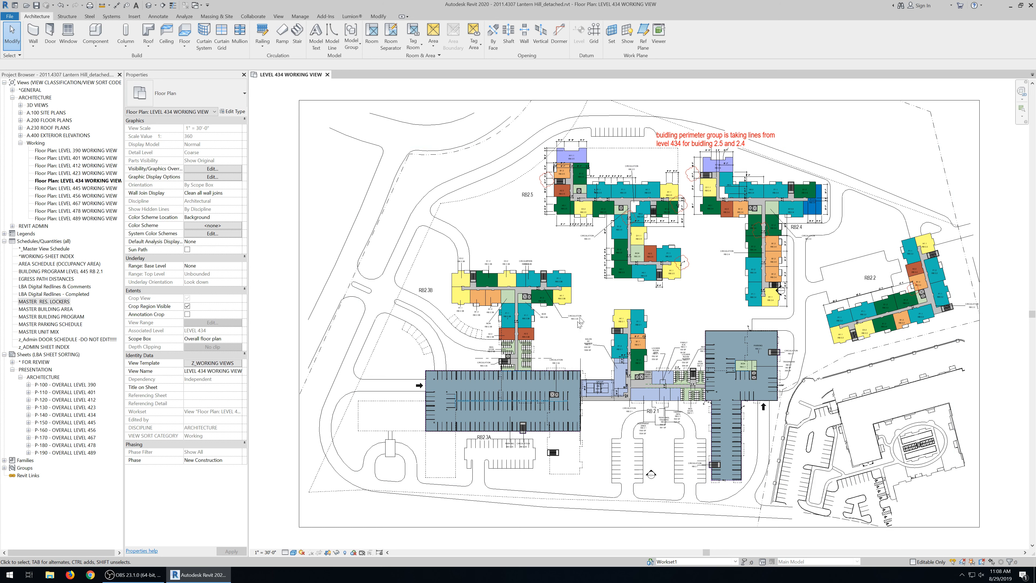
- Examine the Level 434 working floor plan, looking over the parking areas, building RB 2.1 and the overall site layout
scroll(658, 403, up, 2)
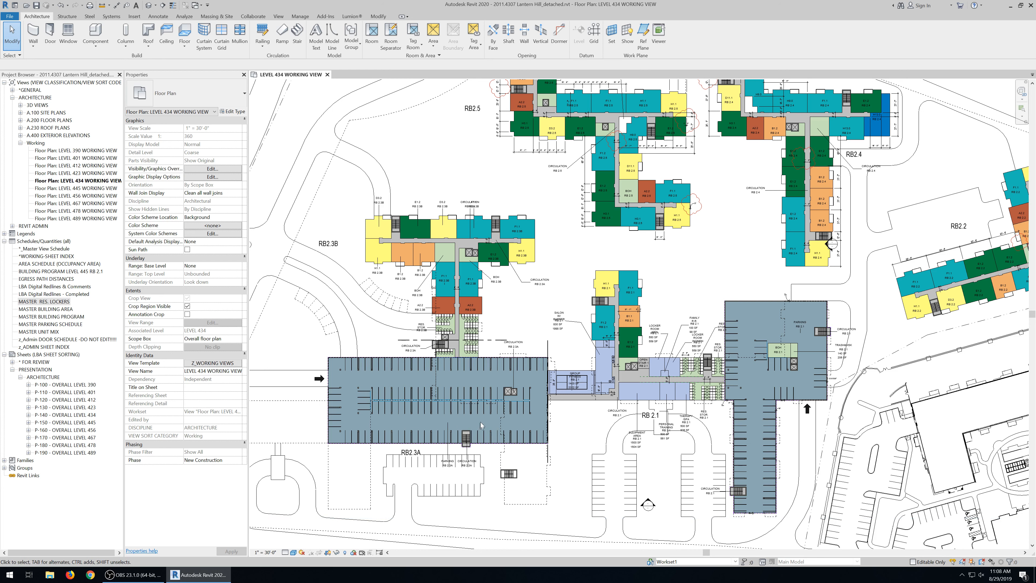
scroll(496, 365, up, 1)
scroll(496, 362, up, 1)
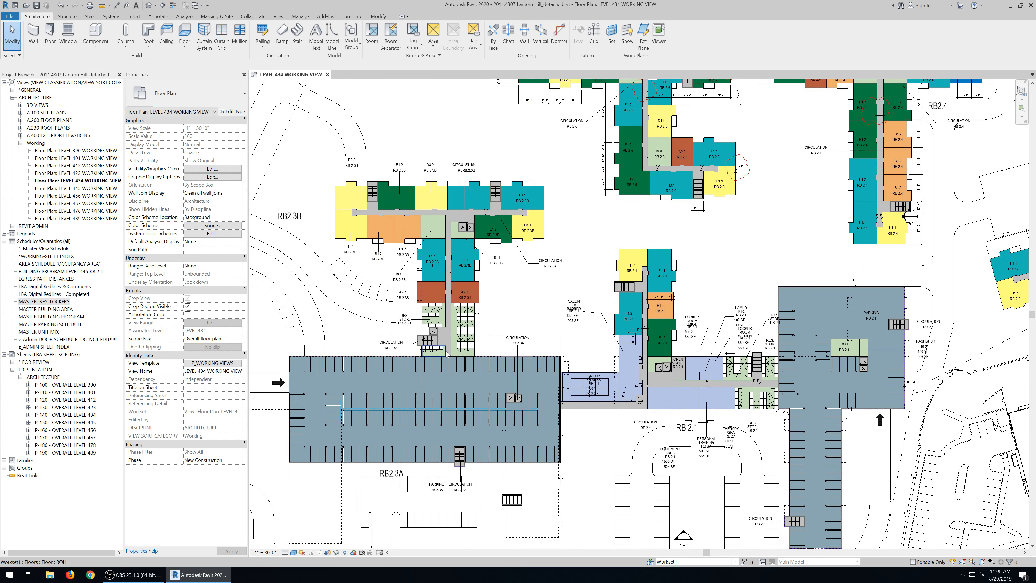
scroll(456, 352, down, 1)
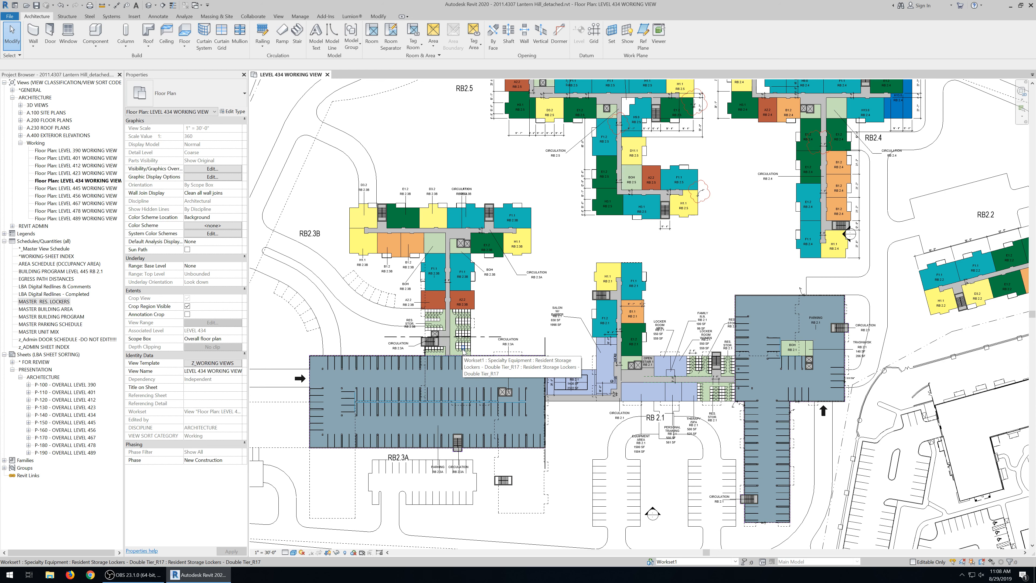
scroll(490, 311, down, 1)
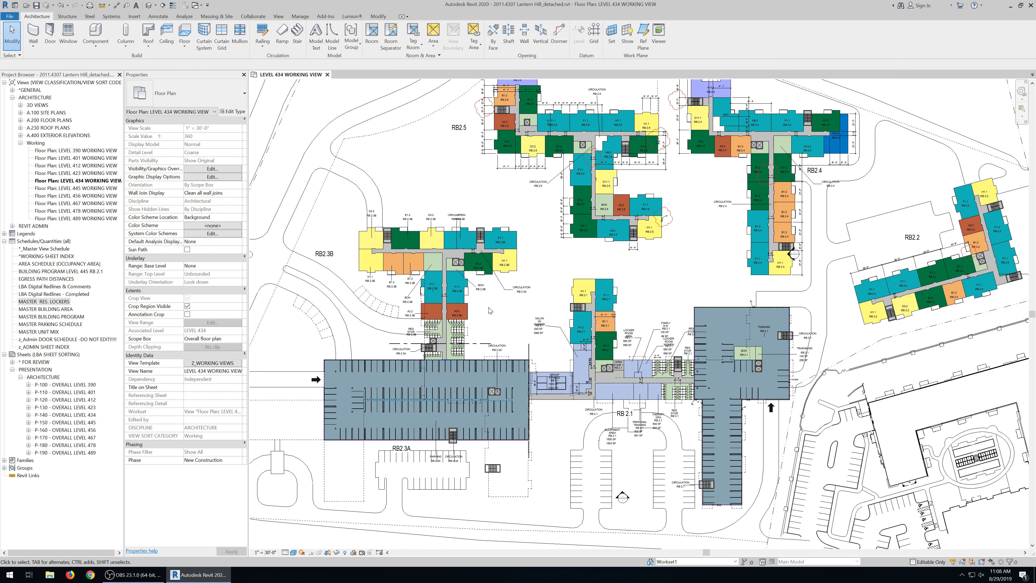
scroll(631, 409, up, 3)
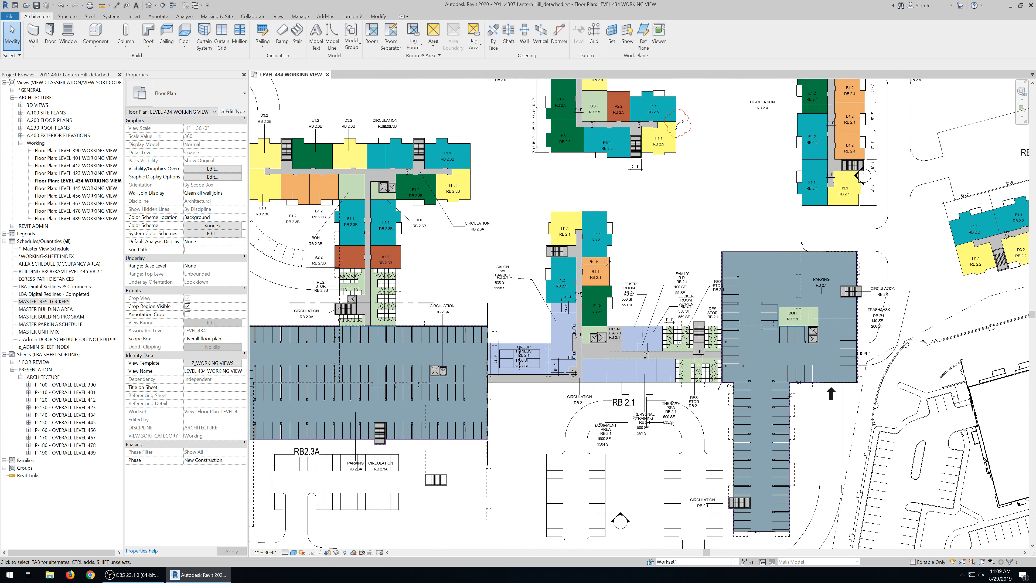
scroll(635, 400, up, 1)
scroll(642, 412, up, 2)
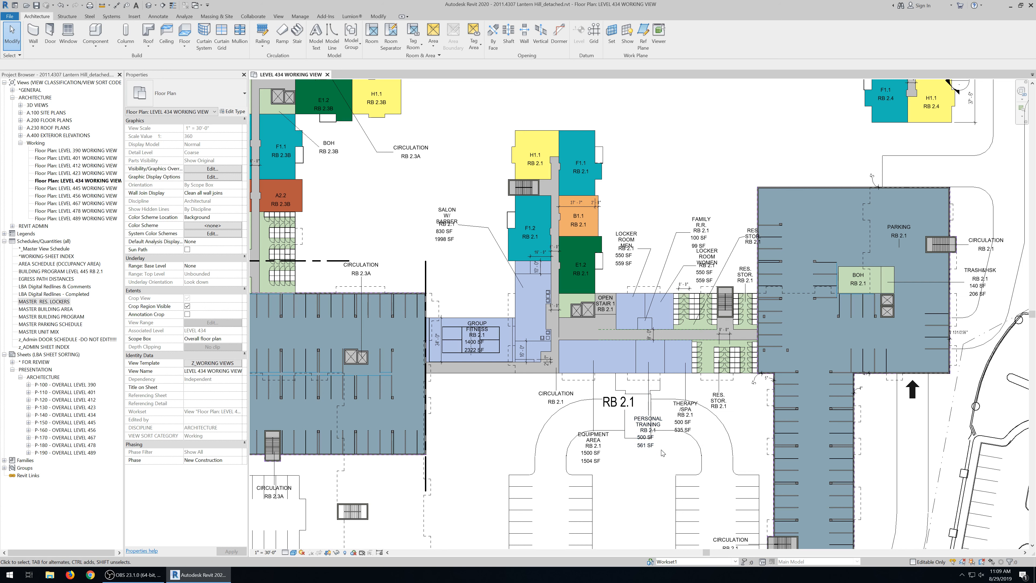
scroll(662, 452, up, 1)
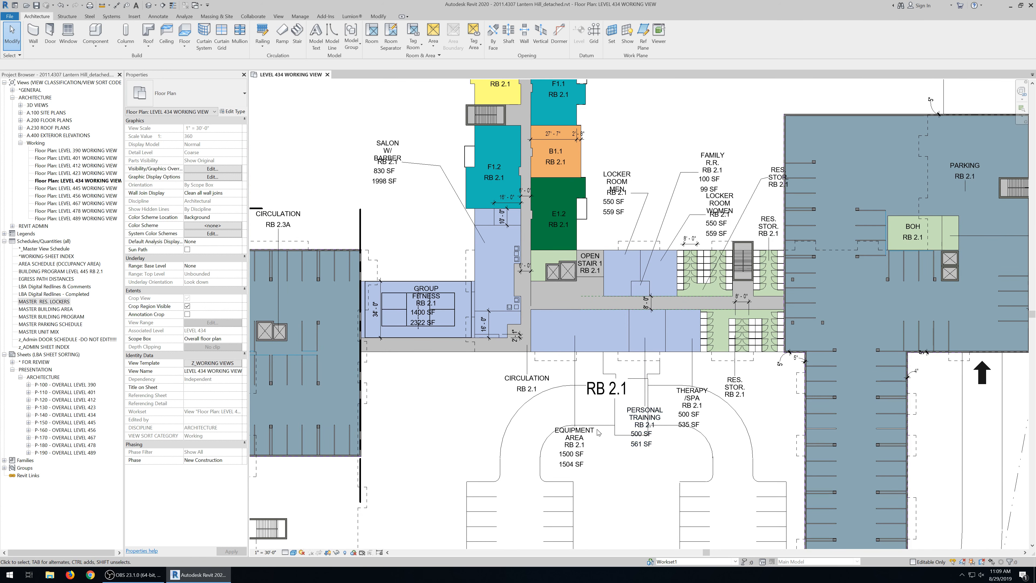
scroll(599, 433, down, 2)
scroll(601, 406, up, 1)
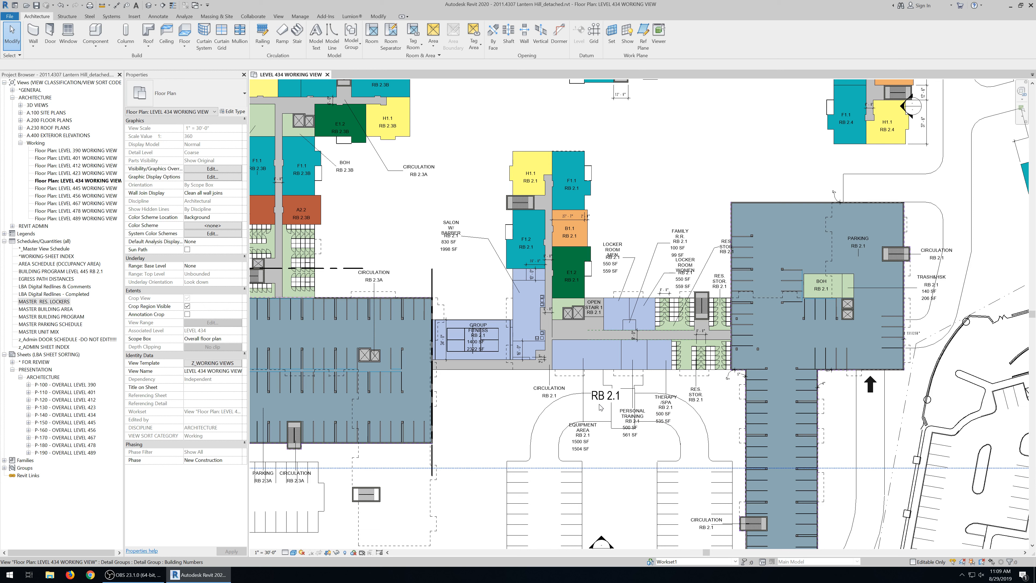
scroll(644, 394, down, 2)
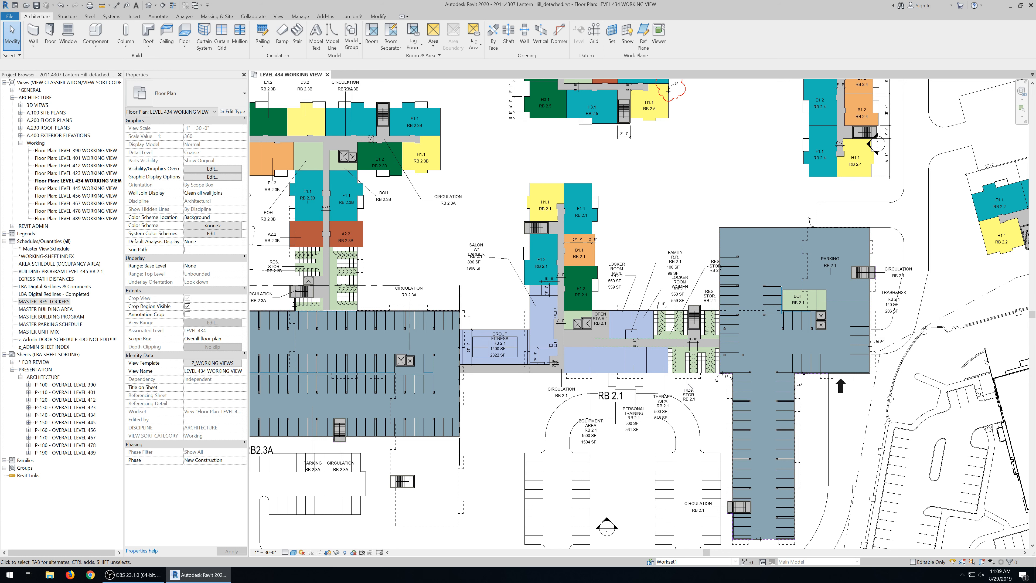
scroll(689, 386, up, 1)
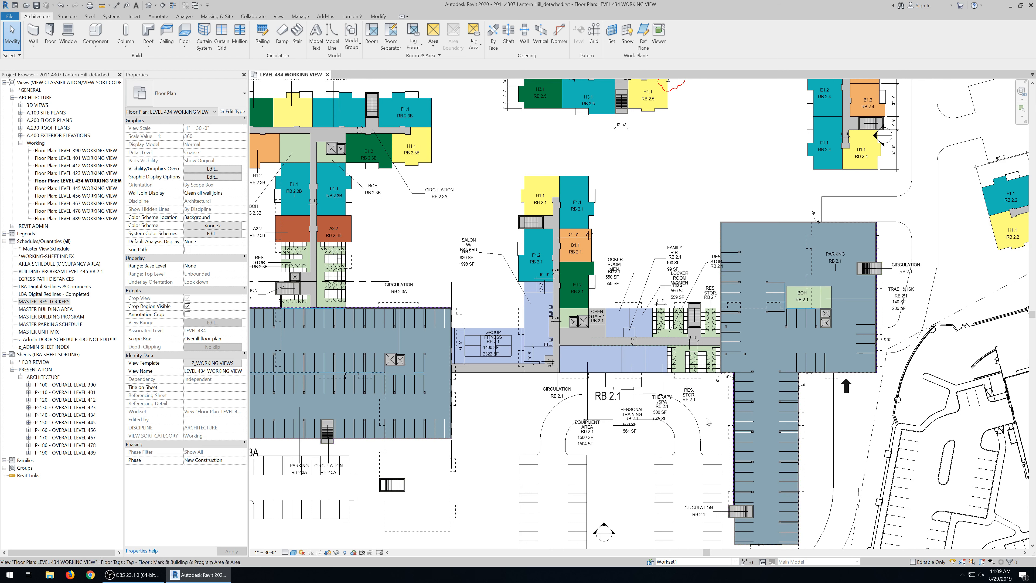
scroll(709, 434, down, 3)
scroll(698, 285, up, 3)
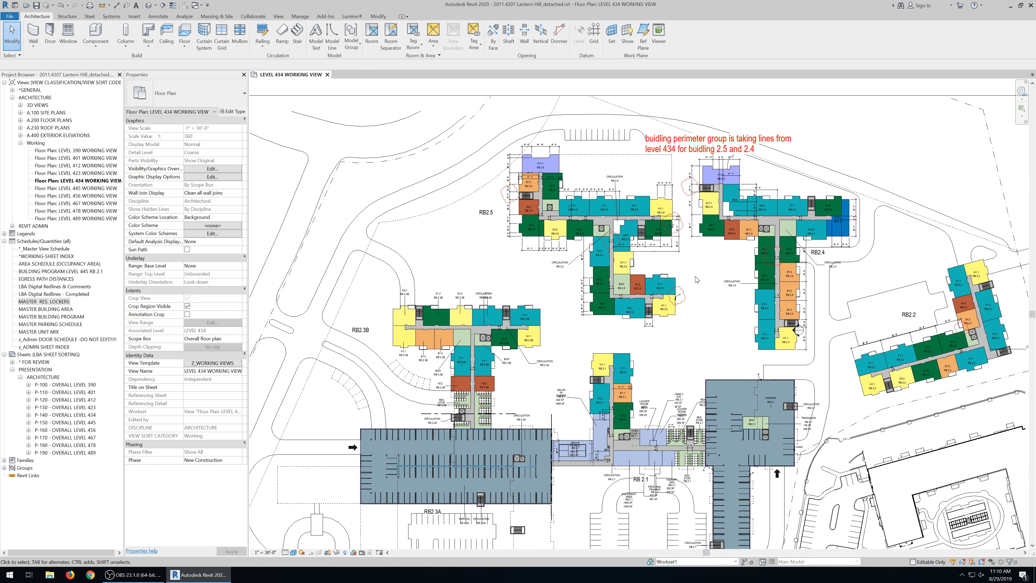
- Examine the colour-coded unit layout of building RB2.5, including the area around units A2.2 and H3.1
scroll(646, 275, up, 4)
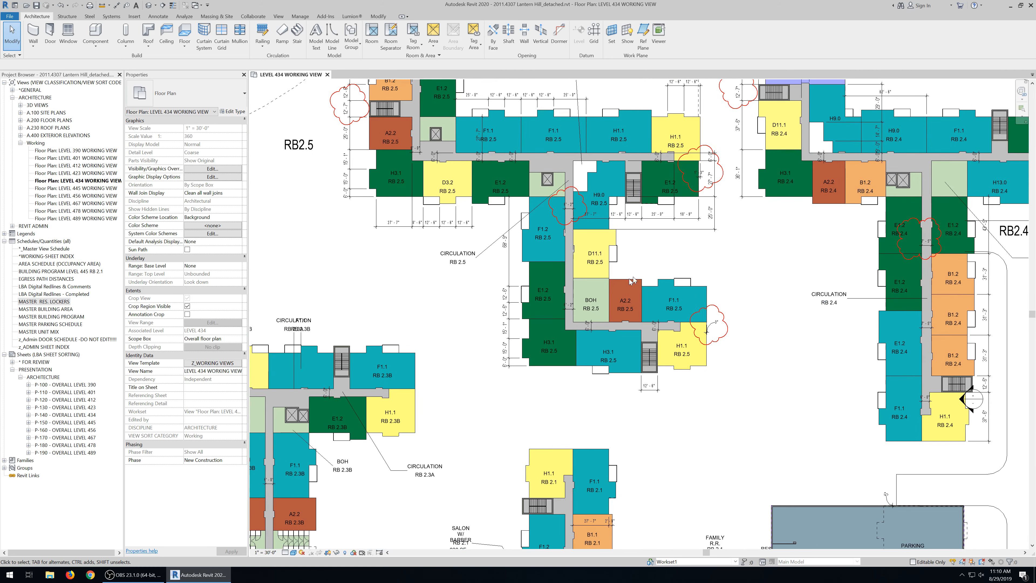
scroll(629, 279, up, 3)
click(630, 276)
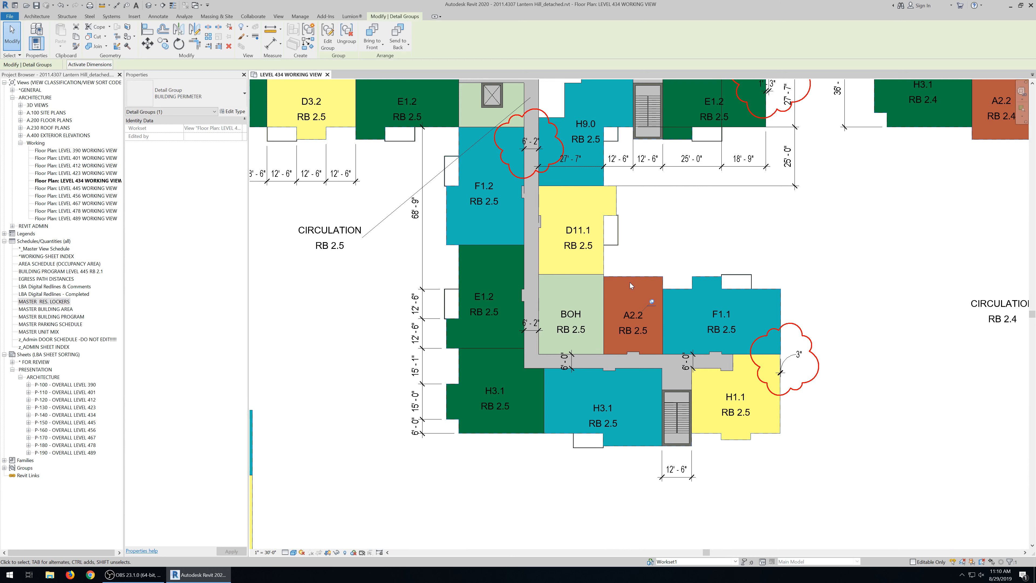
key(Escape)
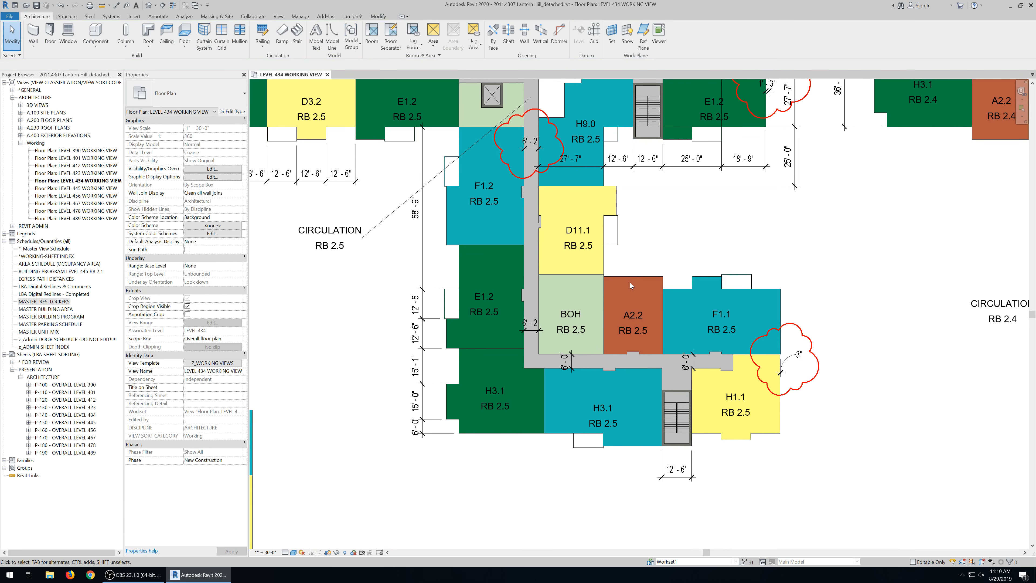
scroll(625, 330, down, 3)
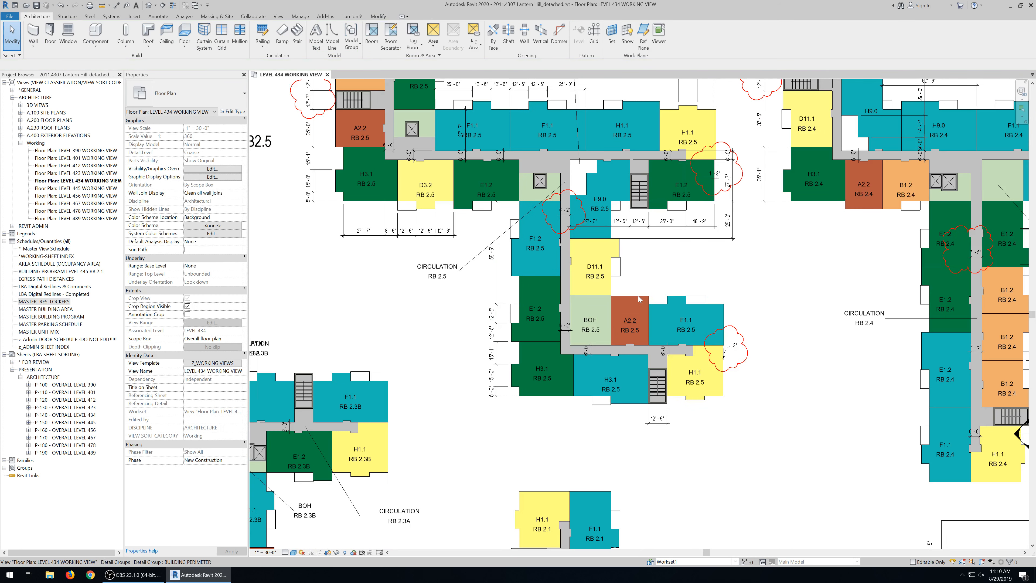
scroll(637, 339, down, 4)
scroll(639, 347, down, 1)
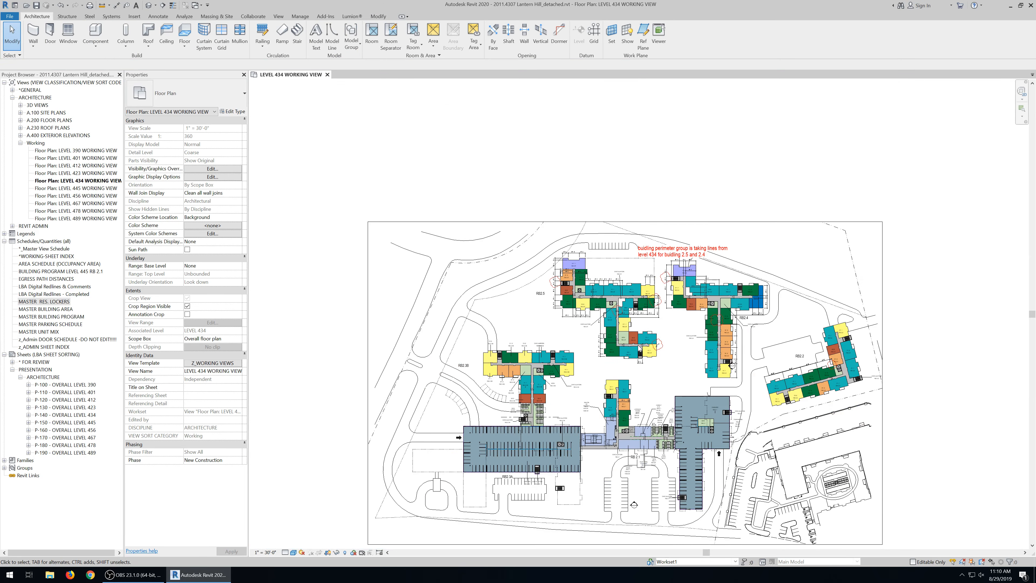
scroll(638, 346, up, 1)
scroll(640, 353, up, 3)
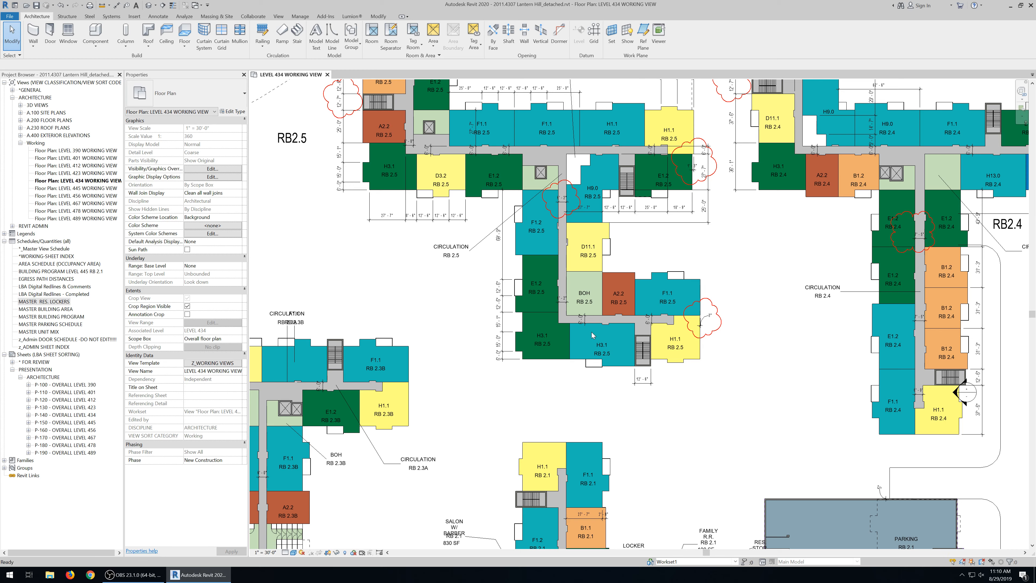
scroll(553, 366, up, 2)
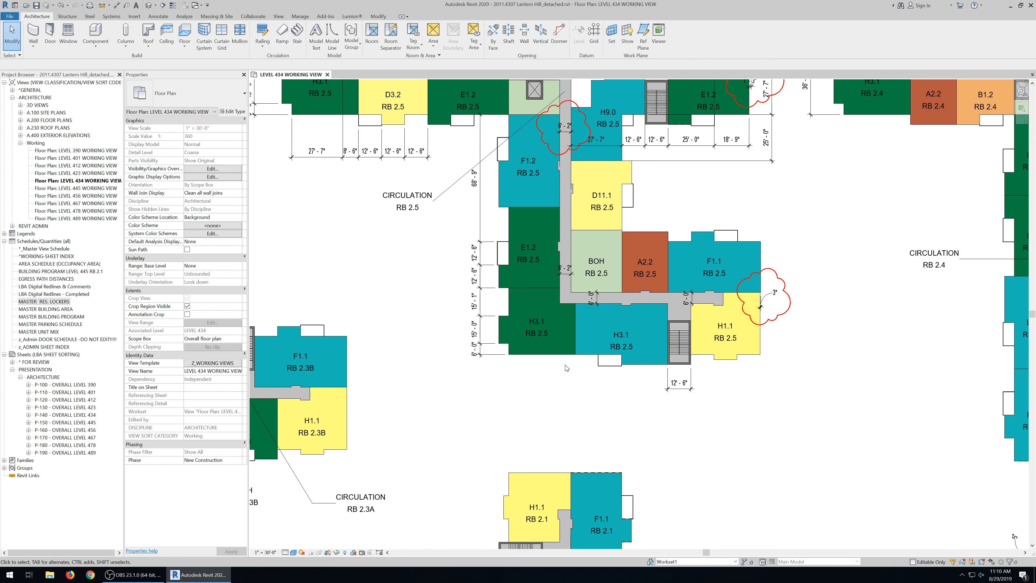
scroll(560, 362, down, 3)
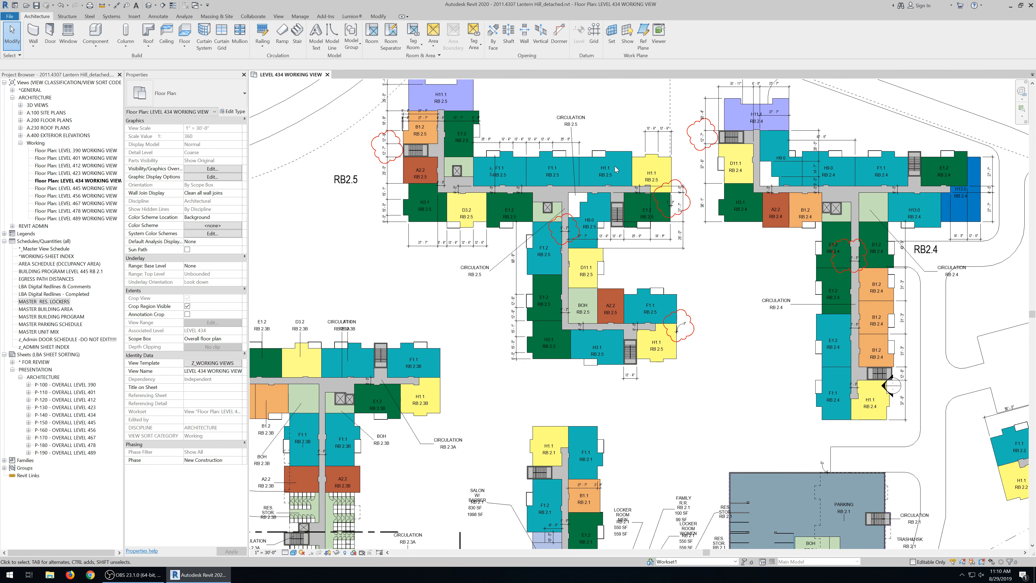
- Inspect the model group of the blue unit tagged H1.1 in the upper wing of building RB2.5
click(610, 188)
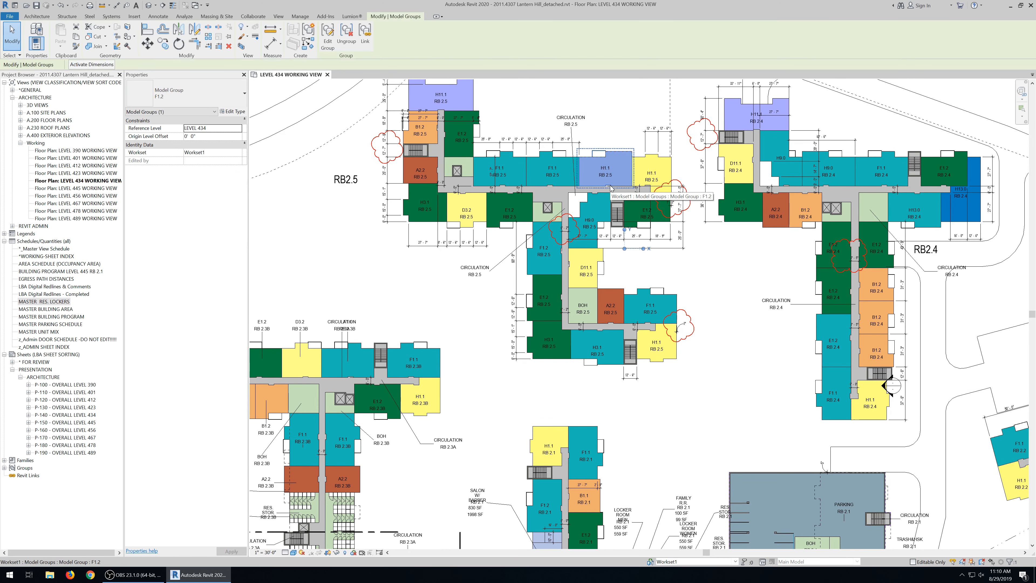
scroll(617, 160, up, 5)
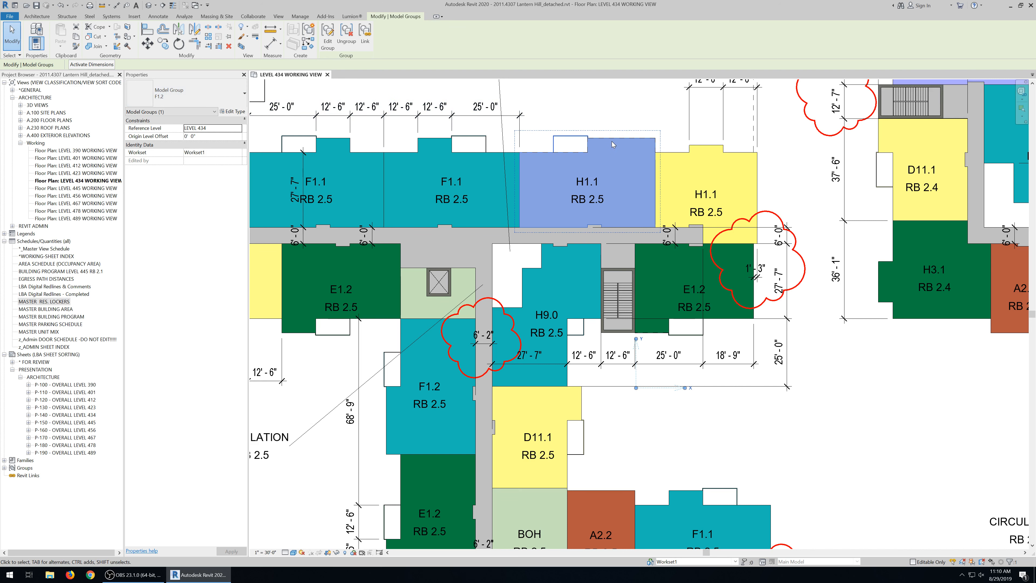
key(Escape)
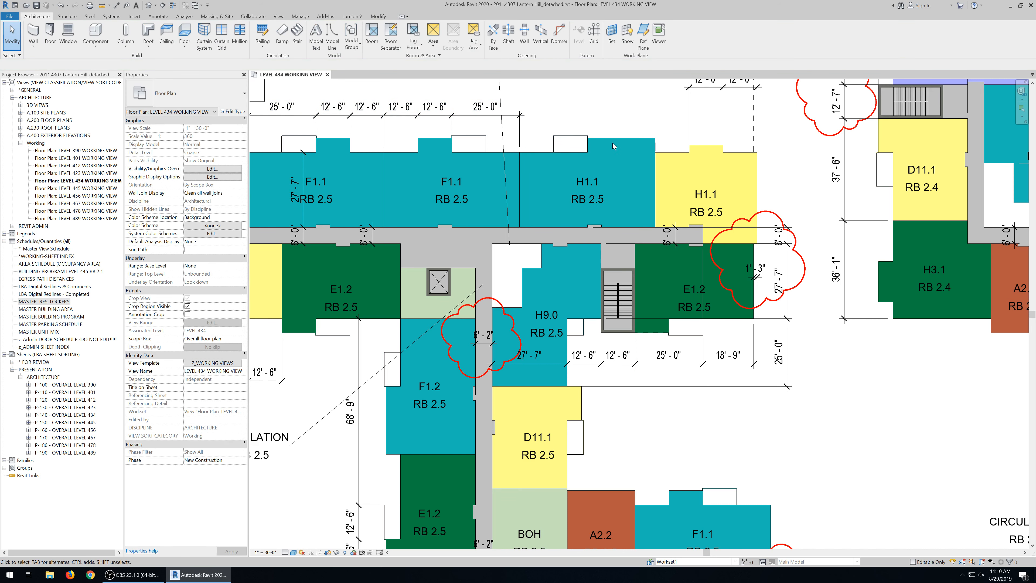
click(613, 140)
double_click(613, 138)
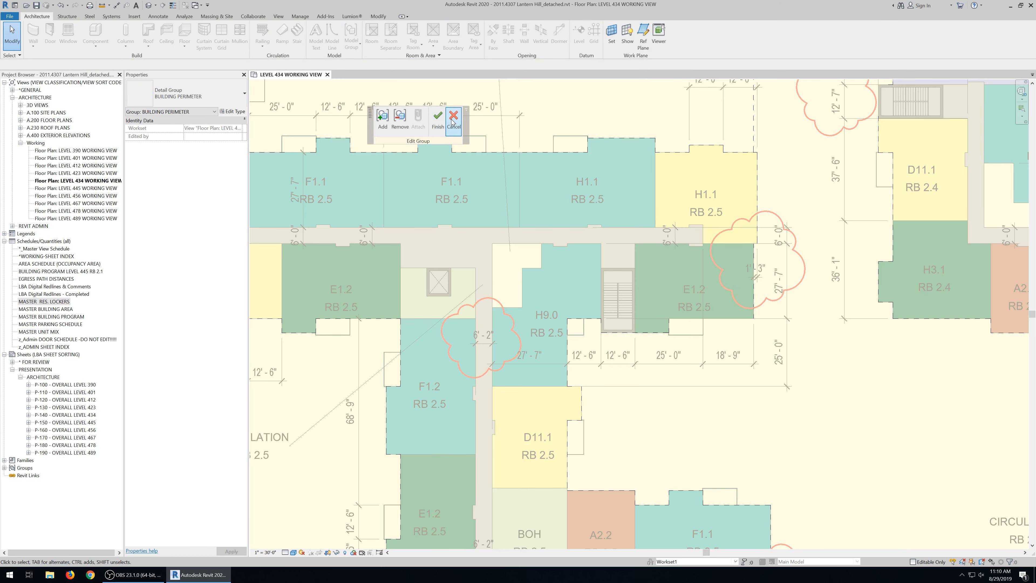
click(438, 119)
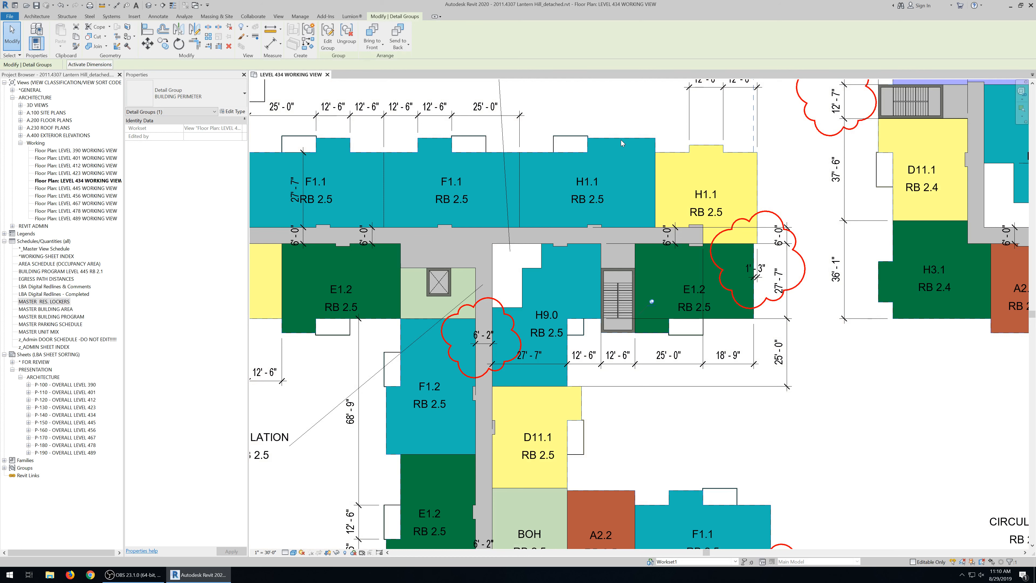
click(626, 130)
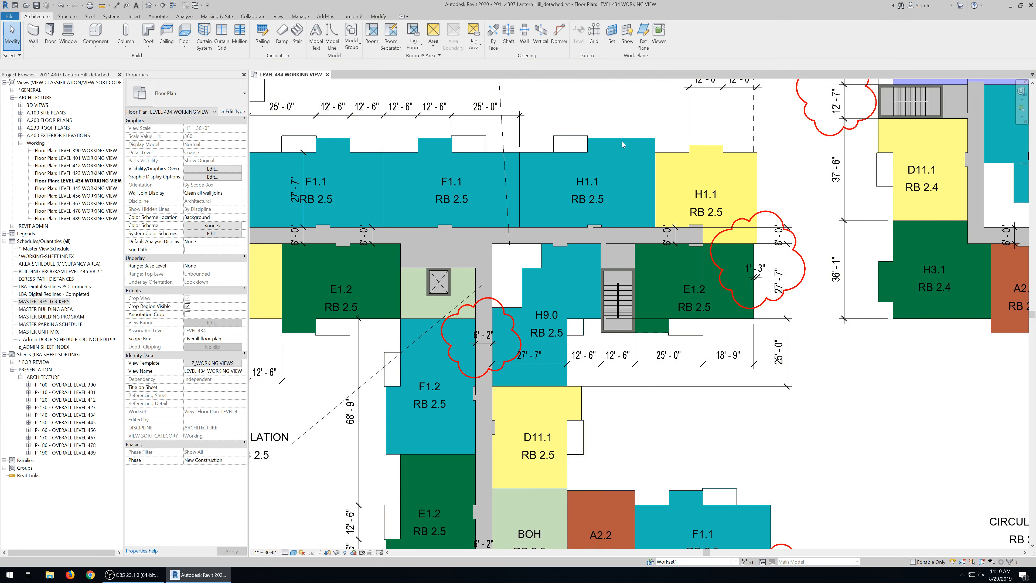
- Inspect the floor properties inside the blue H1.1 unit's model group in RB2.5, closing the group edit without changes
scroll(601, 199, down, 1)
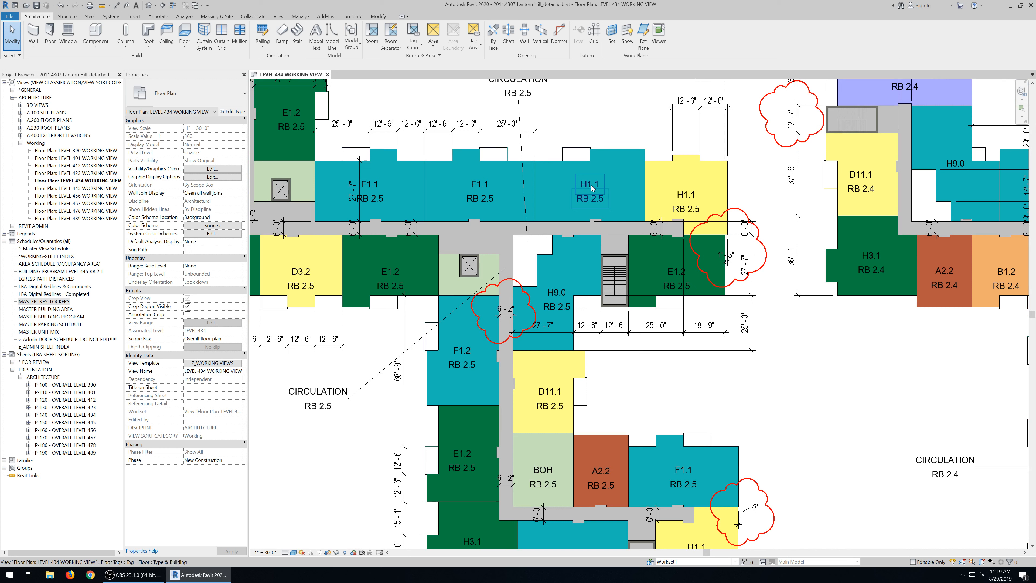
click(596, 223)
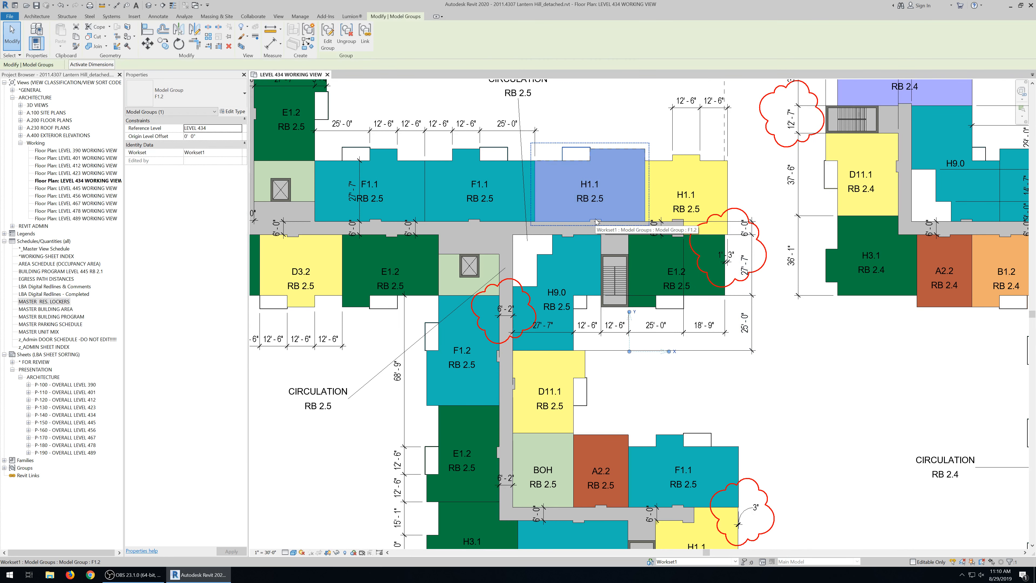
click(327, 36)
scroll(562, 196, up, 2)
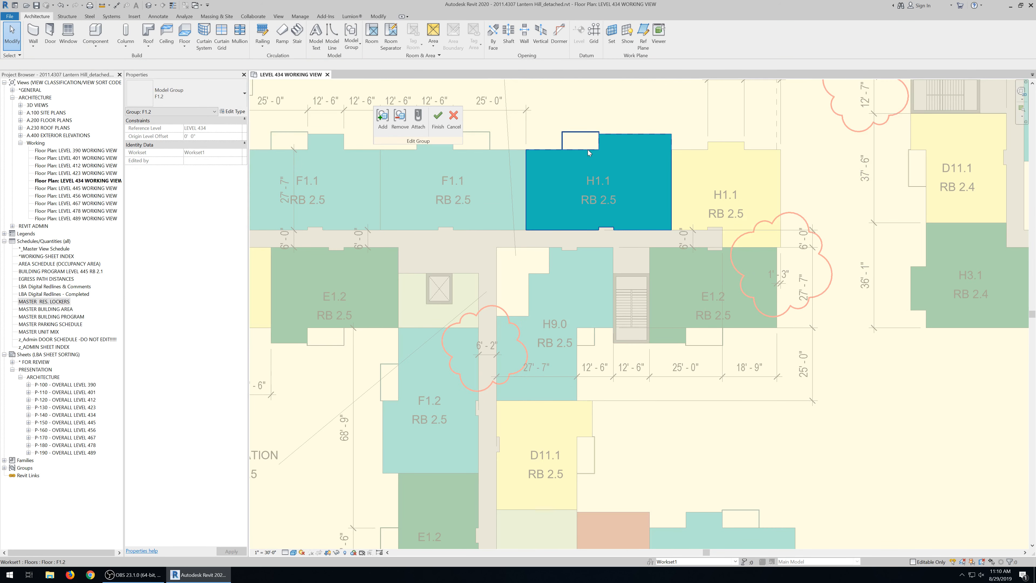
click(588, 150)
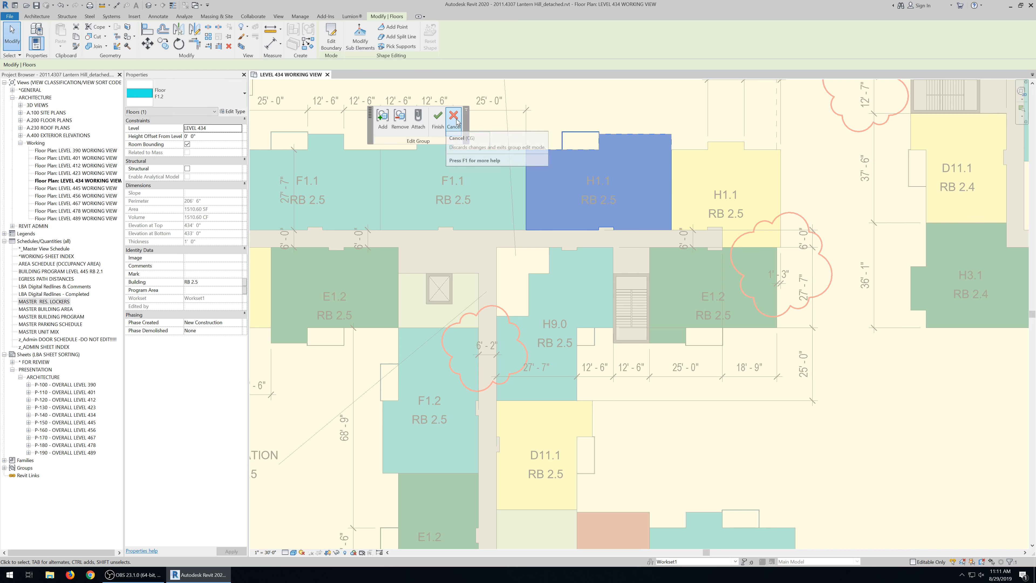
click(436, 128)
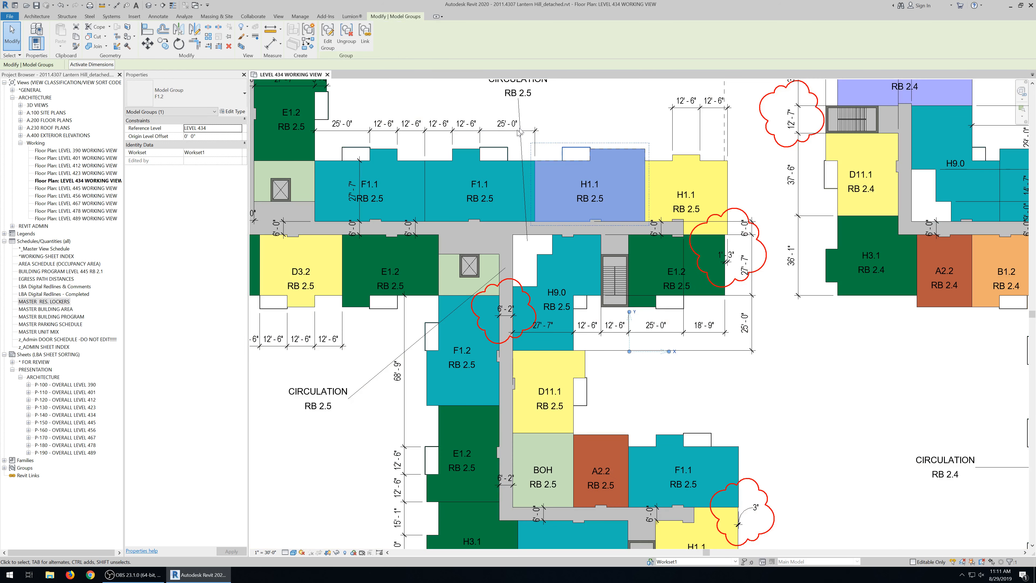
- Inspect the floor properties inside the model group of the F1.1 unit adjoining the blue H1.1 unit, leaving the group unchanged
click(485, 163)
key(Tab)
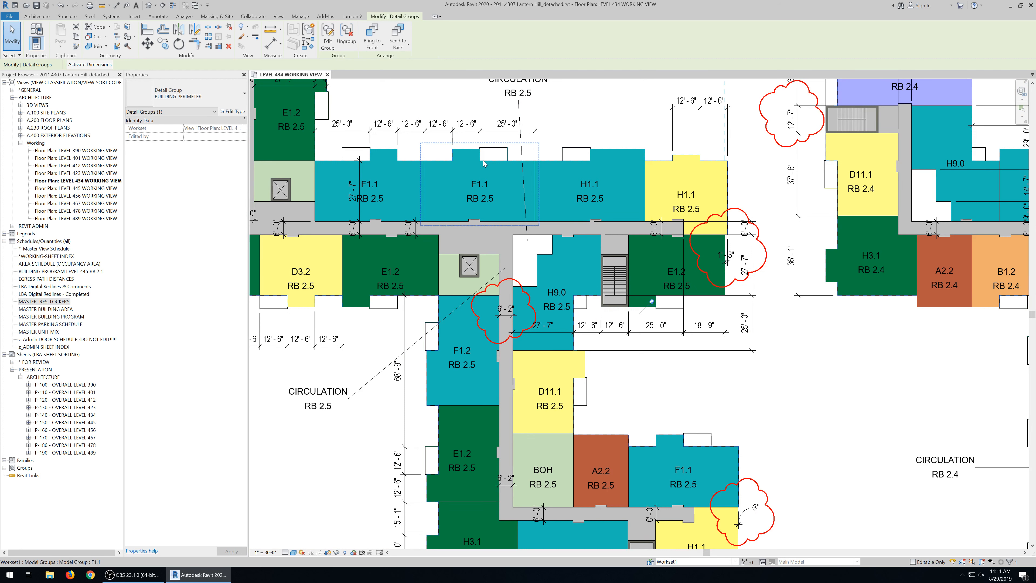
double_click(484, 163)
scroll(484, 163, up, 3)
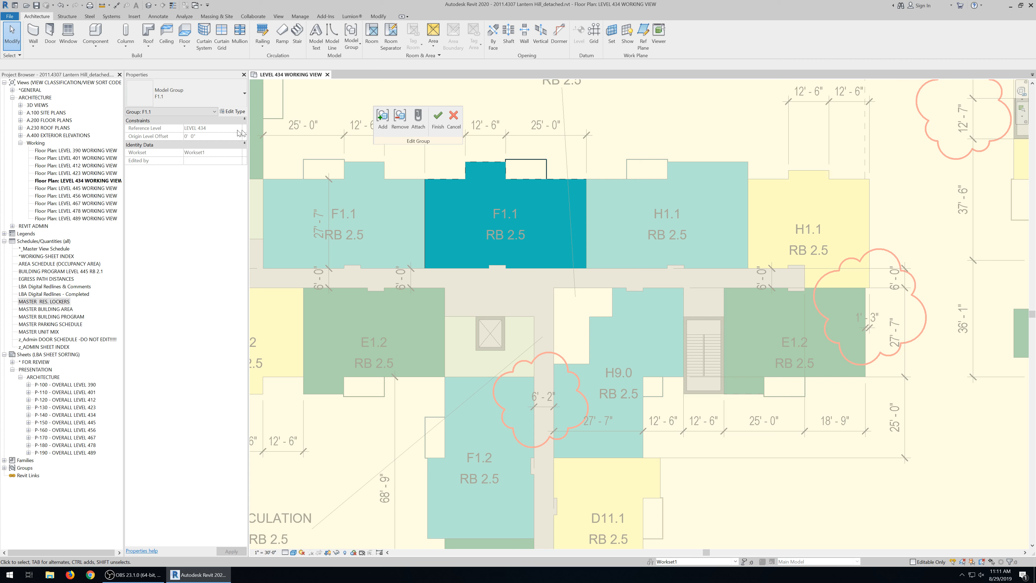
click(444, 181)
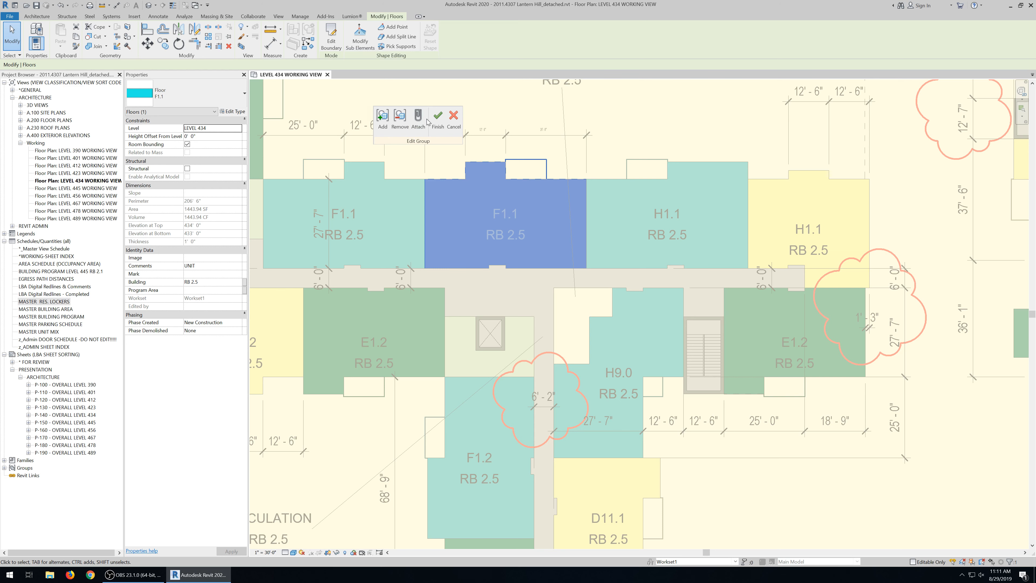
click(437, 118)
scroll(504, 358, down, 3)
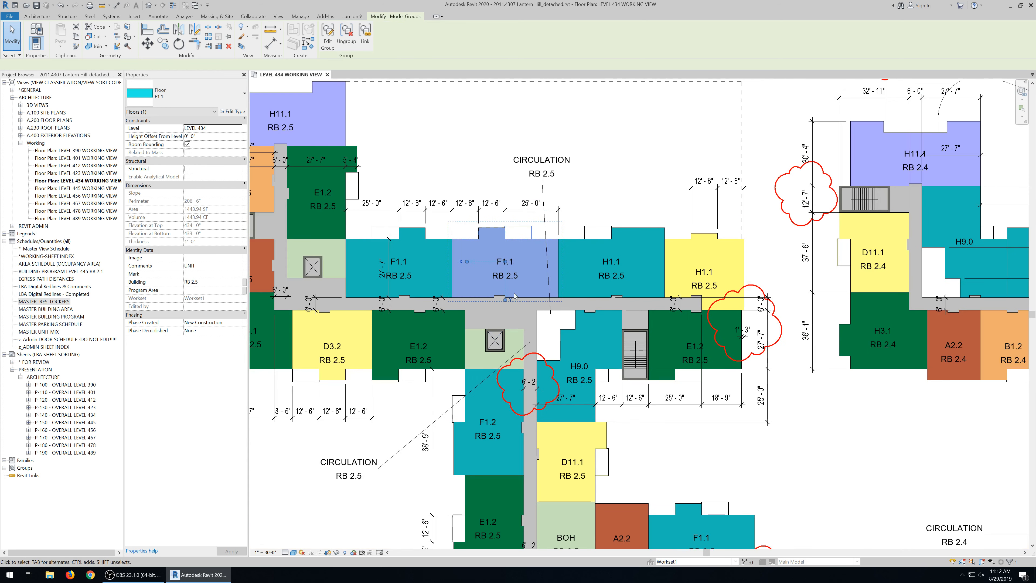
scroll(494, 327, up, 1)
key(Escape)
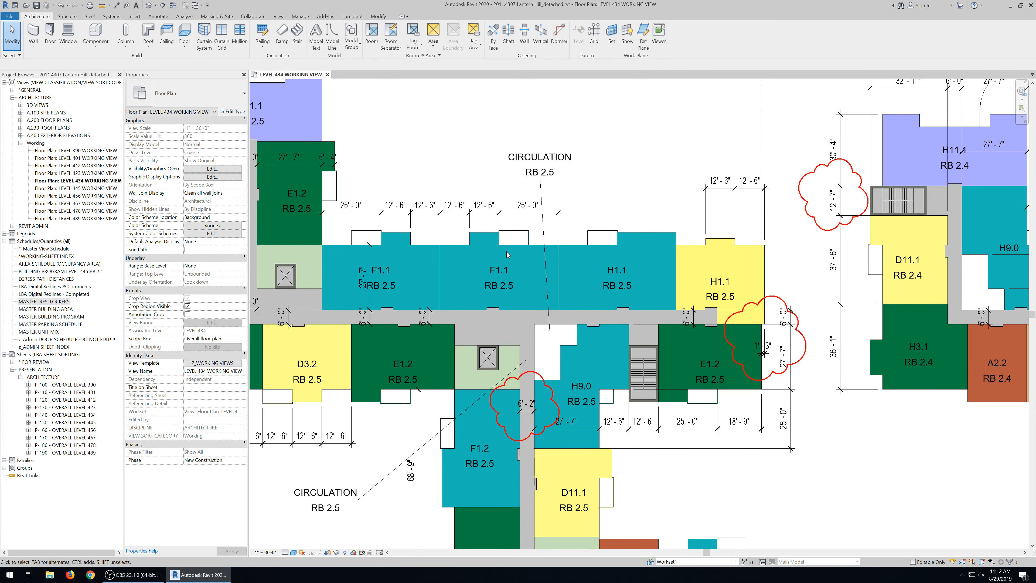
- Examine the row of F1.1 and H1.1 units and their type and building tags in the upper wing of RB 2.5
scroll(497, 278, down, 2)
scroll(510, 249, up, 1)
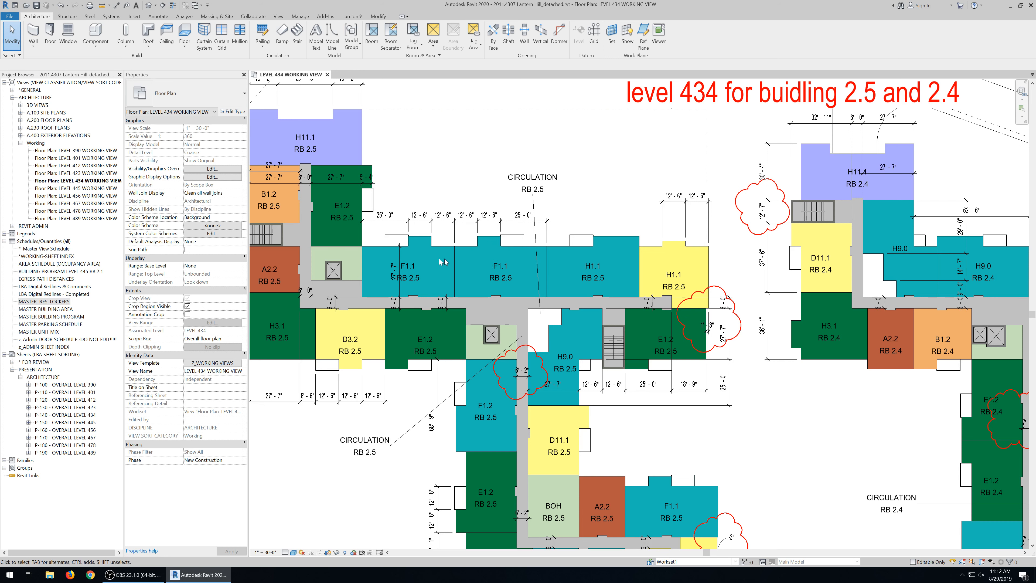
scroll(485, 216, down, 2)
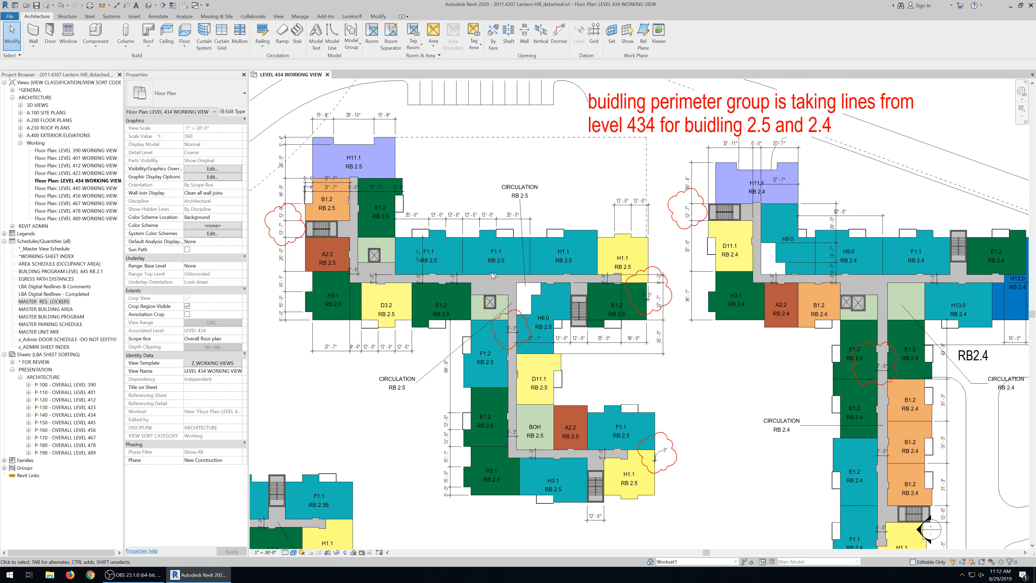
scroll(494, 263, up, 2)
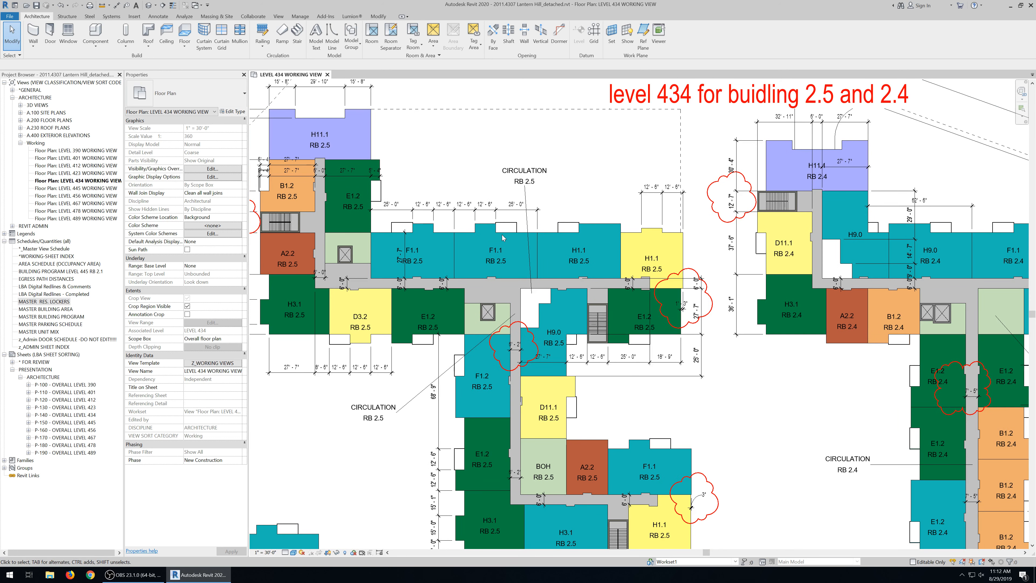
scroll(502, 241, down, 2)
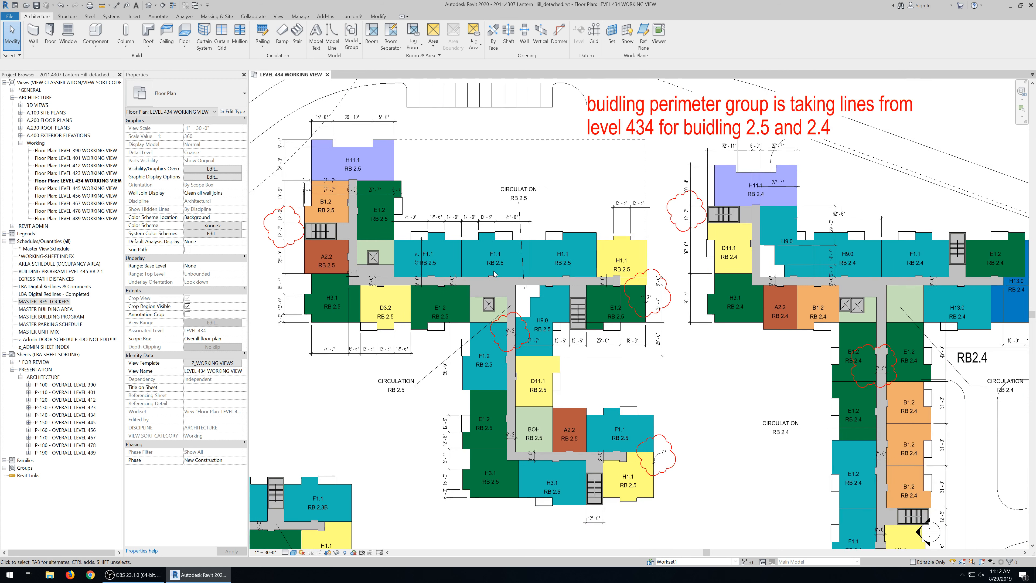
scroll(549, 241, up, 3)
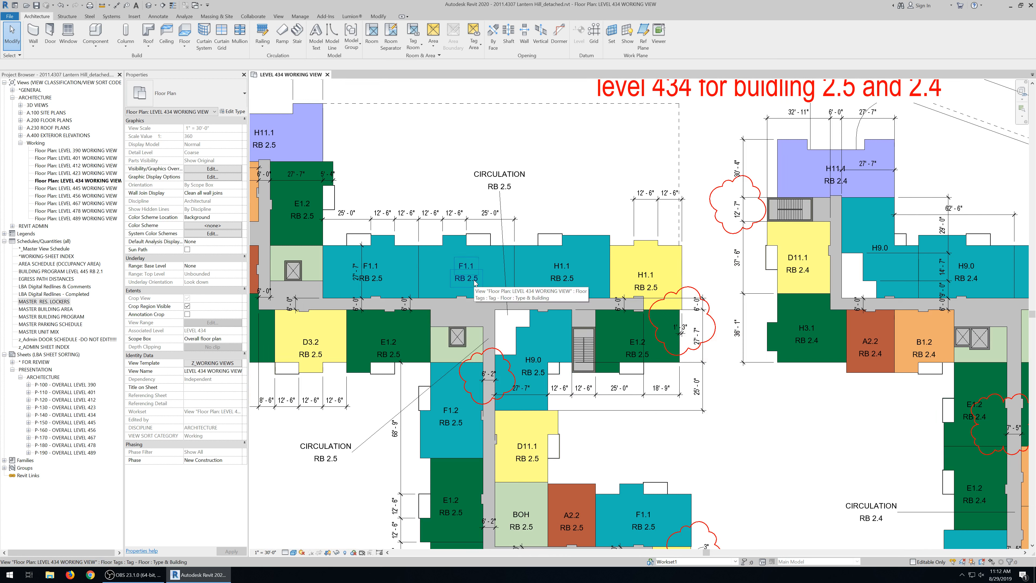
scroll(474, 280, down, 2)
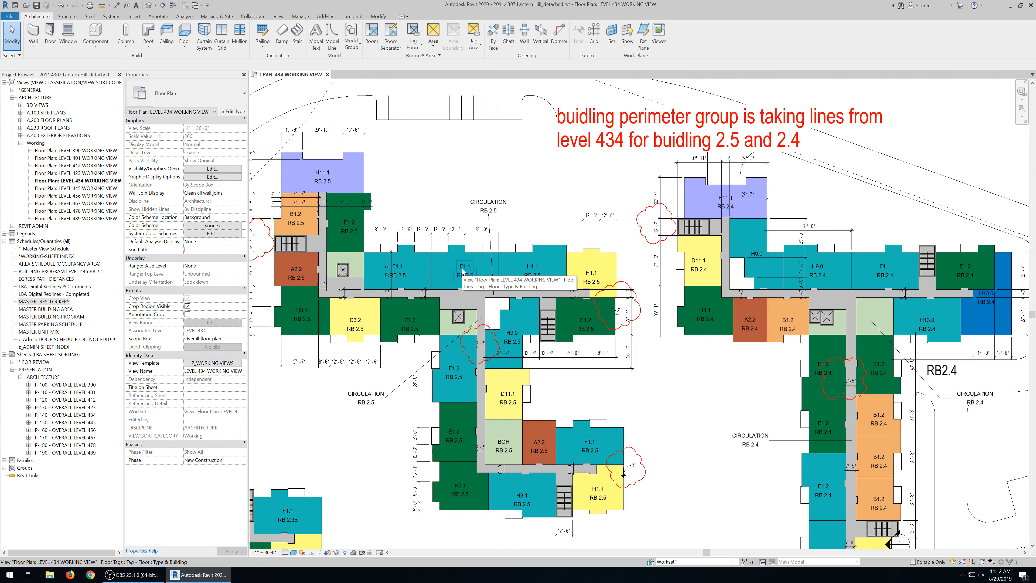
scroll(462, 270, up, 3)
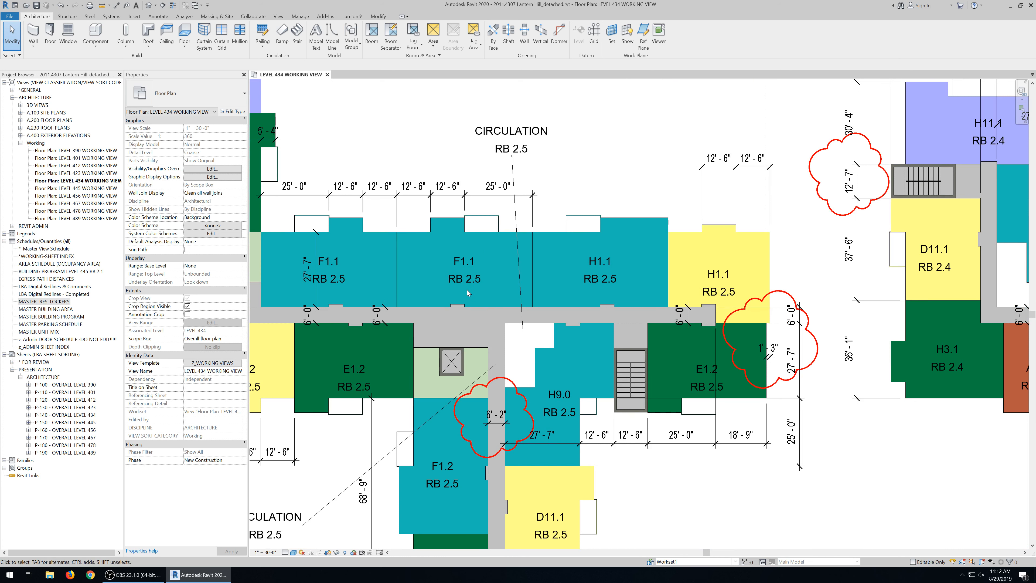
scroll(467, 289, down, 1)
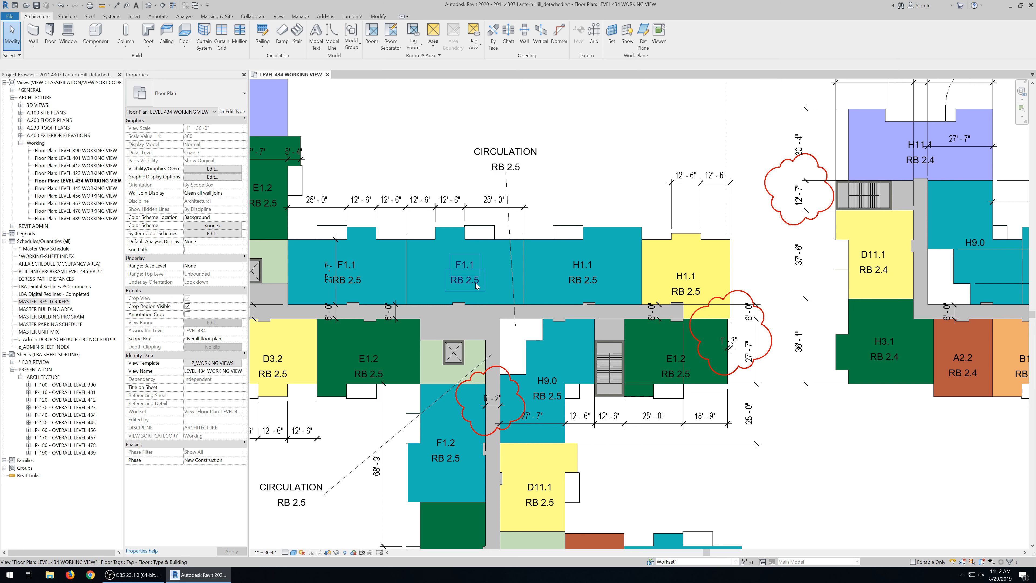
scroll(472, 286, down, 2)
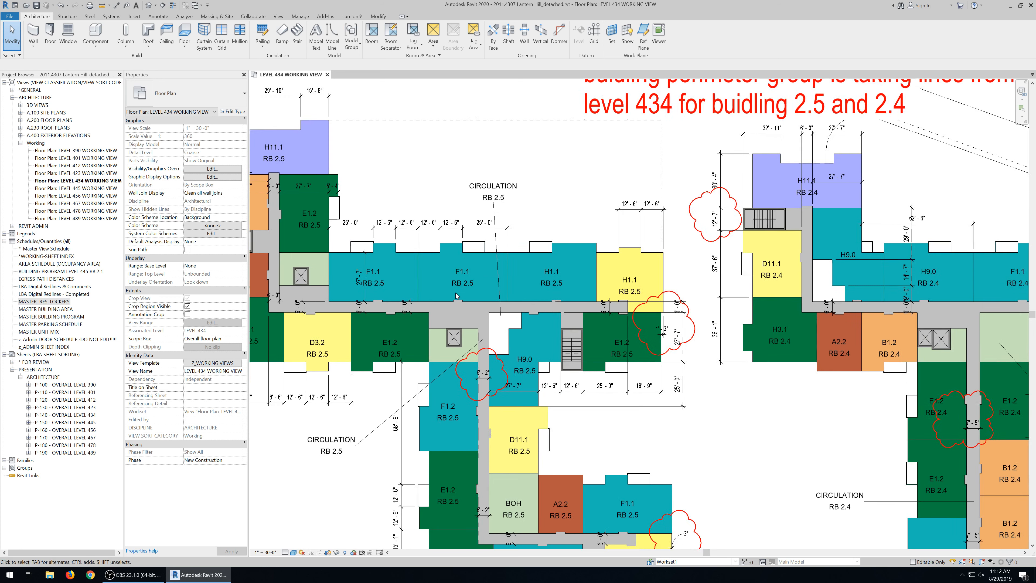
- Compare the unit layout and floor tags of RB 2.5 with those of RB 2.4, including the F1.1 unit in each building
scroll(921, 305, up, 3)
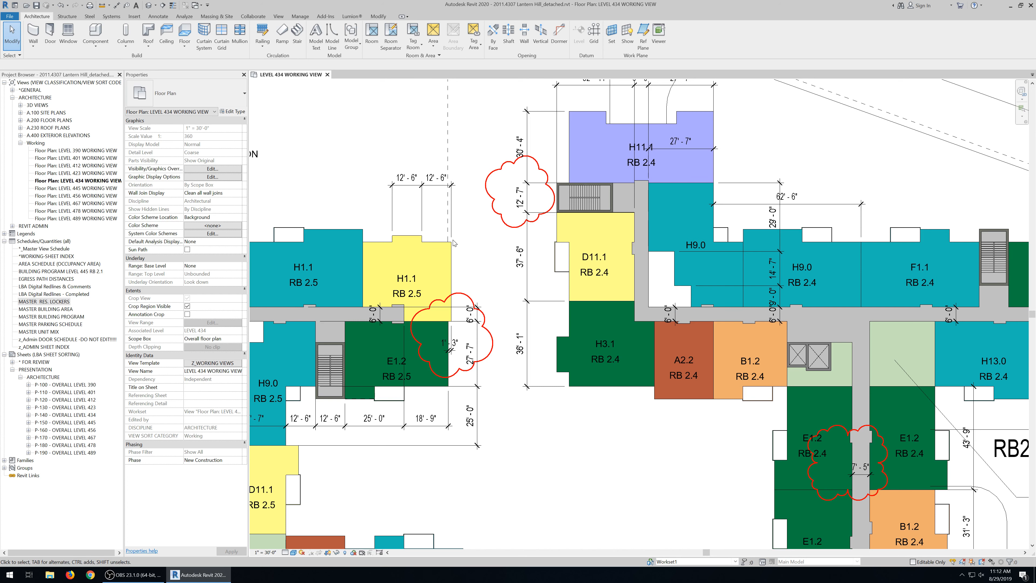
scroll(756, 346, down, 1)
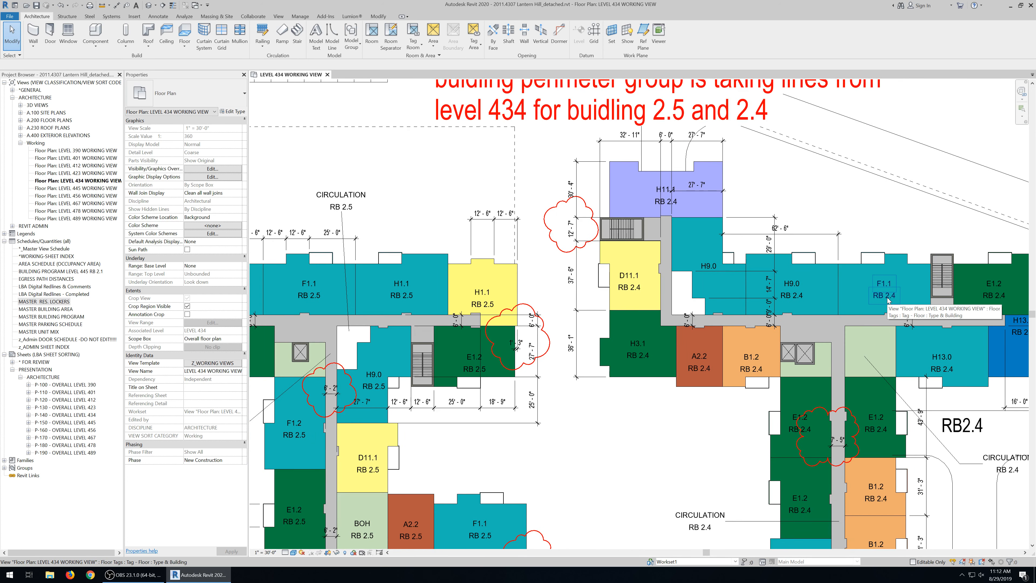
scroll(888, 300, up, 1)
scroll(887, 297, down, 1)
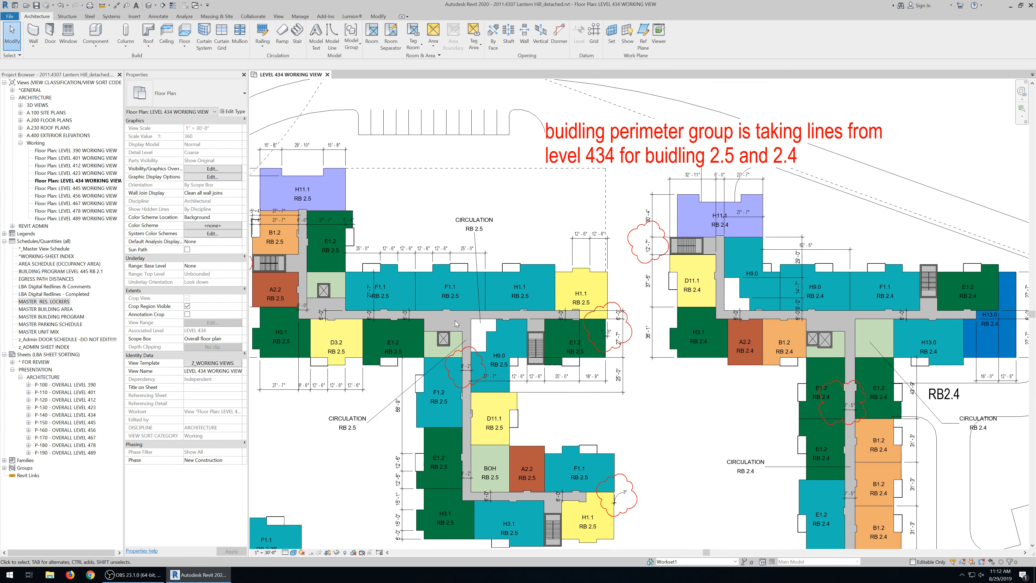
scroll(458, 305, up, 2)
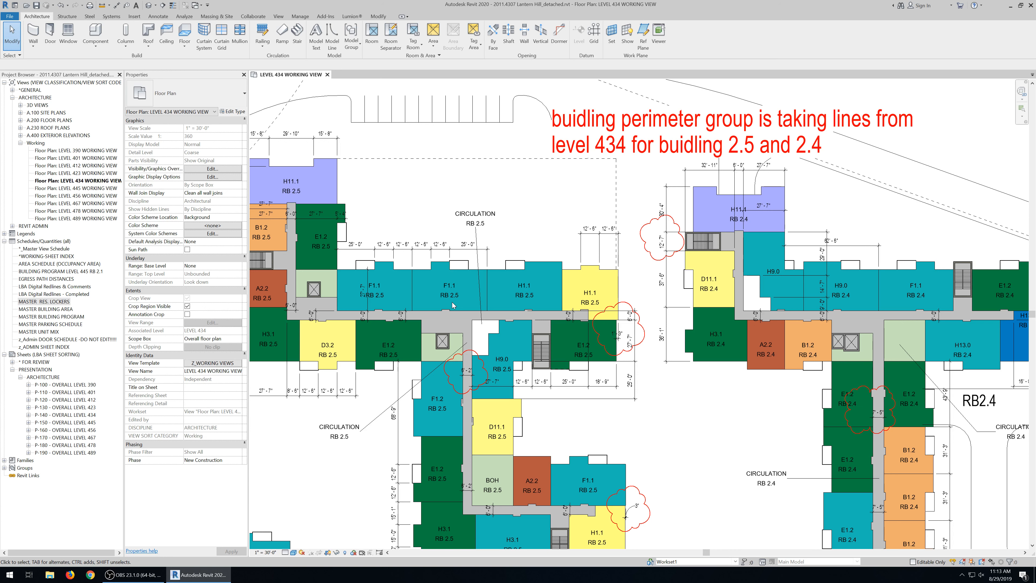
scroll(453, 305, down, 1)
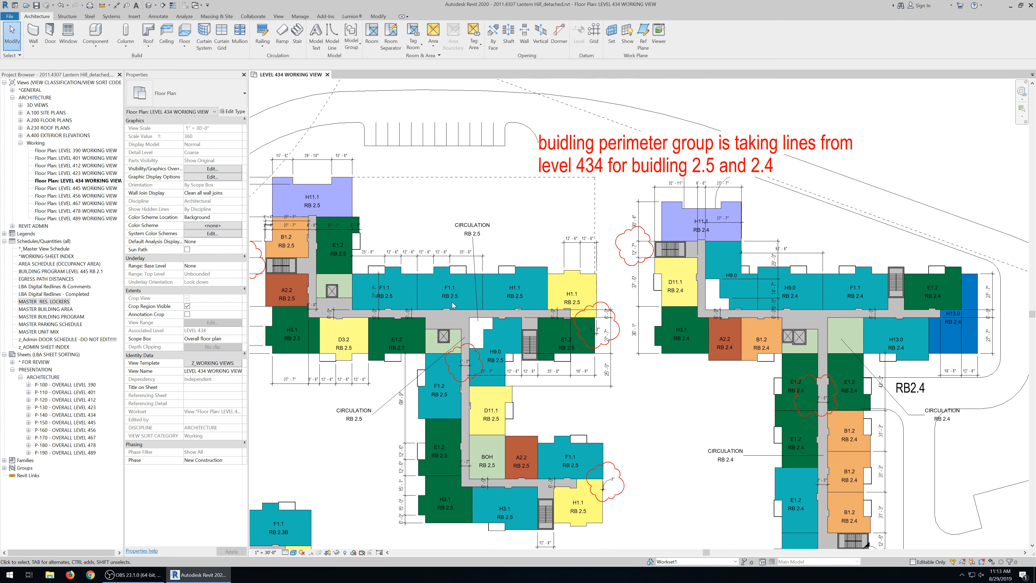
scroll(451, 302, down, 1)
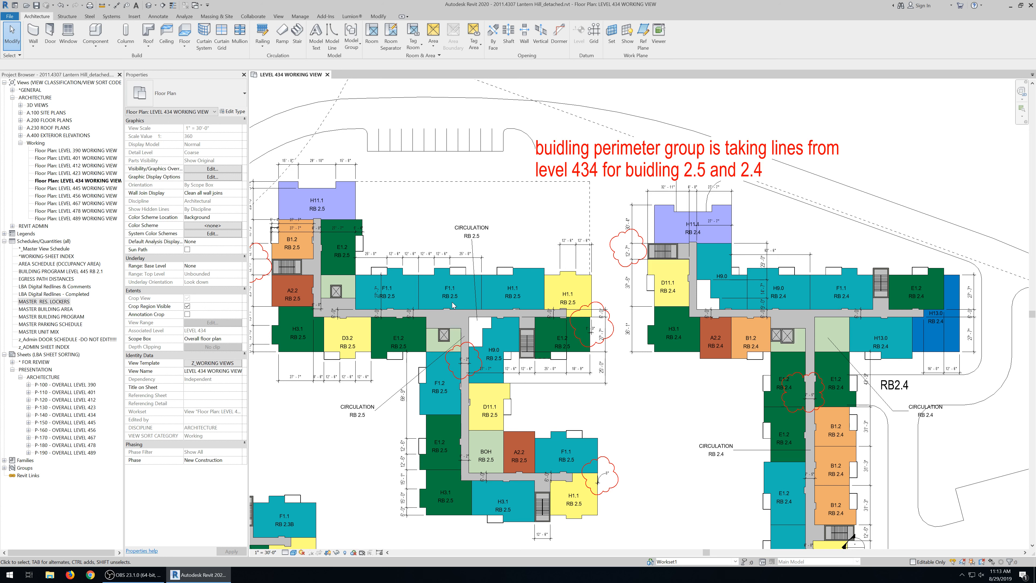
scroll(441, 300, up, 3)
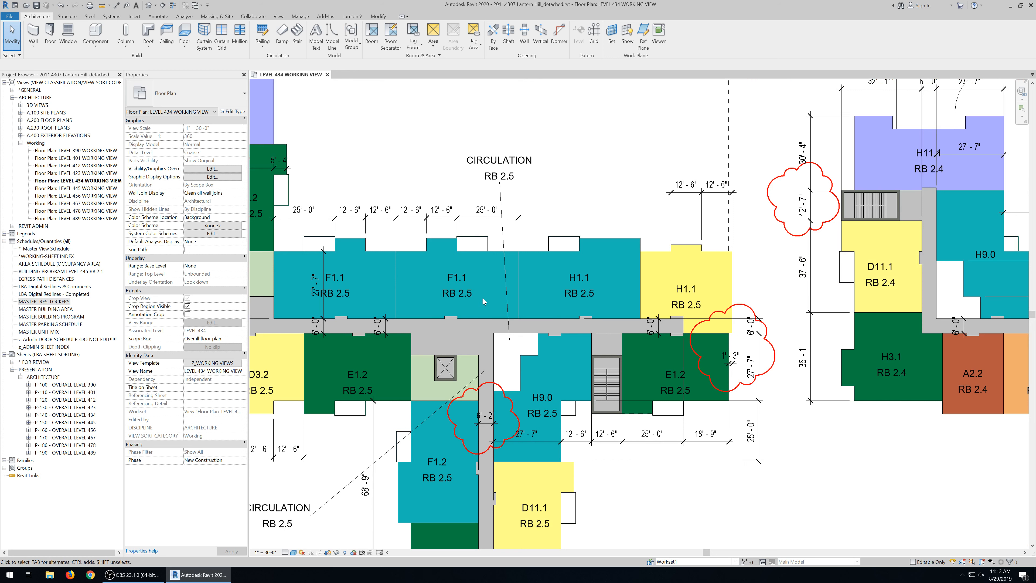
- Inspect the Type & Building floor tag on the middle F1.1 unit of RB 2.5, leaving it deselected
scroll(482, 298, up, 2)
click(454, 268)
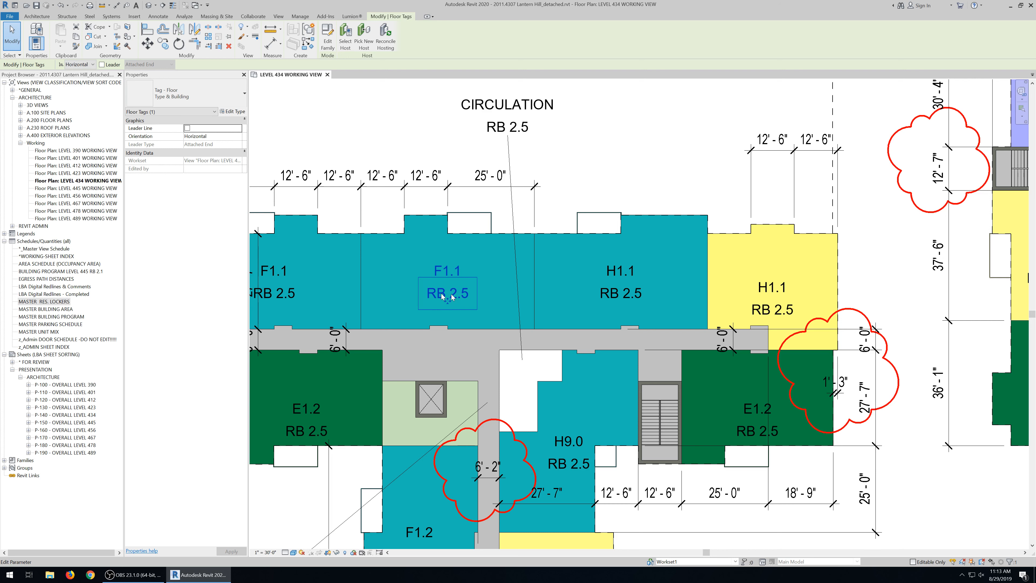
scroll(445, 297, down, 2)
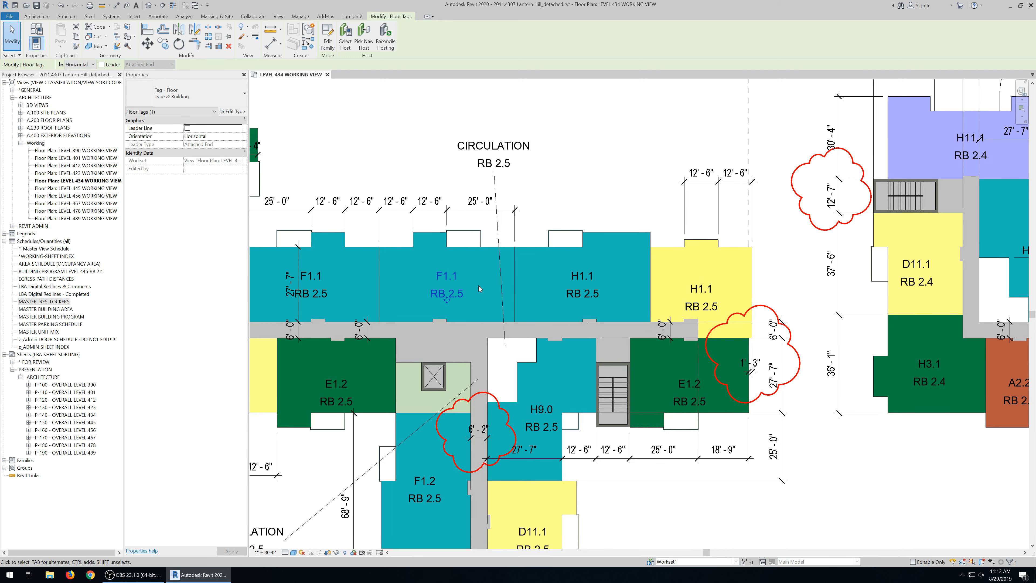
scroll(445, 296, down, 3)
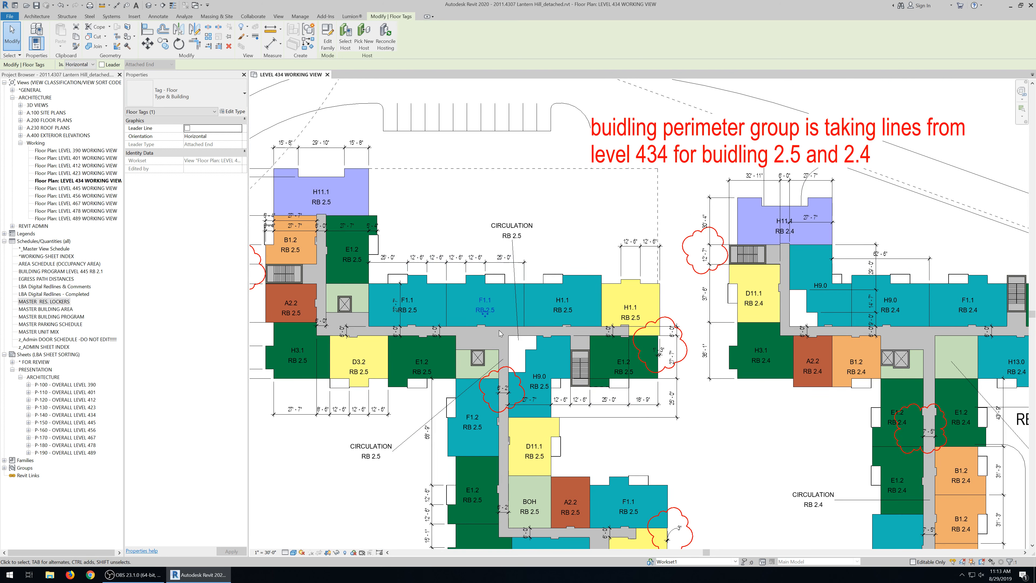
scroll(496, 316, up, 2)
click(573, 213)
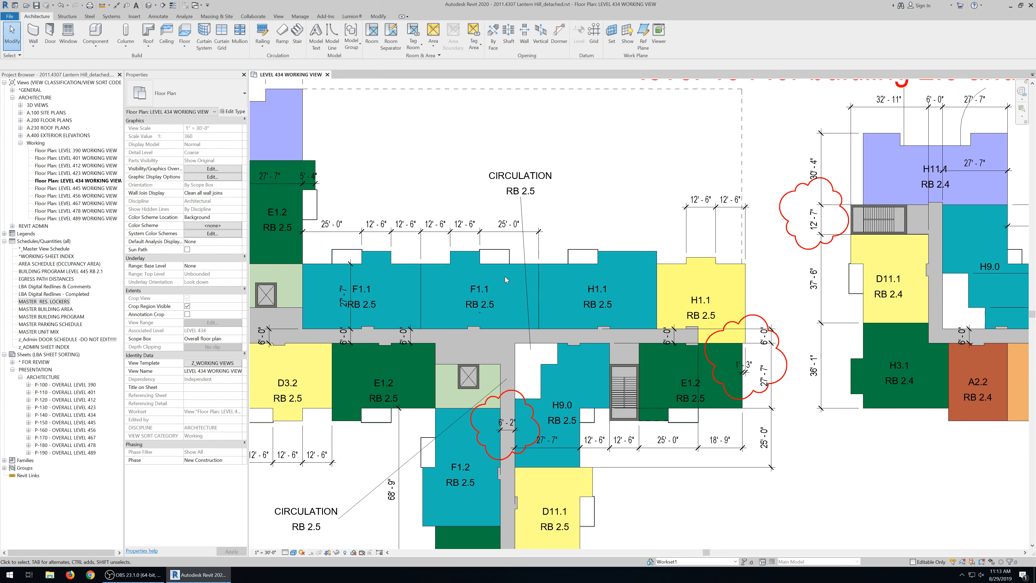
- Inspect the floor properties inside the middle F1.1 unit's model group in RB 2.5, cancelling the group edit
click(494, 266)
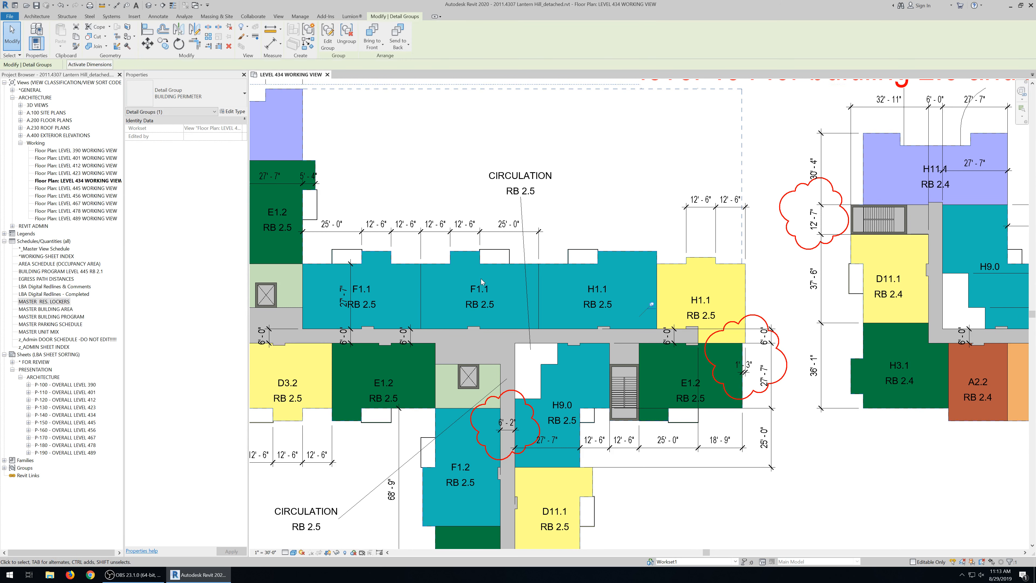
double_click(473, 328)
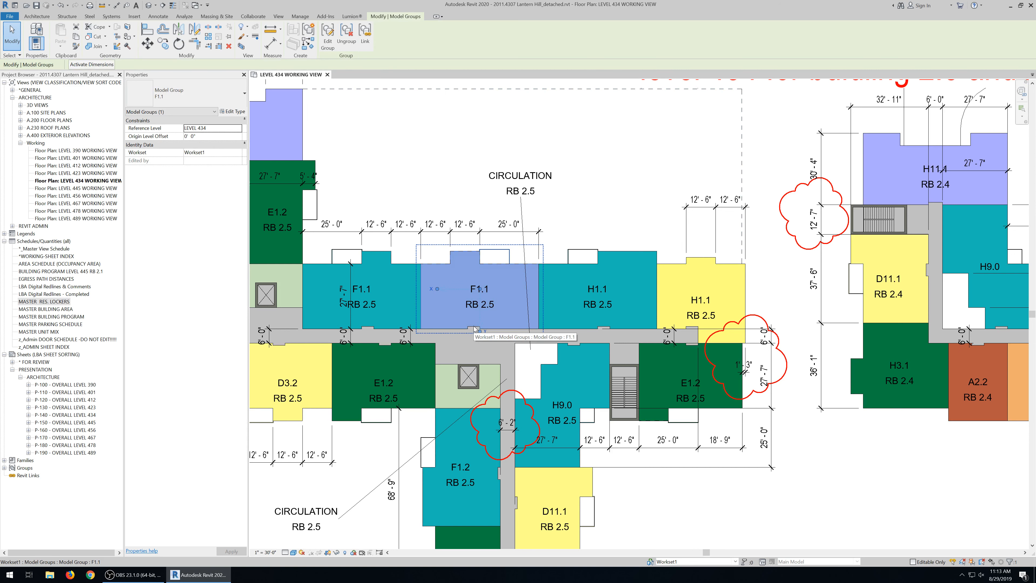
click(474, 329)
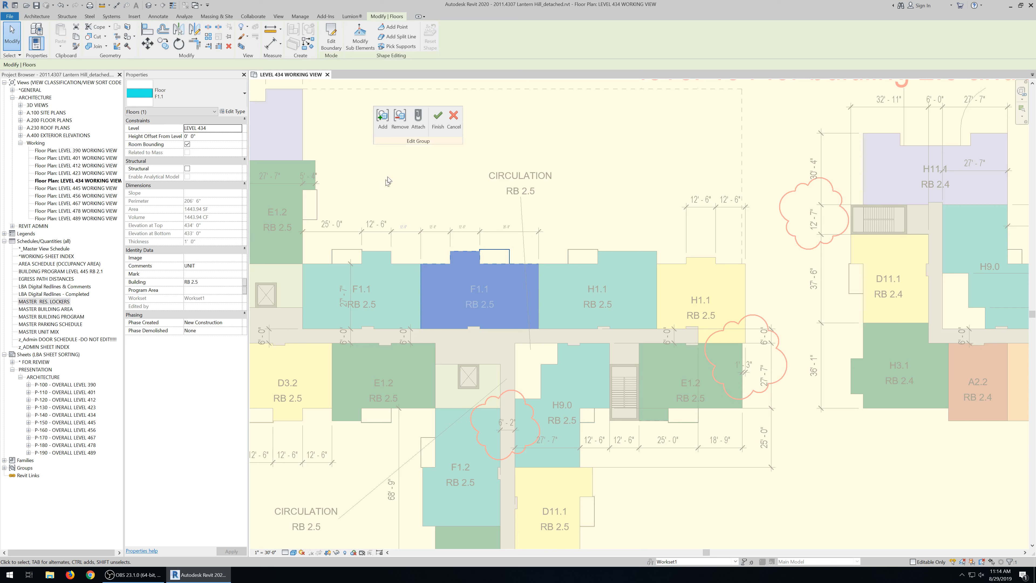
click(453, 119)
scroll(467, 266, down, 2)
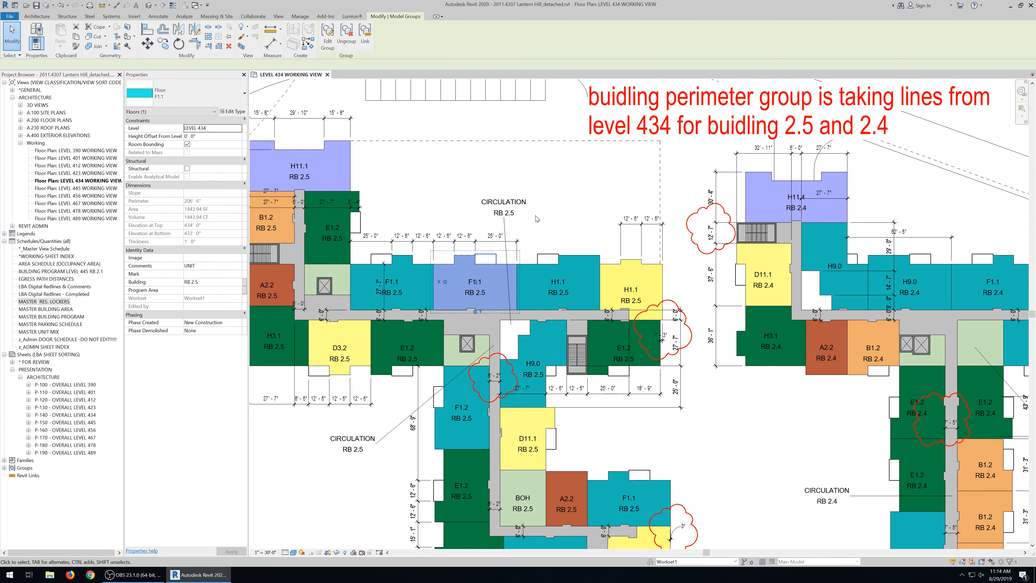
click(551, 218)
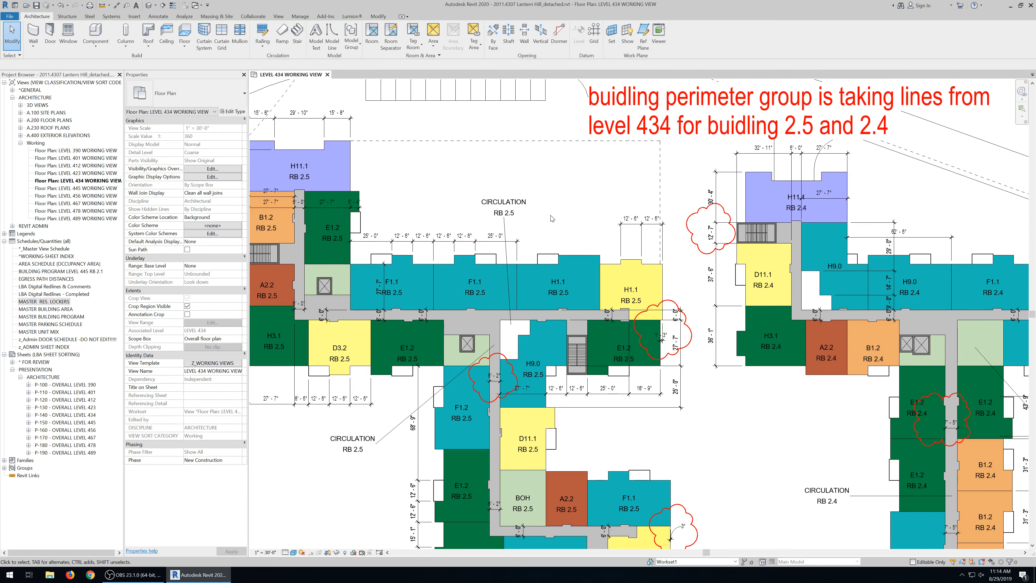
- Review the overall Level 434 unit layout of buildings RB 2.5 and RB 2.4, including the circulation and BOH areas
scroll(536, 265, down, 1)
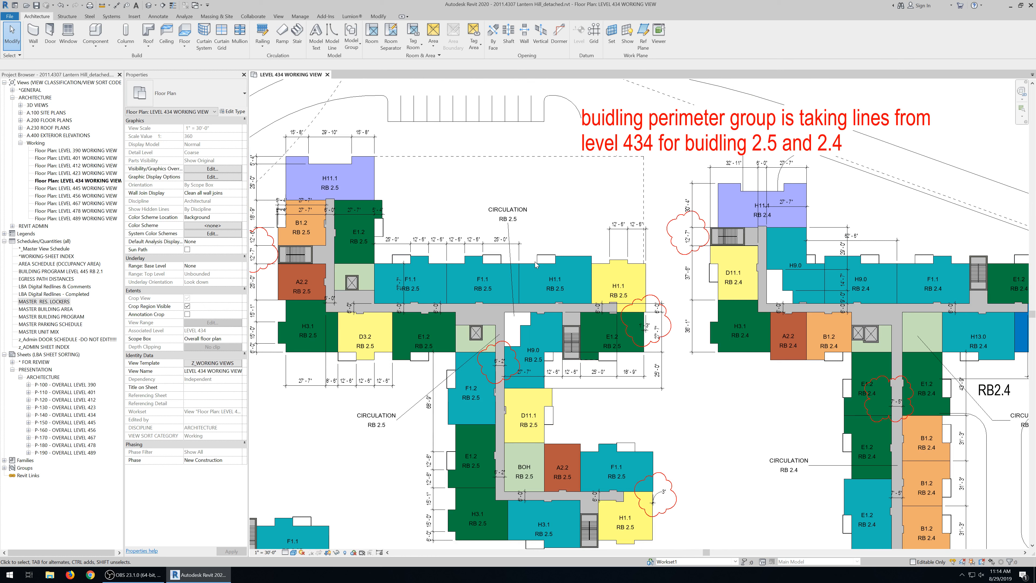
scroll(489, 297, up, 4)
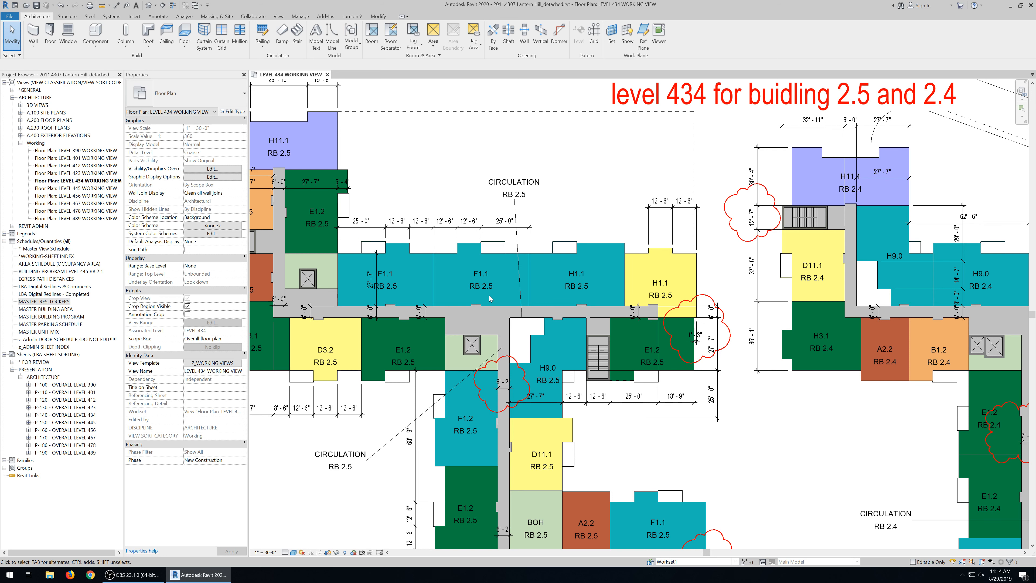
scroll(491, 299, down, 4)
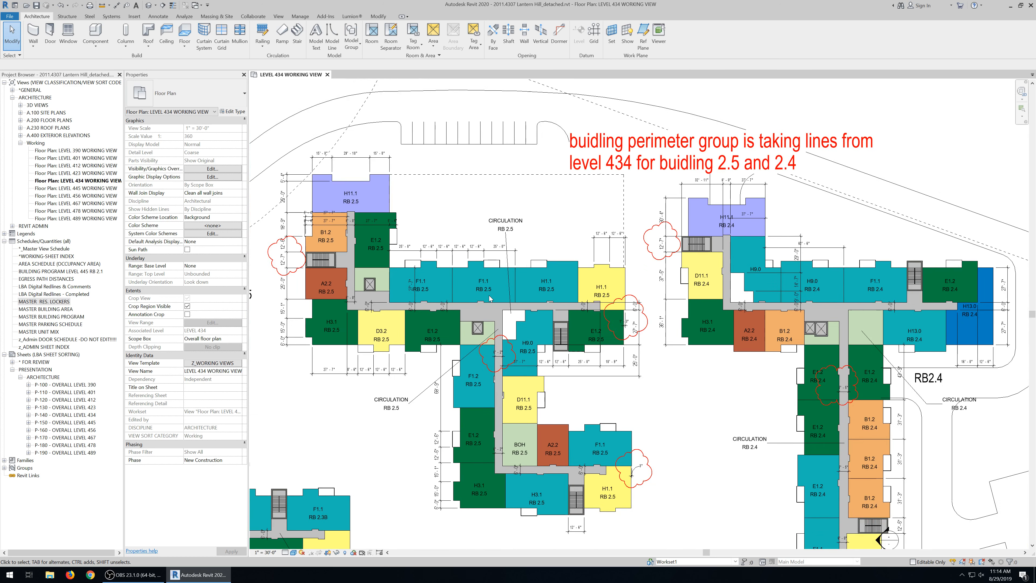
scroll(489, 295, down, 1)
scroll(516, 355, up, 2)
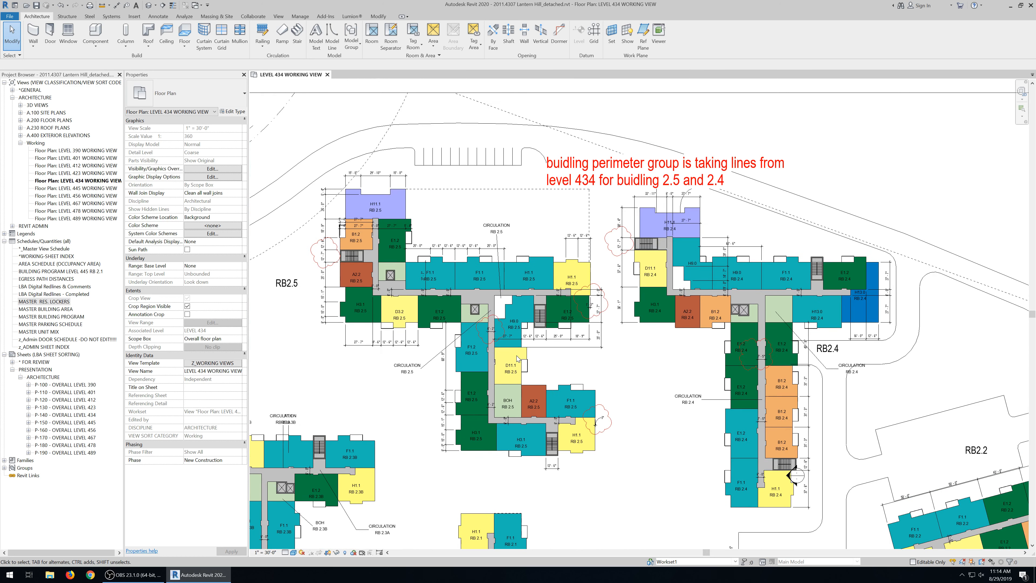
scroll(517, 356, up, 1)
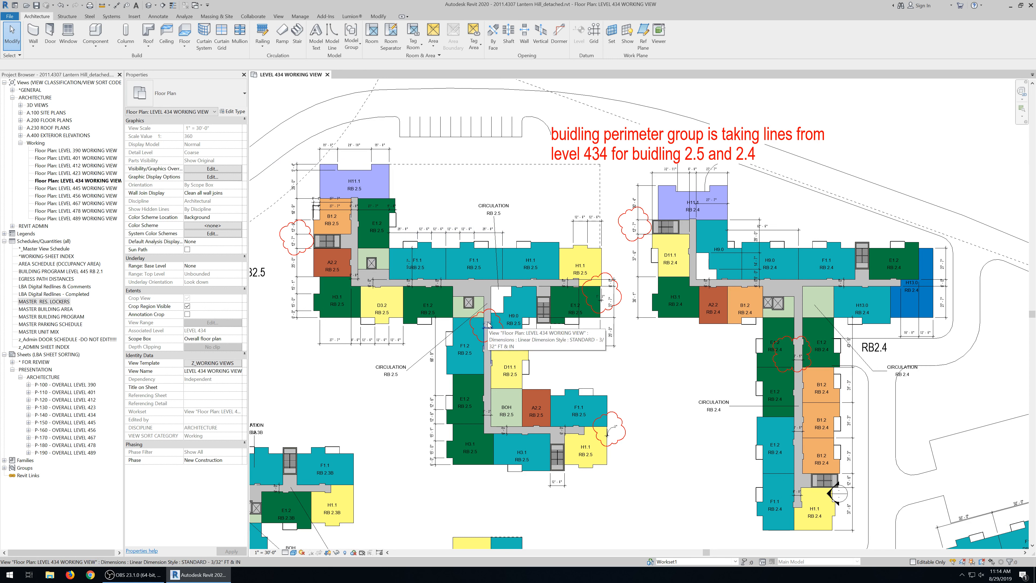
scroll(614, 385, up, 1)
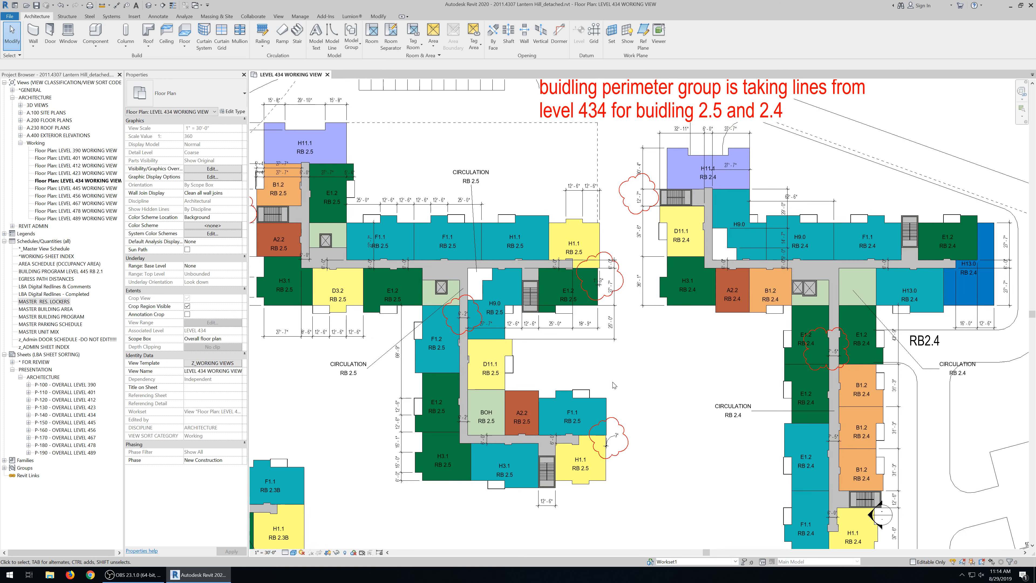
scroll(397, 247, up, 2)
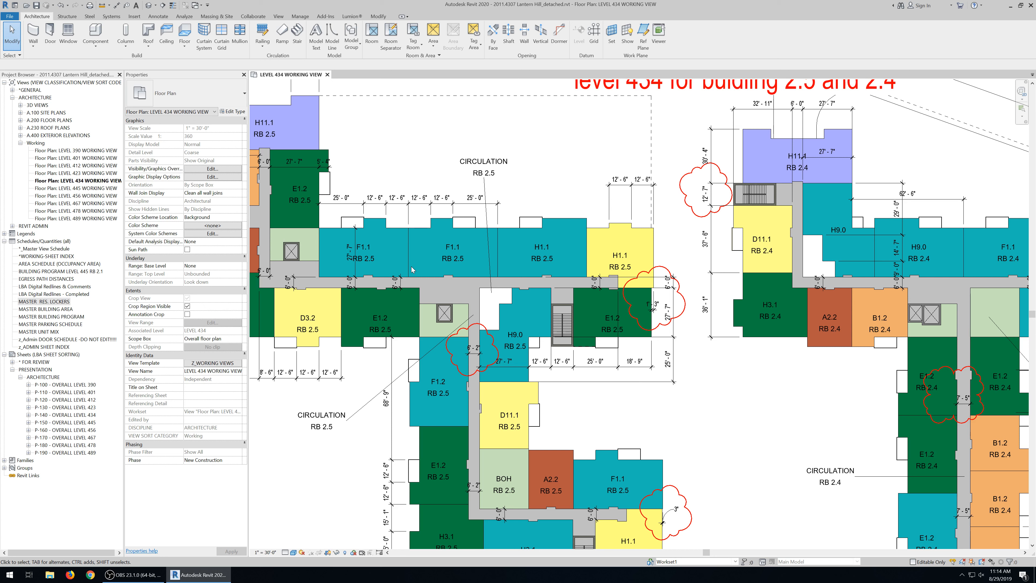
scroll(411, 266, down, 1)
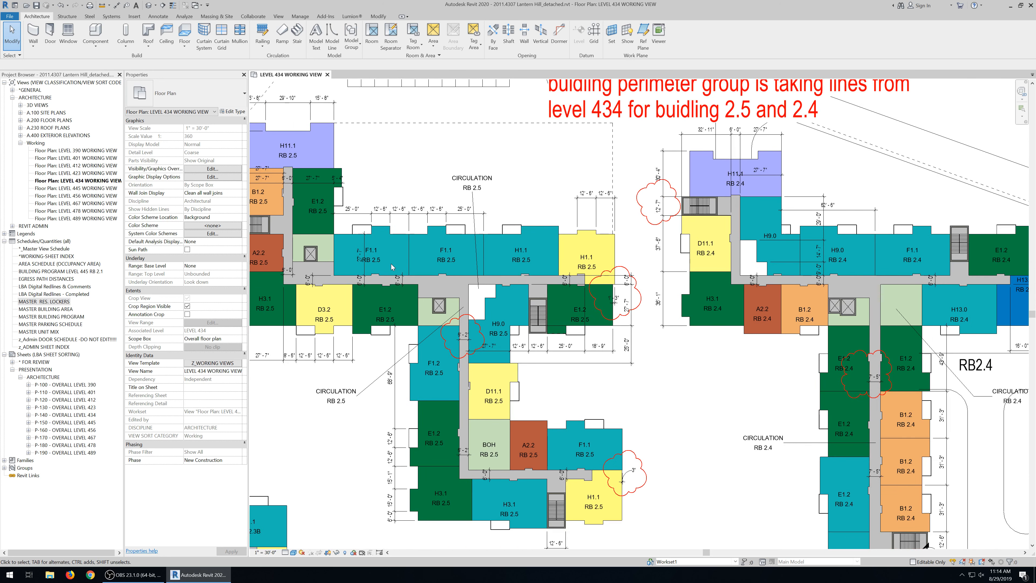
scroll(393, 264, up, 1)
scroll(393, 264, down, 1)
scroll(393, 268, down, 3)
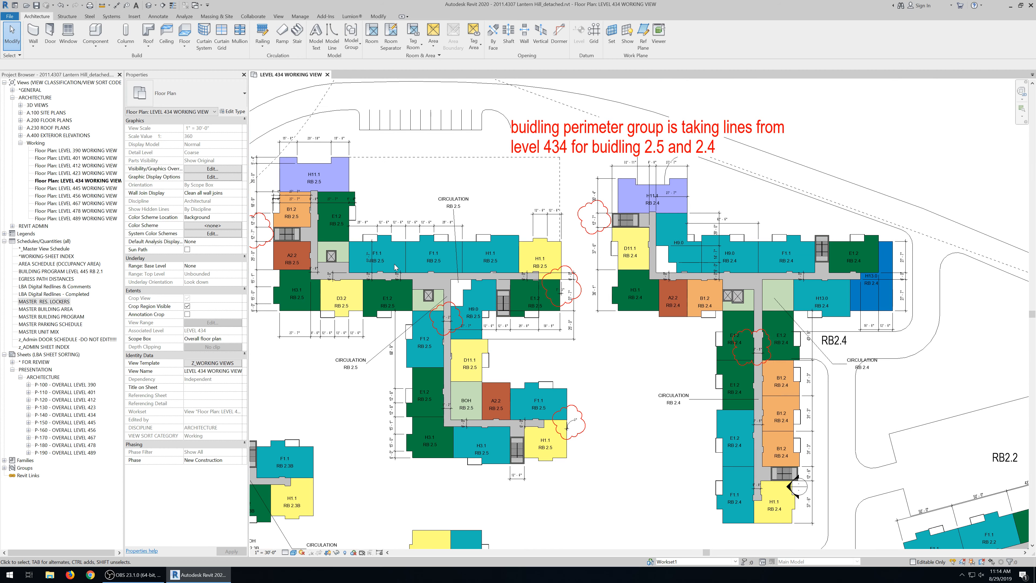
scroll(481, 257, up, 3)
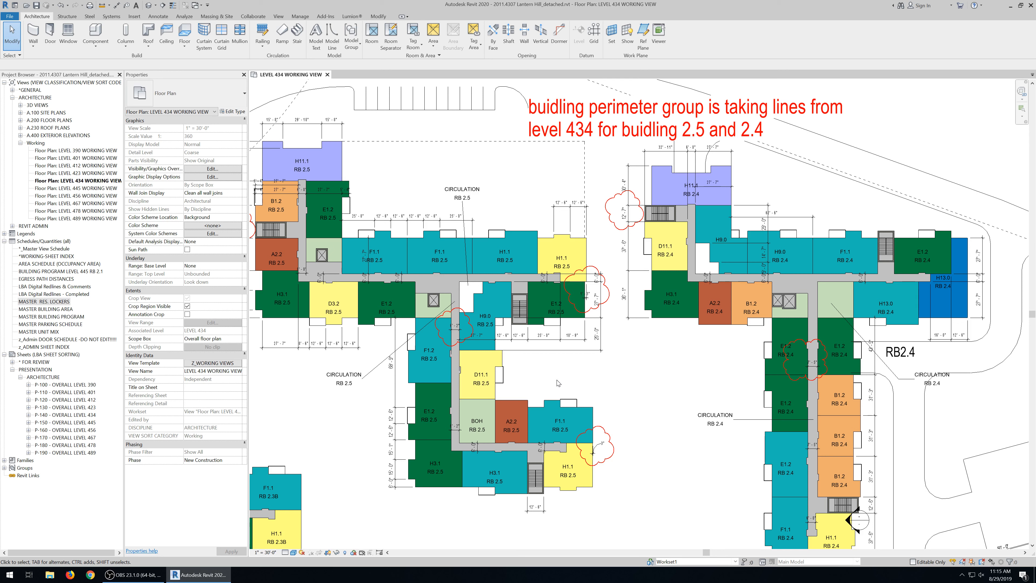
- Examine how the RB 2.5 and RB 2.4 unit plans relate to each other and to the neighbouring buildings on Level 434
scroll(530, 322, down, 2)
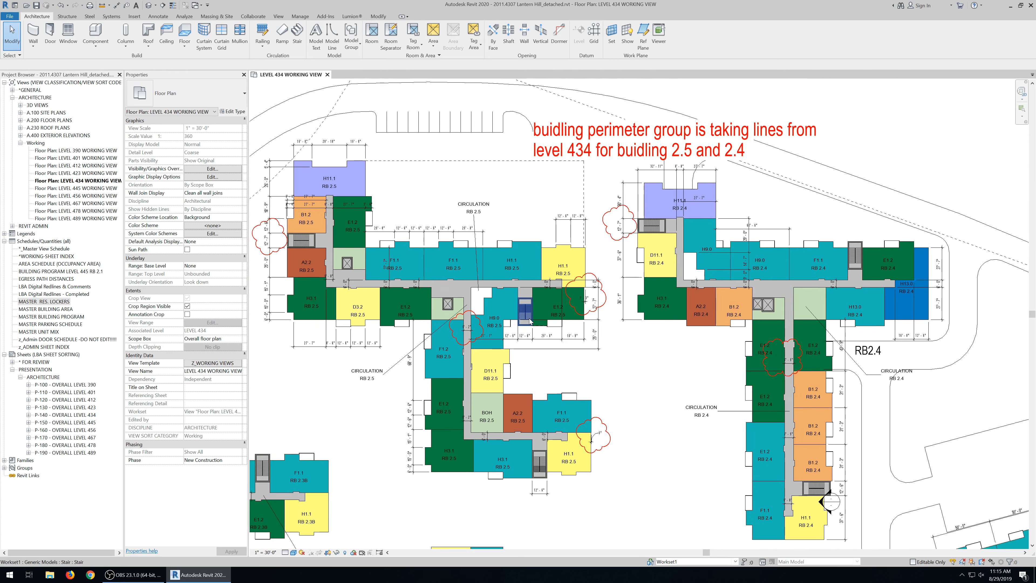
scroll(530, 322, down, 3)
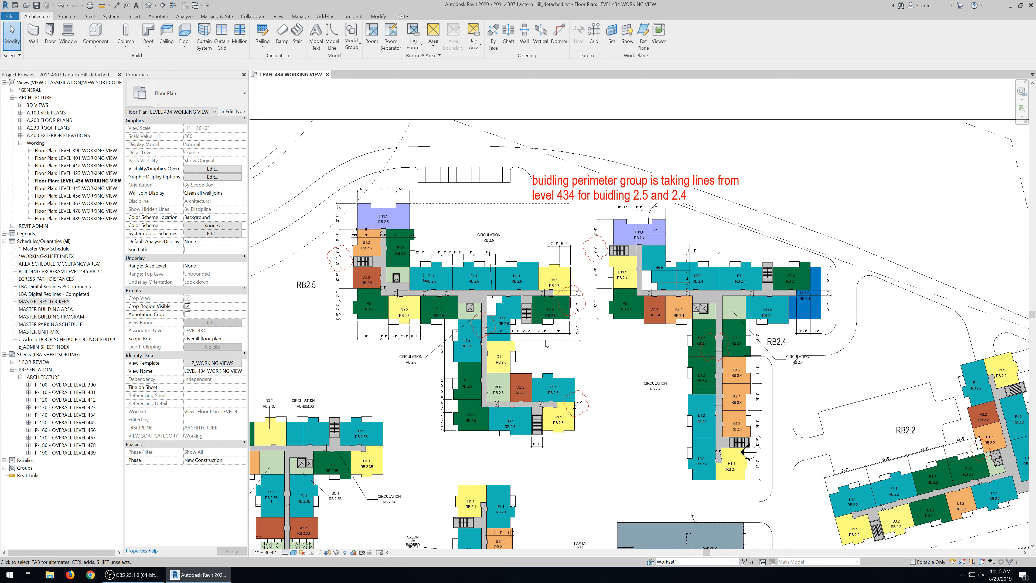
scroll(547, 347, up, 3)
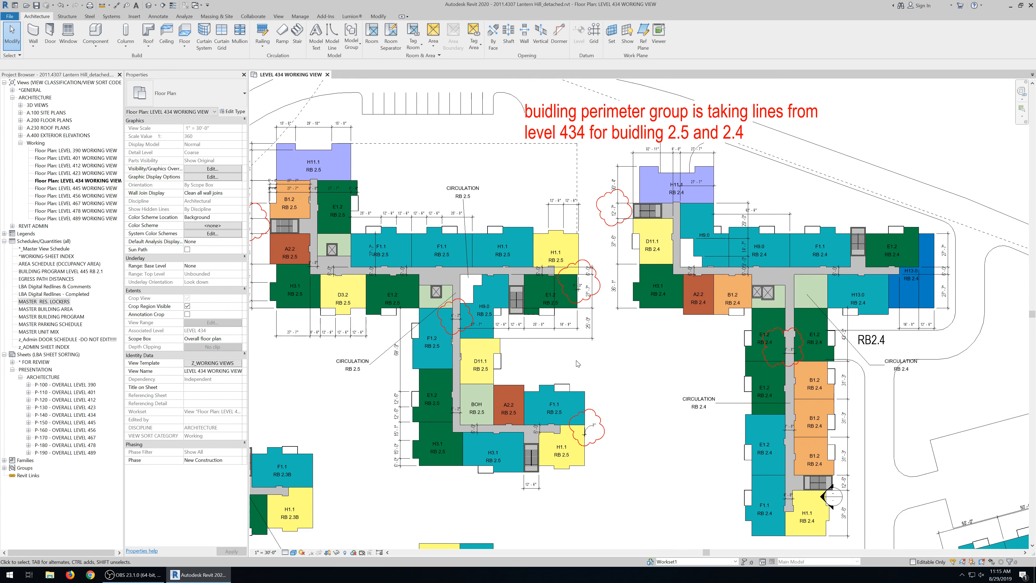
scroll(577, 361, down, 2)
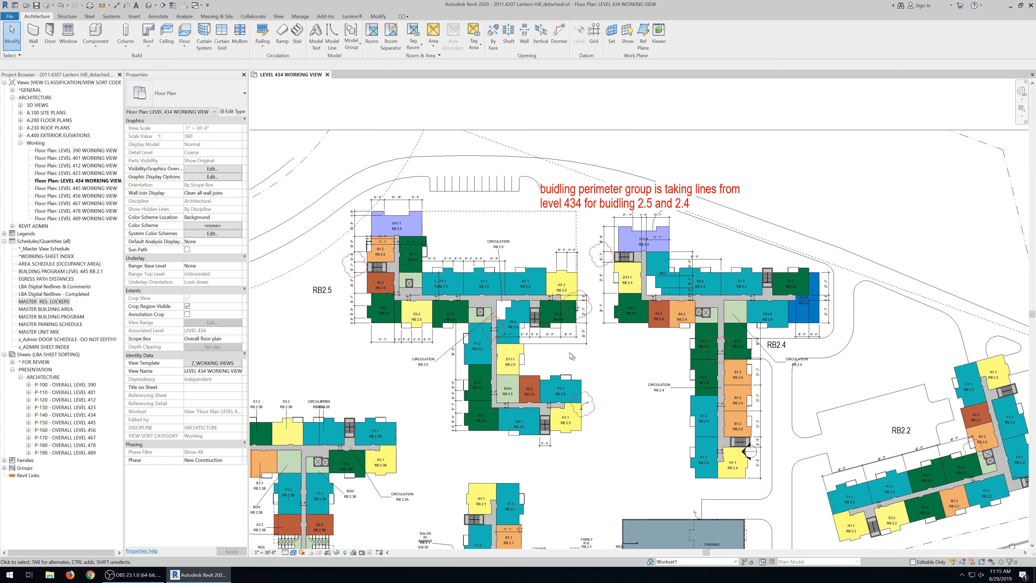
scroll(466, 282, up, 2)
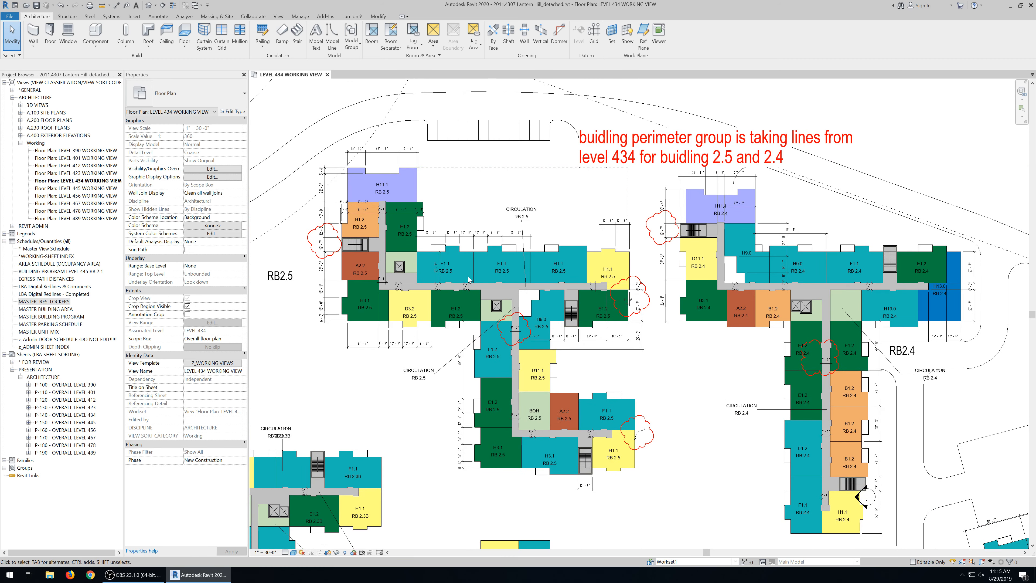
scroll(493, 250, up, 2)
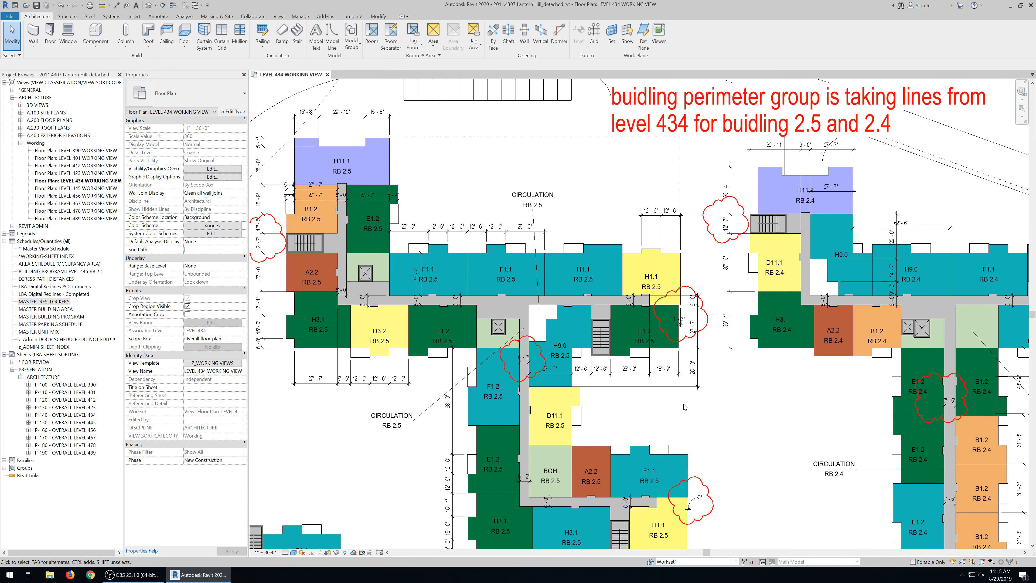
scroll(685, 413, down, 2)
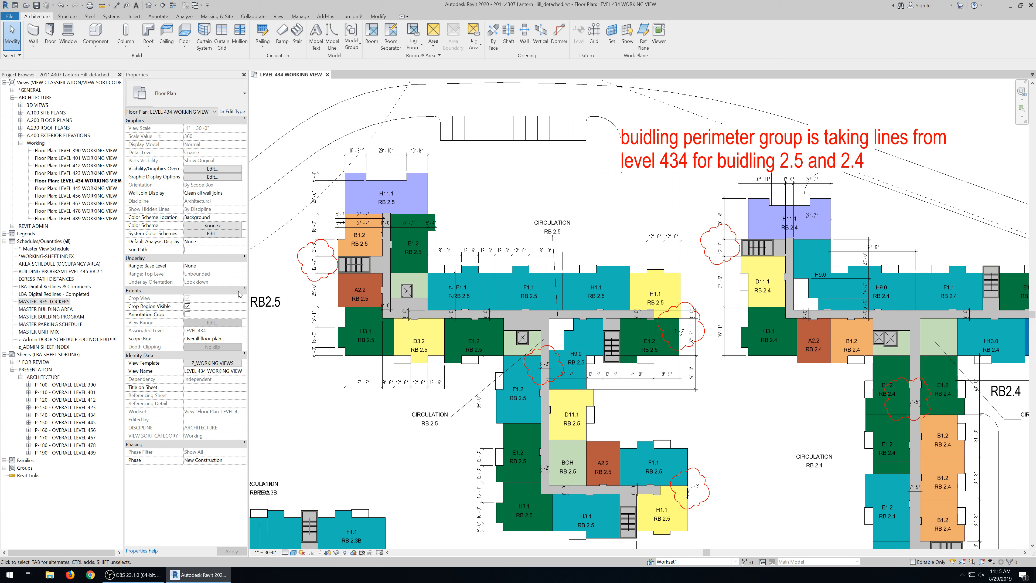
- Set the underlay base level to LEVEL 401 to compare it with the Level 434 buildings, and reset it to None
click(243, 266)
click(238, 266)
click(216, 294)
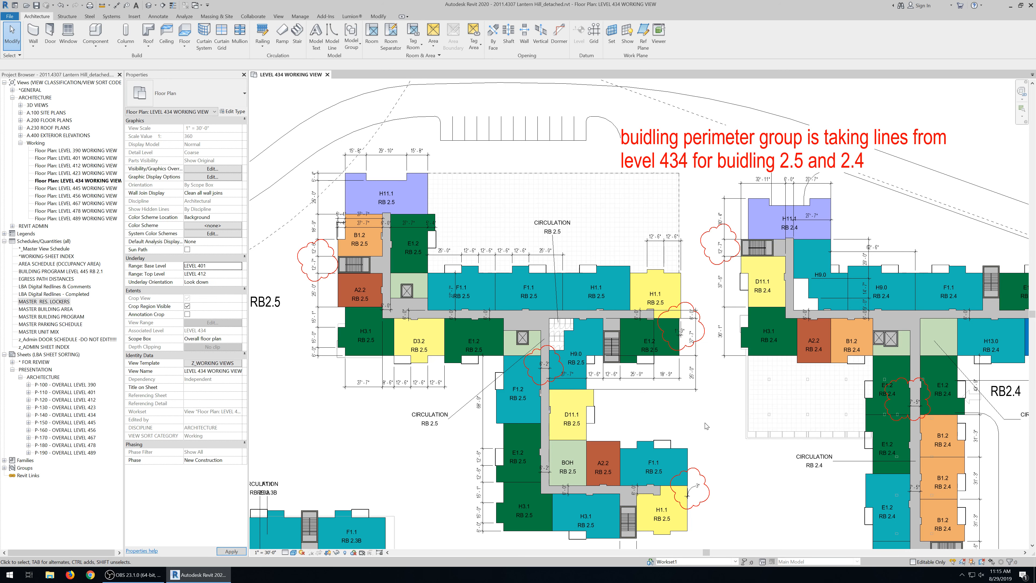
scroll(685, 367, down, 2)
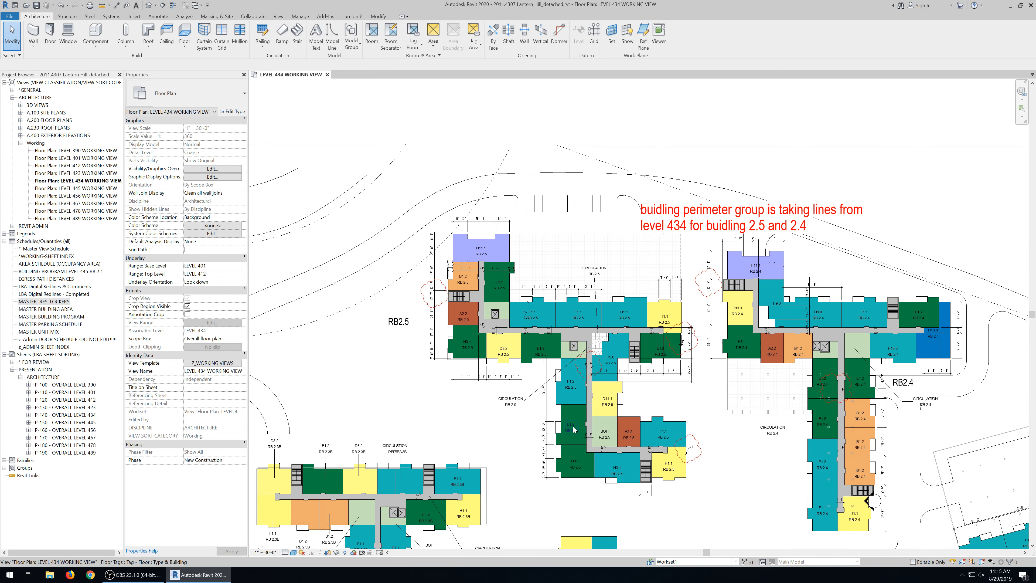
scroll(494, 526, up, 3)
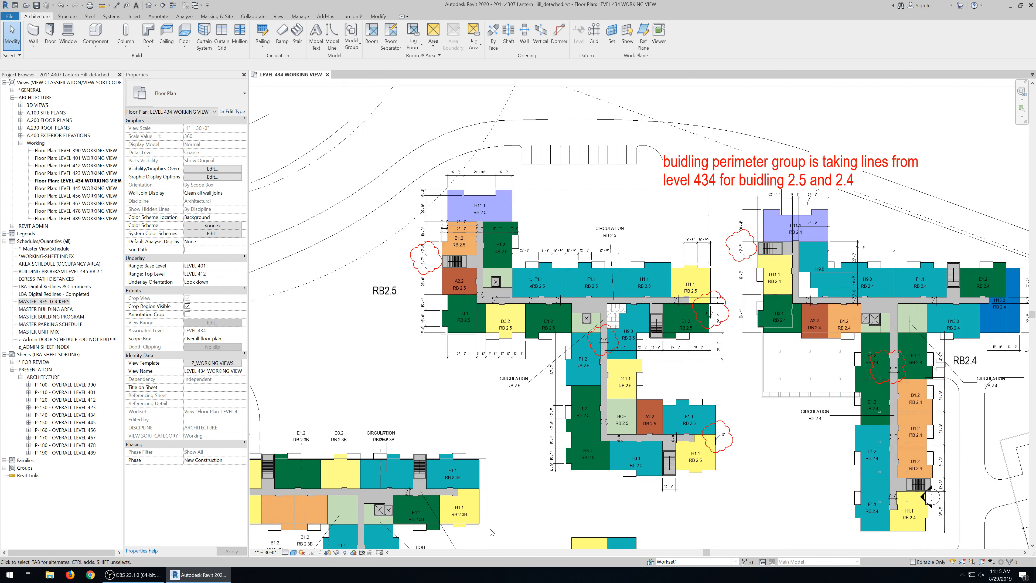
scroll(490, 436, down, 2)
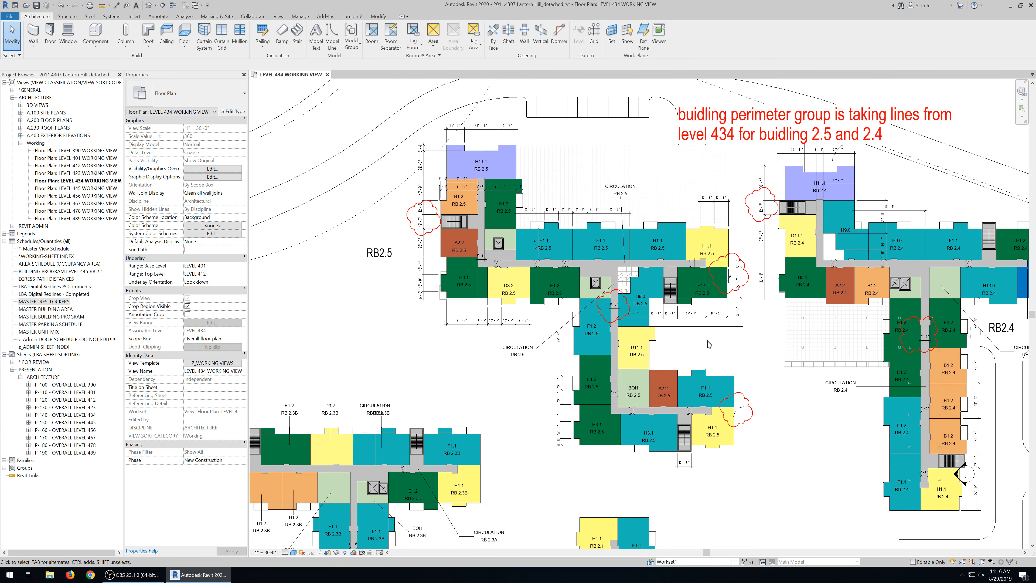
scroll(696, 422, down, 2)
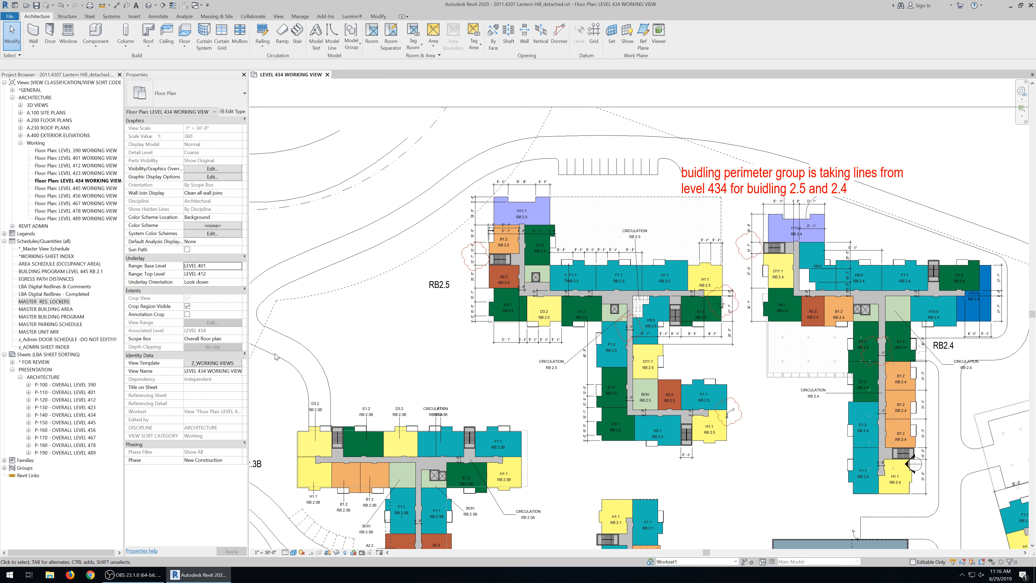
click(239, 266)
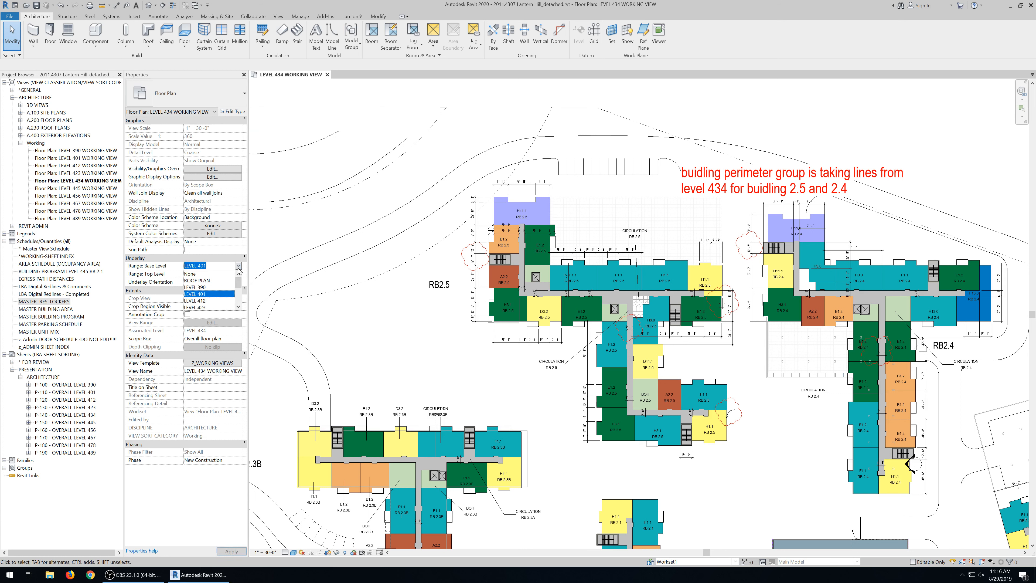
click(227, 275)
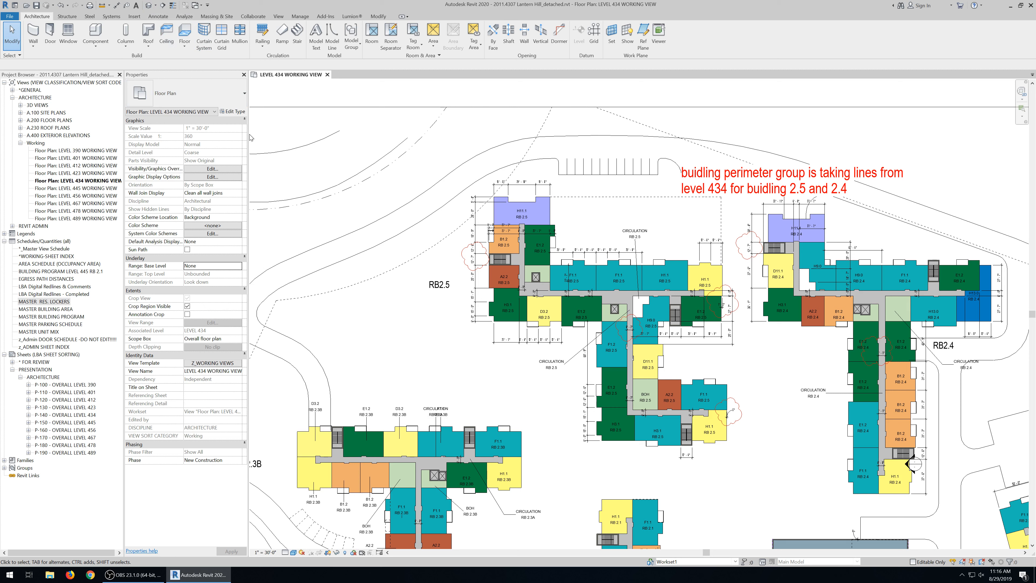
- Set the default 3D view's visual style to Shaded, examine the unit colours across the site's buildings, and close the view
click(148, 7)
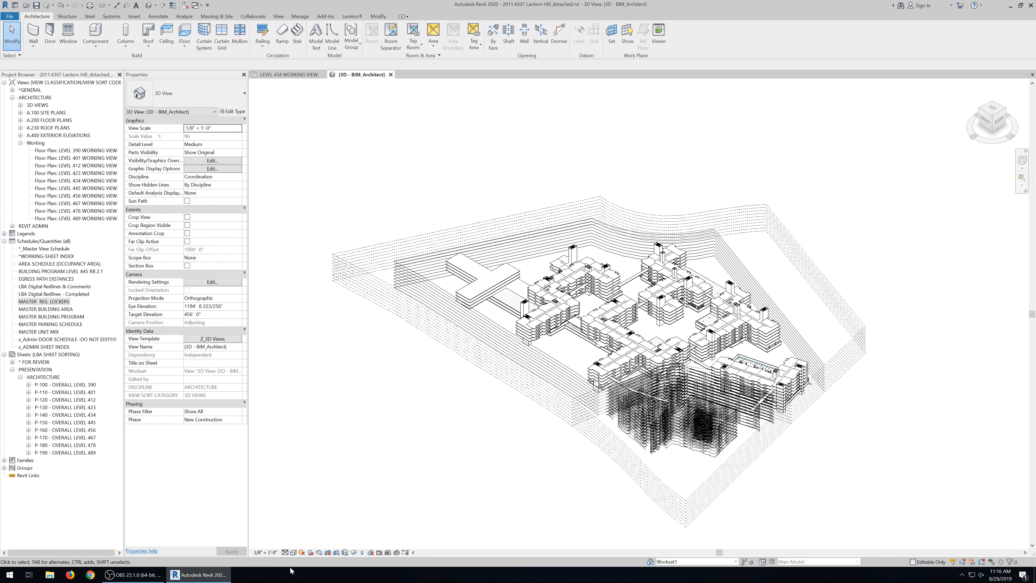
click(293, 553)
click(304, 524)
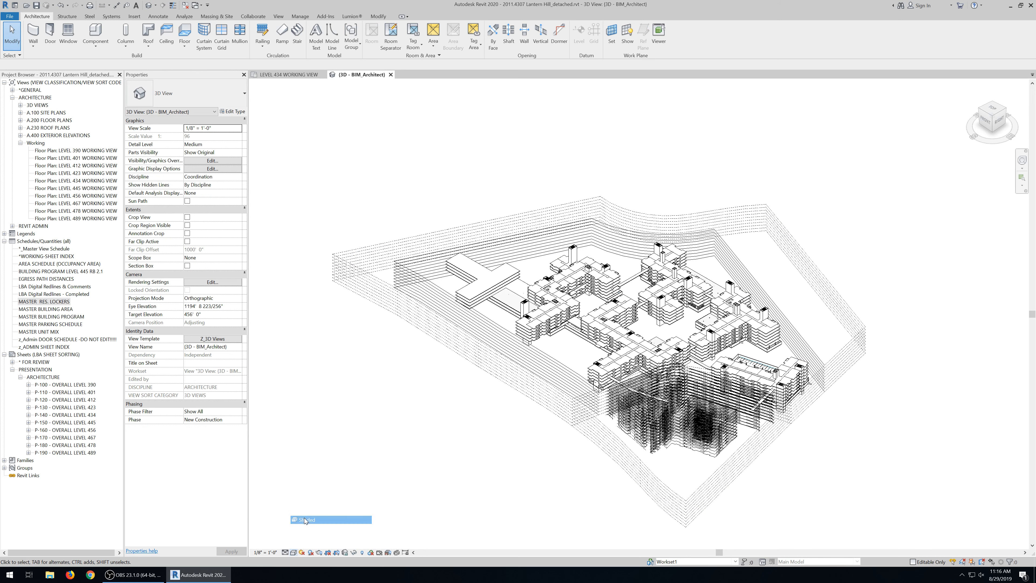
scroll(578, 382, up, 2)
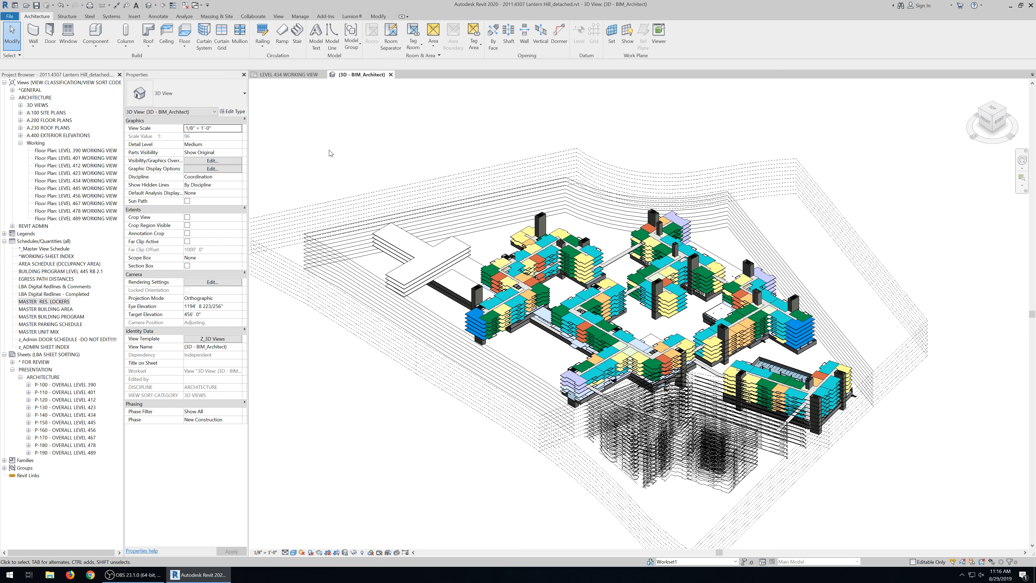
click(391, 74)
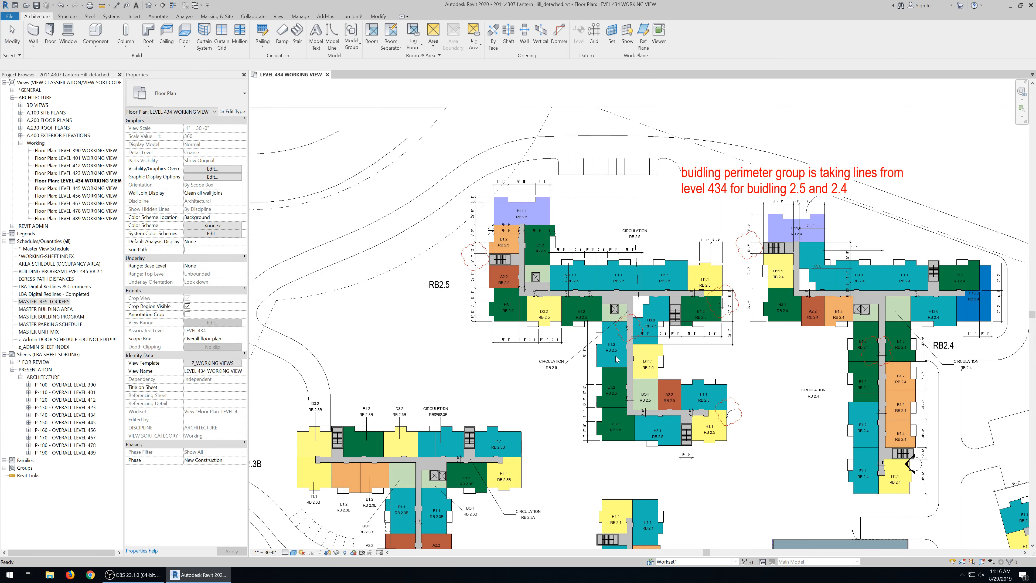
- Copy the F1.2 unit model group of RB 2.5 into the open area below the CIRCULATION RB 2.5 label
scroll(651, 401, down, 2)
scroll(655, 377, up, 2)
scroll(653, 374, up, 2)
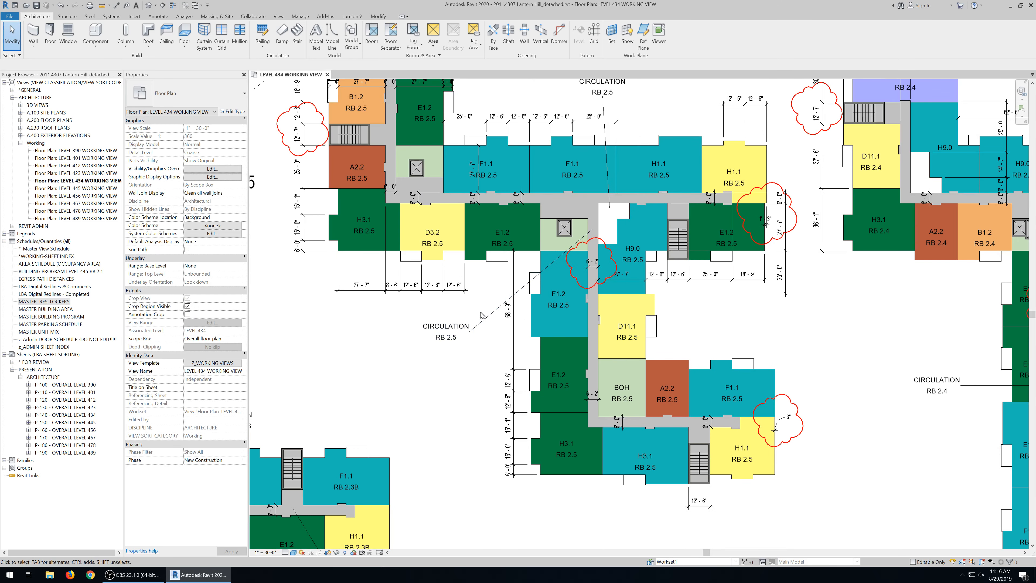
click(531, 322)
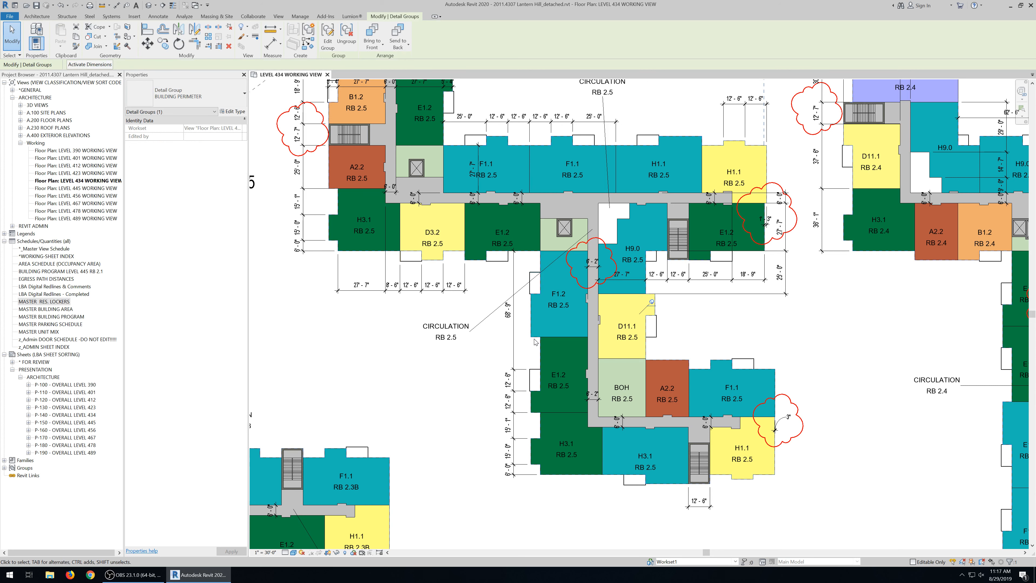
key(Escape)
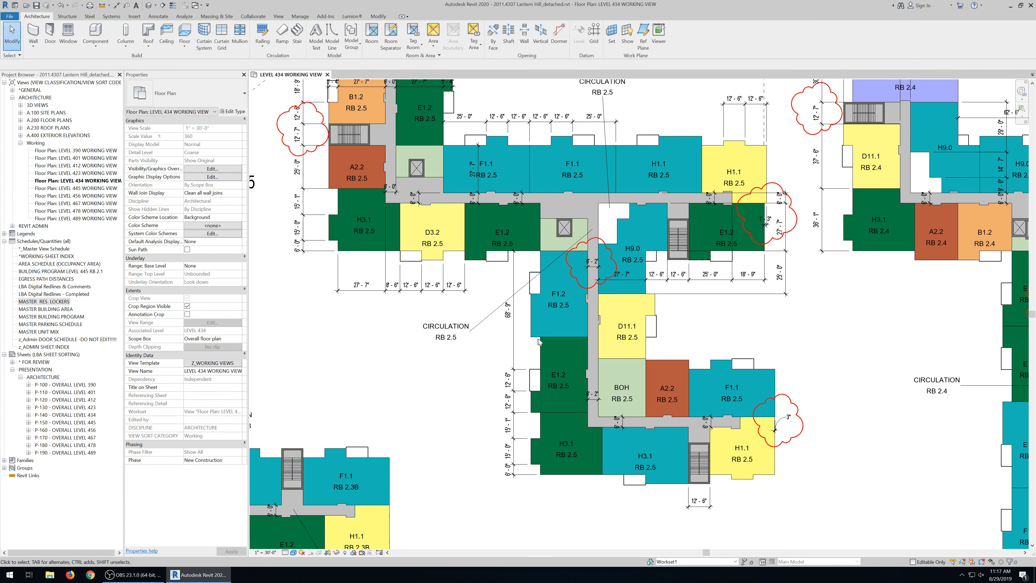
scroll(532, 342, up, 2)
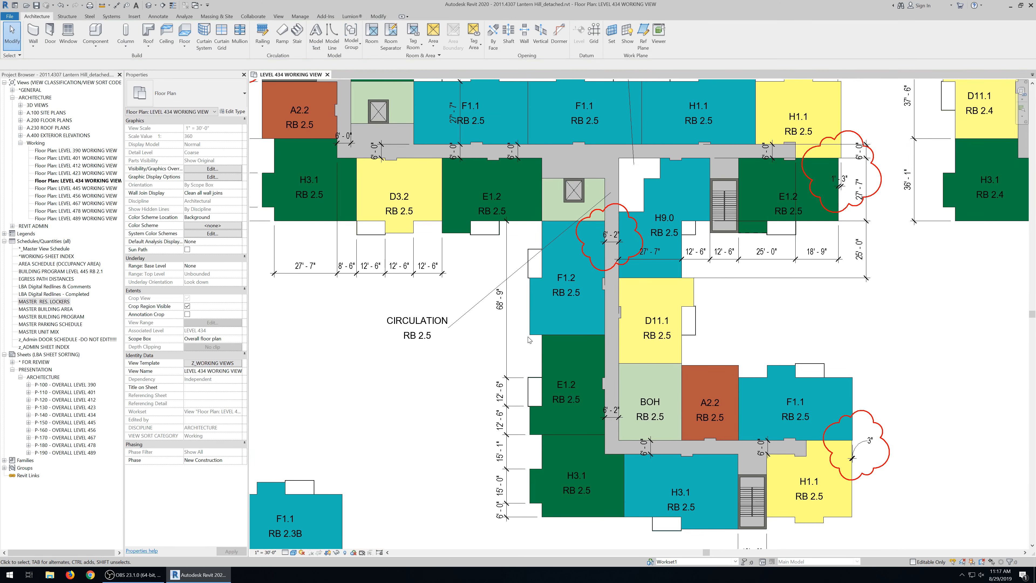
click(605, 290)
key(c)
key(o)
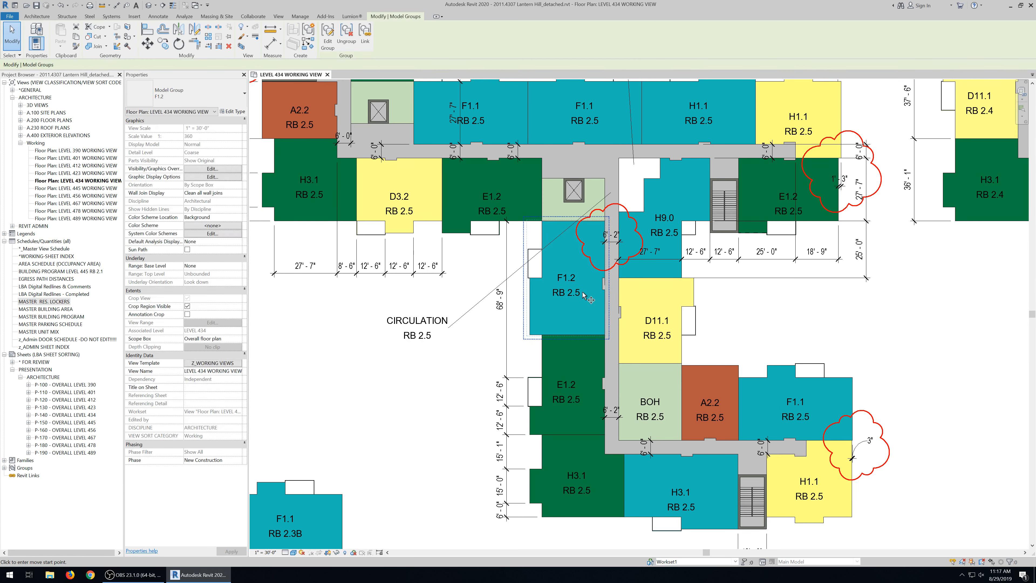
click(604, 291)
click(402, 432)
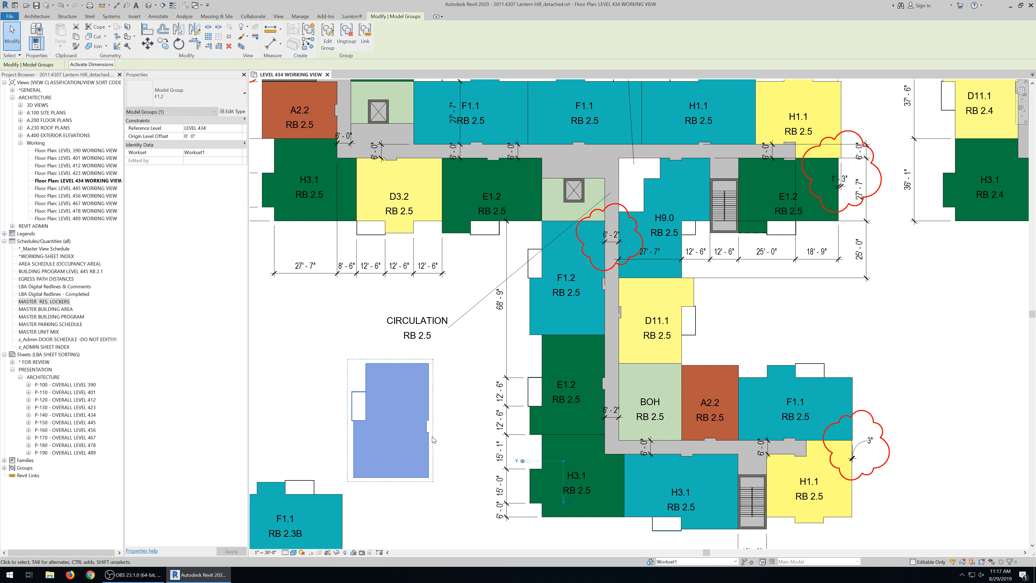
click(451, 436)
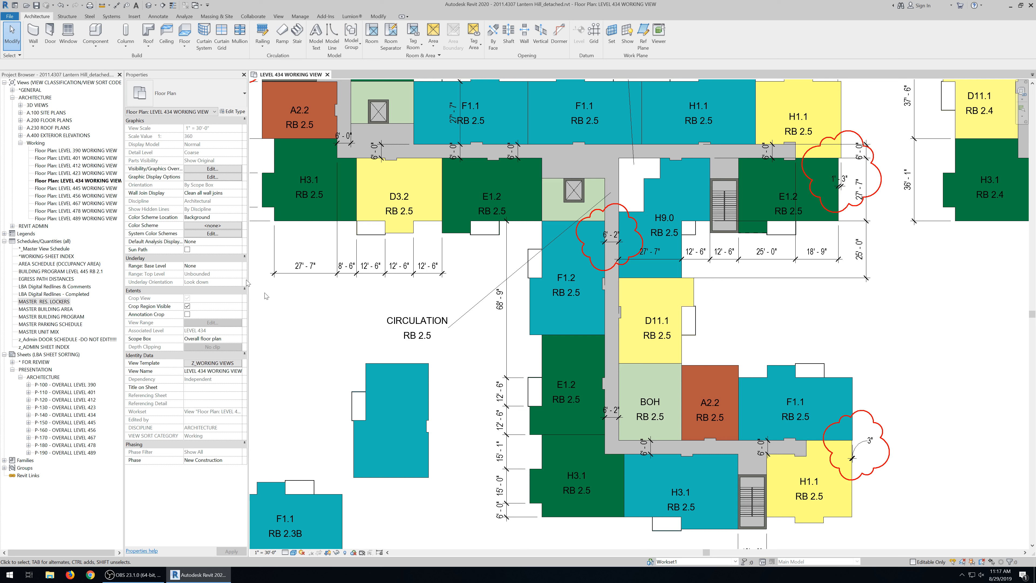
- Tag the copied F1.2 unit's floor with a Type & Building tag on a leader, matching the original unit's tag
click(573, 290)
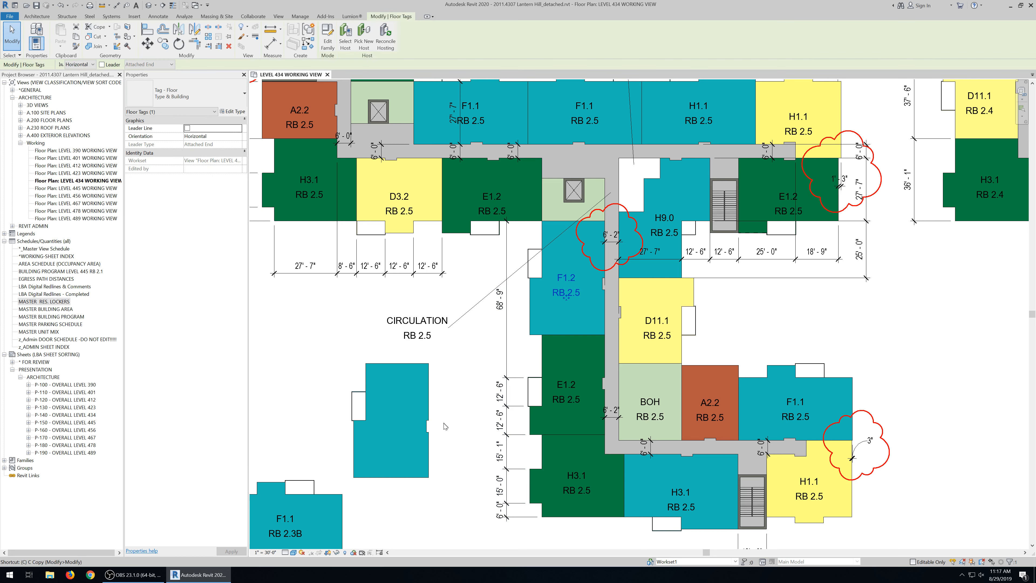
key(c)
key(s)
click(390, 418)
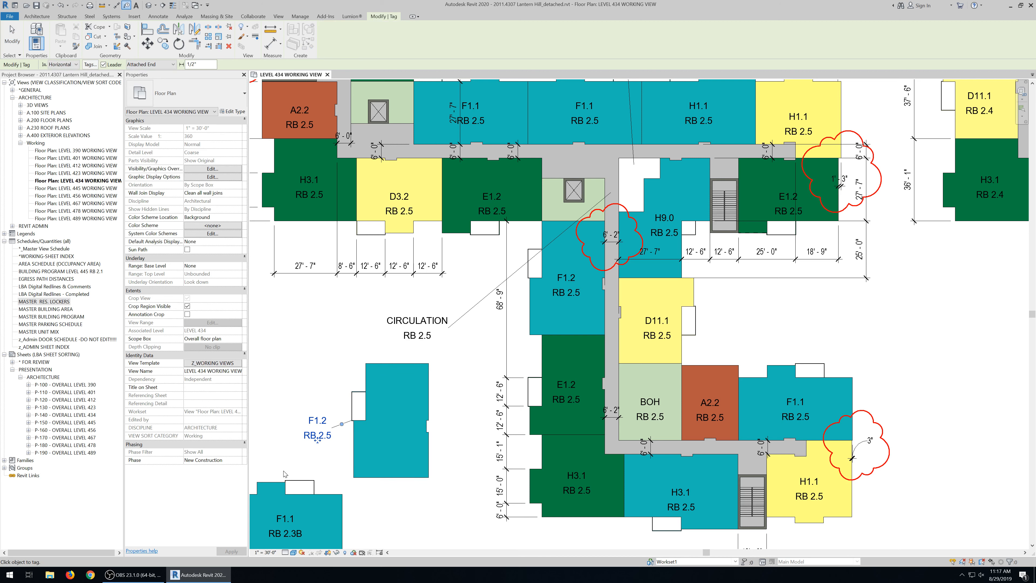
key(Escape)
key(Escape)
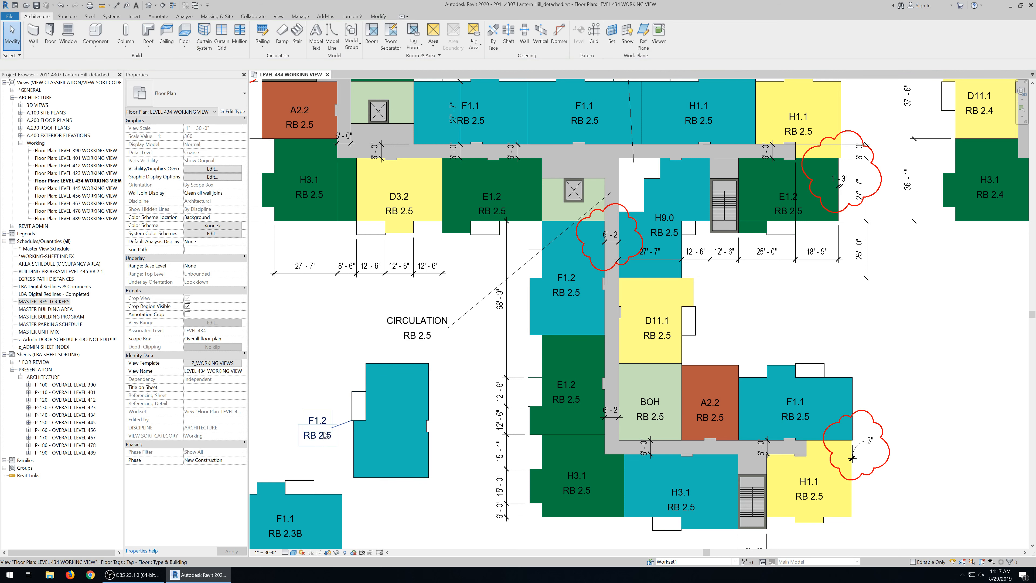
- Copy the H1.1 unit model group from RB 2.3B into the open area between D11.1 and F1.1 of RB 2.5
scroll(410, 449, down, 1)
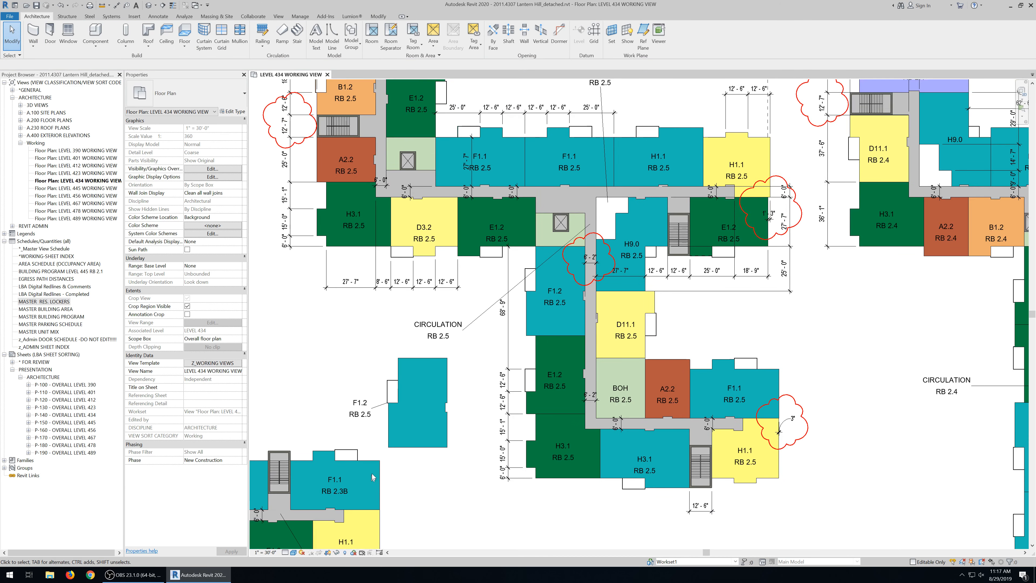
scroll(379, 463, down, 1)
scroll(344, 518, up, 2)
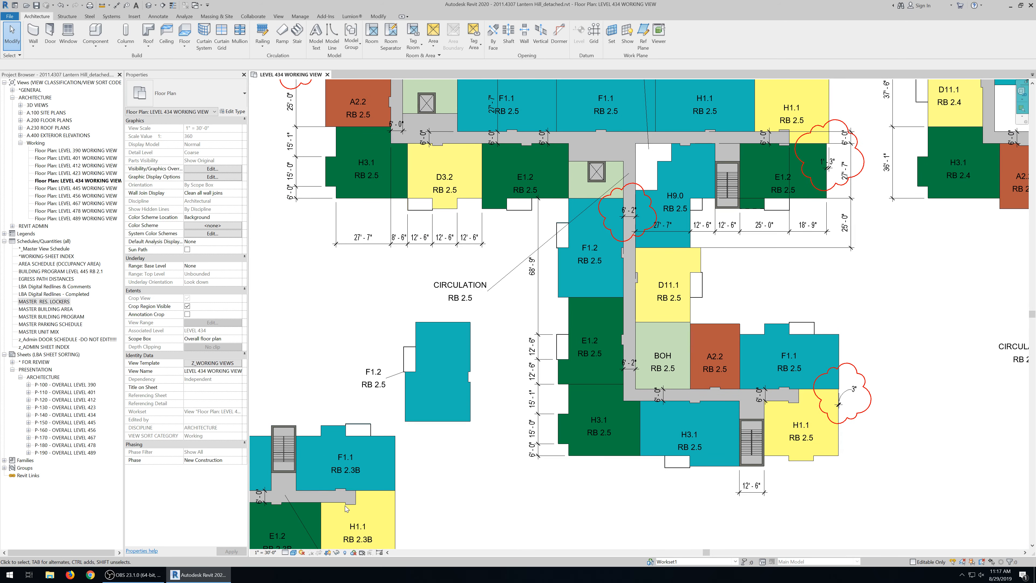
click(356, 510)
key(c)
key(o)
click(356, 509)
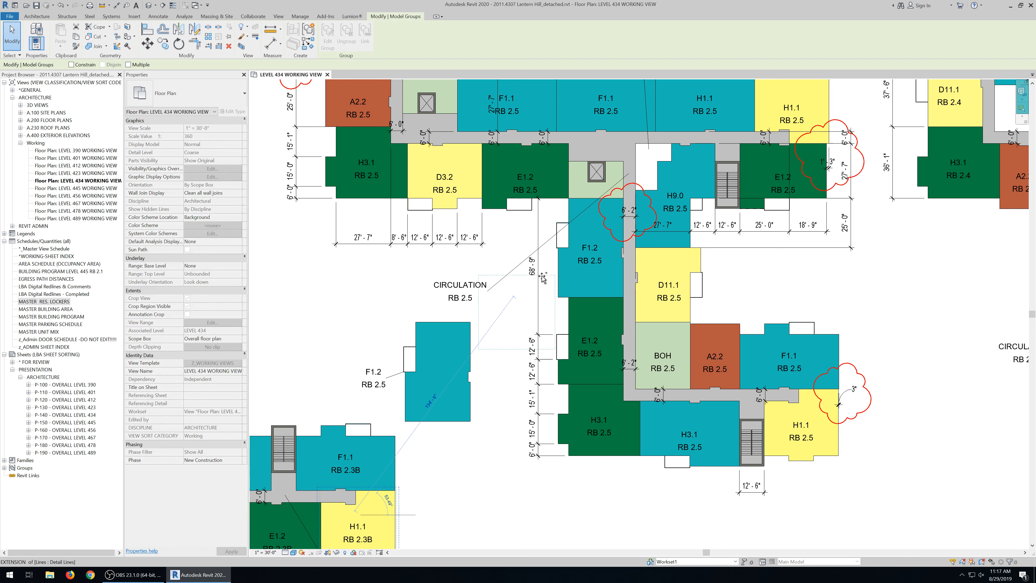
click(758, 285)
scroll(819, 274, up, 2)
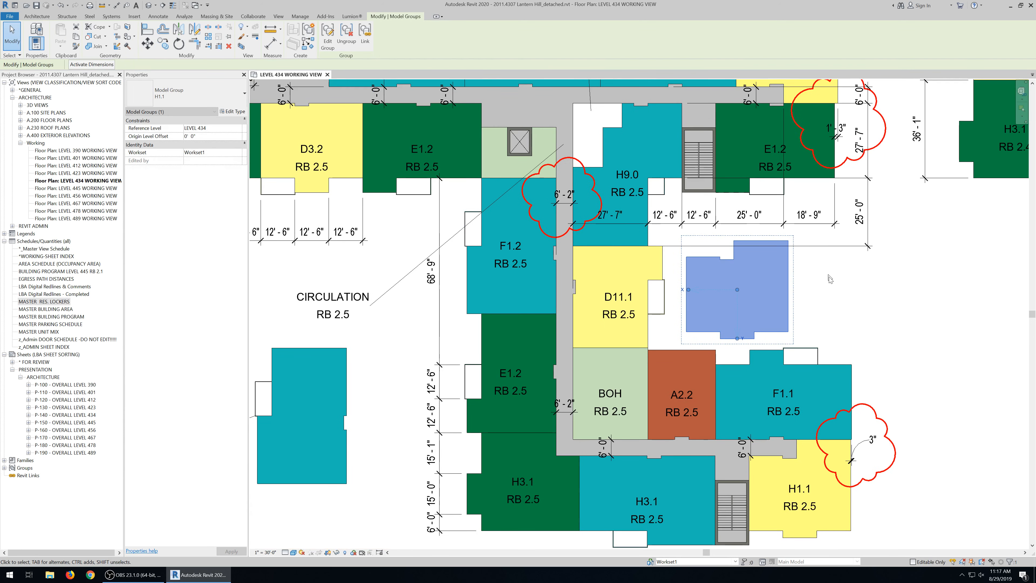
scroll(831, 289, down, 2)
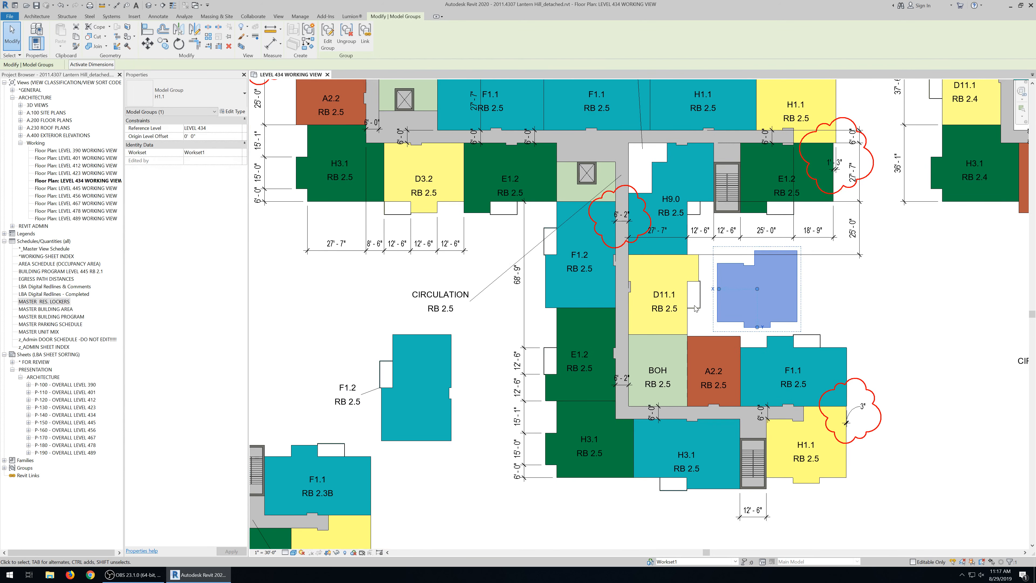
key(Escape)
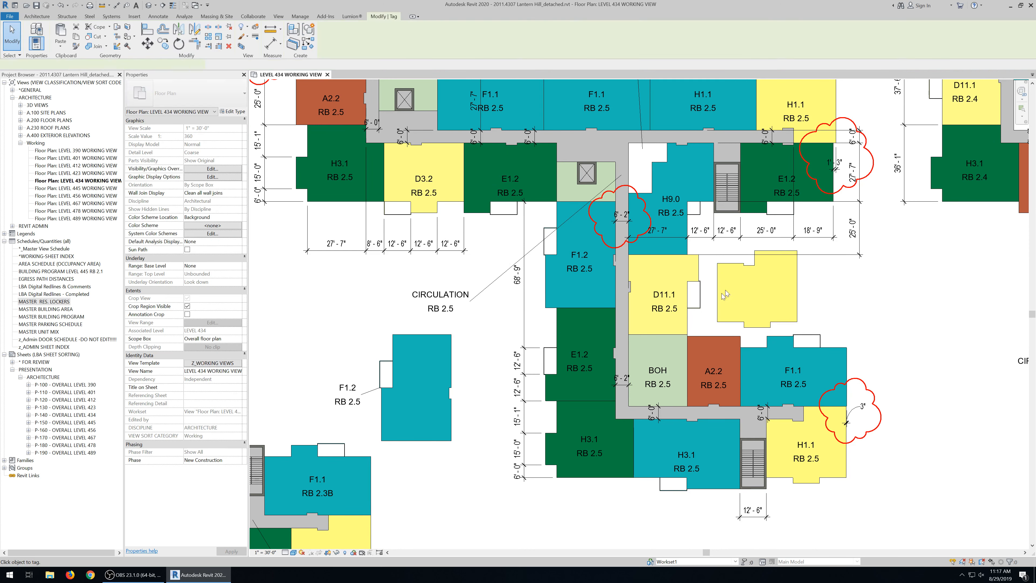
- Tag the copied H1.1 unit's floor with a Type & Building tag without a leader
key(t)
key(g)
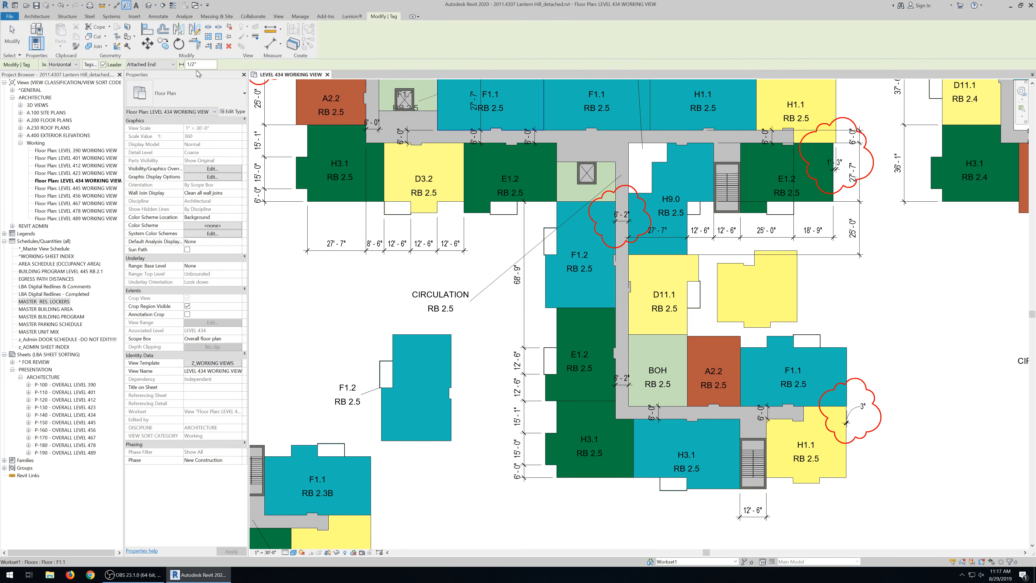
click(115, 65)
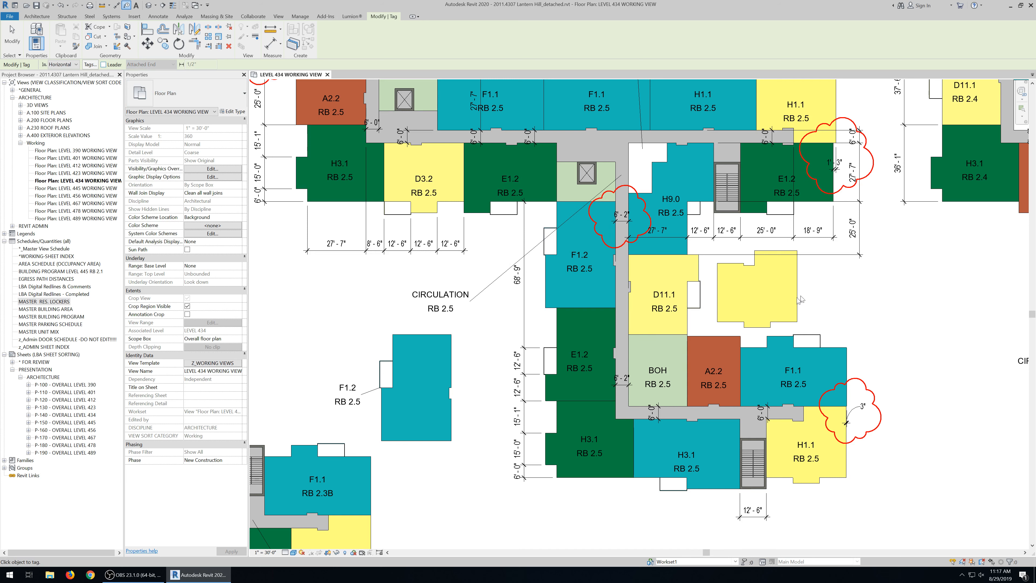
scroll(775, 286, down, 1)
click(775, 286)
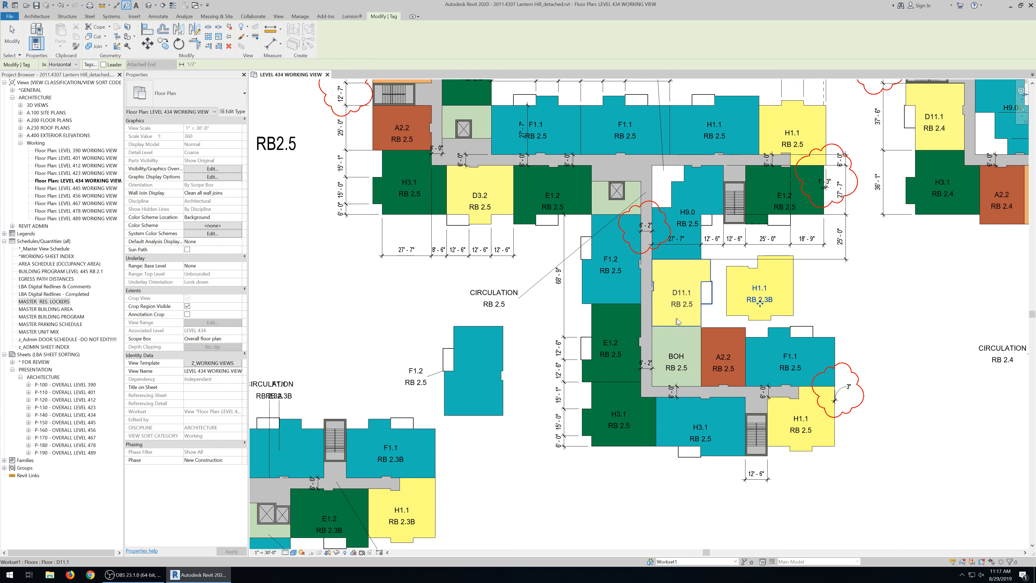
- Set the building value in the copied H1.1 unit's tag to RB 2.5
scroll(741, 303, up, 2)
click(759, 299)
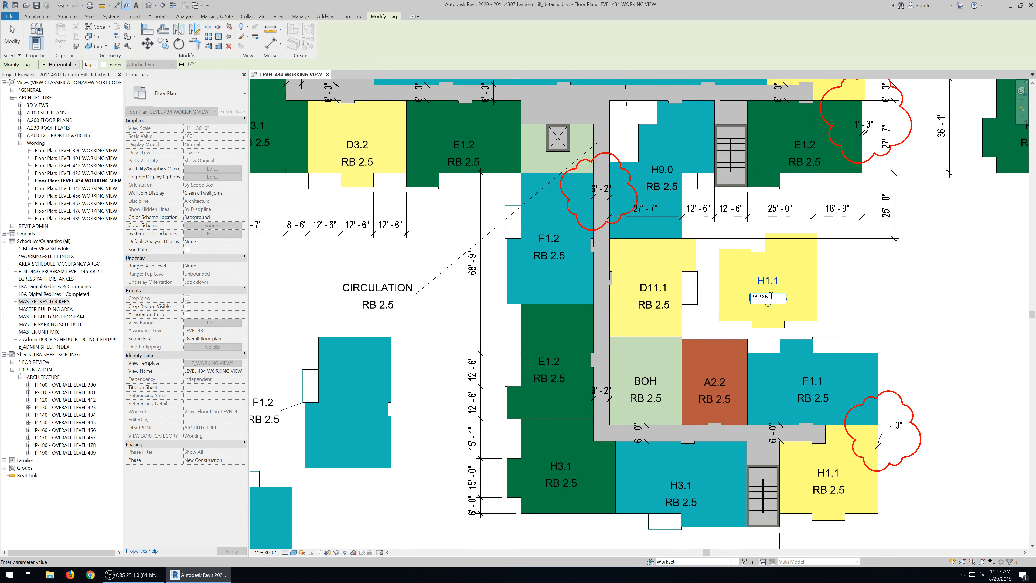
drag(761, 295, 766, 295)
text(5)
key(Return)
- End the tagging command and delete the copied F1.2 unit model group below the CIRCULATION RB 2.5 label
scroll(765, 295, down, 2)
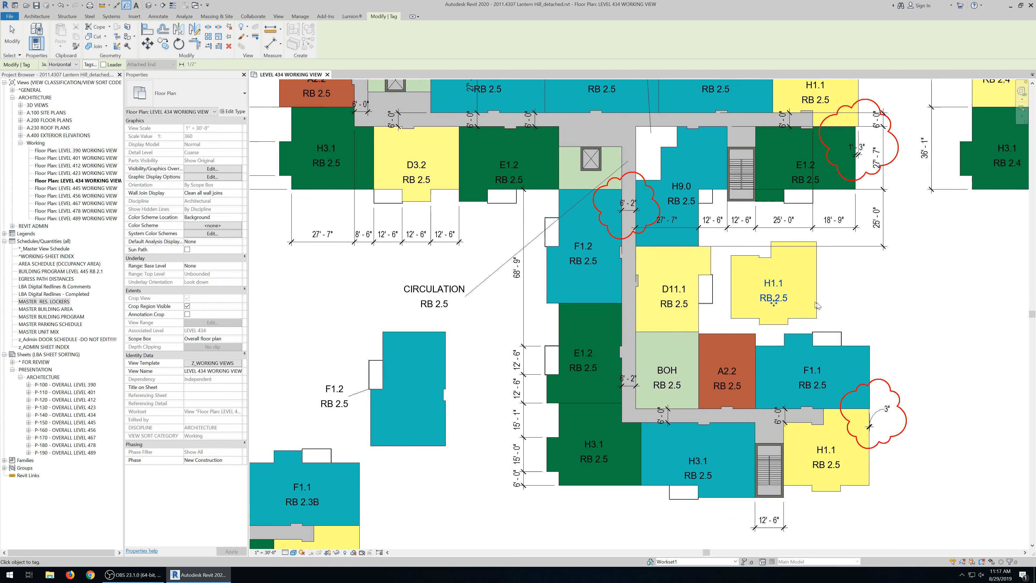
scroll(844, 304, down, 1)
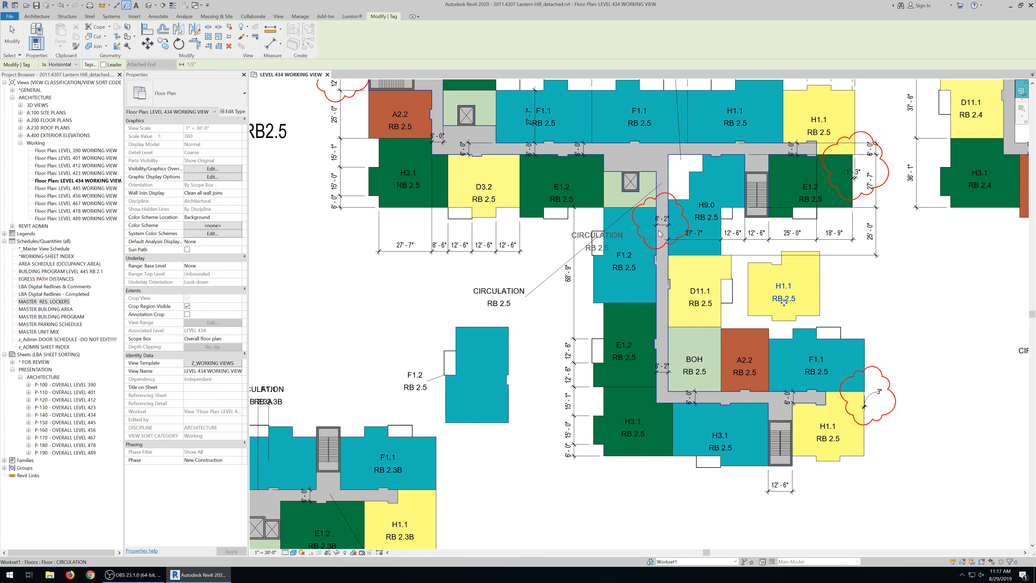
scroll(415, 523, down, 3)
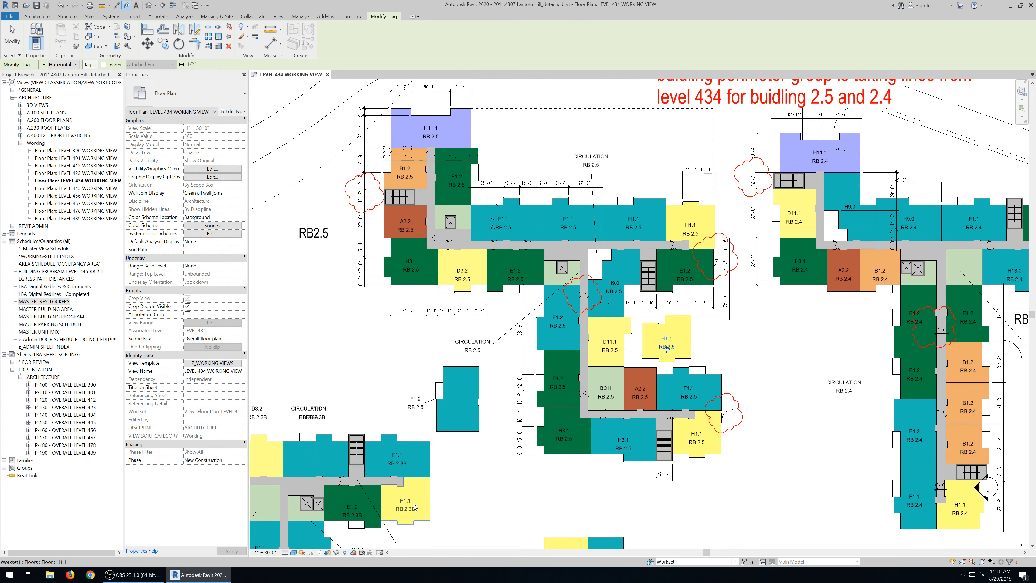
scroll(414, 523, up, 2)
scroll(414, 523, up, 1)
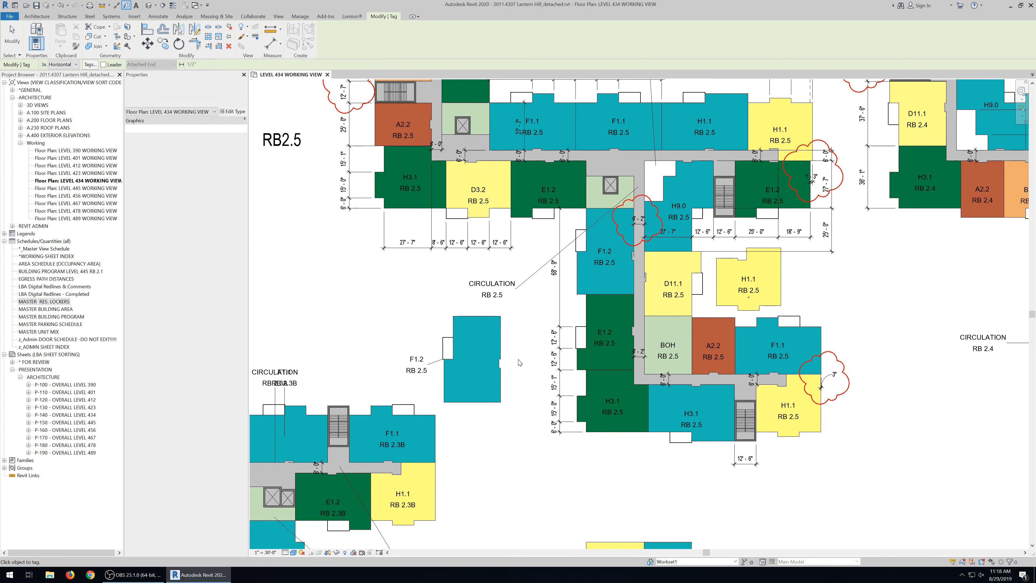
key(Escape)
click(488, 354)
key(Delete)
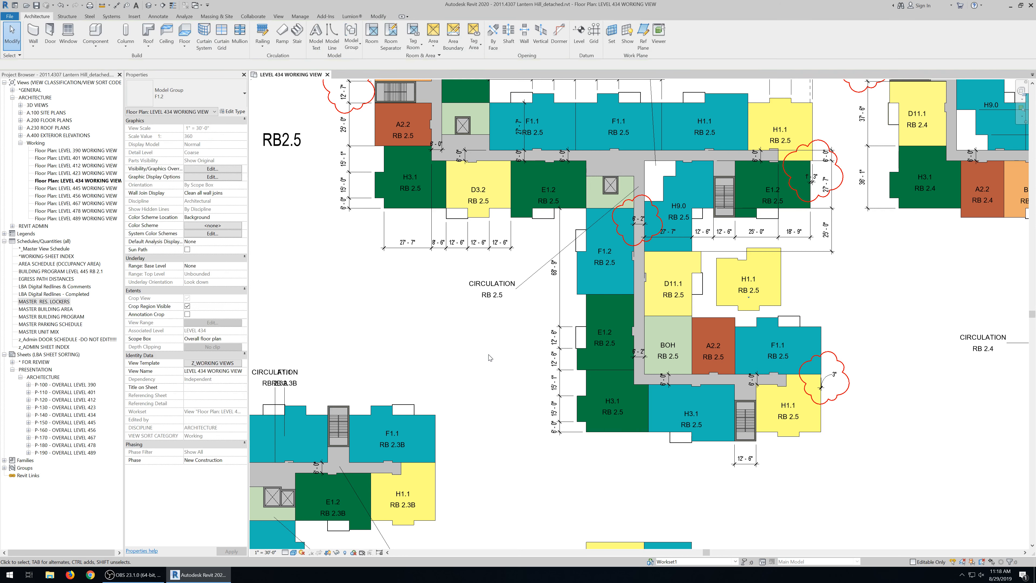
scroll(488, 357, down, 3)
scroll(692, 288, up, 3)
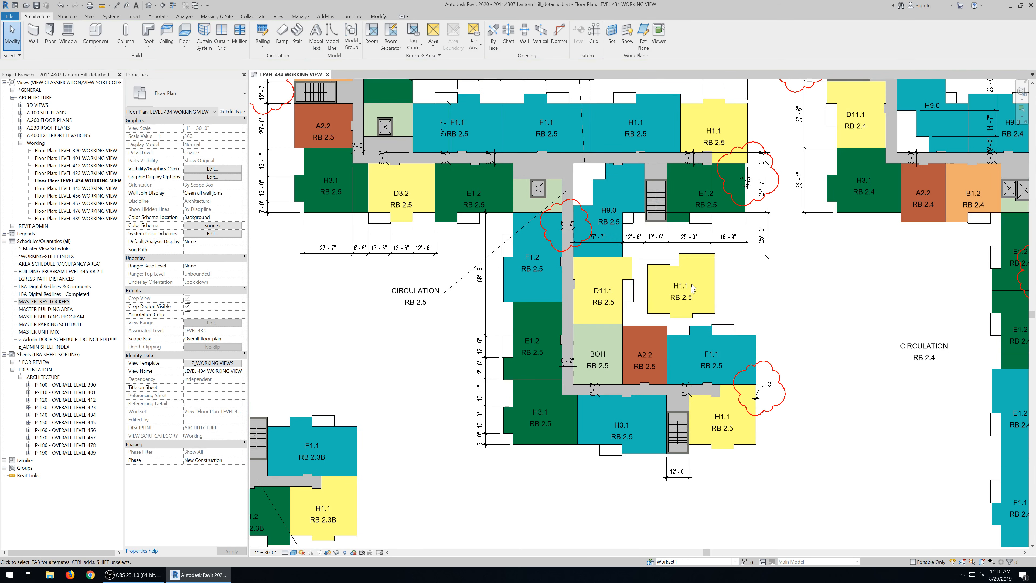
scroll(680, 359, down, 2)
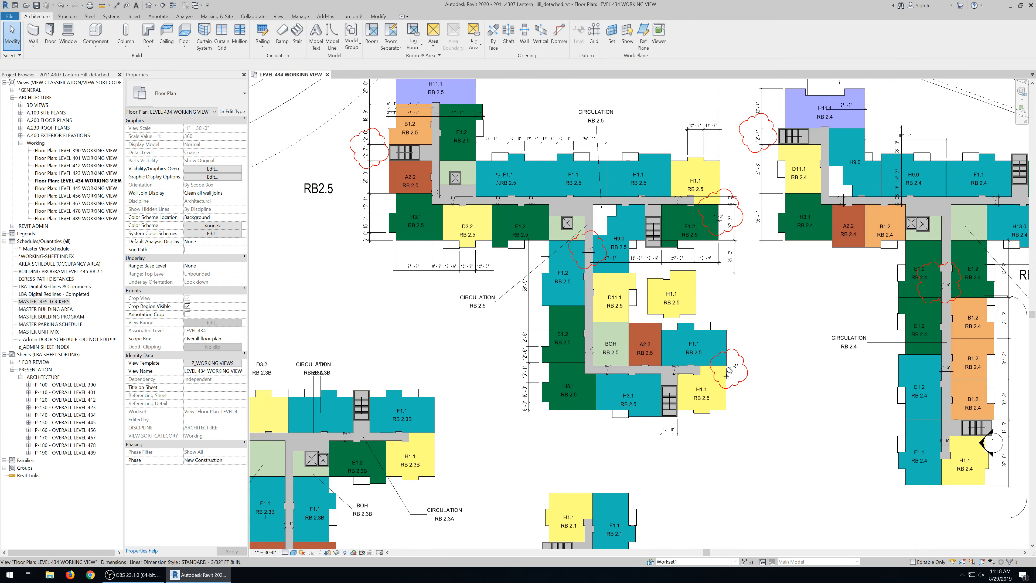
scroll(669, 310, down, 2)
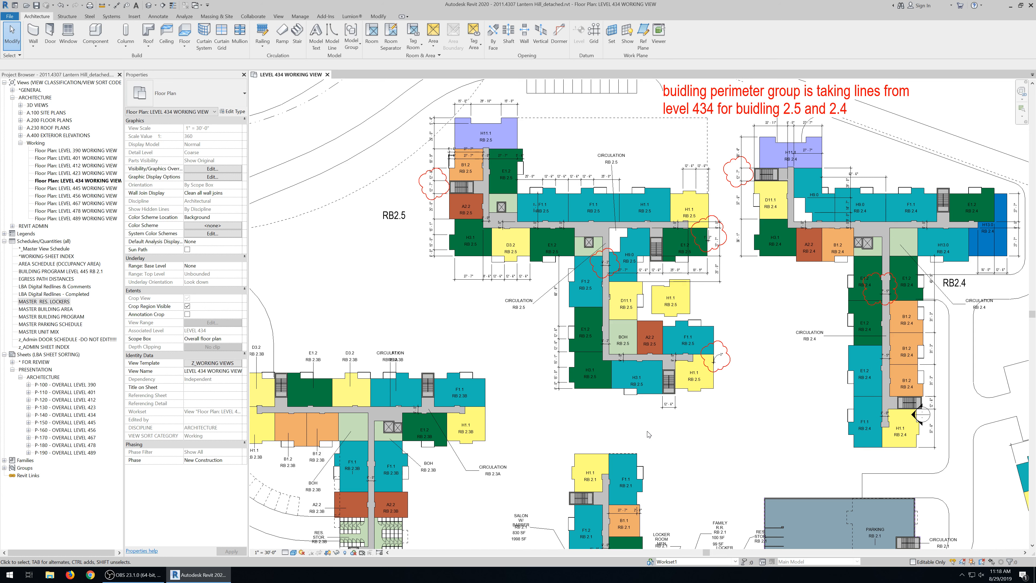
scroll(743, 315, up, 1)
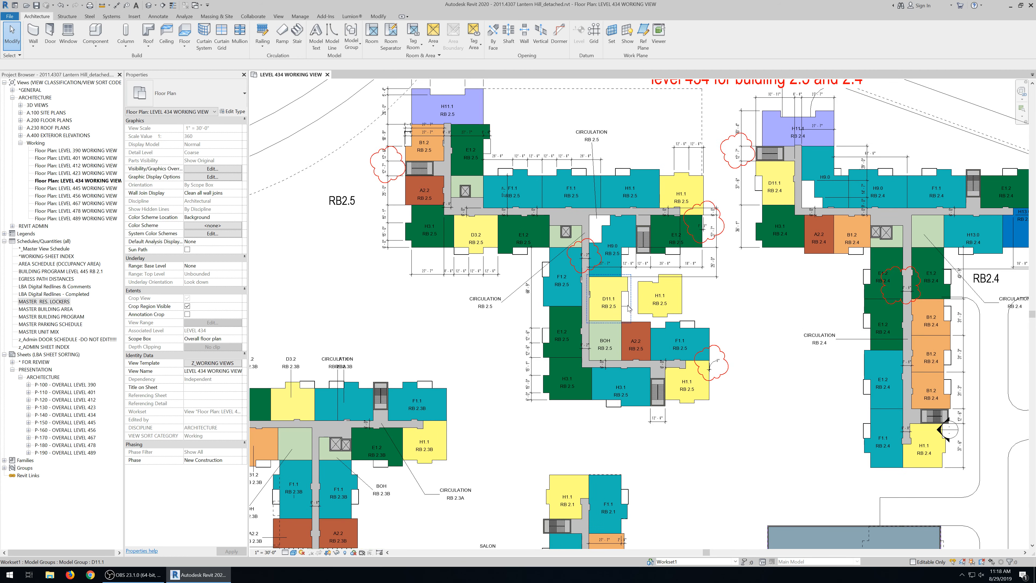
scroll(629, 302, up, 2)
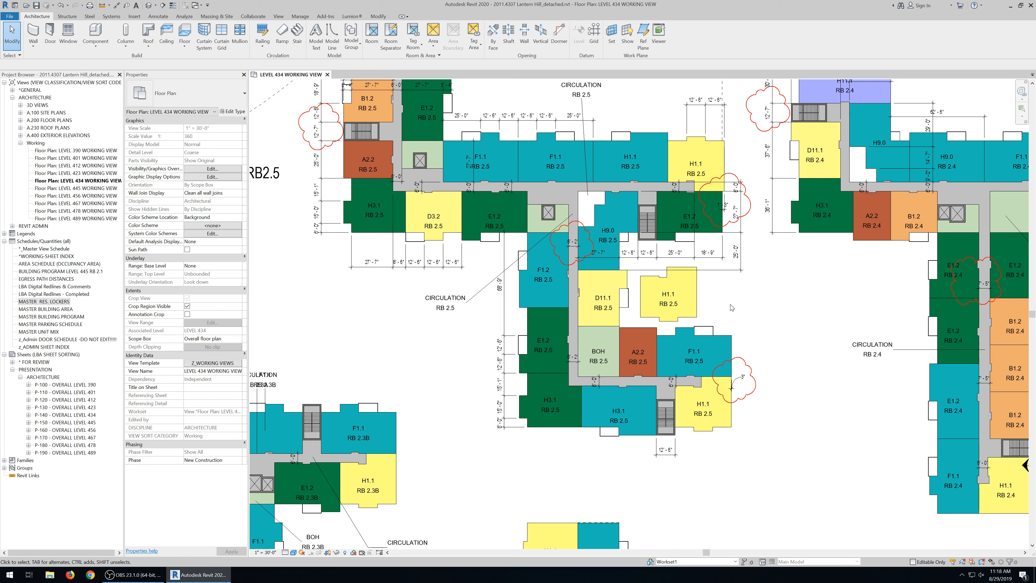
- Open the Studio-SC (I:) network drive in File Explorer and return to the Revit floor plan
click(49, 575)
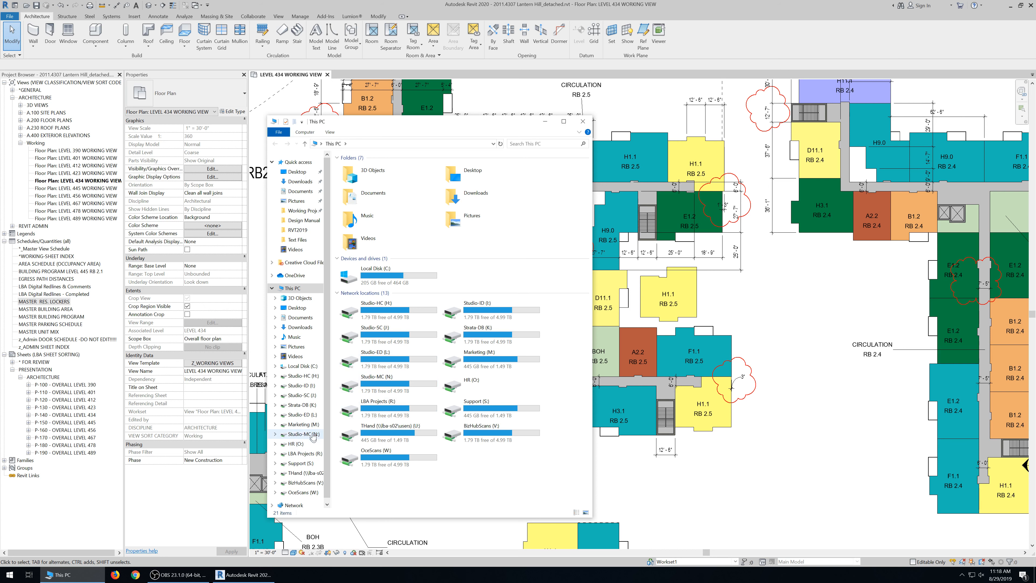
click(309, 396)
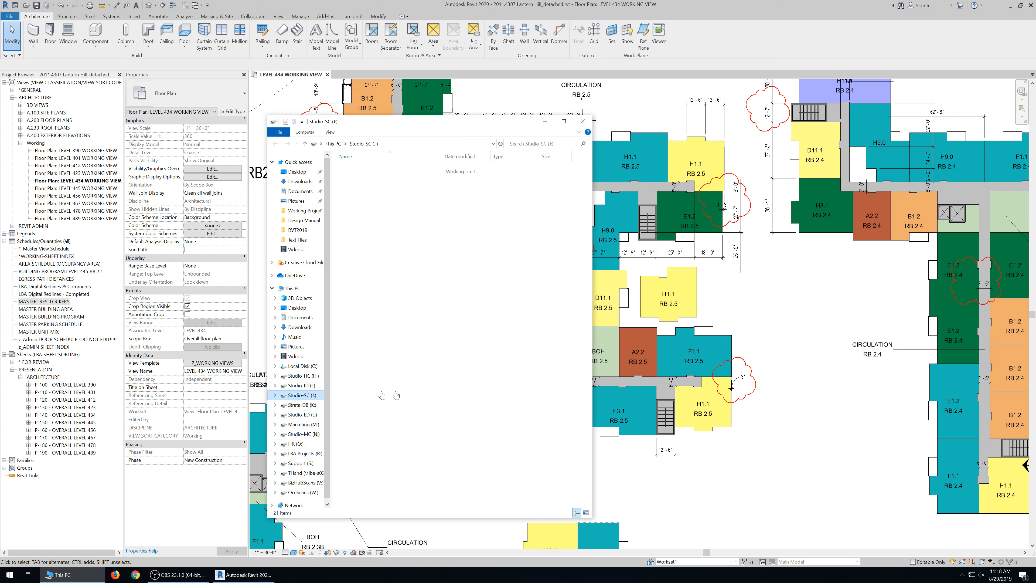
click(726, 460)
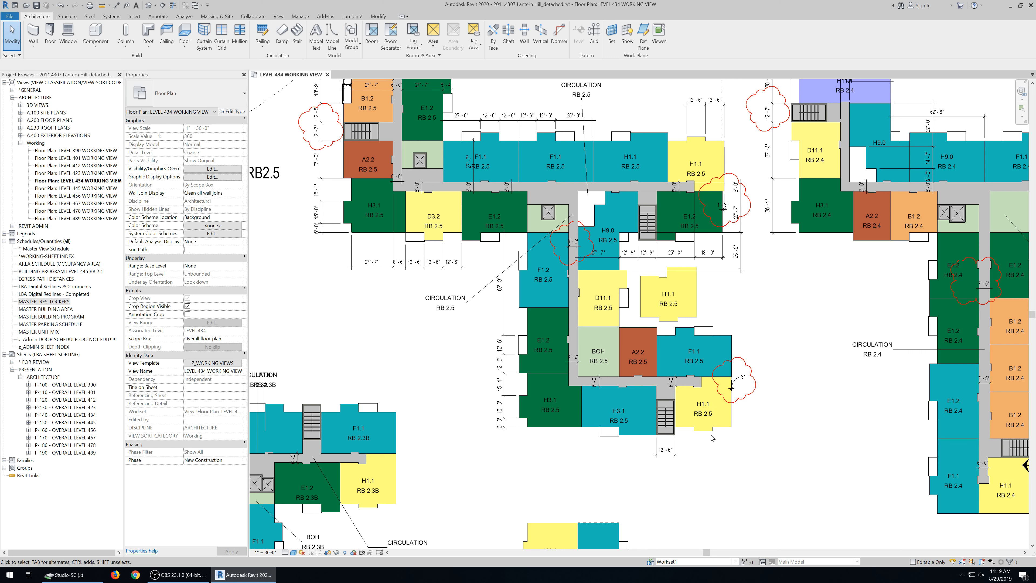
scroll(714, 445, up, 2)
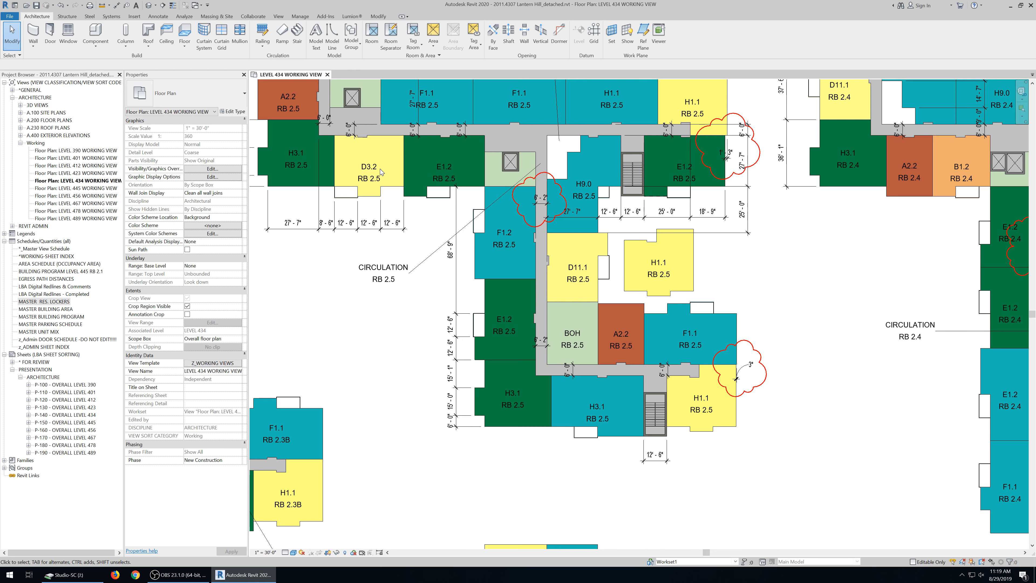
scroll(753, 459, down, 1)
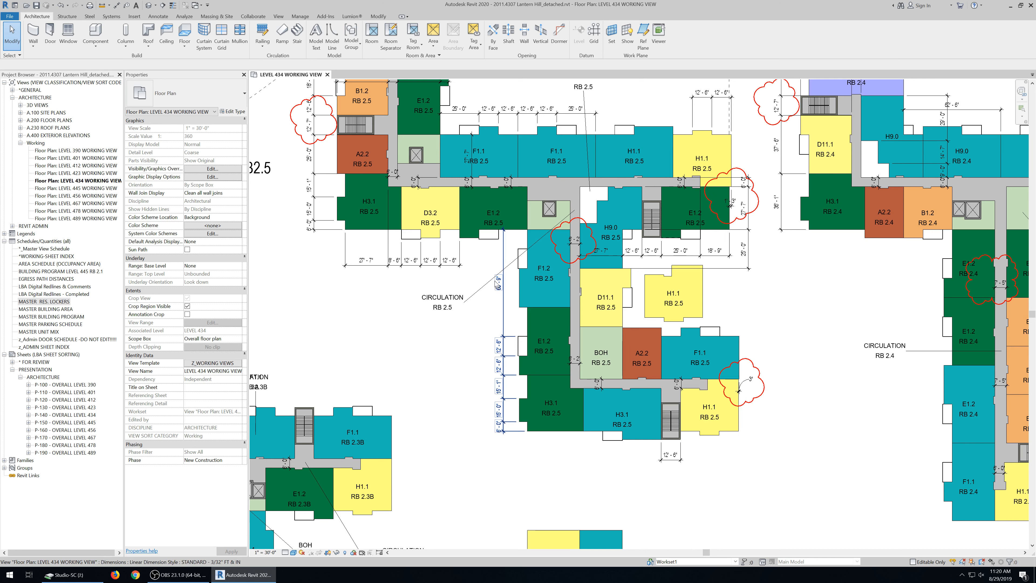
scroll(484, 324, up, 2)
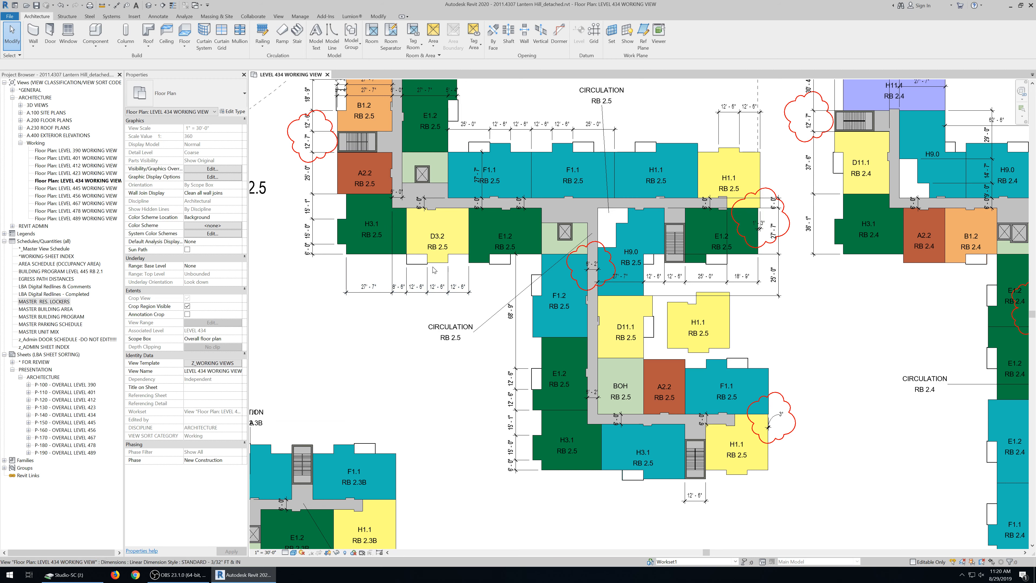
scroll(444, 362, up, 1)
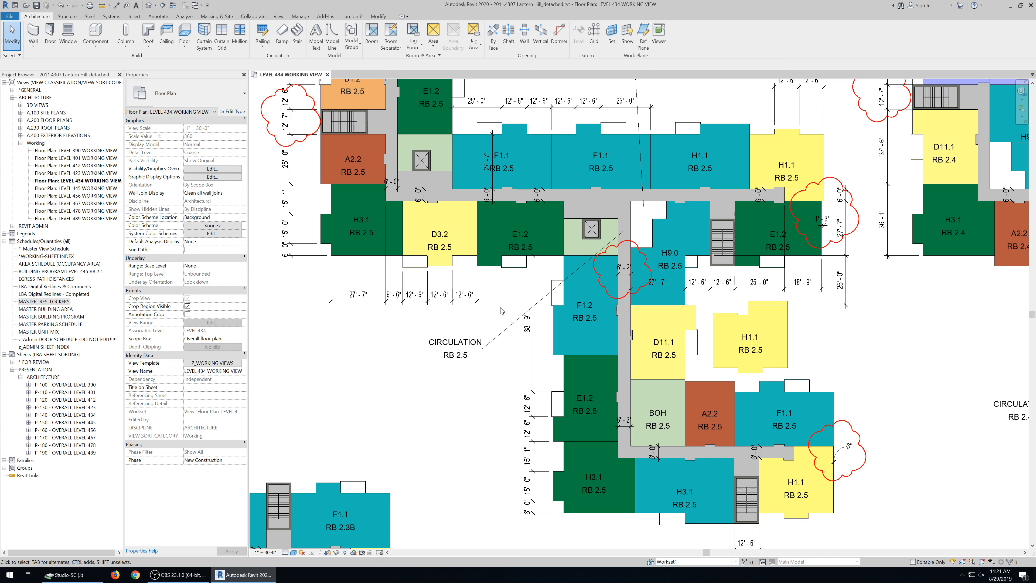
scroll(502, 311, down, 1)
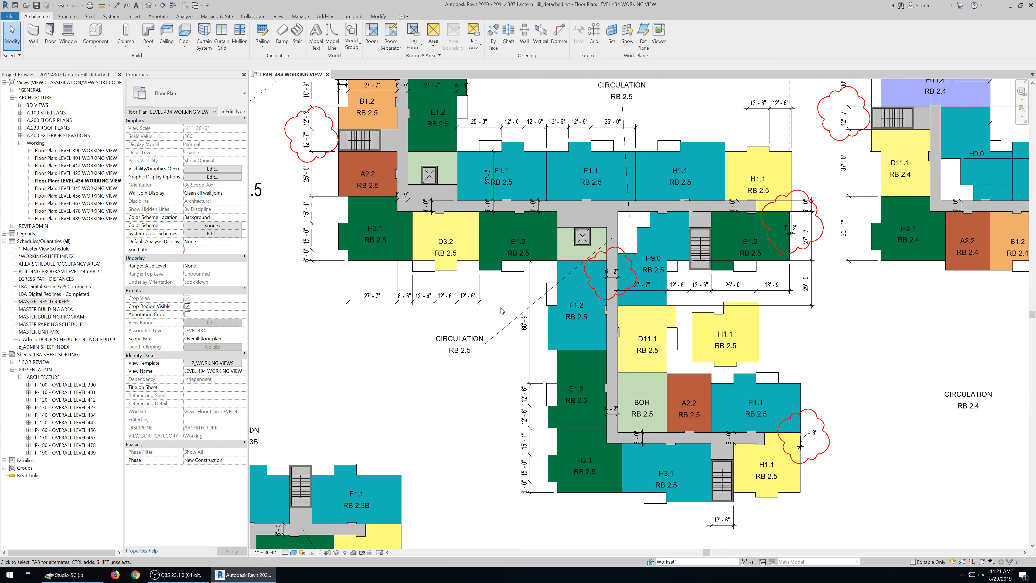
scroll(501, 311, up, 1)
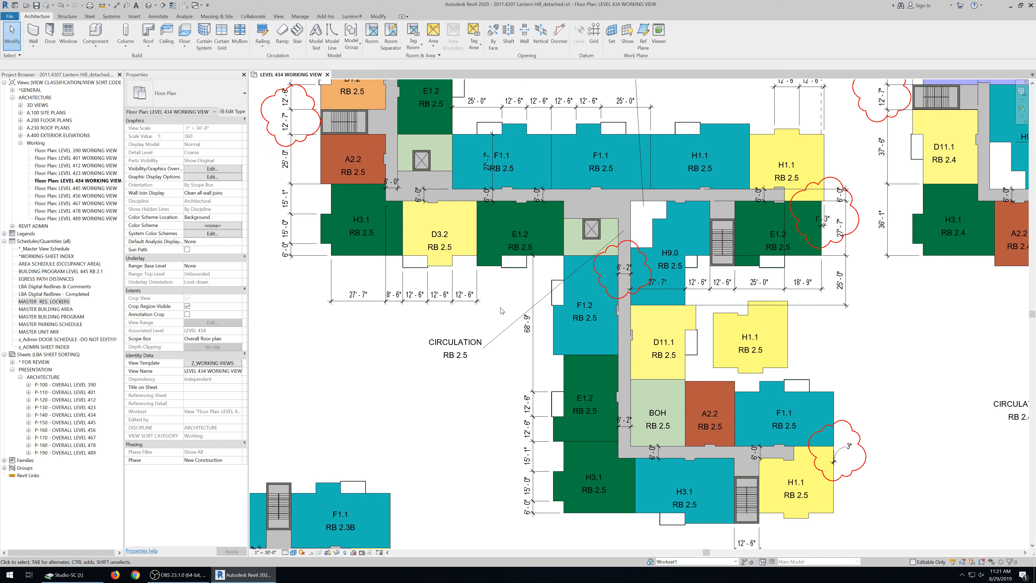
scroll(522, 322, down, 1)
scroll(495, 318, up, 3)
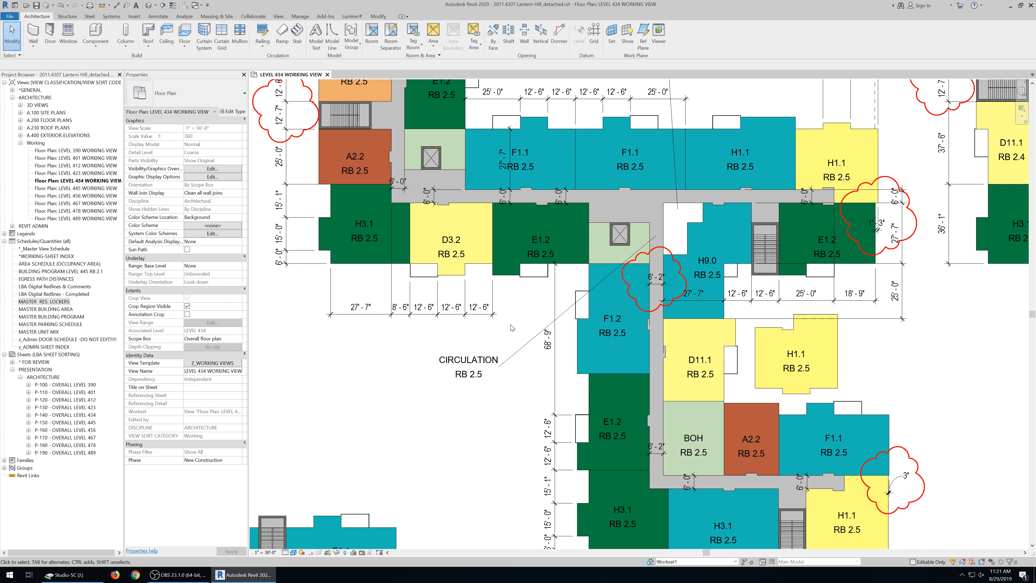
- Edit the D3.2 unit model group in RB 2.5, extending its floor boundary's middle projection outward to near the dimension string
click(439, 280)
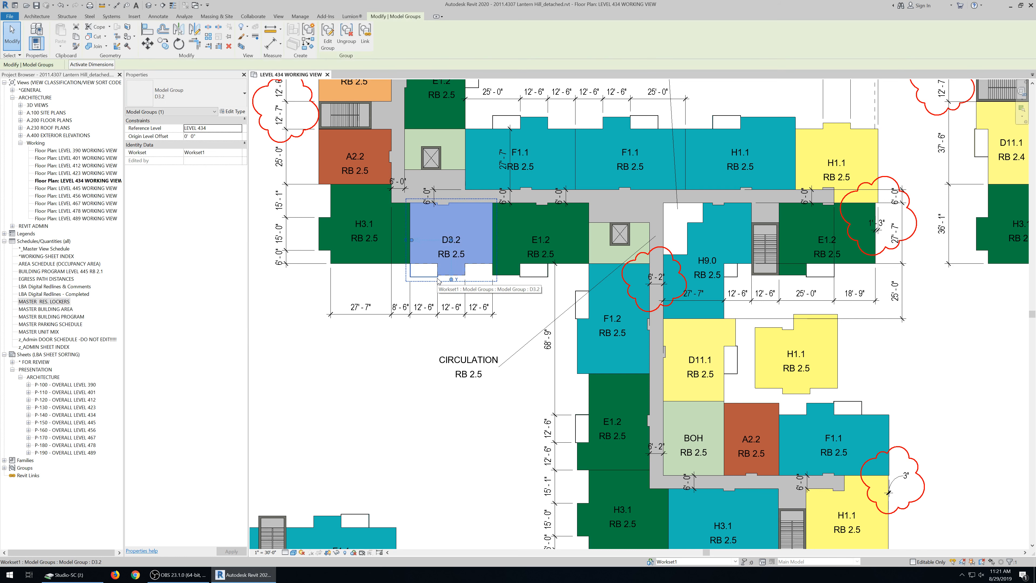
click(328, 36)
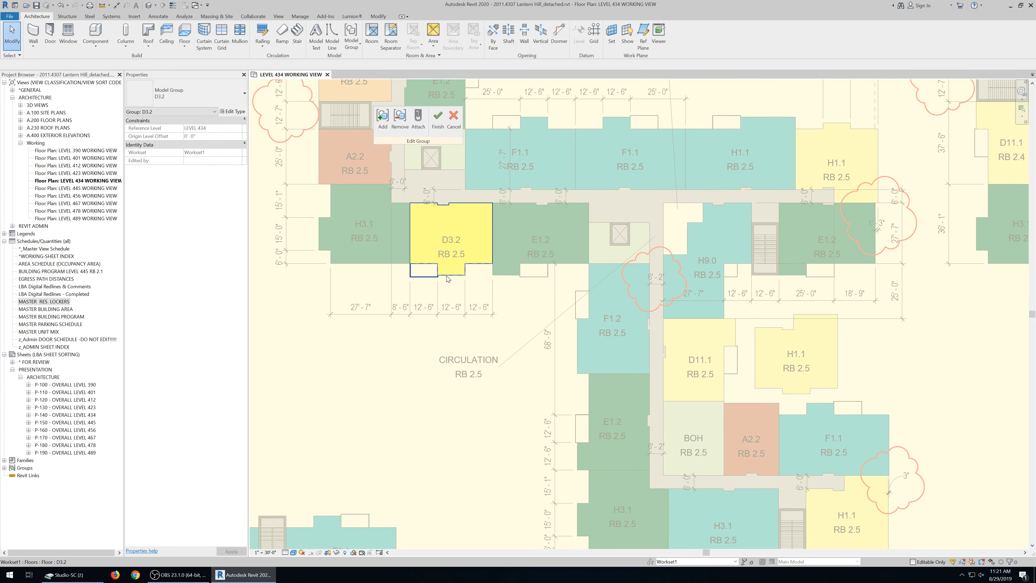
scroll(448, 278, up, 2)
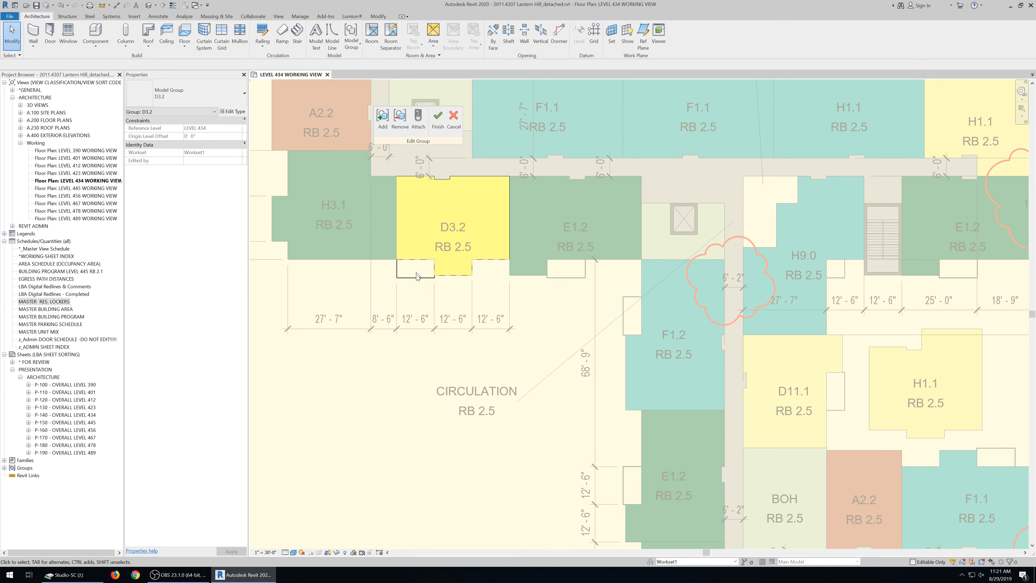
click(439, 281)
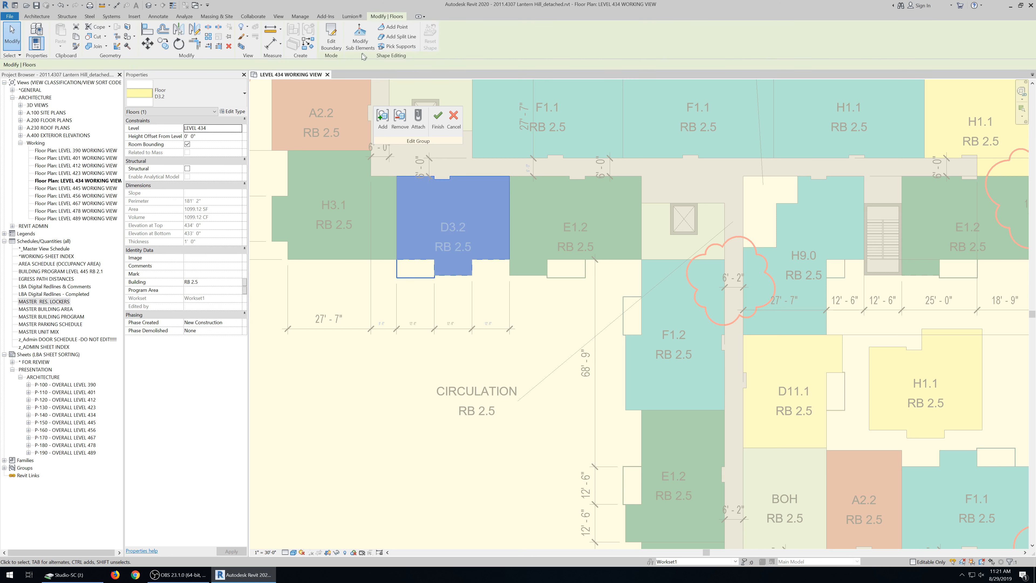
click(328, 44)
drag(440, 276, 445, 312)
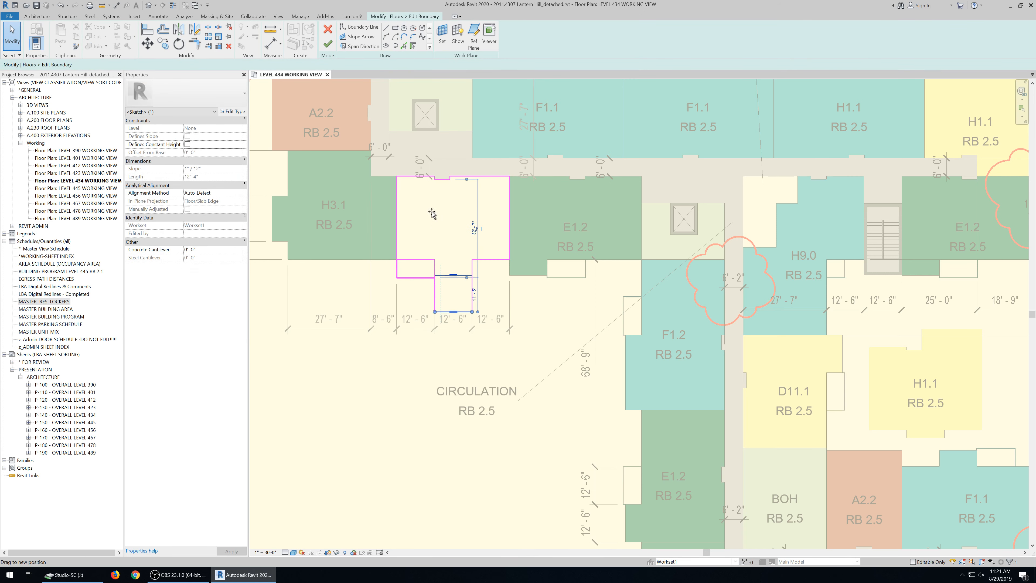
click(328, 45)
scroll(426, 404, down, 1)
click(425, 404)
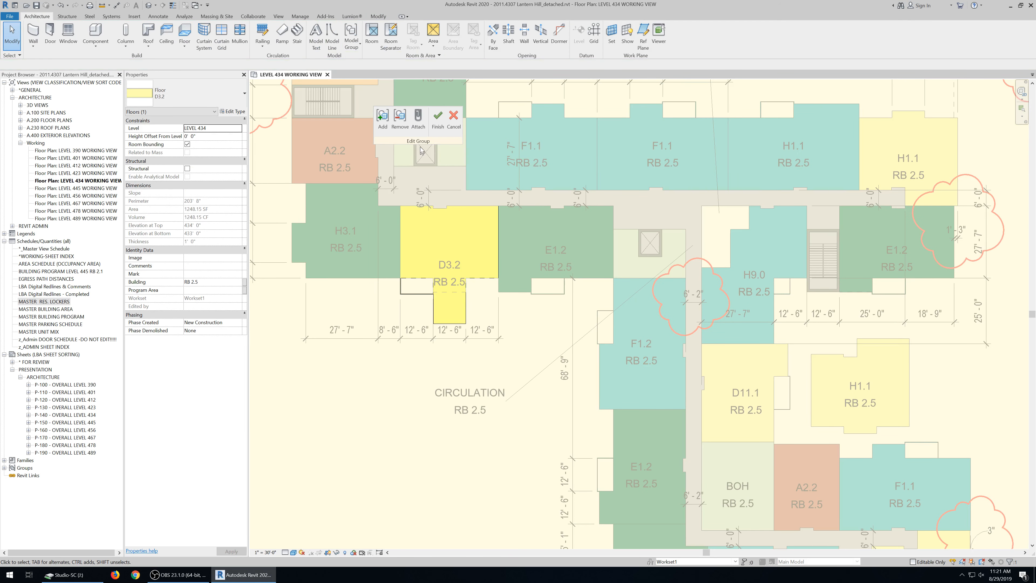
- Finish editing the D3.2 group and check the D3.2 unit in RB 2.3B for the same floor extension
click(437, 125)
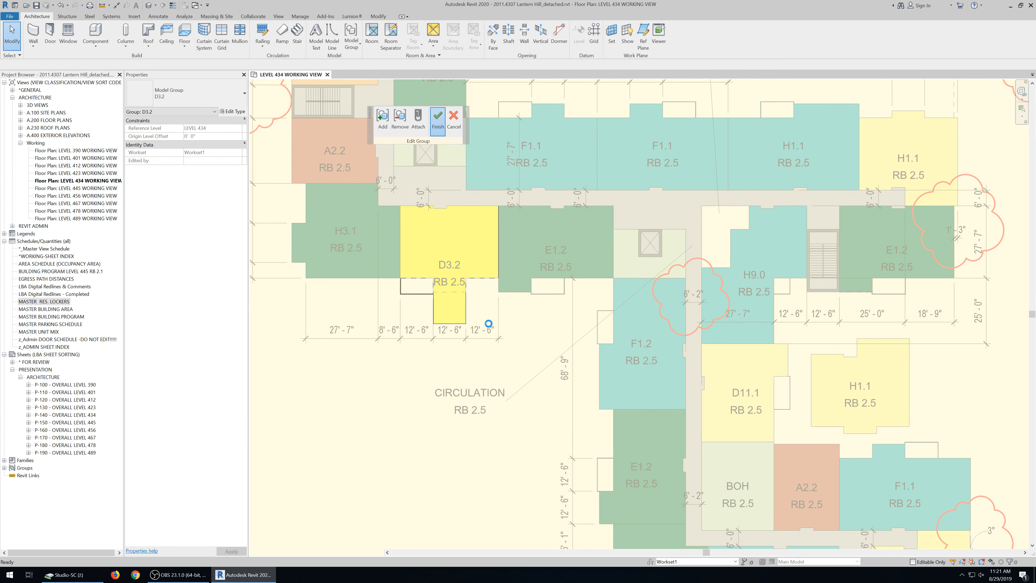
scroll(495, 329, down, 1)
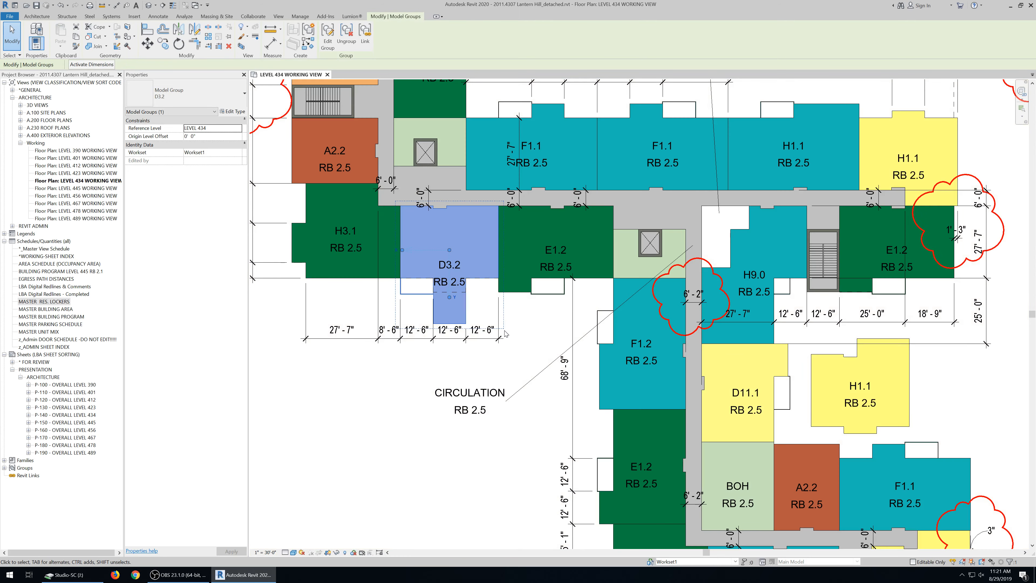
click(474, 441)
scroll(469, 392, down, 4)
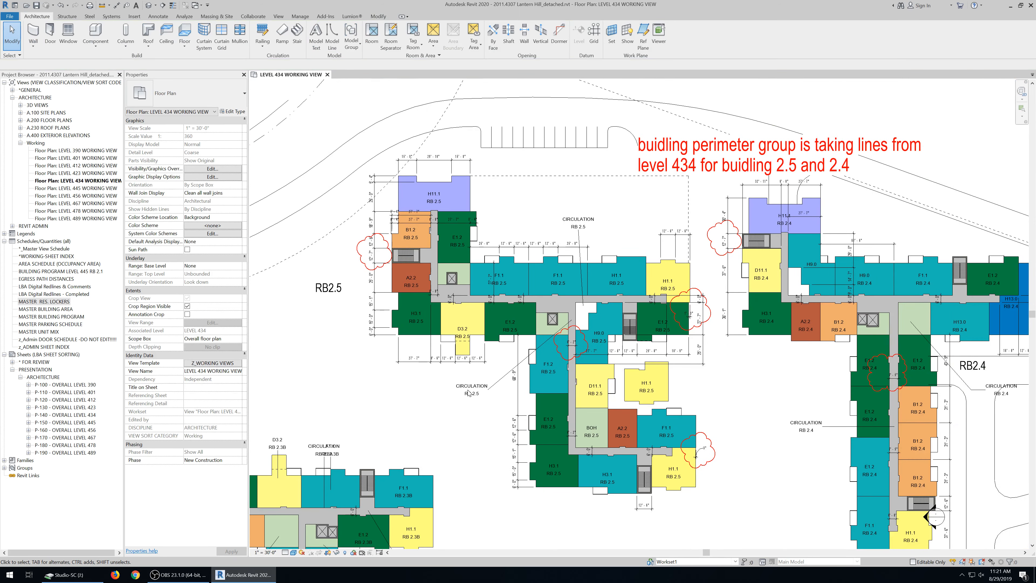
scroll(469, 391, down, 1)
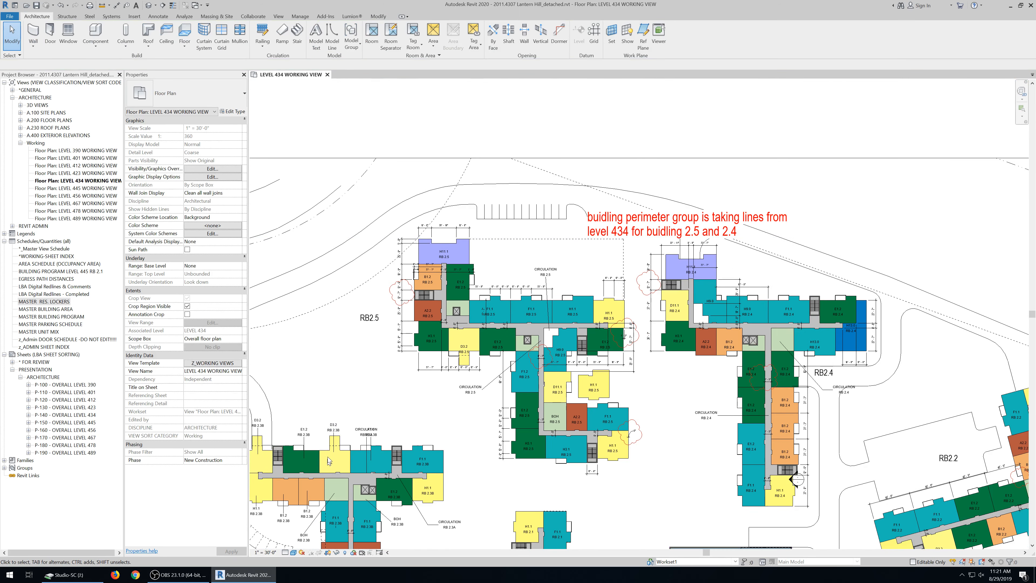
scroll(329, 461, up, 3)
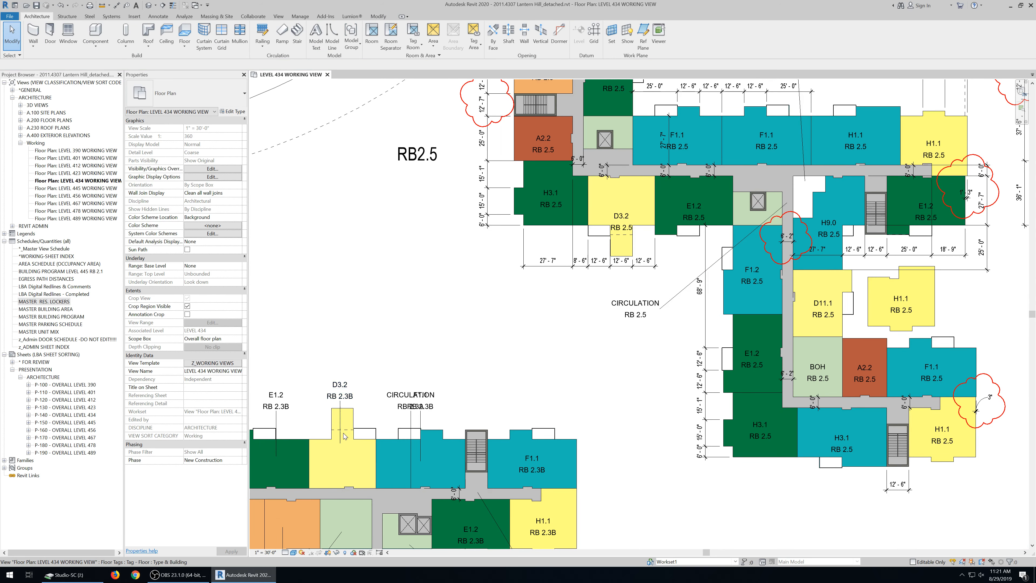
- Select all instances of the D3.2 unit model group in the entire project, starting from the D3.2 unit in RB 2.5
scroll(371, 420, up, 1)
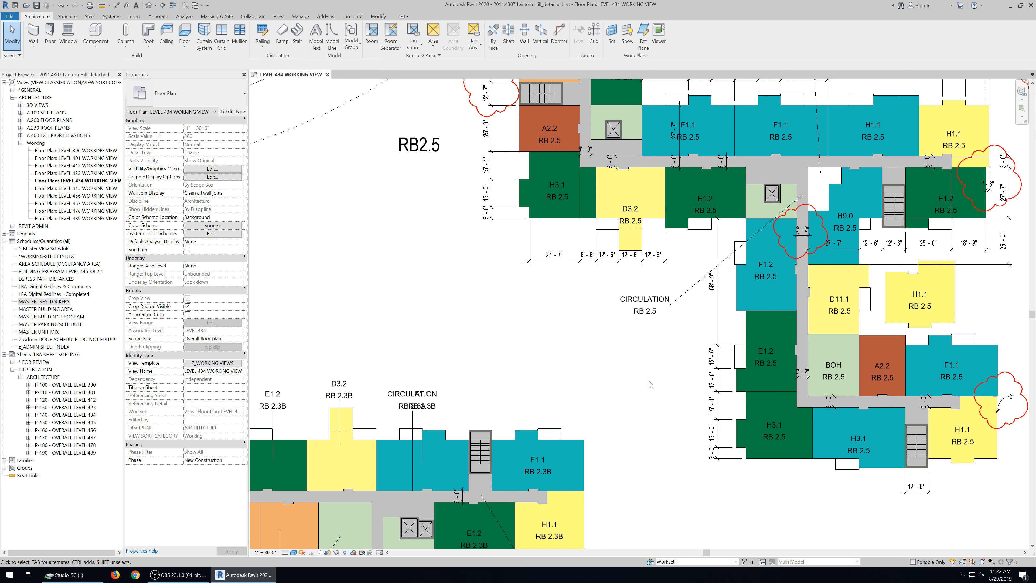
scroll(659, 192, up, 1)
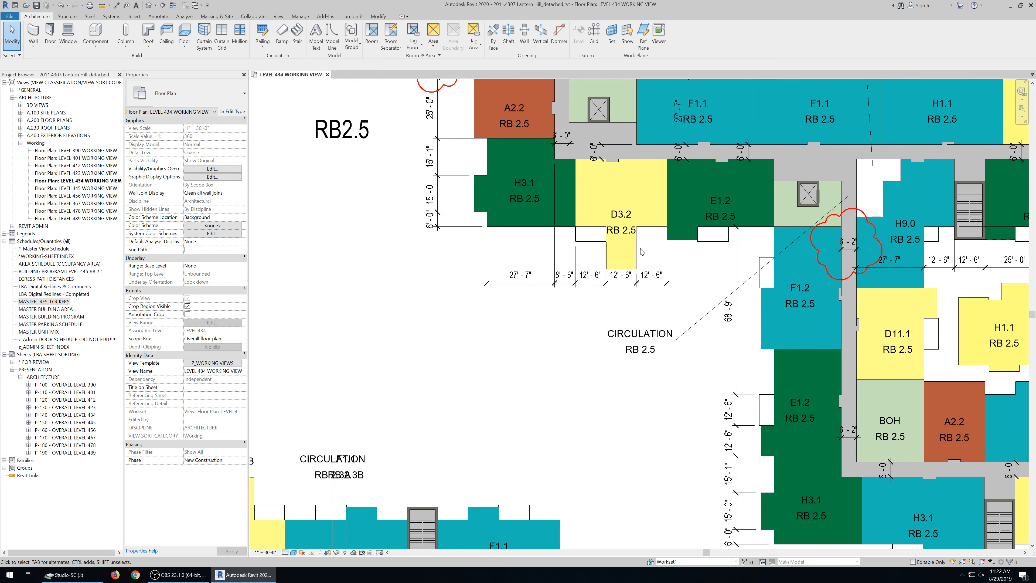
scroll(644, 251, down, 2)
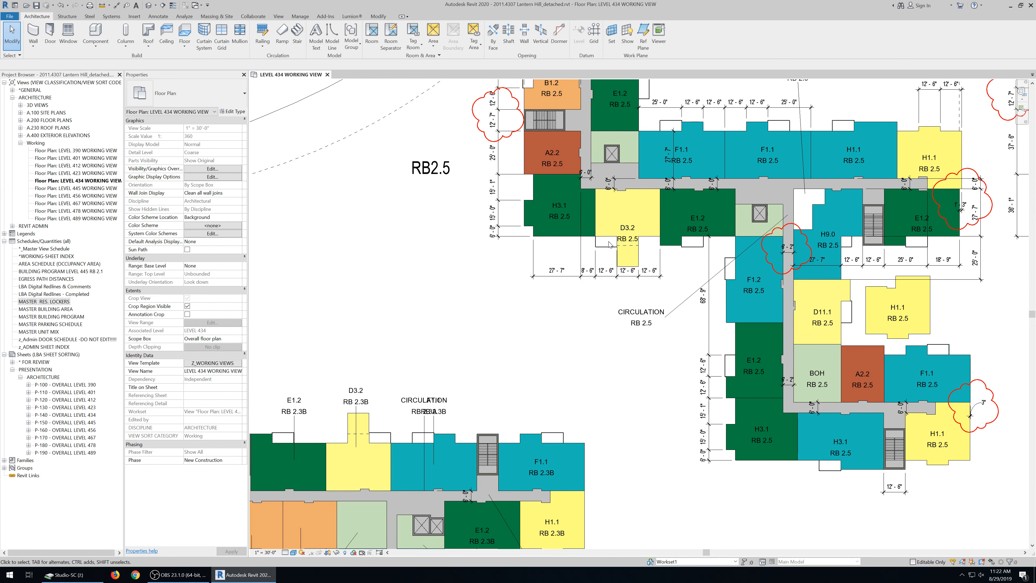
scroll(599, 298, down, 3)
scroll(619, 320, up, 3)
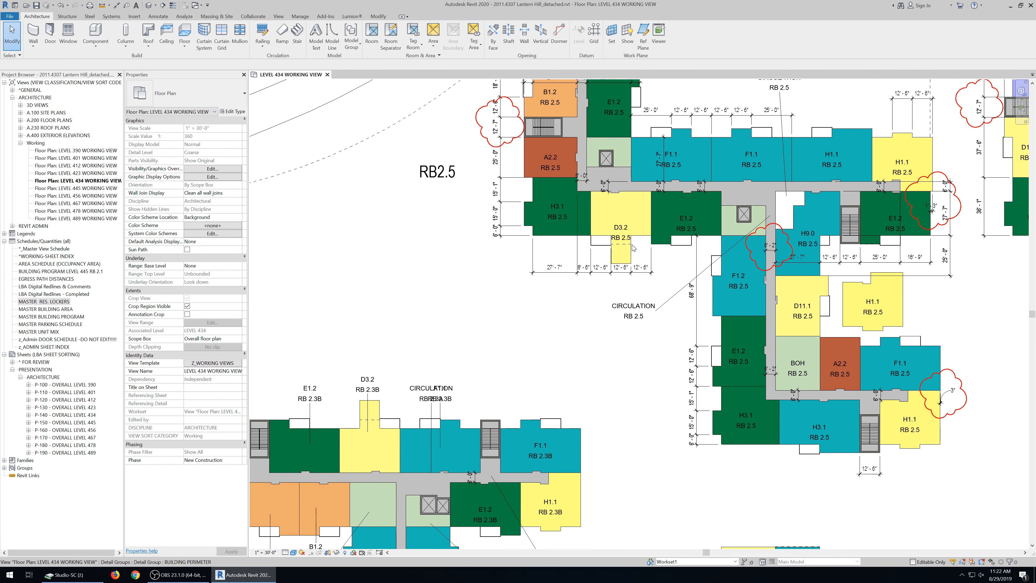
click(632, 255)
right_click(632, 253)
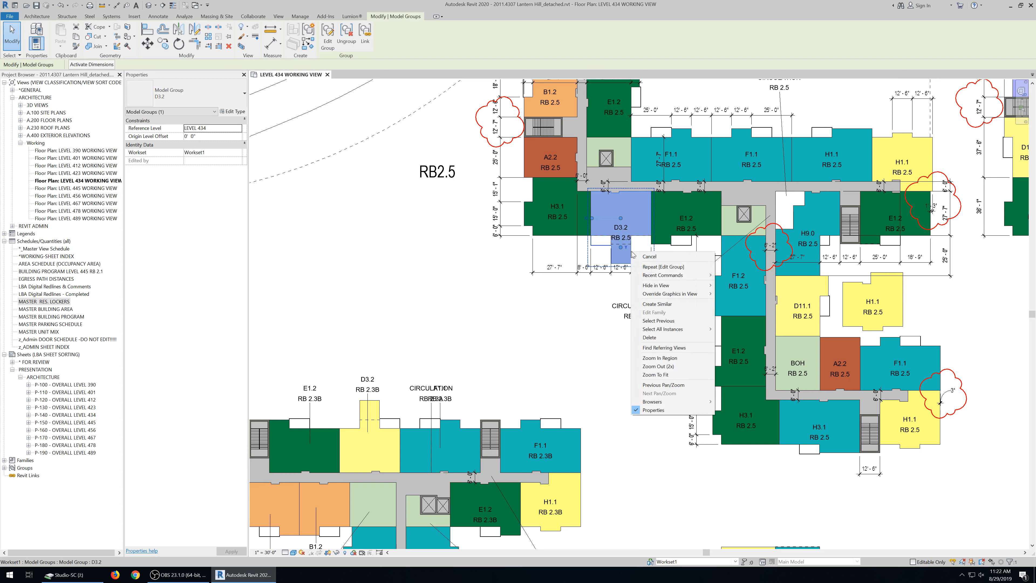
mouse_move(698, 334)
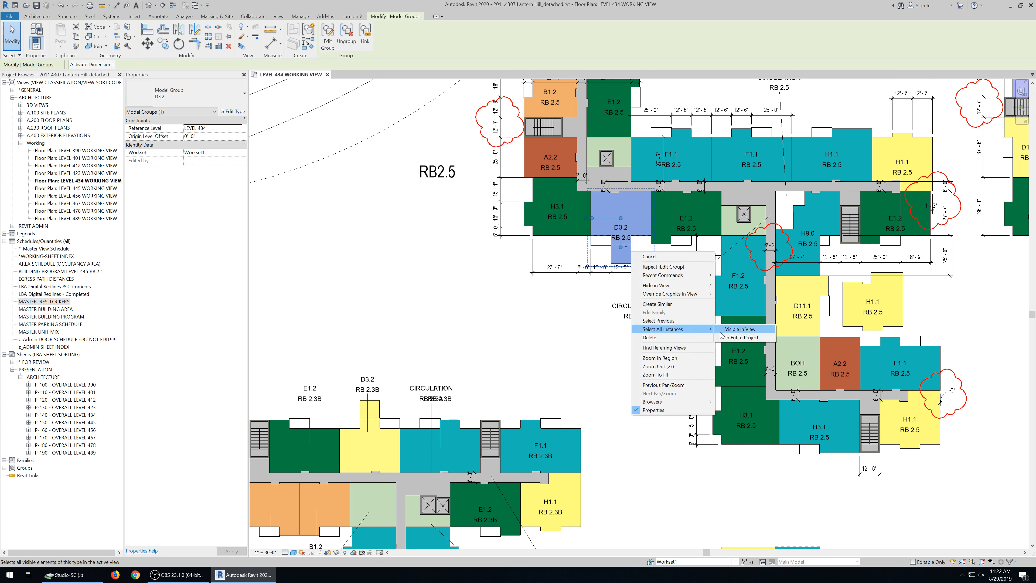
click(730, 338)
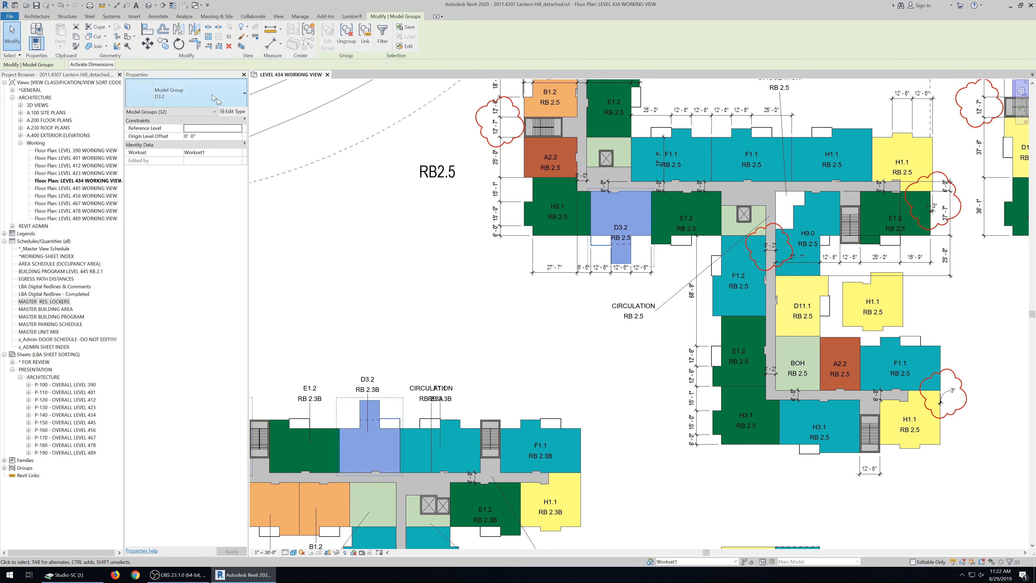
- Swap the selected D3.2 model groups to group type D3.3, dismiss the warning and clear the selection
click(199, 97)
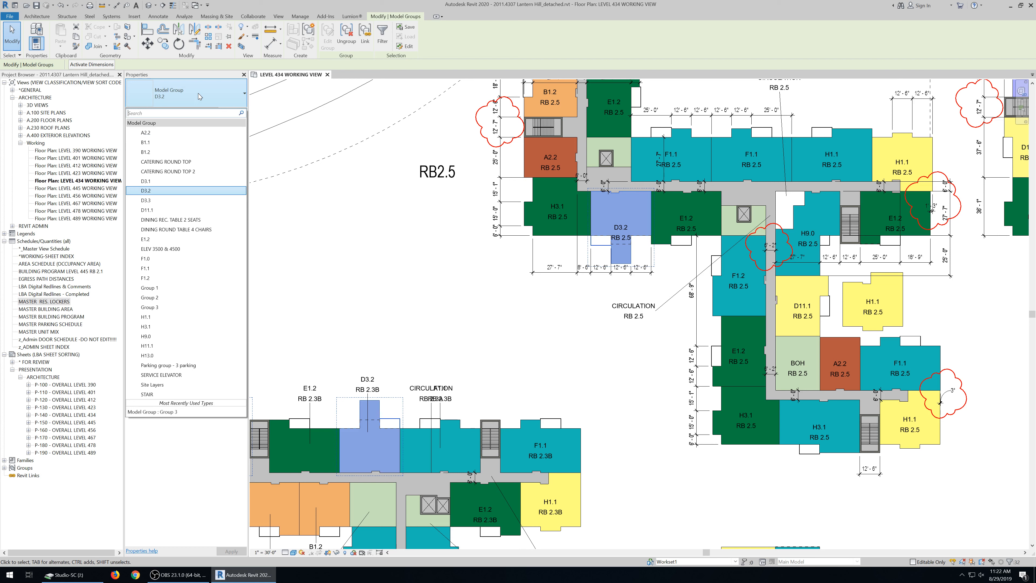
click(188, 191)
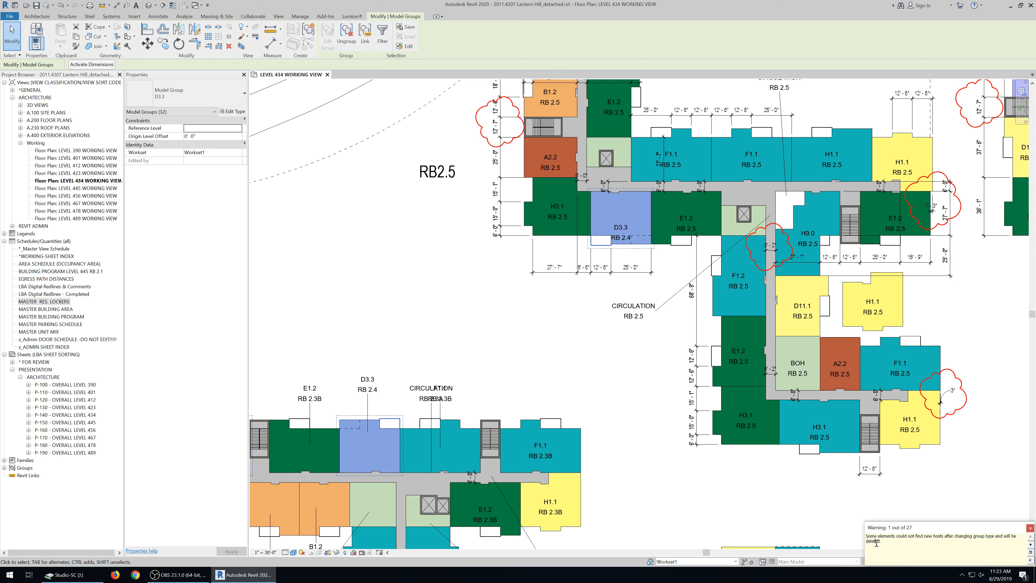
click(1029, 527)
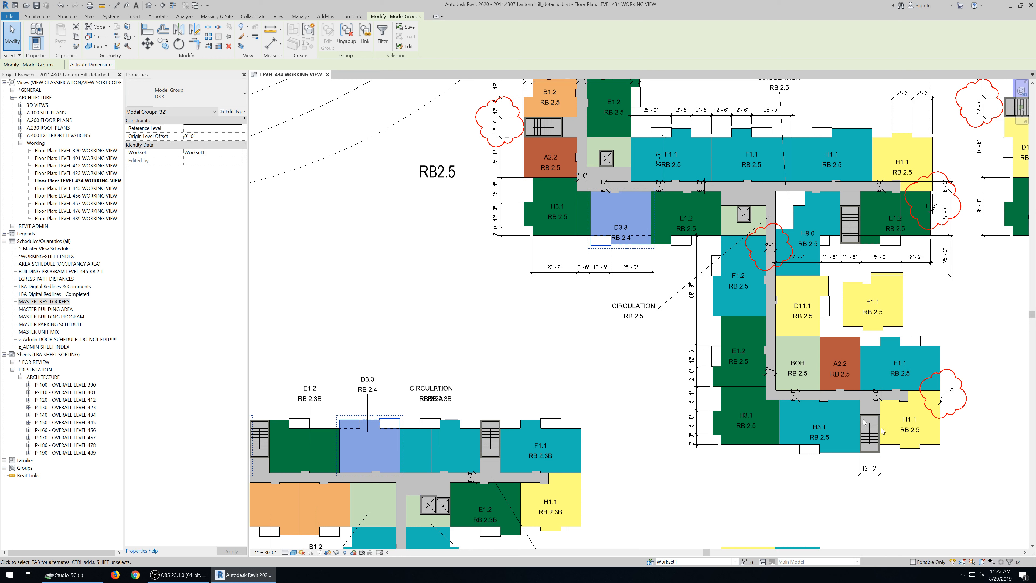
click(657, 374)
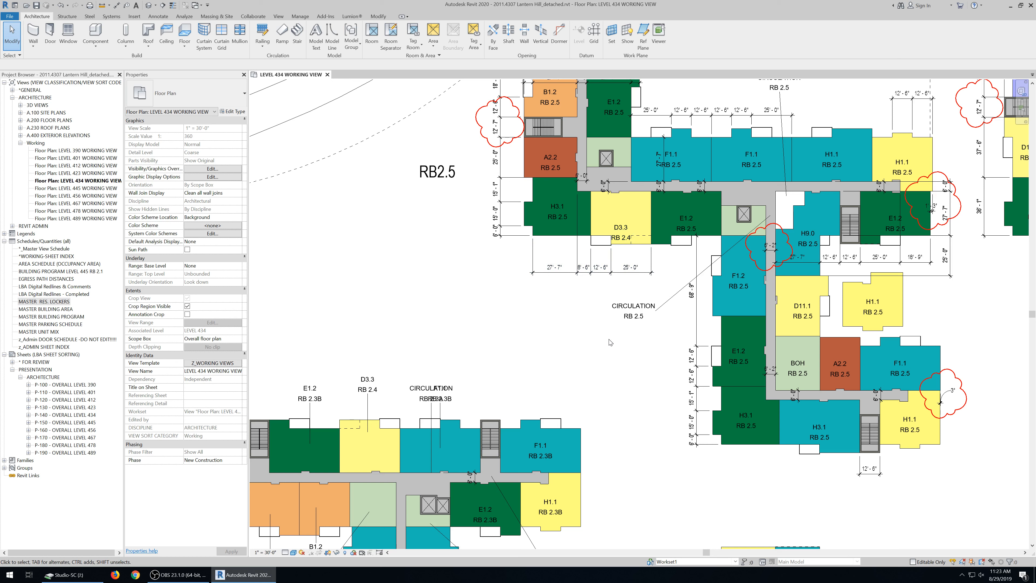
- Undo the swap of the D3.2 groups to D3.3 and check the D3.2 unit in RB 2.5
key(ctrl+z)
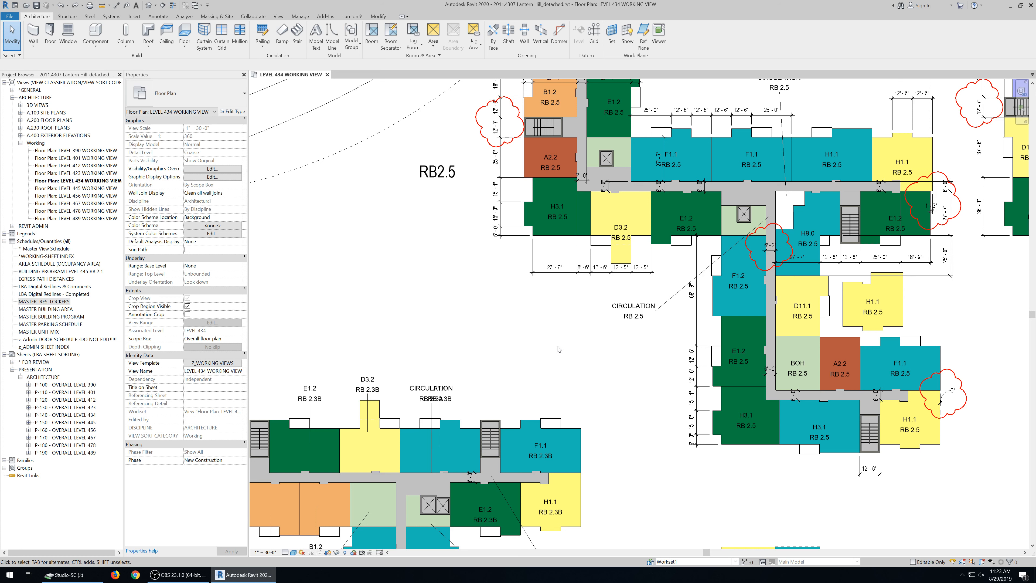
scroll(558, 349, down, 1)
scroll(555, 286, up, 2)
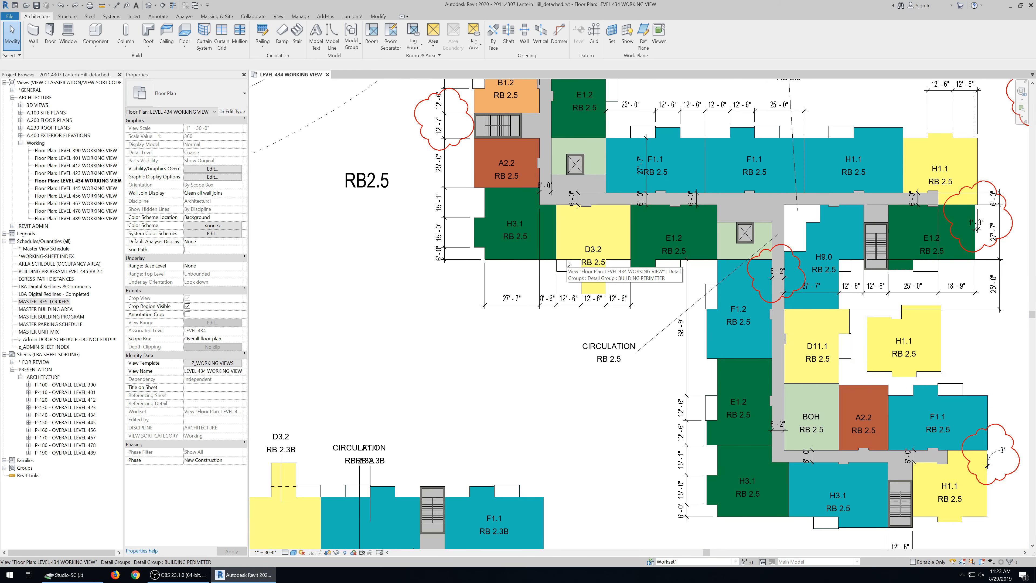
scroll(518, 279, down, 1)
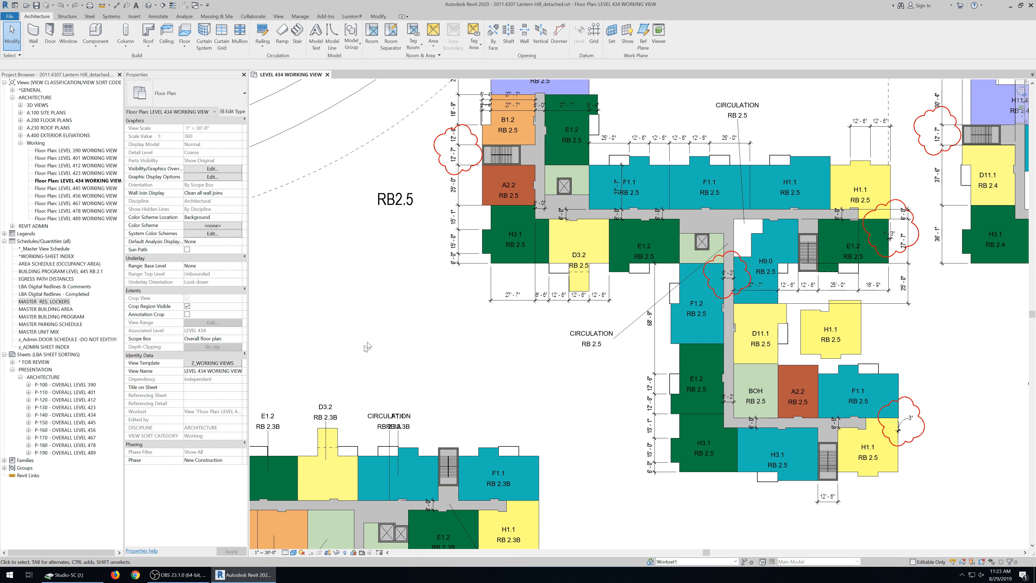
- Set the model display style of the Z_WORKING VIEWS view template to Shaded and accept the template changes
click(293, 553)
click(232, 363)
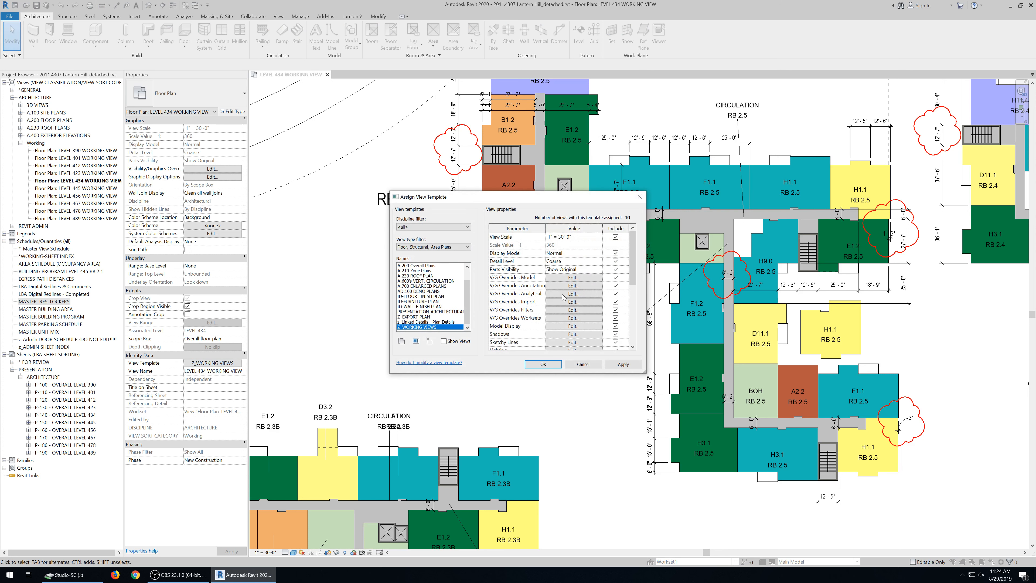
scroll(562, 296, down, 2)
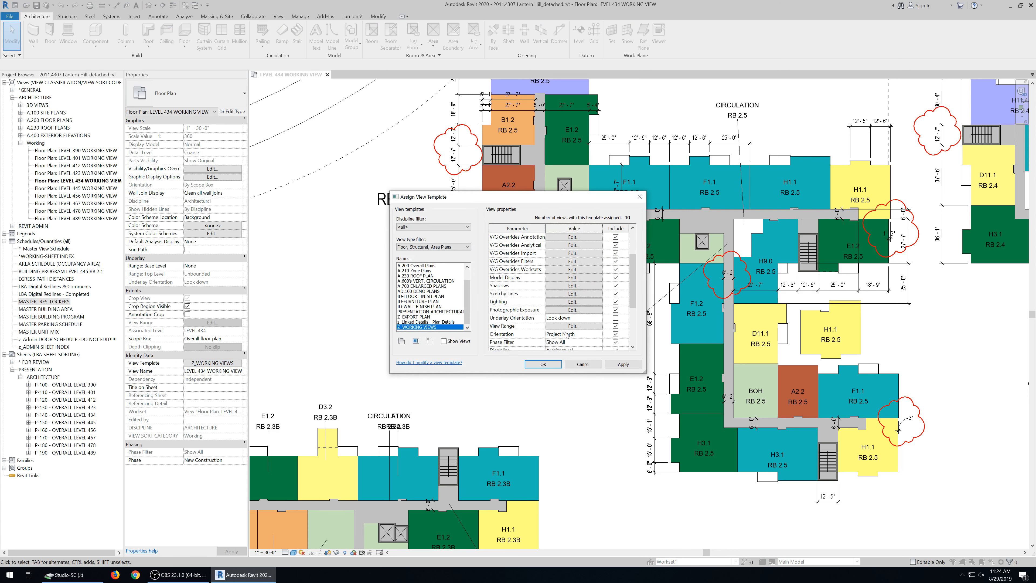
drag(644, 372, 753, 497)
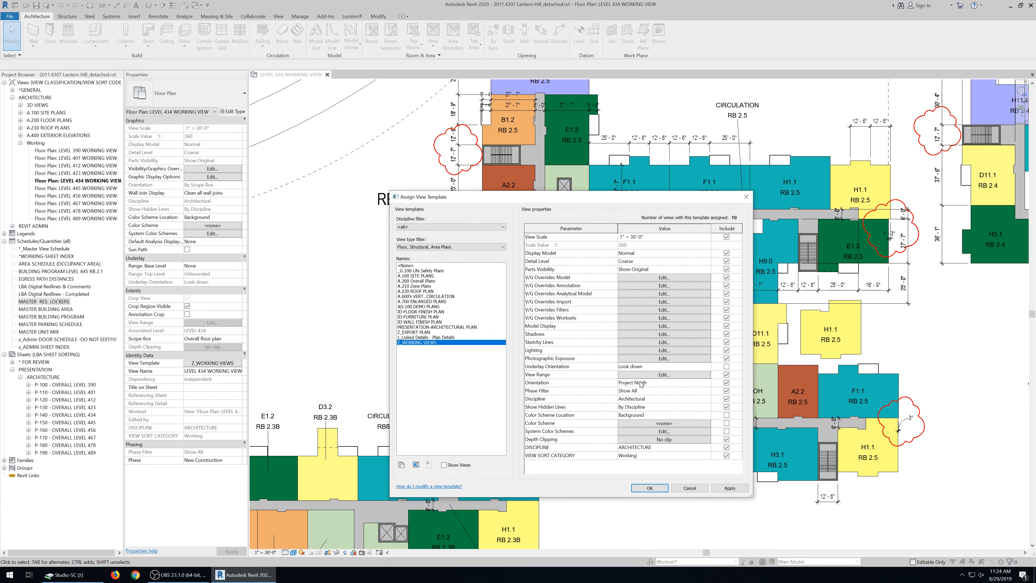
click(631, 327)
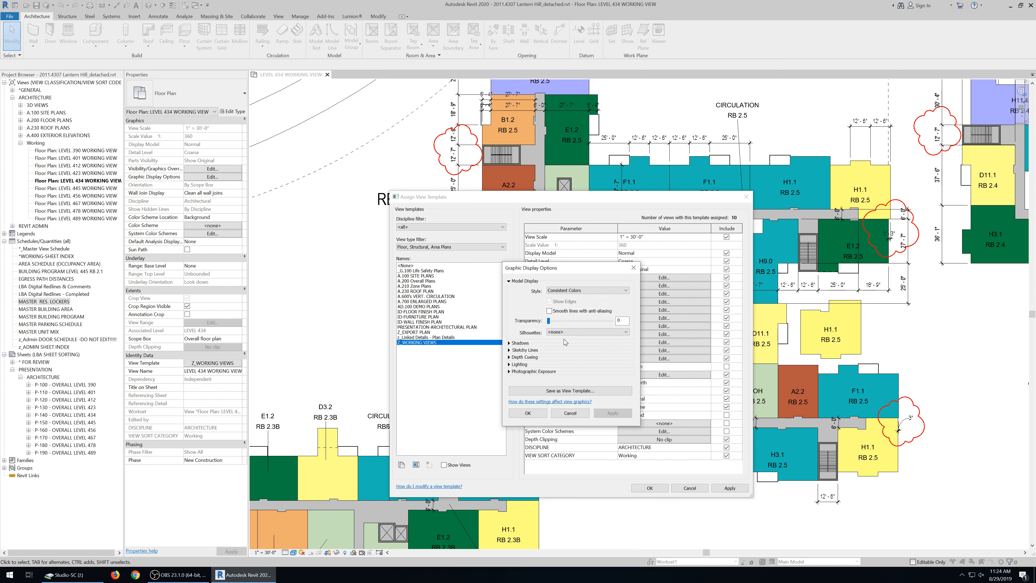
click(572, 291)
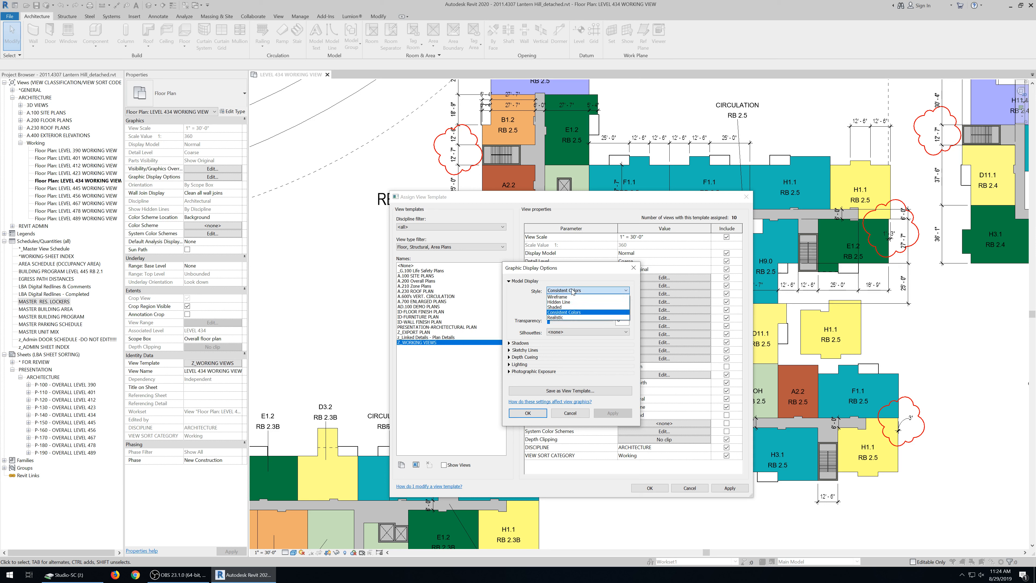
click(566, 308)
click(527, 413)
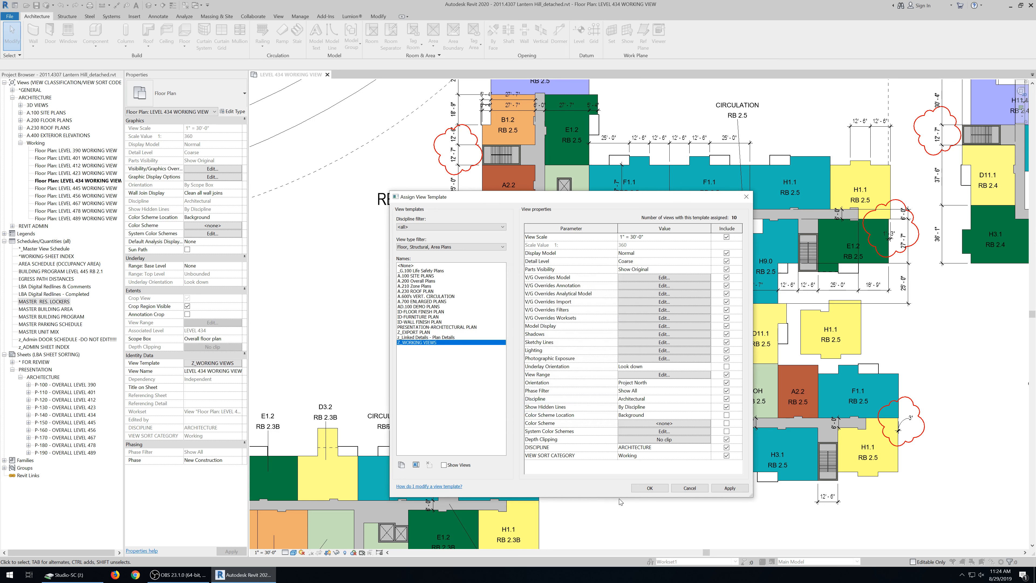
click(638, 488)
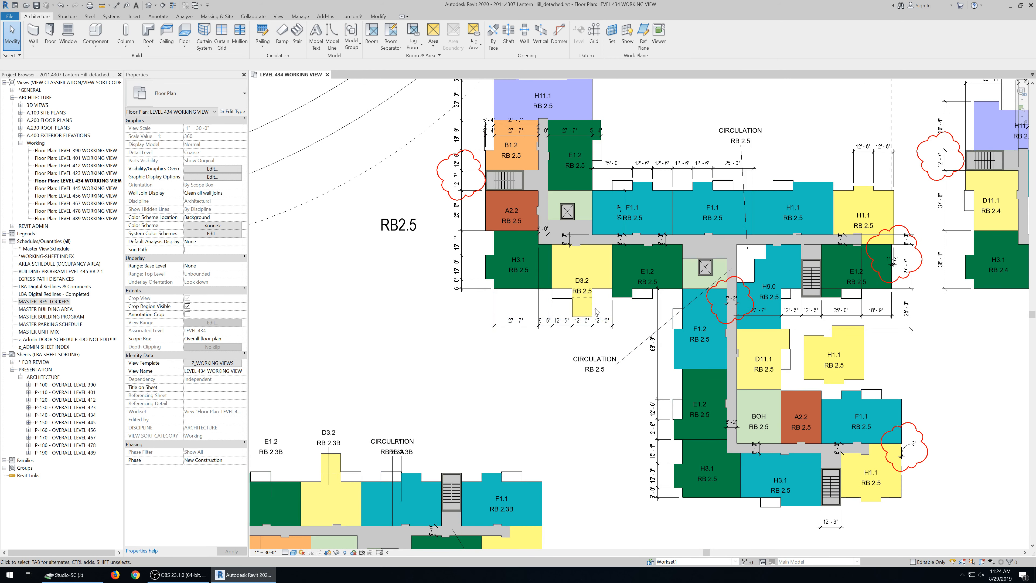
- Open the D3.2 group in RB 2.5 for editing and bring up the material choices for its floor type's structure layer
click(593, 313)
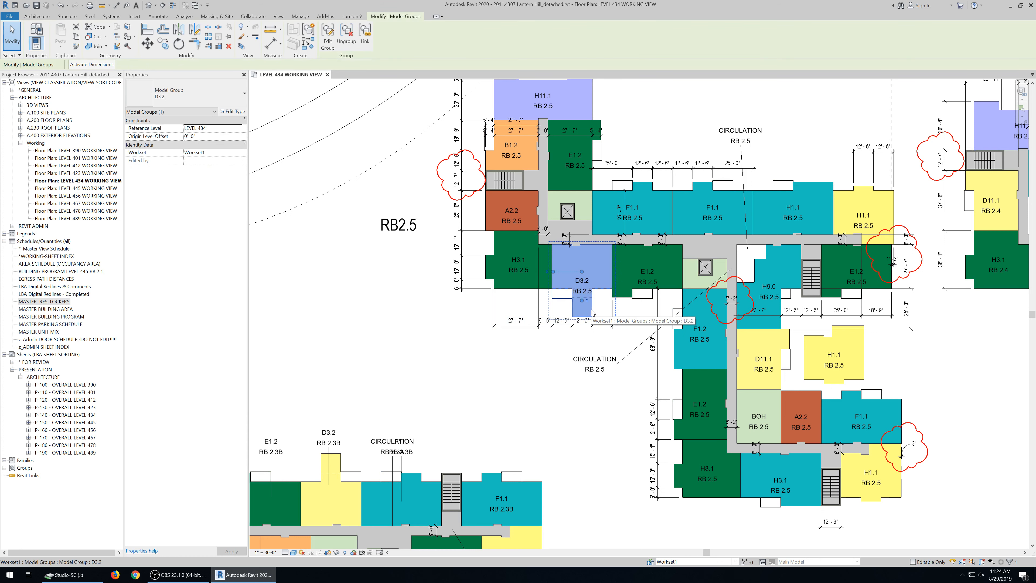
double_click(593, 312)
click(592, 312)
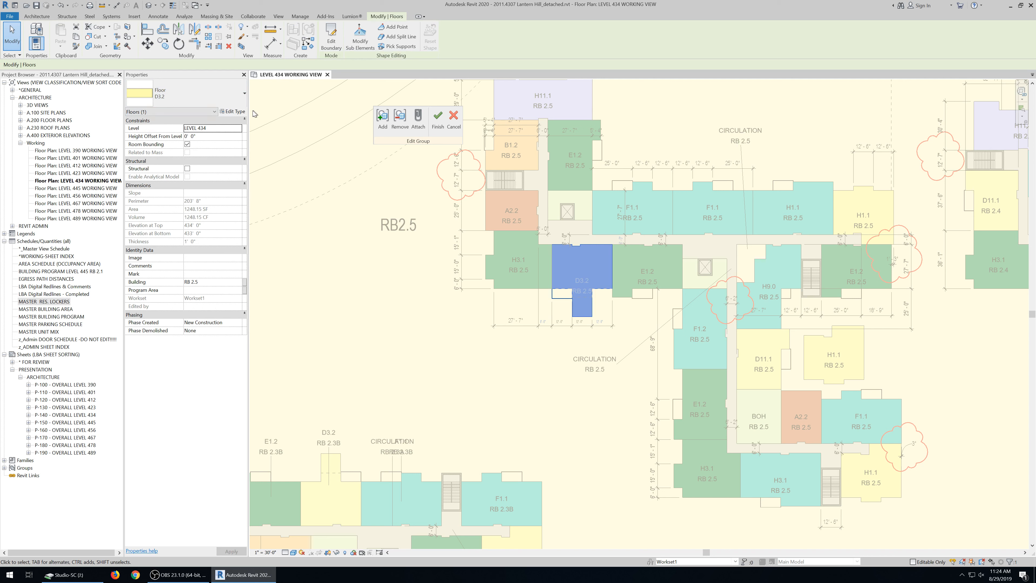
click(231, 111)
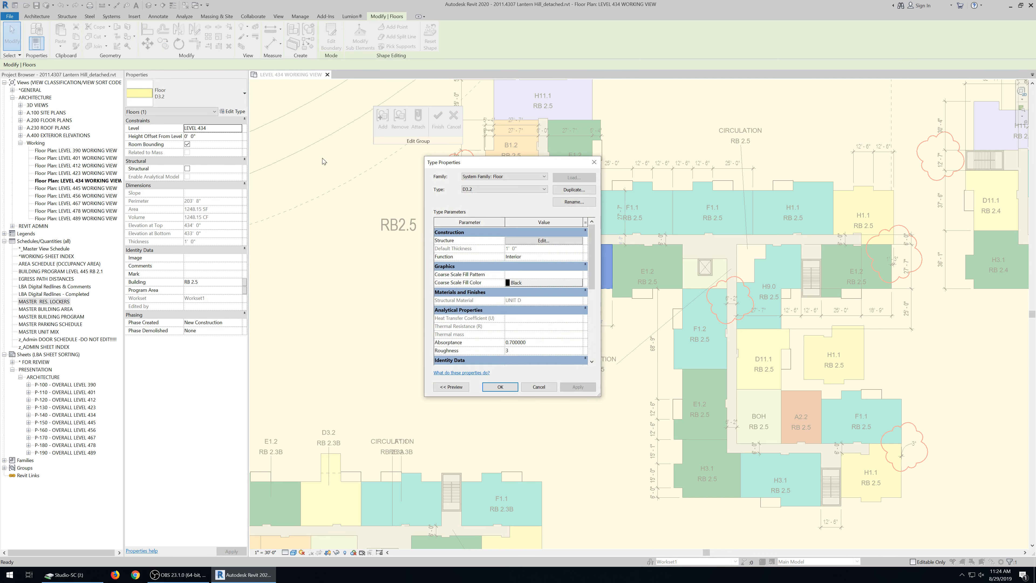
click(550, 242)
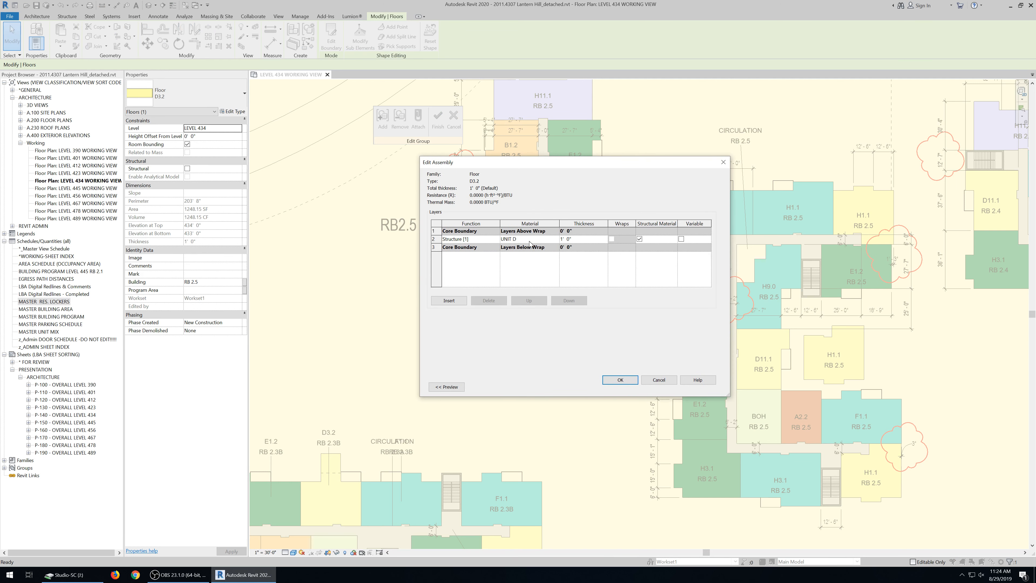
click(551, 239)
click(556, 239)
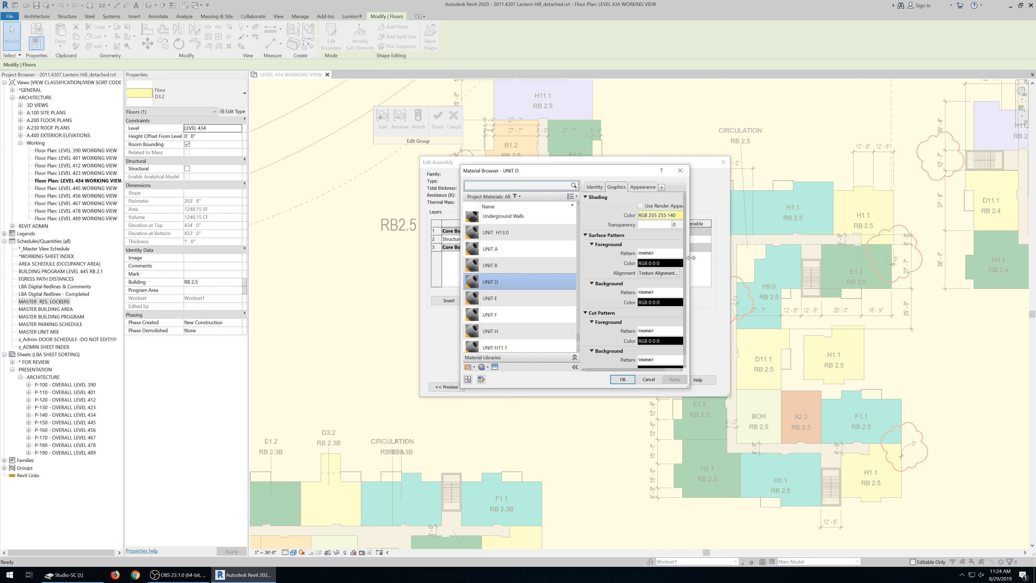
- Inspect the shading colors of materials UNIT E and UNIT A, and try assigning UNIT F to the D3.2 floor's structure layer
drag(691, 257, 816, 280)
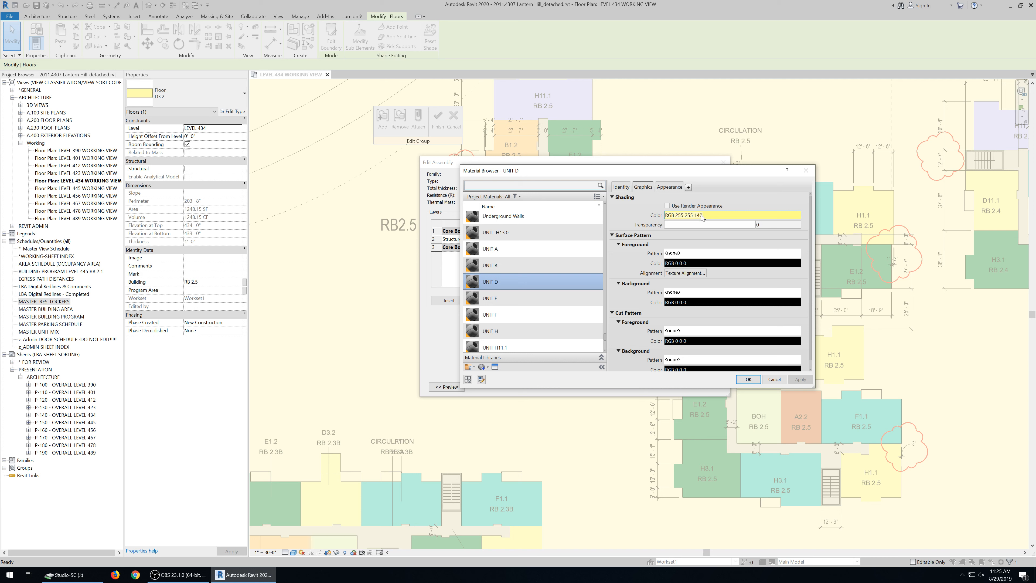
click(535, 304)
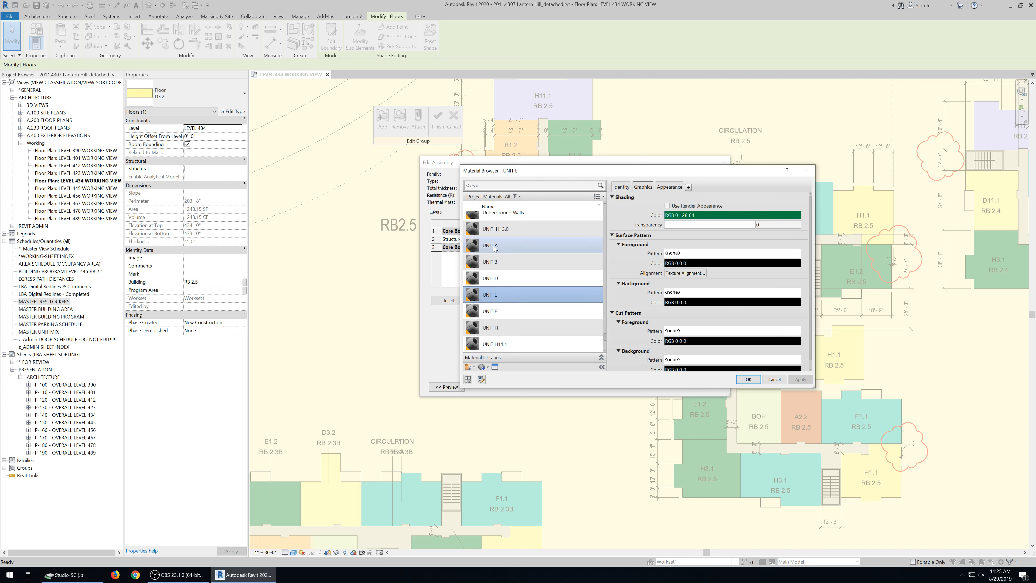
click(494, 247)
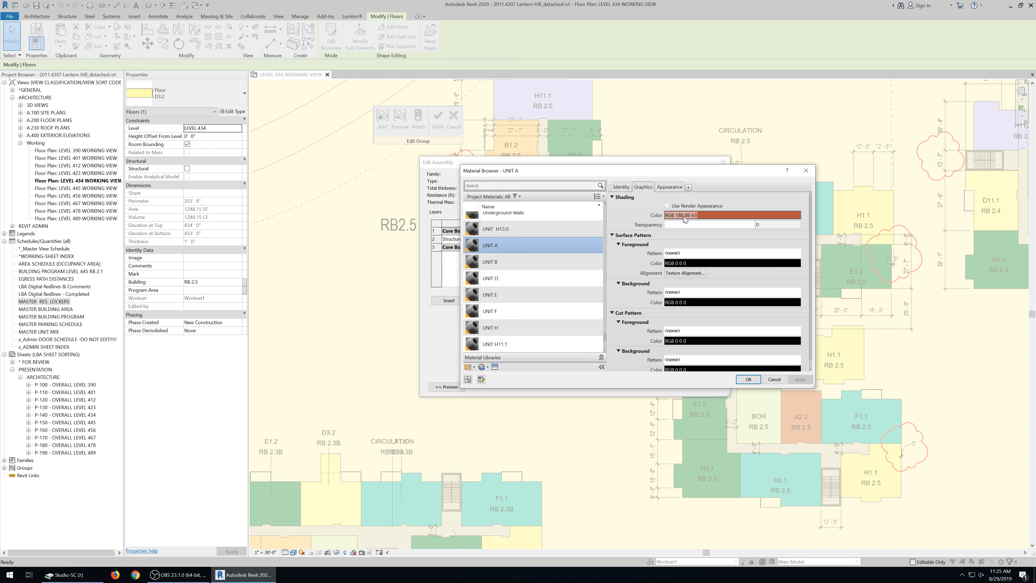
click(532, 312)
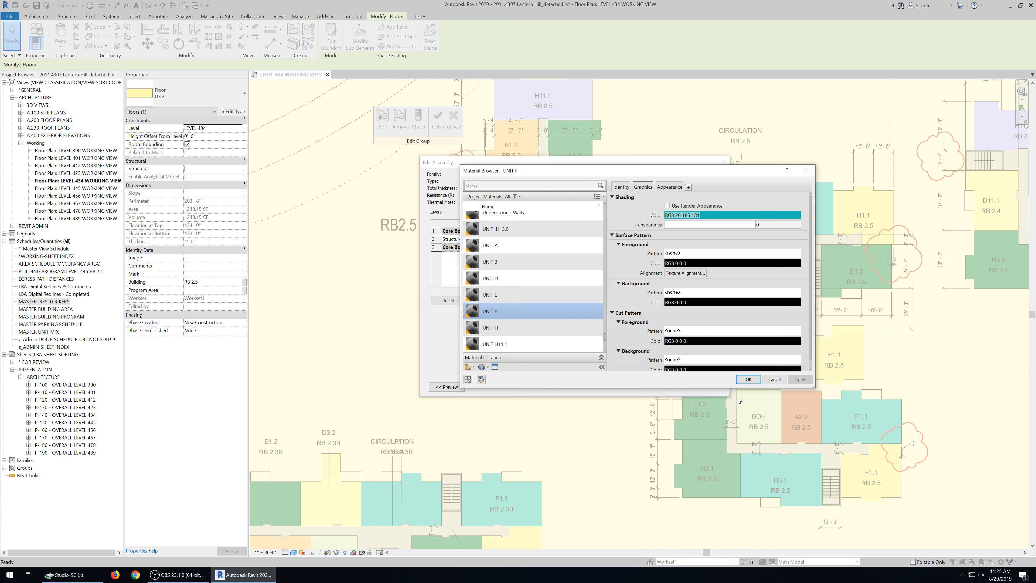
click(749, 379)
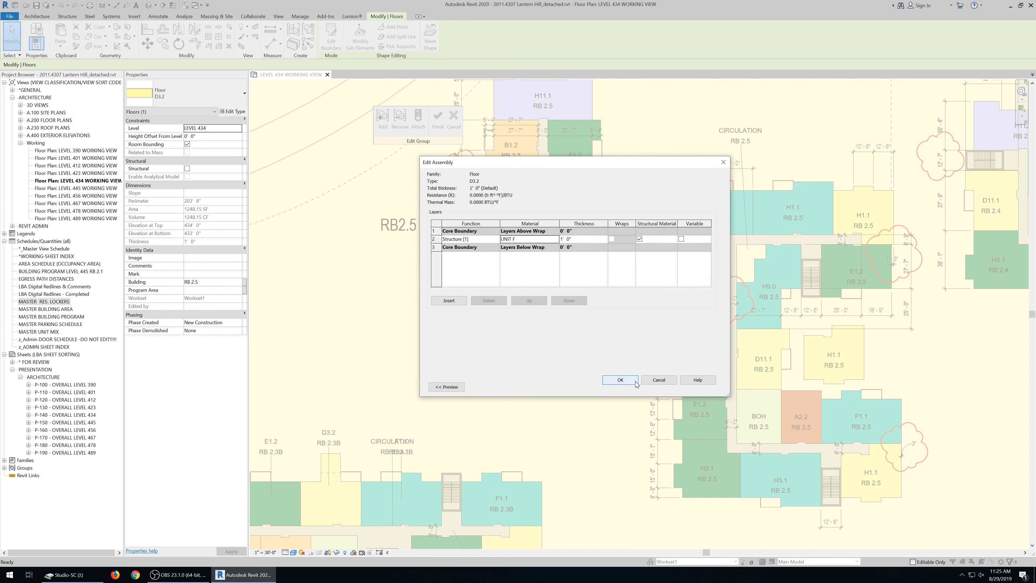
click(633, 381)
click(602, 388)
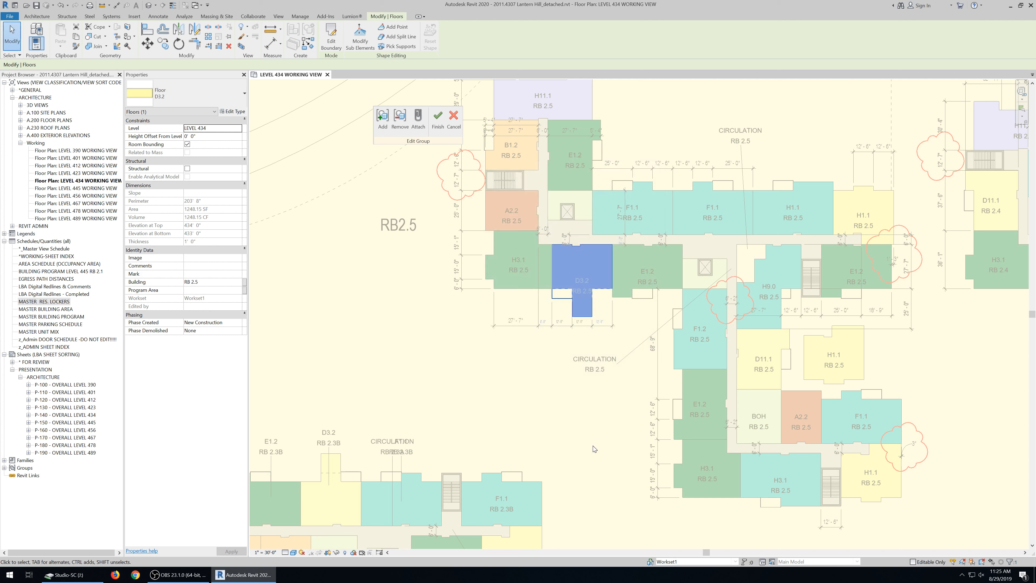
- Deselect the D3.2 floor, finish editing the group and clear the group selection
click(594, 449)
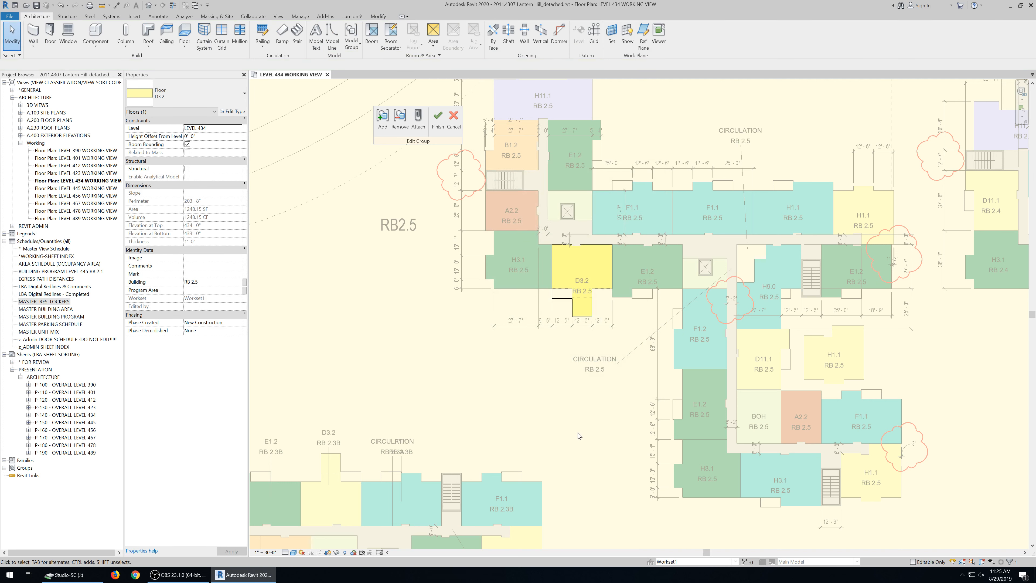
click(435, 121)
scroll(434, 361, down, 1)
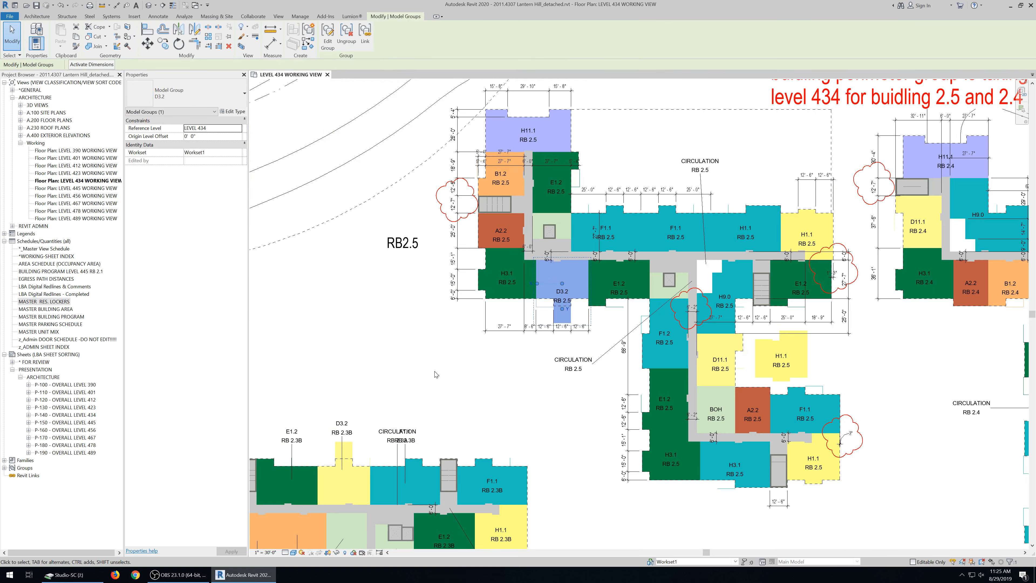
click(457, 386)
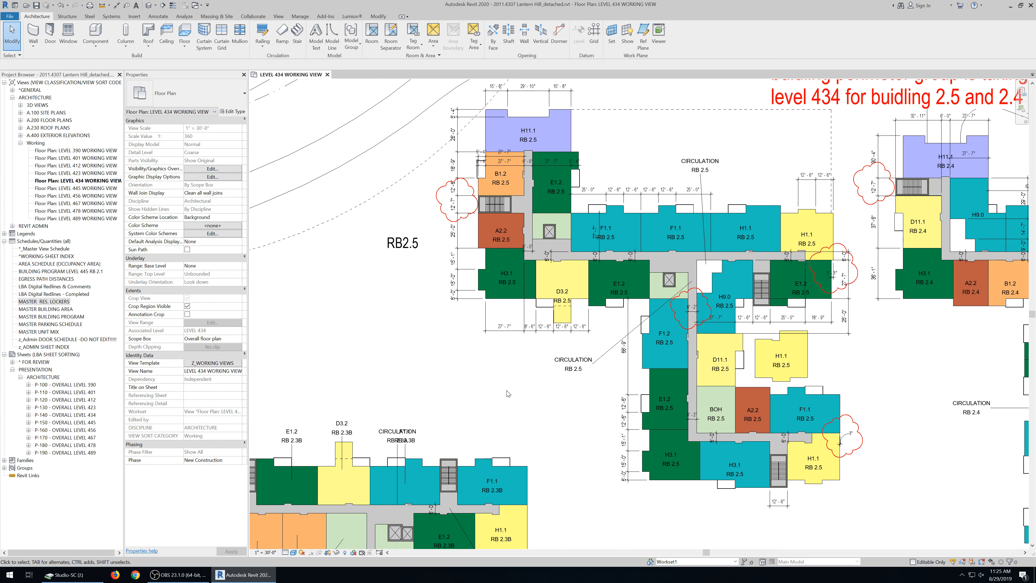
- Review the imported category and filter overrides in the Z_WORKING VIEWS view template, and leave the template unchanged
click(213, 363)
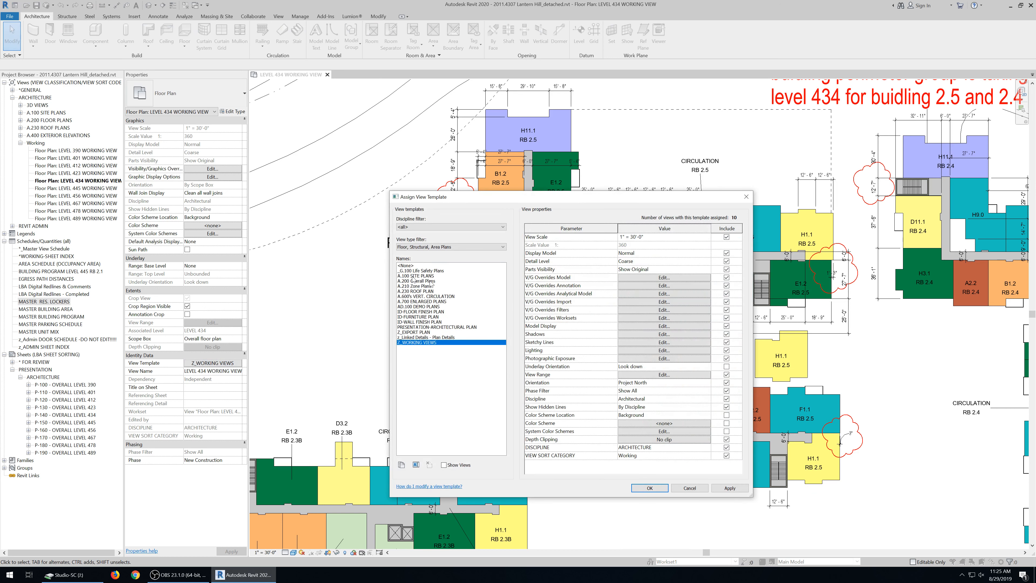
click(664, 302)
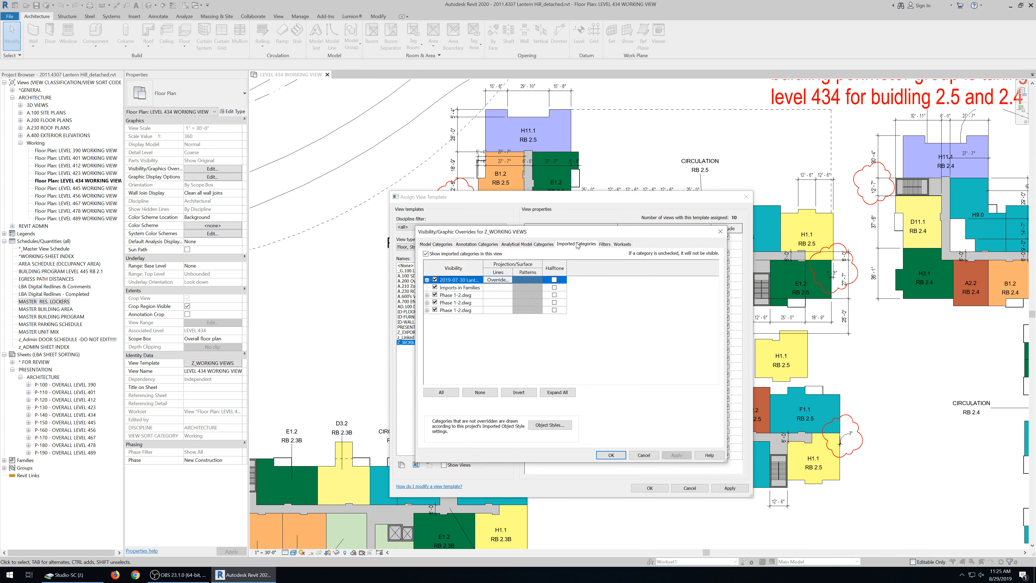
click(606, 244)
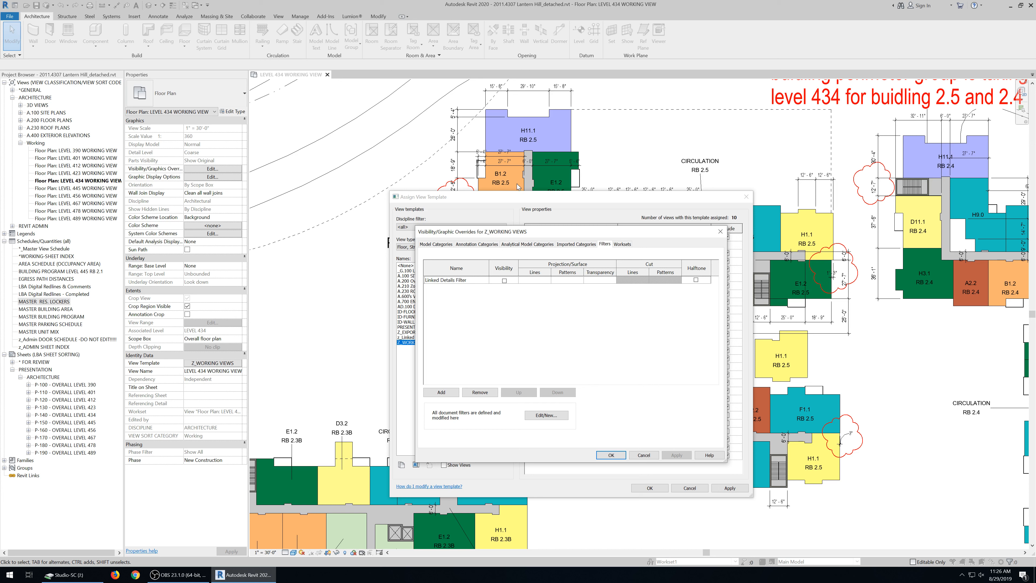
click(644, 455)
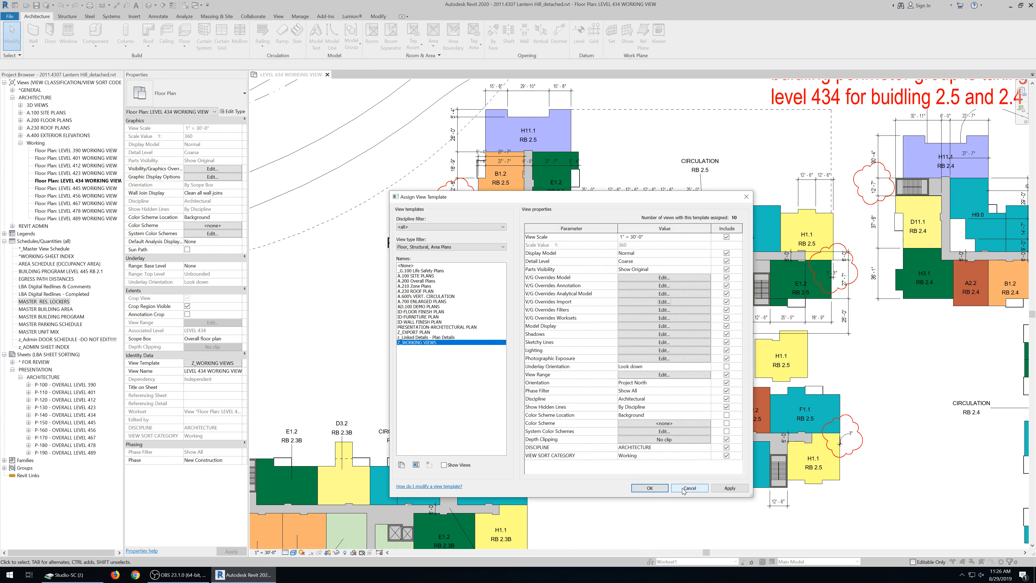
click(684, 489)
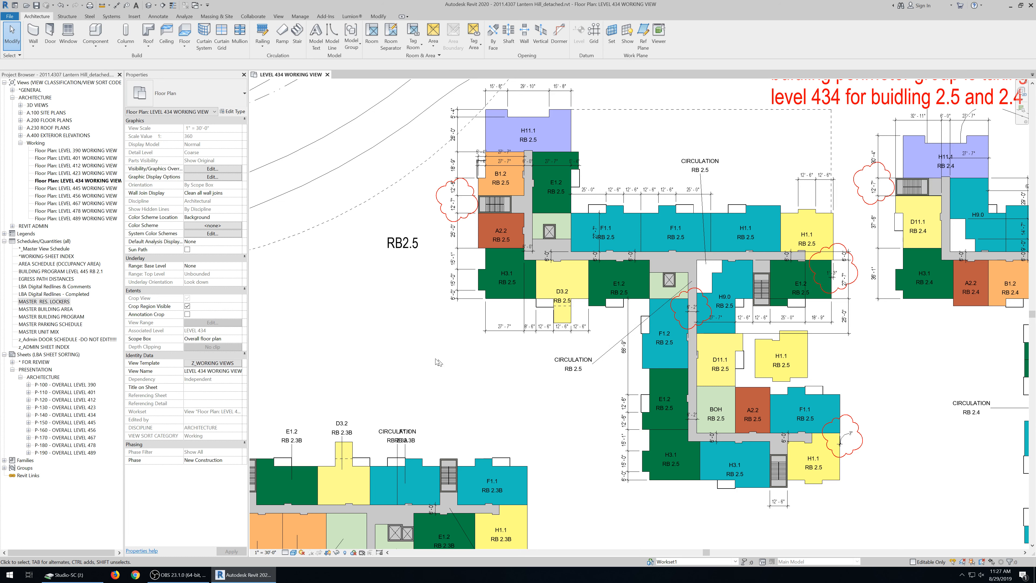
- Inspect the type and identity data of the EQUIPMENT AREA amenity floor in RB 2.1, and clear the selection
scroll(435, 362, down, 2)
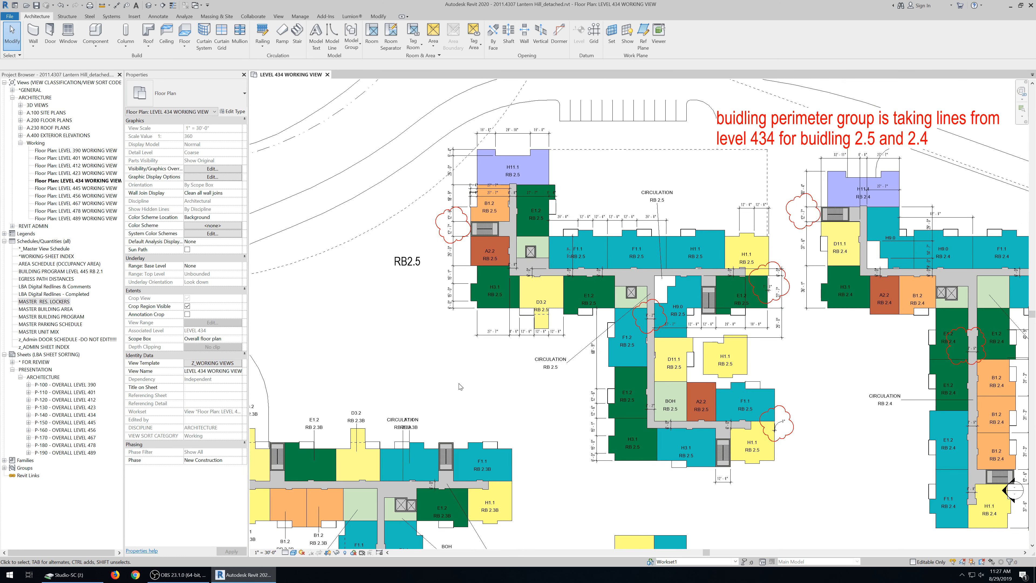
scroll(461, 386, down, 2)
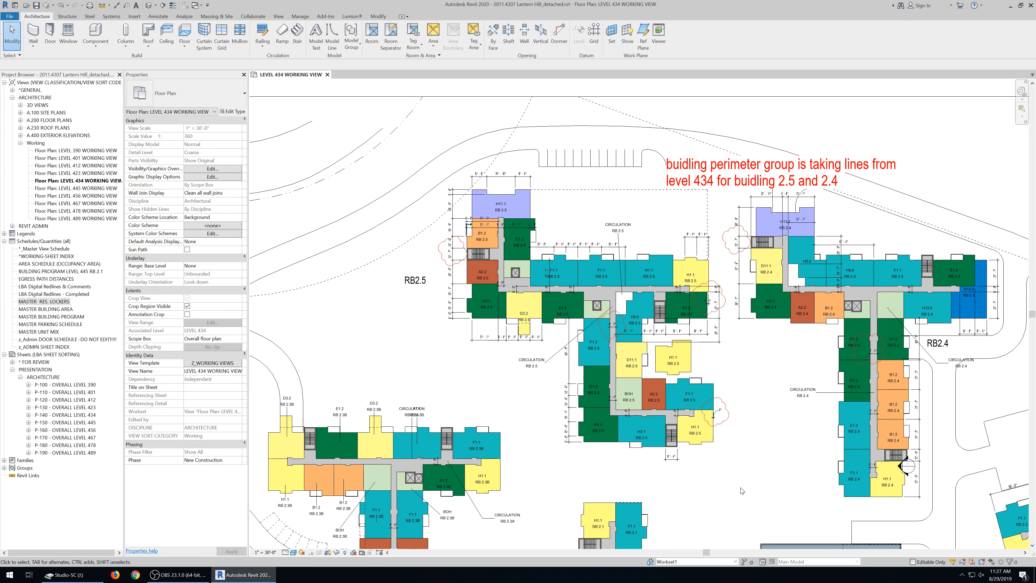
scroll(742, 491, up, 1)
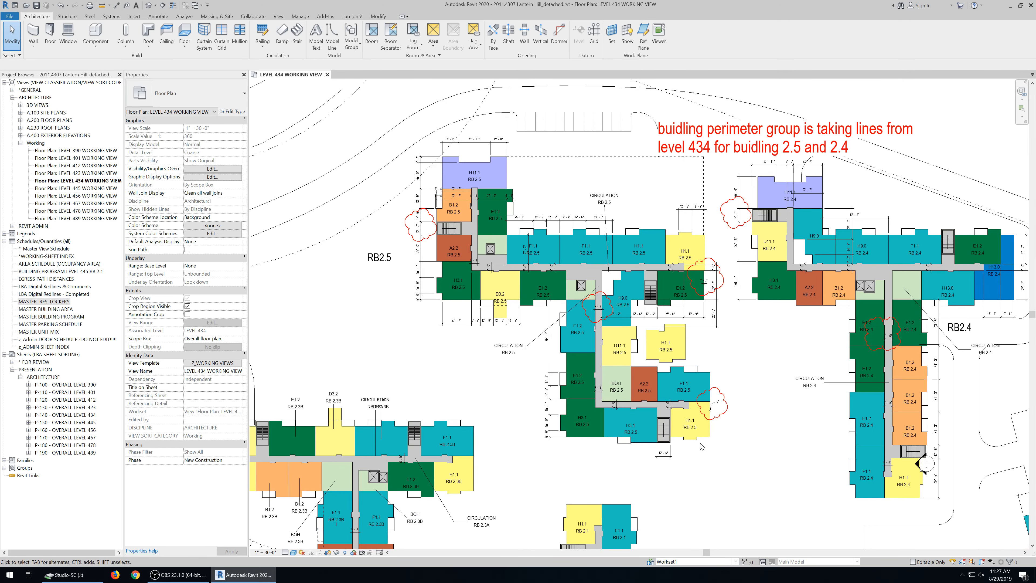
scroll(575, 371, down, 1)
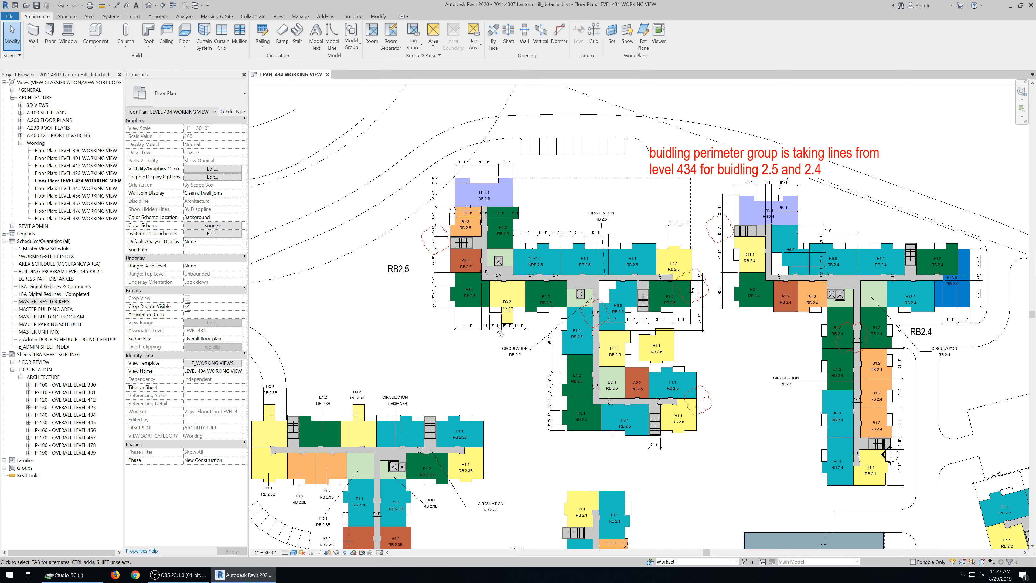
scroll(483, 310, down, 1)
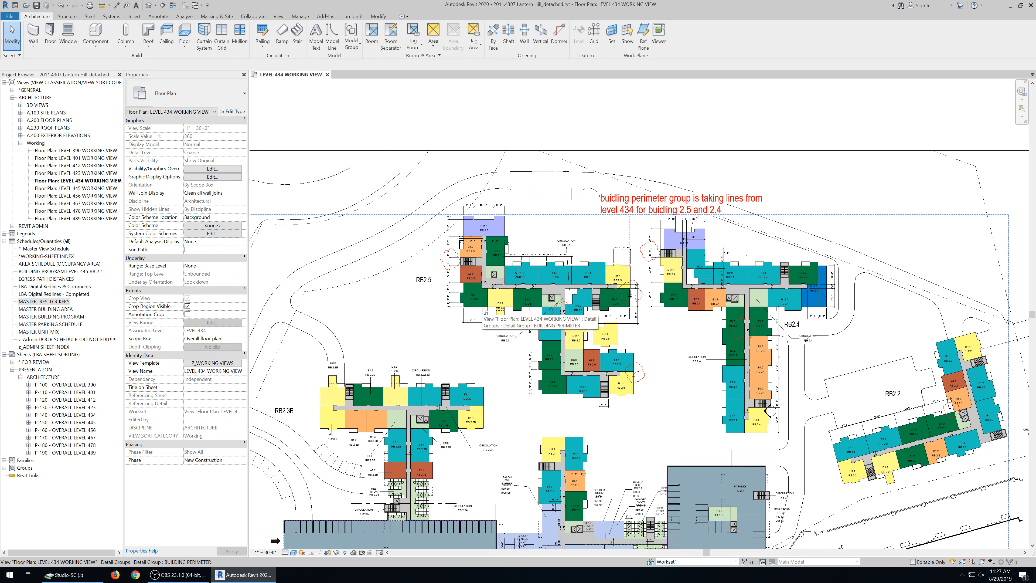
scroll(568, 428, down, 1)
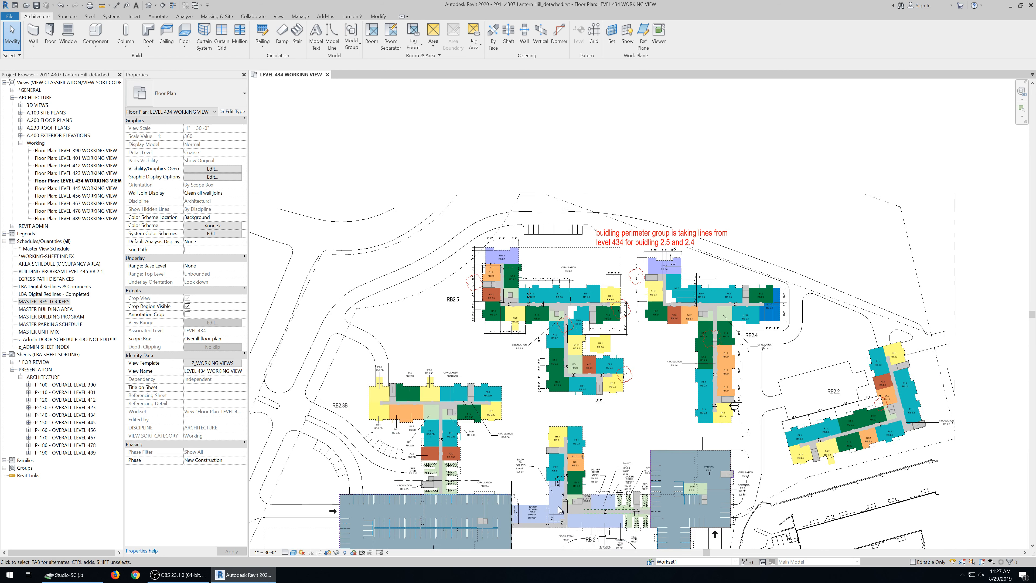
scroll(559, 512, up, 1)
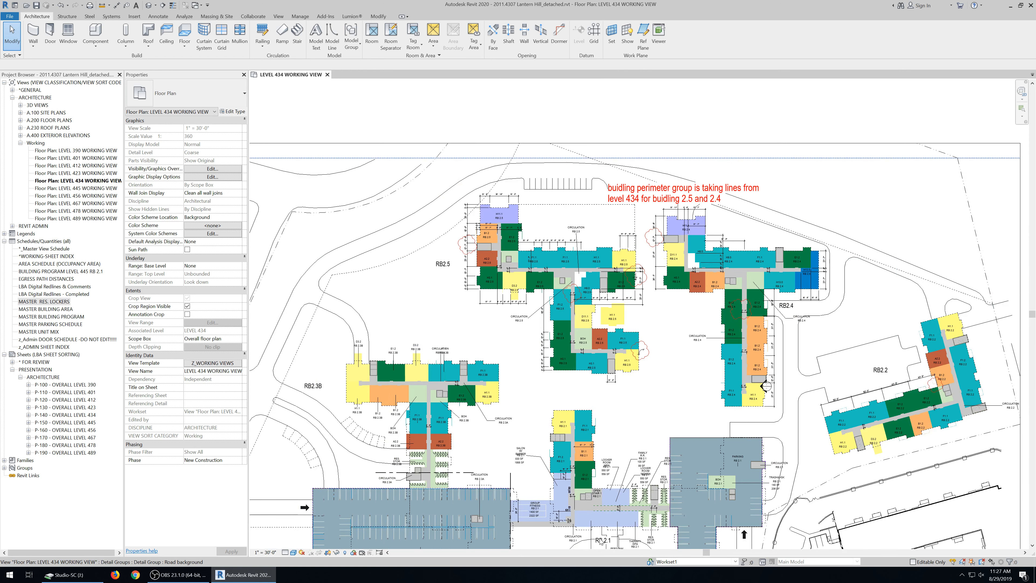
scroll(597, 538, up, 3)
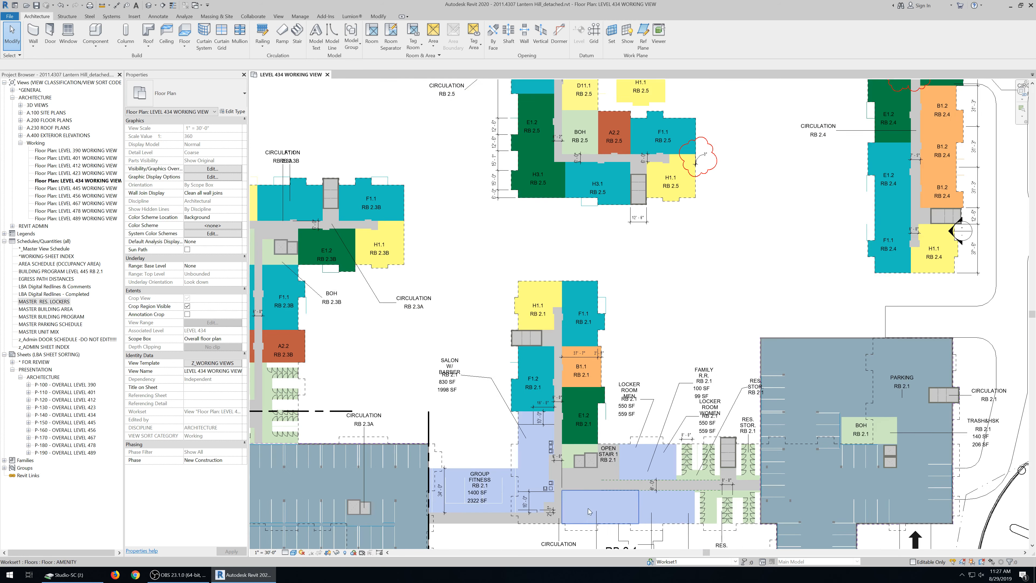
scroll(589, 511, up, 2)
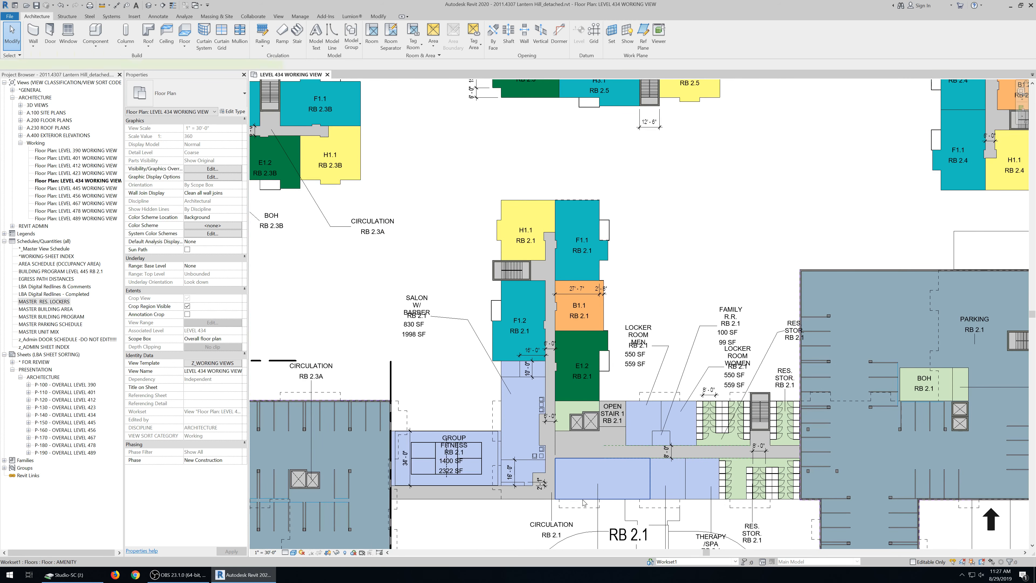
click(583, 501)
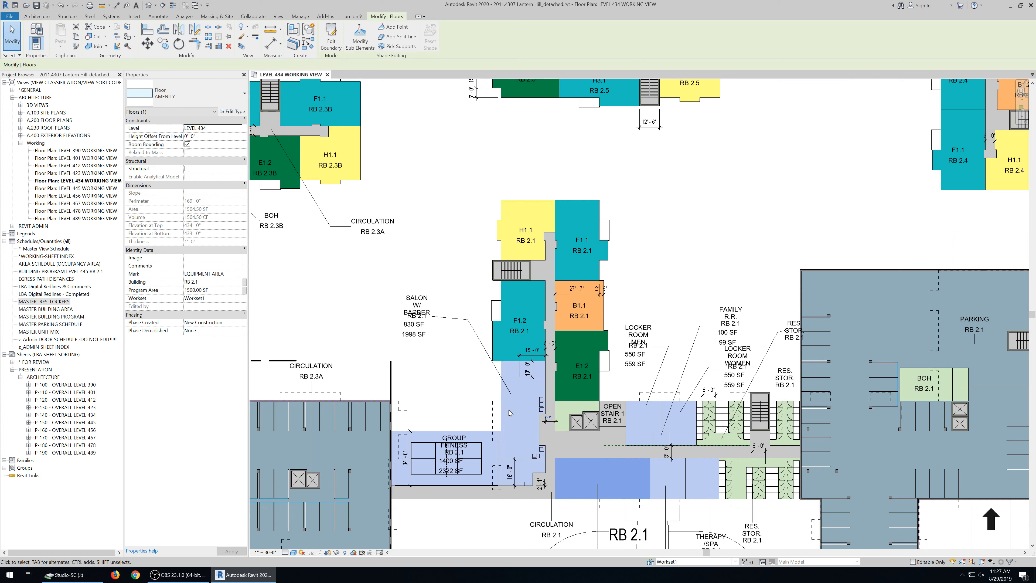
key(Escape)
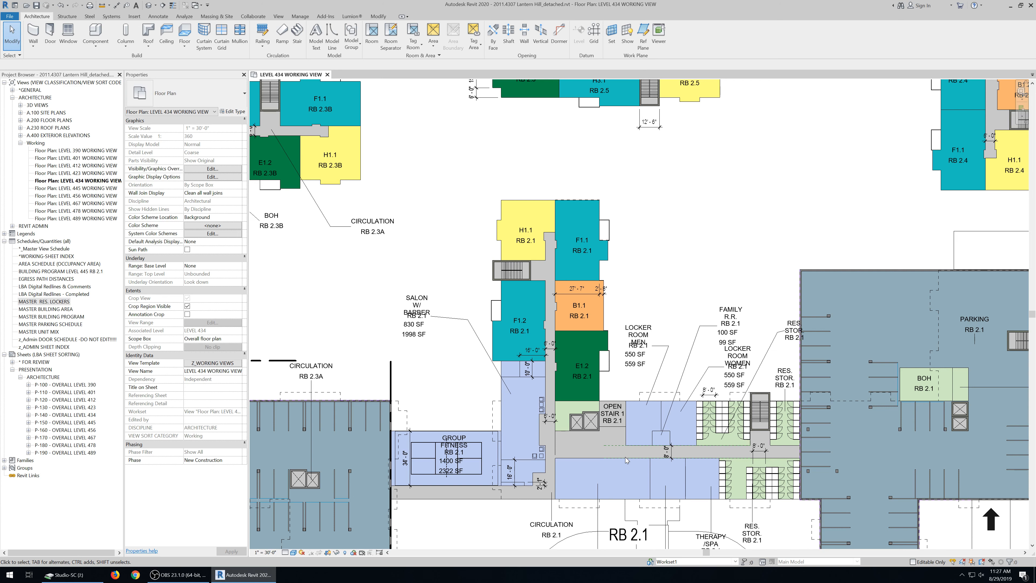
- Select the EQUIPMENT AREA floor again, compare its tag with its program area and actual area, and deselect it
scroll(627, 460, down, 3)
scroll(612, 478, up, 2)
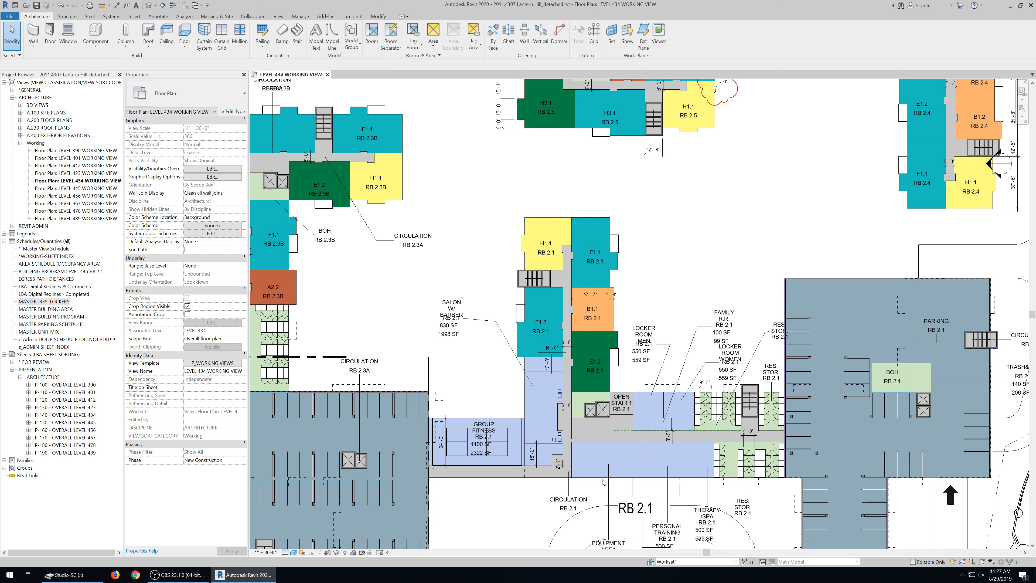
click(604, 480)
scroll(604, 486, down, 3)
scroll(607, 526, up, 2)
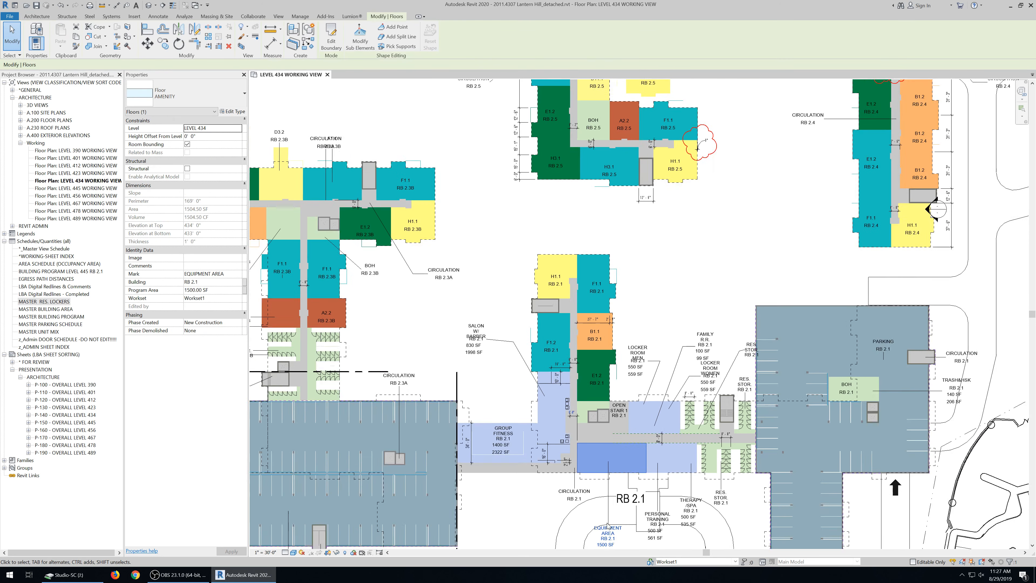
scroll(608, 526, up, 2)
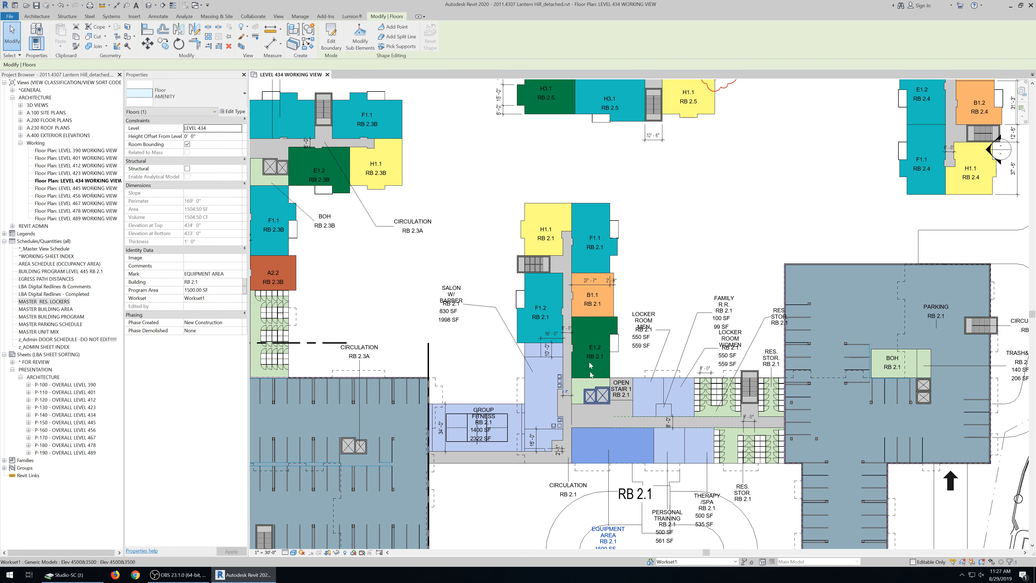
scroll(590, 365, down, 3)
scroll(618, 520, up, 4)
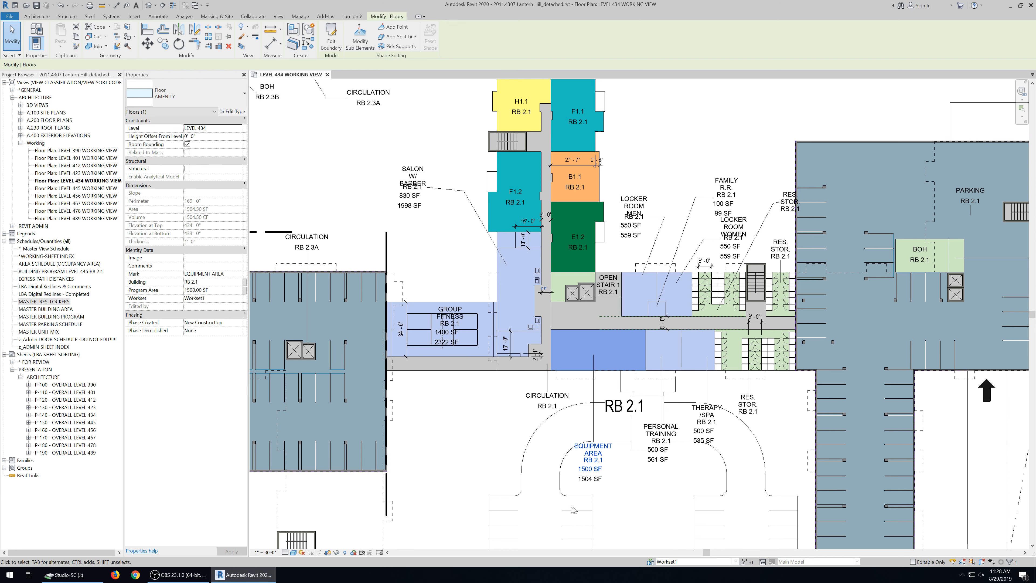
scroll(613, 500, up, 2)
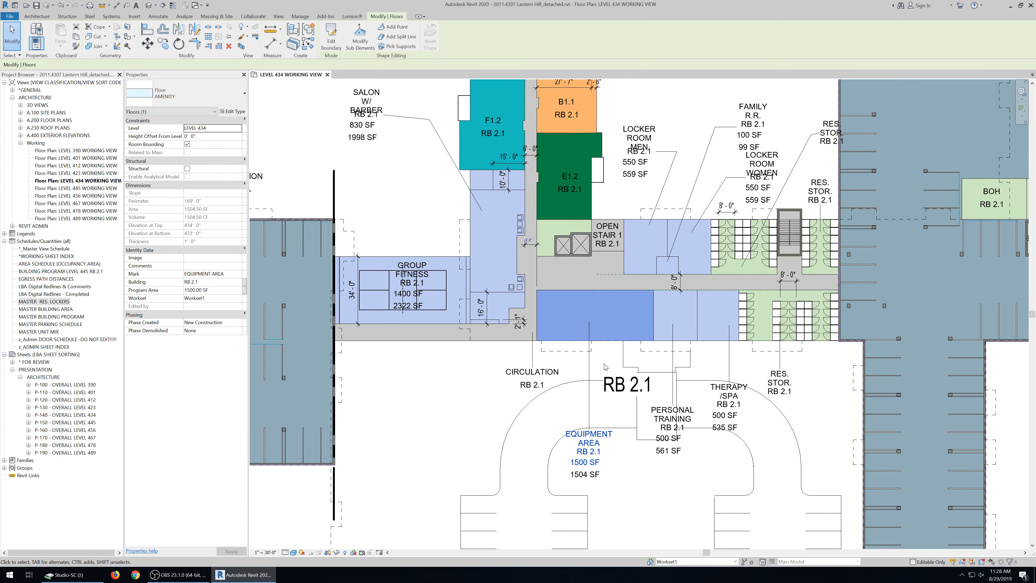
click(634, 512)
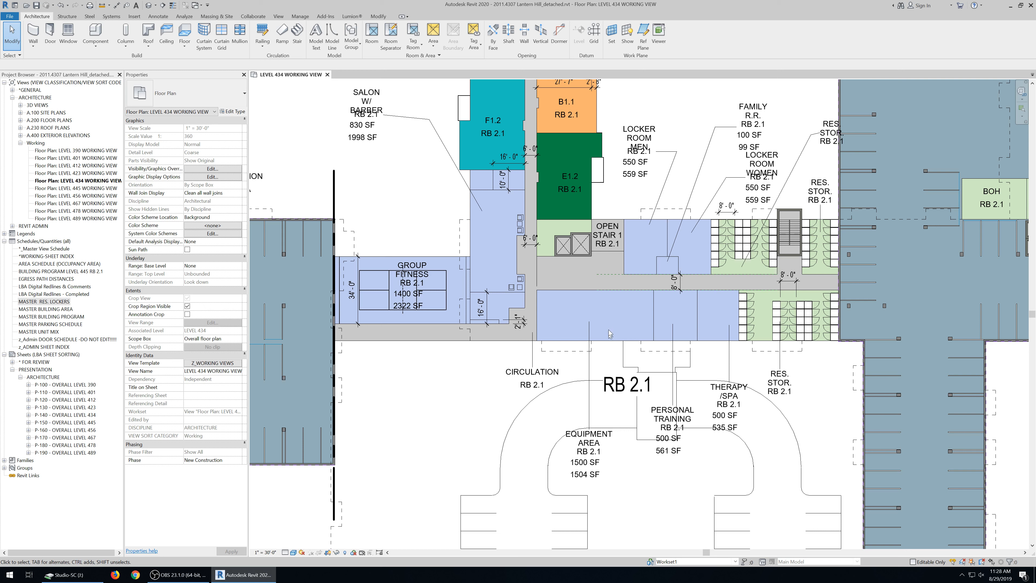
- Compare the properties and tags of the EQUIPMENT AREA and PERSONAL TRAINING floors, and clear the selection
click(608, 295)
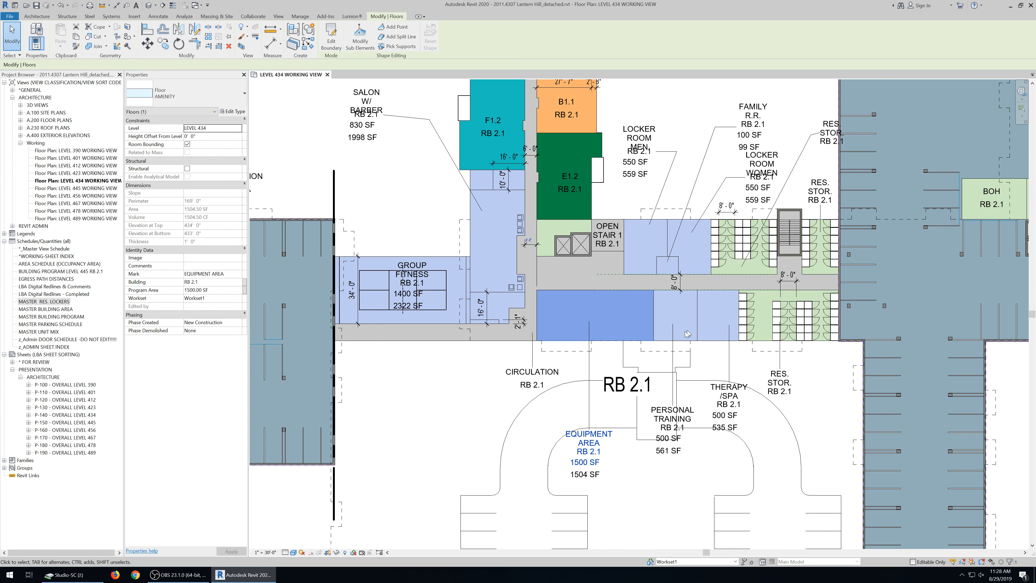
click(675, 339)
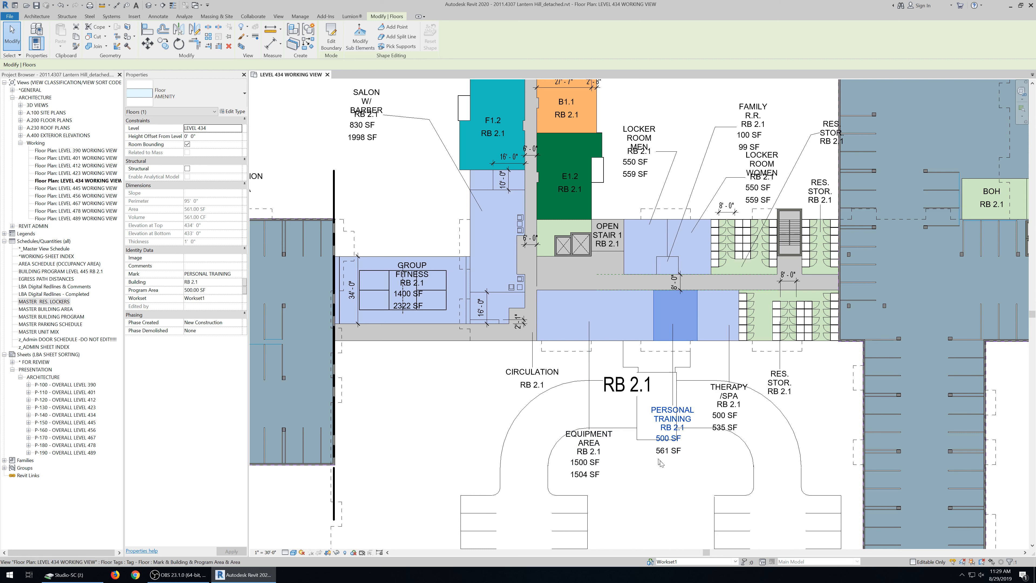
click(679, 491)
- Open the boundary sketch of the PERSONAL TRAINING amenity floor in RB 2.1 for editing
scroll(448, 424, down, 1)
scroll(751, 441, up, 1)
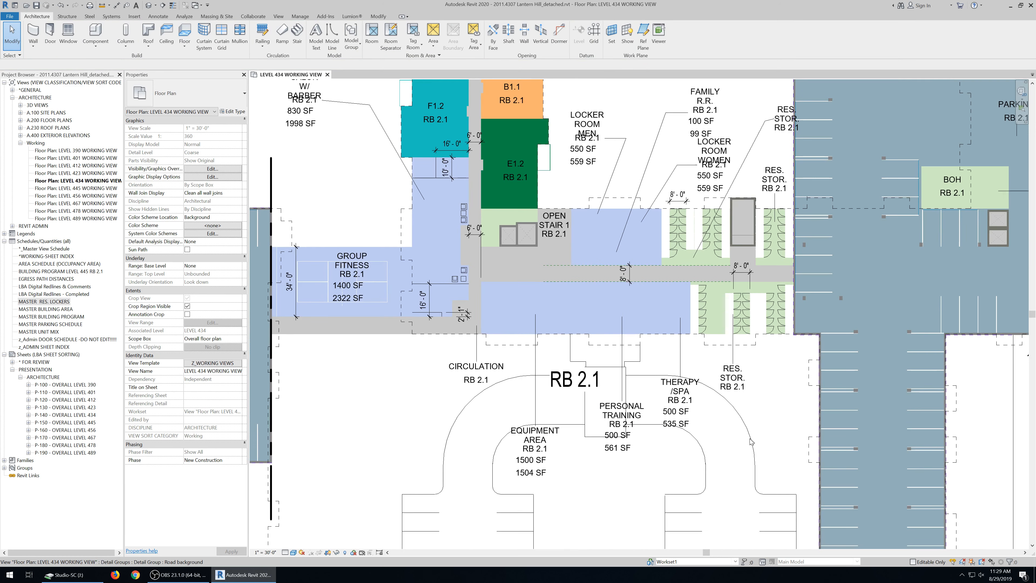
scroll(604, 439, down, 1)
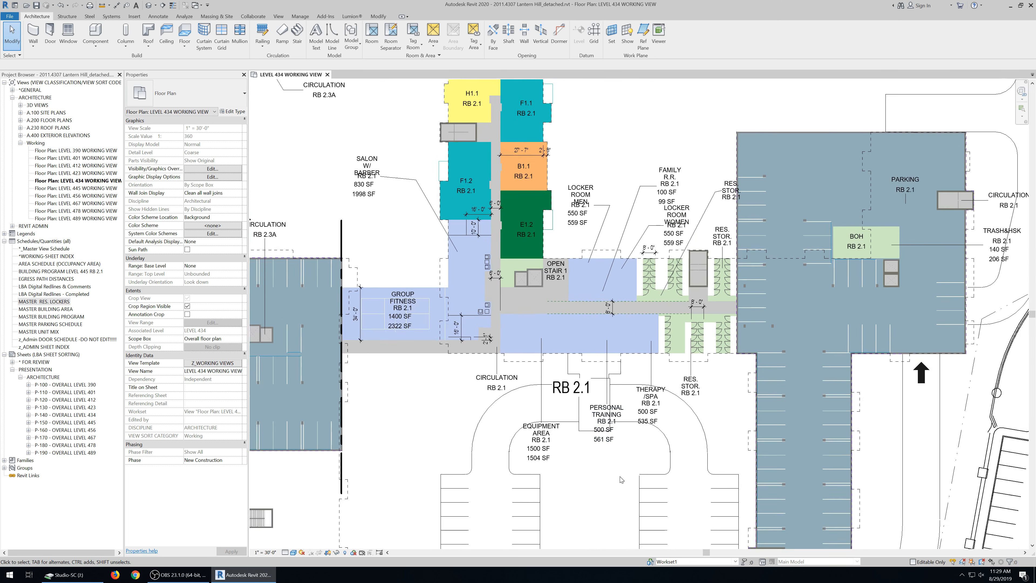
scroll(604, 438, up, 1)
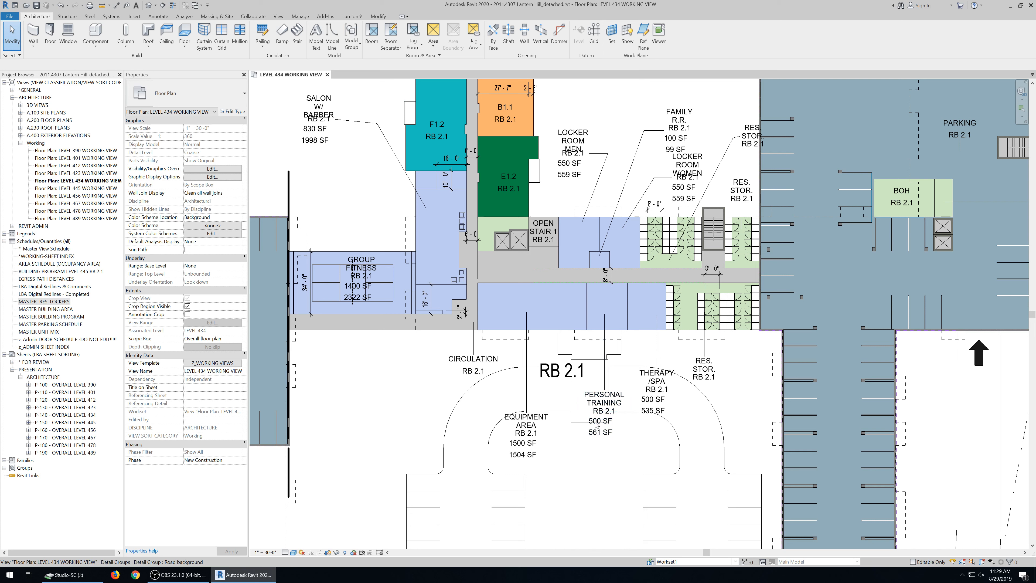
scroll(603, 449, up, 1)
scroll(602, 448, up, 1)
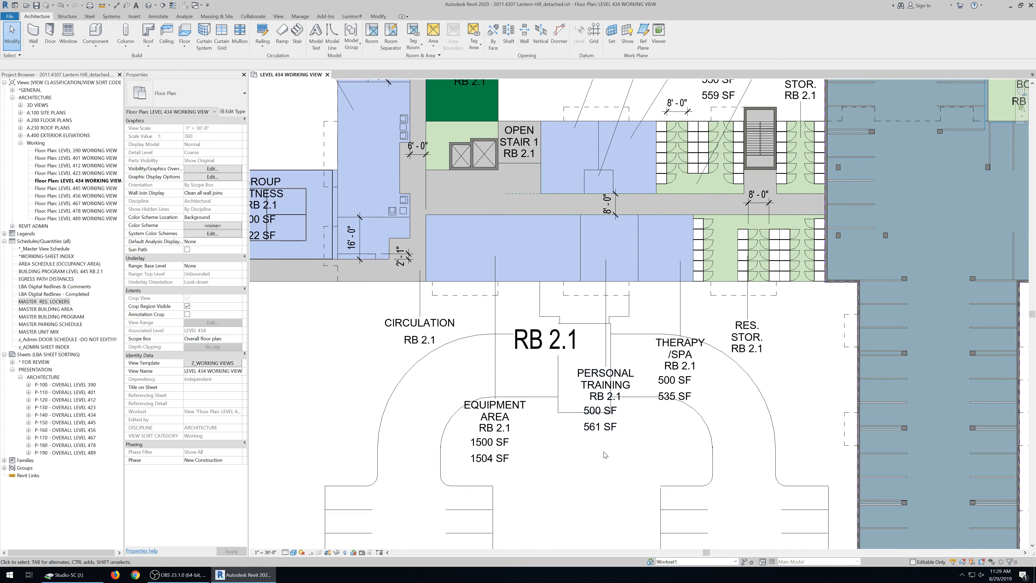
scroll(607, 432, down, 1)
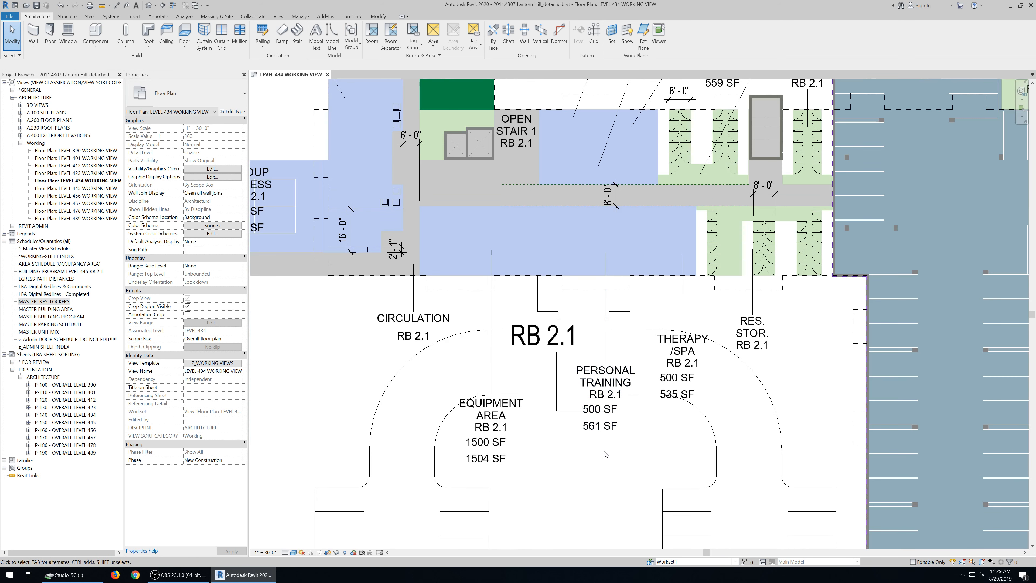
scroll(619, 384, down, 1)
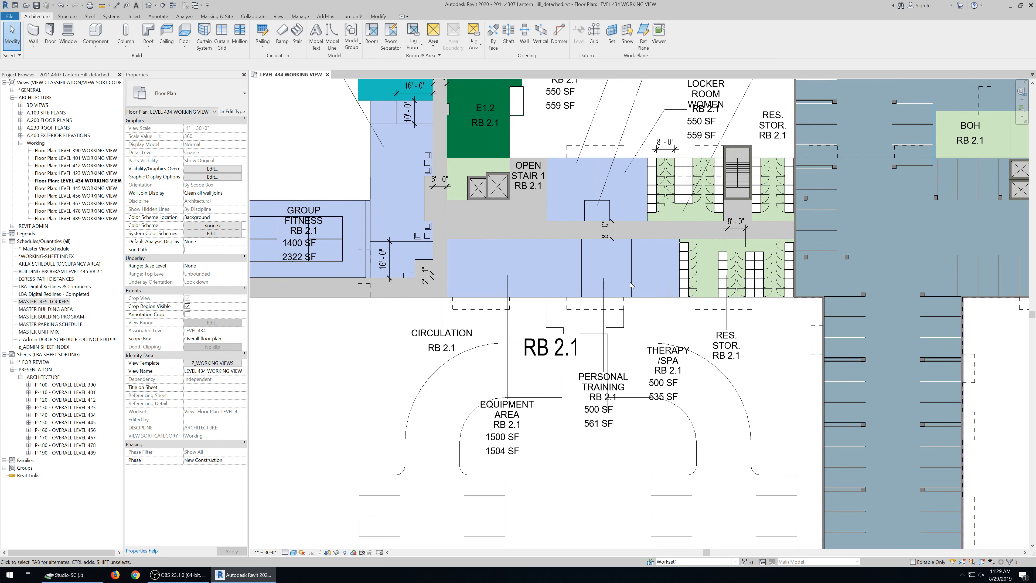
click(617, 297)
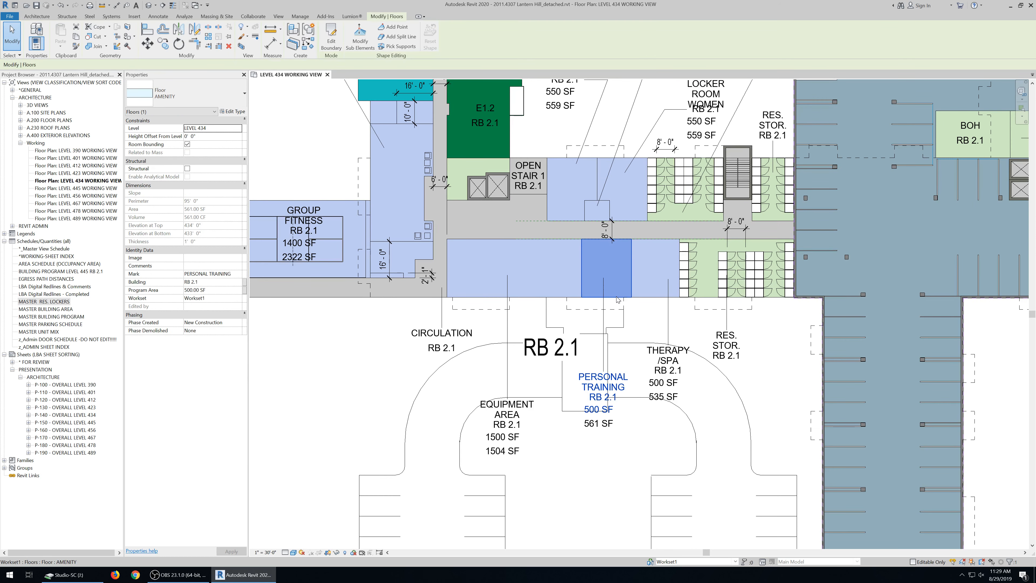
double_click(616, 297)
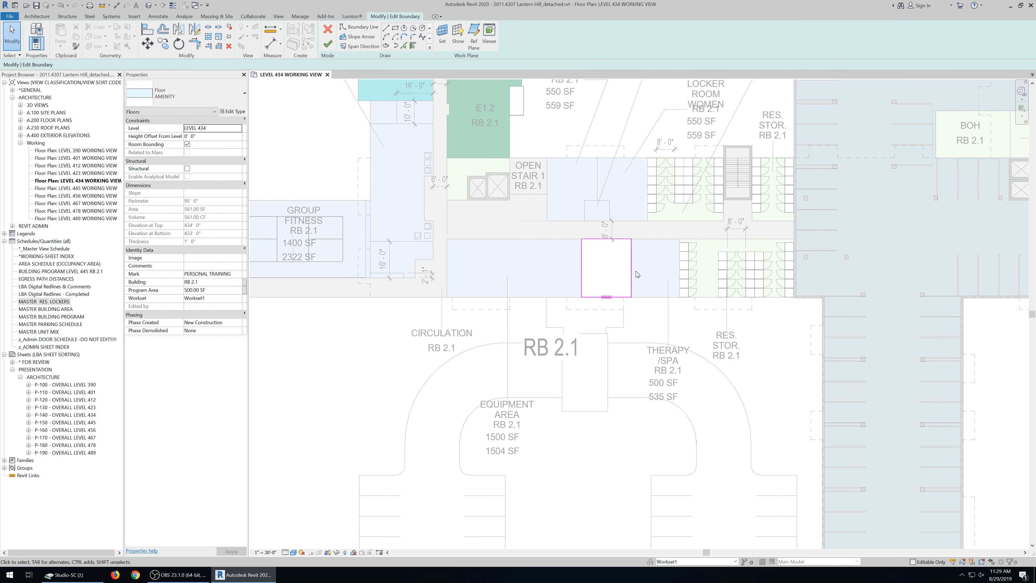
- Widen the PERSONAL TRAINING floor to about 34.5 feet by moving its THERAPY/SPA-side boundary outward, finish the sketch and dismiss the save reminder
click(631, 273)
drag(632, 273, 660, 281)
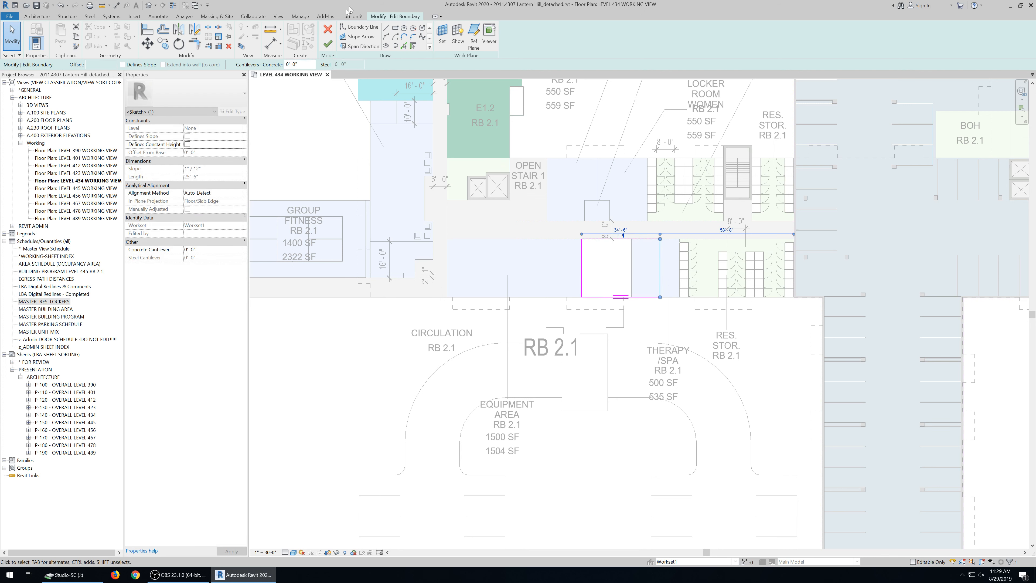
click(327, 43)
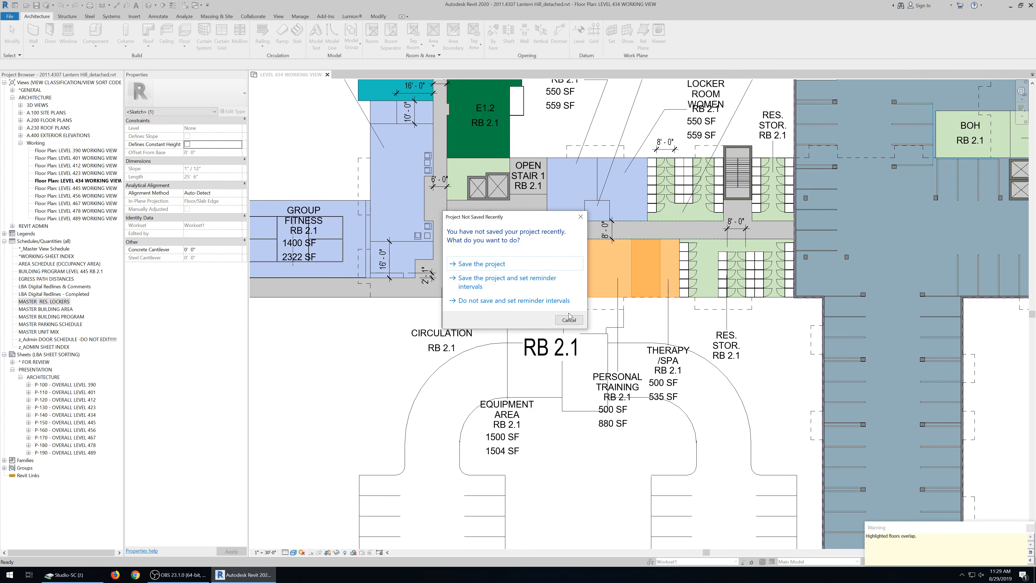
click(569, 320)
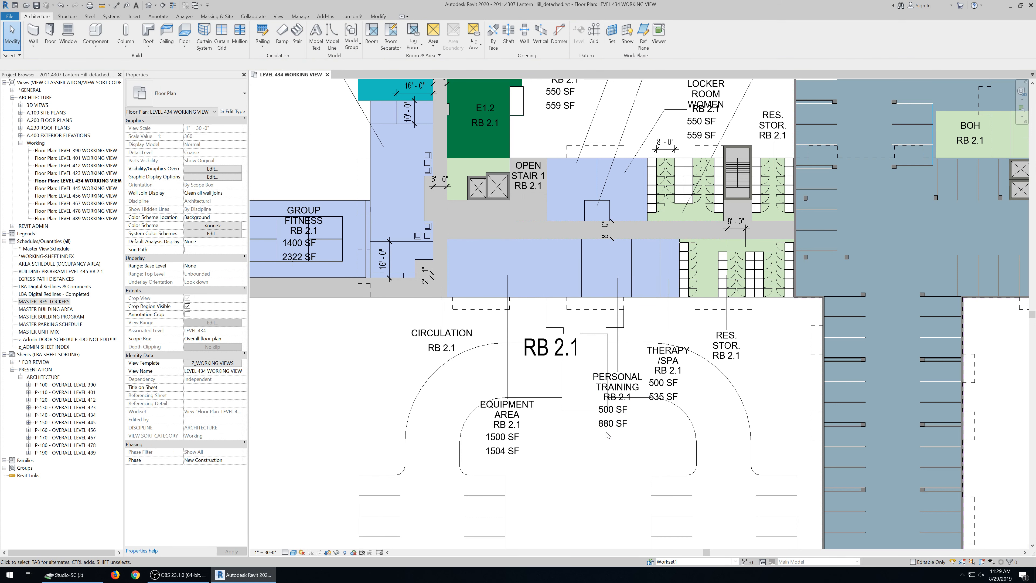
- Review the RB 2.1 amenity floor tags and select the untagged BOH floor beside the elevators
scroll(608, 433, up, 2)
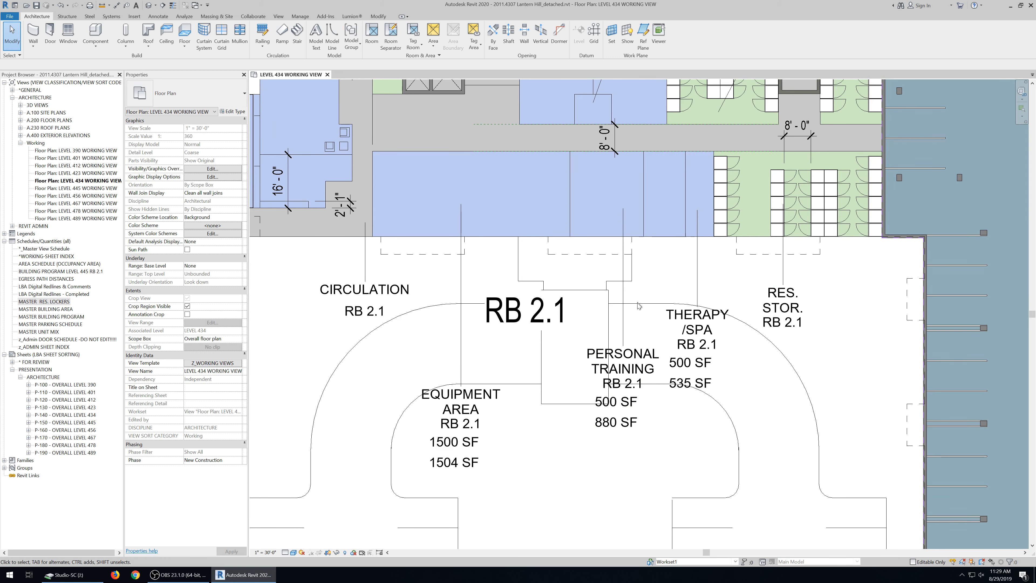
scroll(622, 441, down, 2)
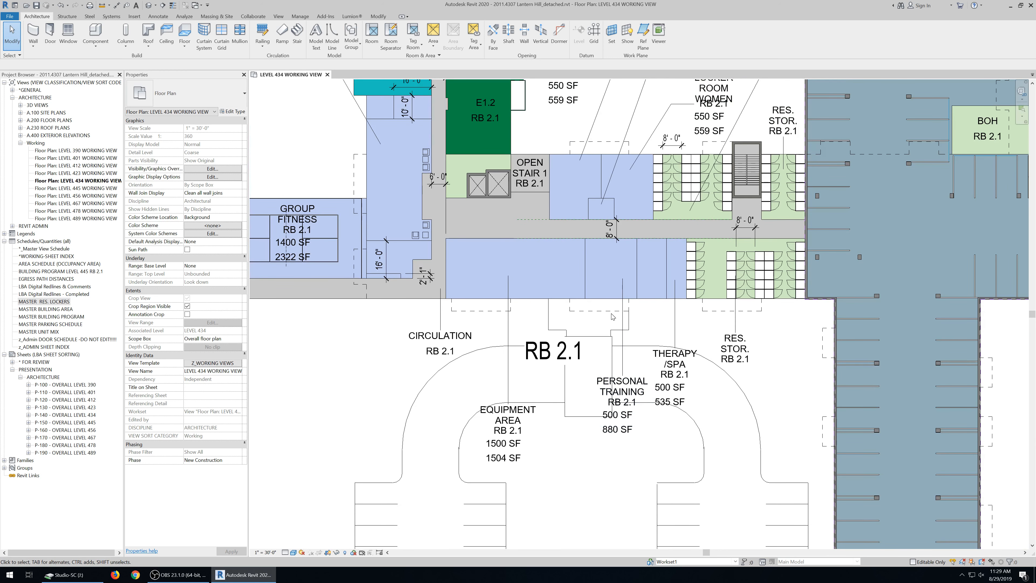
scroll(583, 406, down, 1)
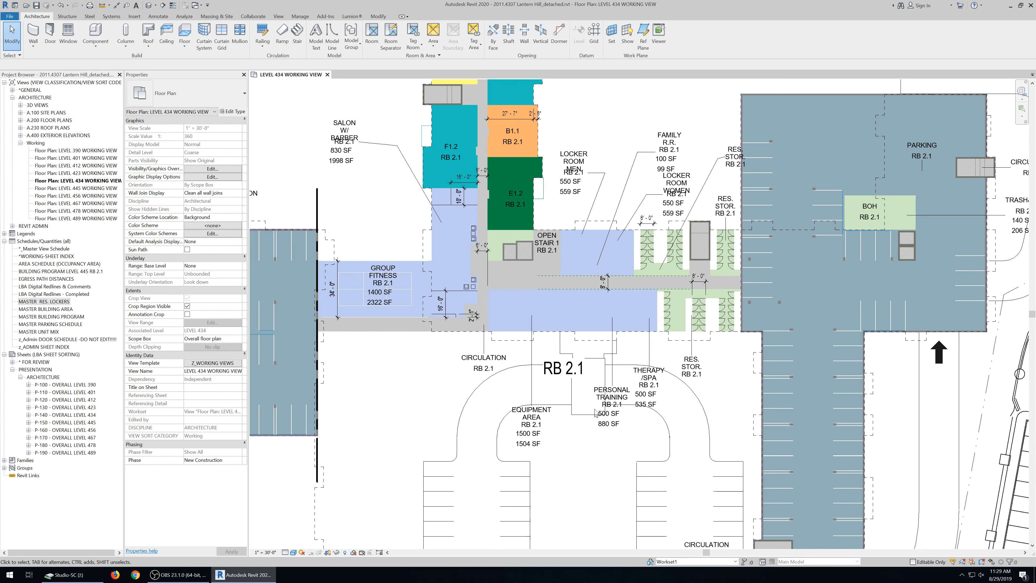
scroll(565, 476, down, 2)
scroll(641, 300, up, 3)
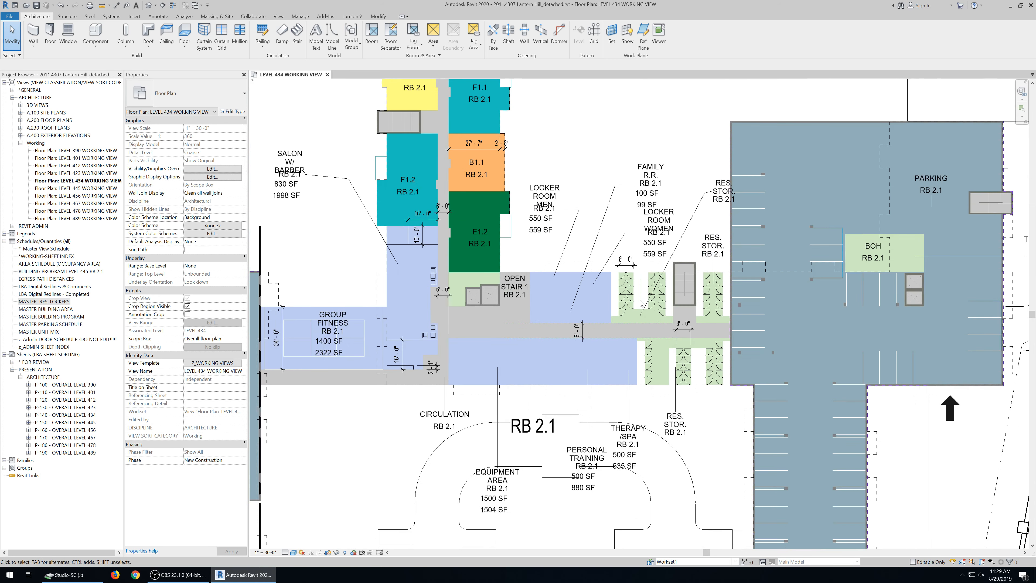
scroll(653, 331, down, 2)
scroll(549, 296, up, 2)
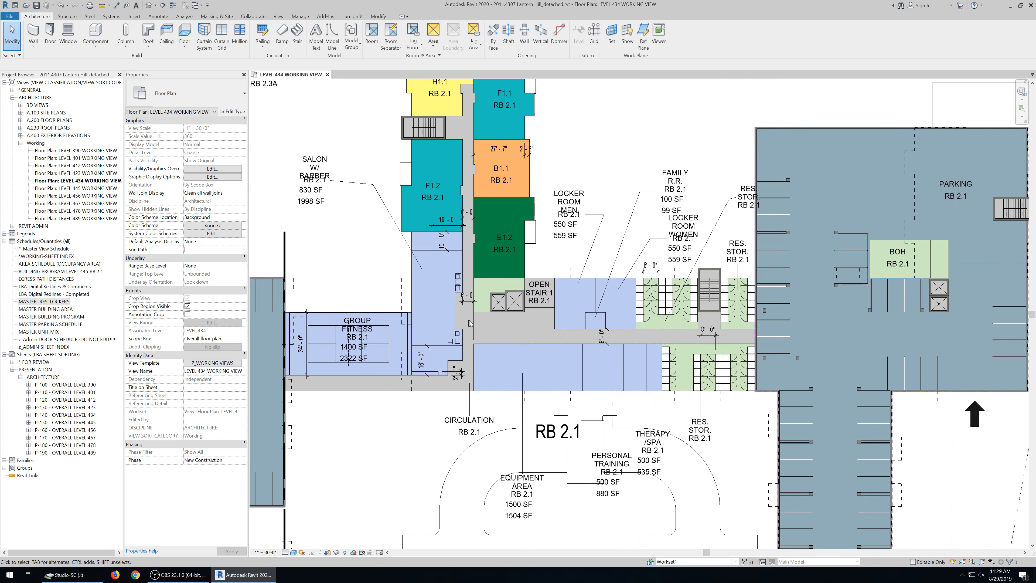
click(478, 317)
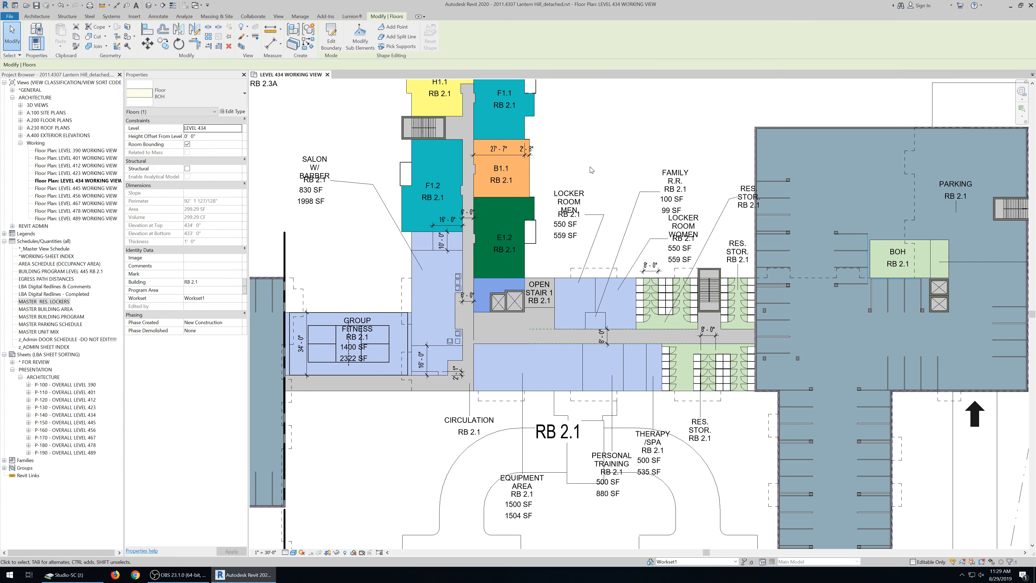
- Tag the BOH floor beside the elevators in RB 2.1 by category, without a leader
key(Escape)
key(t)
key(g)
scroll(493, 284, up, 1)
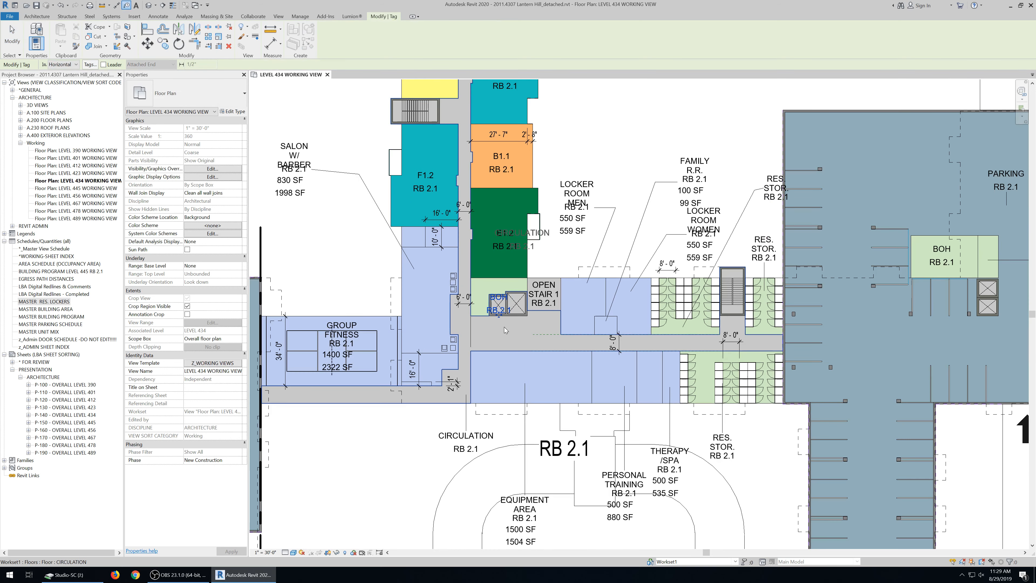
scroll(495, 316, up, 2)
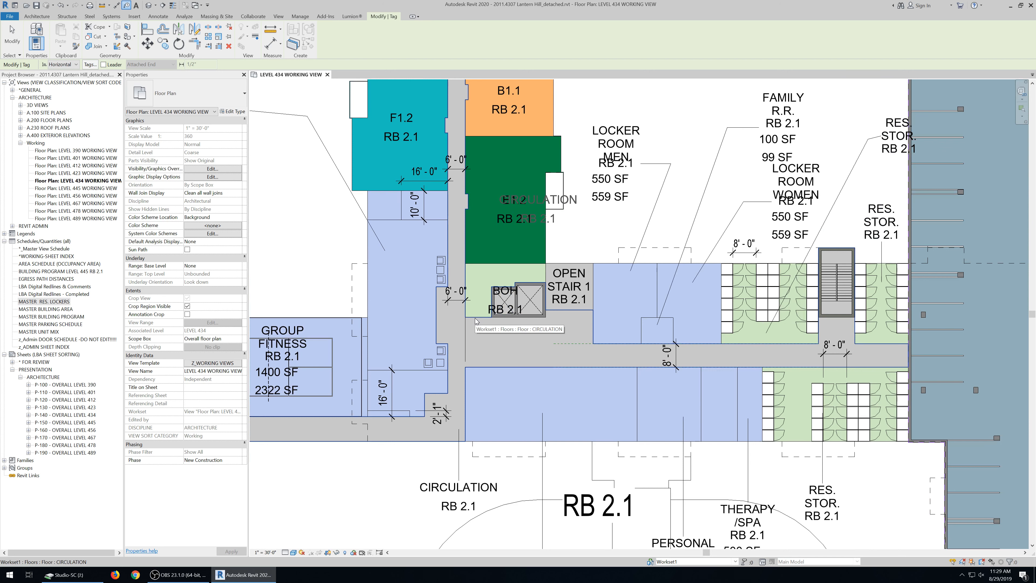
scroll(475, 321, down, 2)
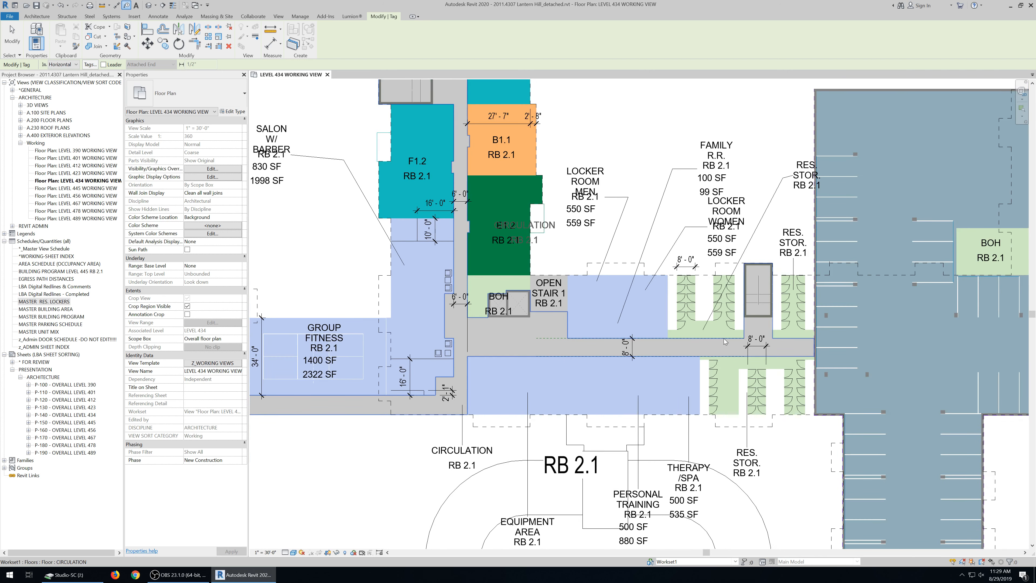
- Tag the BOH resident storage floor between the women's locker room and the stair without a leader, and end tagging
scroll(706, 328, up, 1)
scroll(707, 328, down, 2)
scroll(682, 341, up, 2)
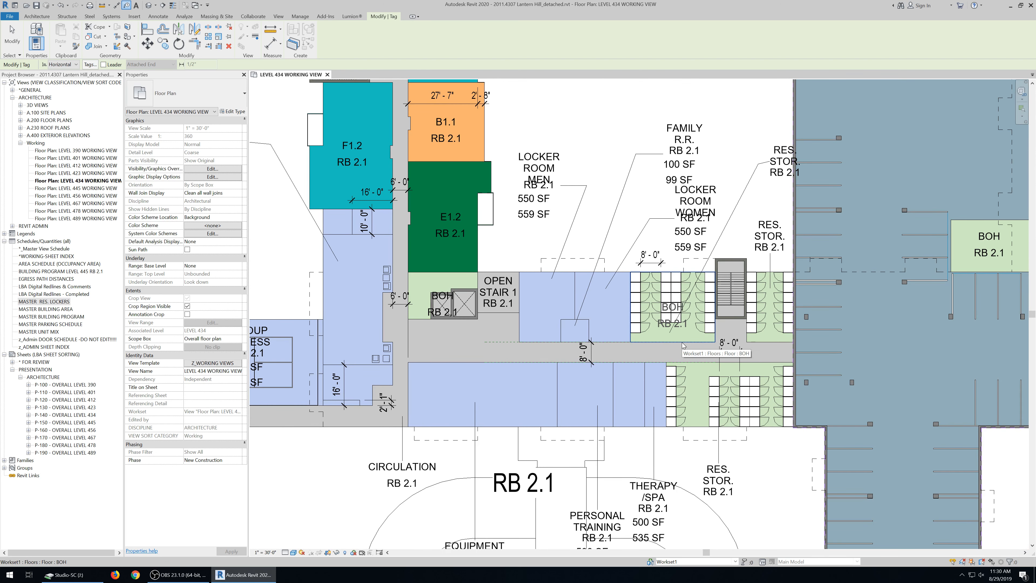
scroll(628, 312, down, 1)
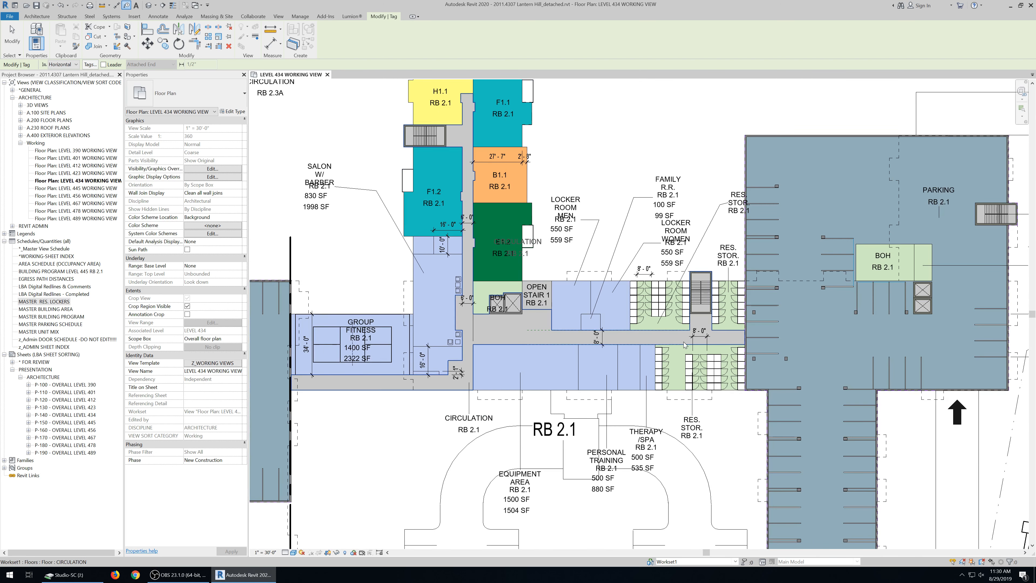
scroll(733, 272, up, 1)
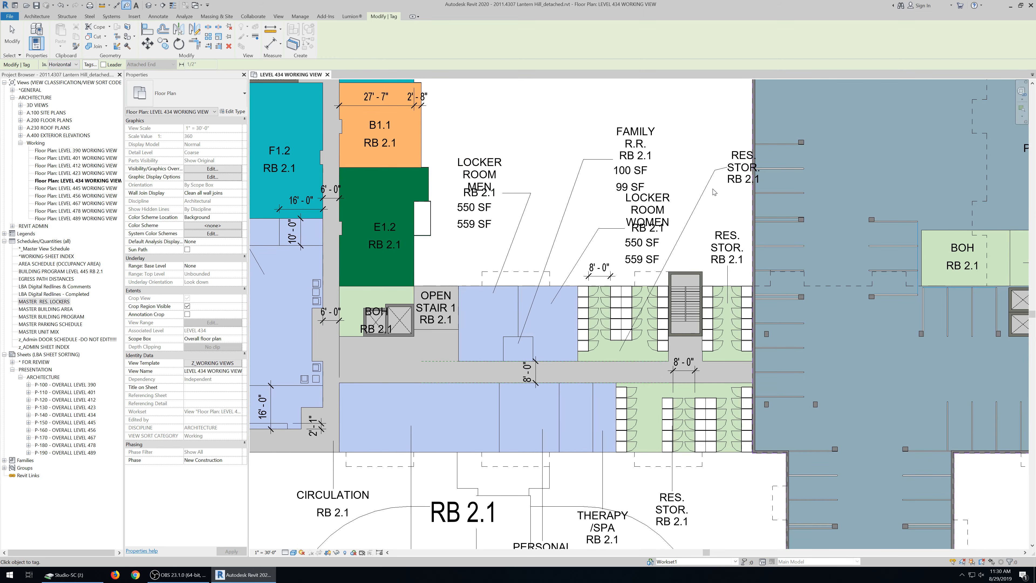
scroll(710, 189, down, 1)
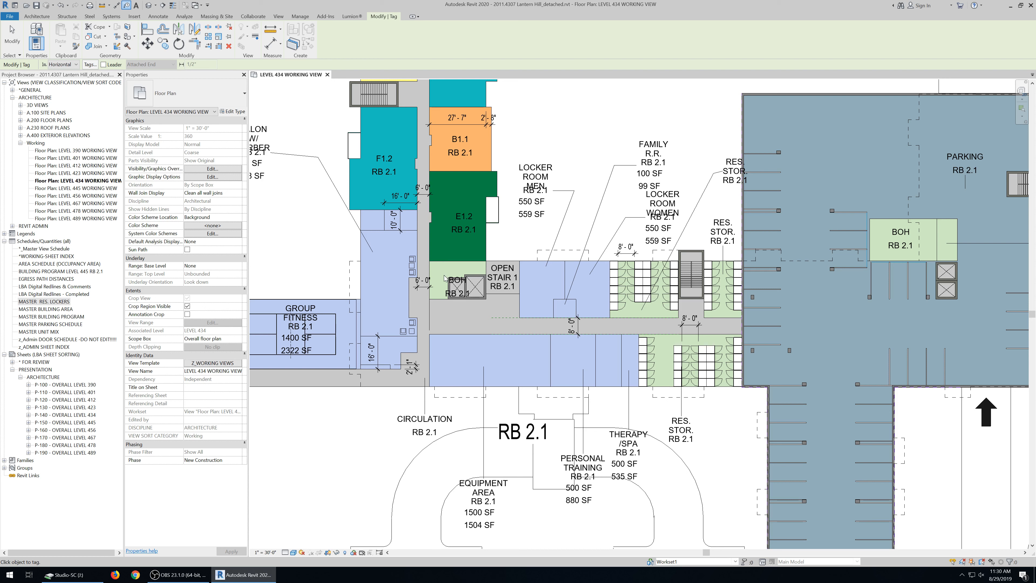
click(659, 316)
scroll(660, 315, up, 1)
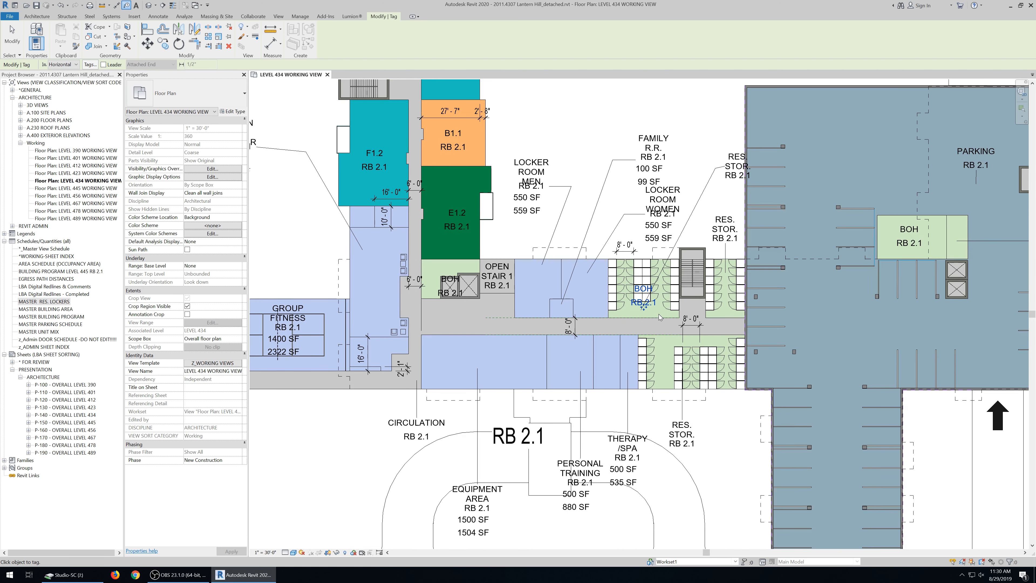
scroll(660, 316, up, 1)
scroll(652, 304, down, 1)
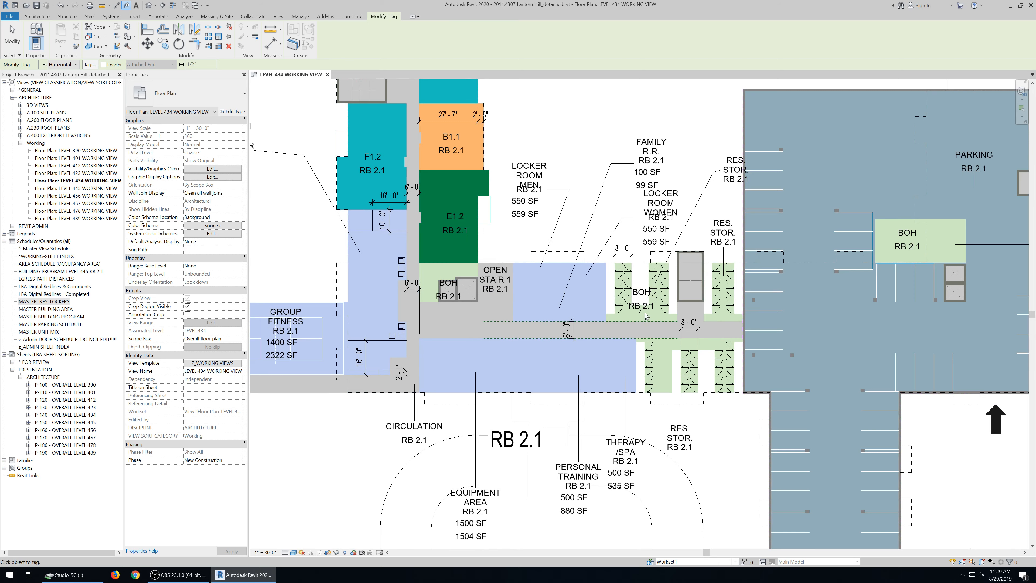
scroll(646, 290, up, 1)
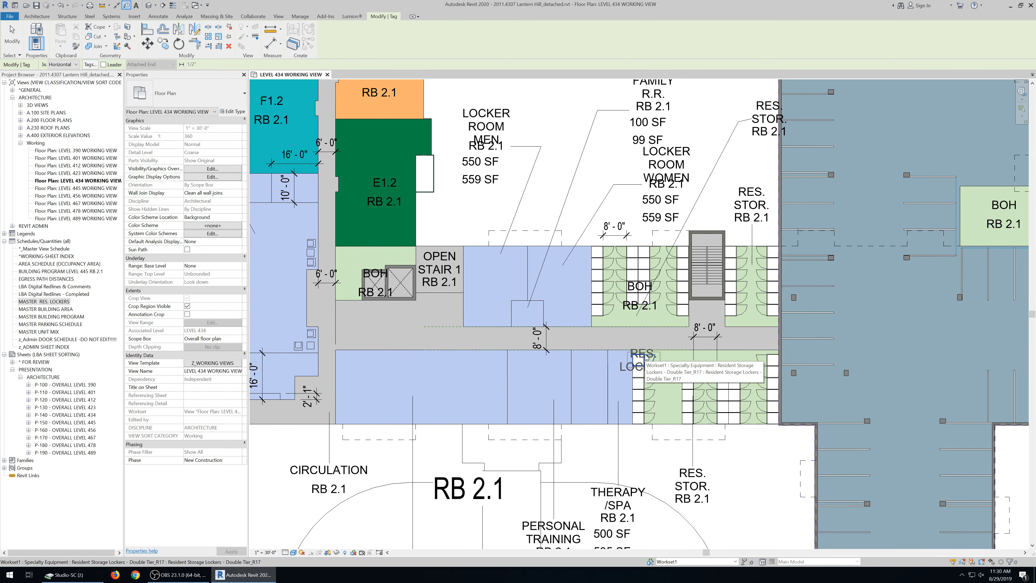
key(Escape)
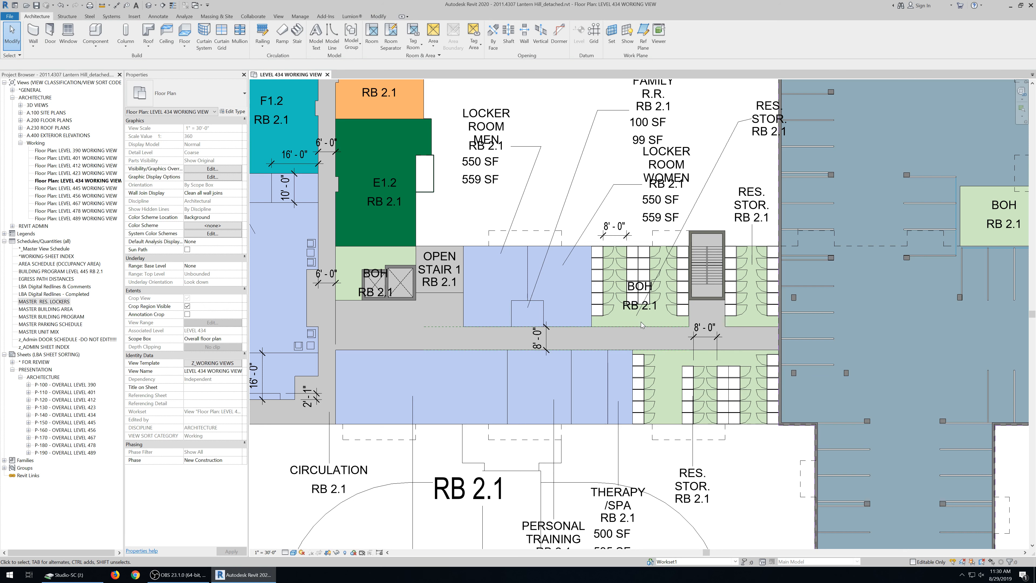
- Select the RES. STOR. tag whose leader reaches the newly tagged storage floor, check its tag type, and deselect it
scroll(641, 322, down, 1)
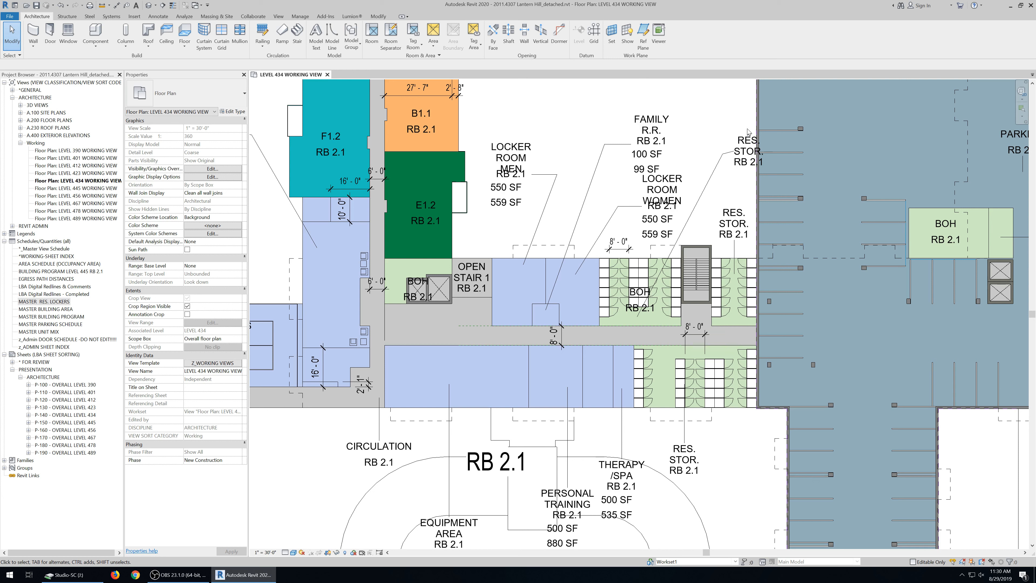
scroll(753, 174, up, 3)
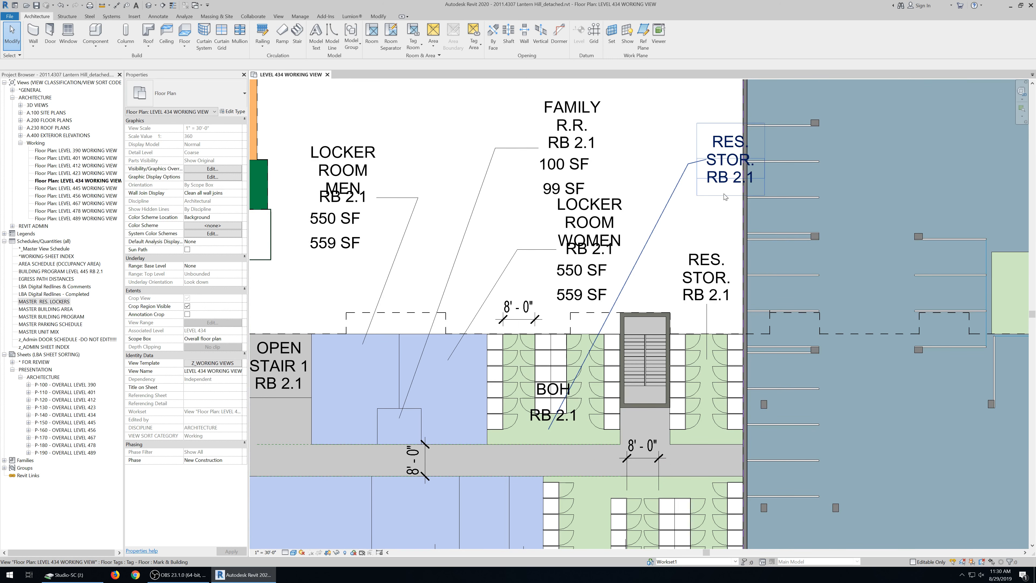
click(725, 176)
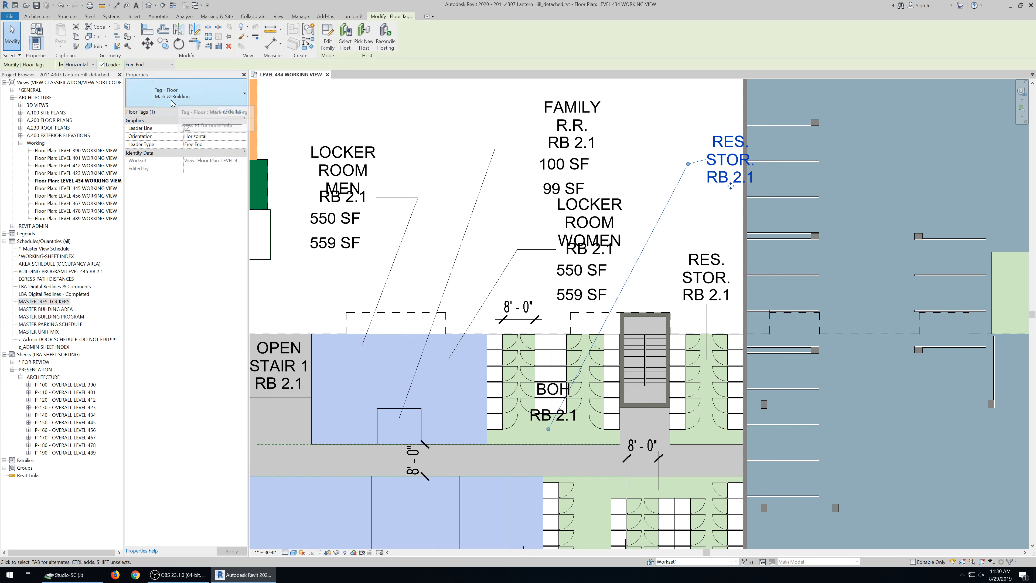
click(634, 305)
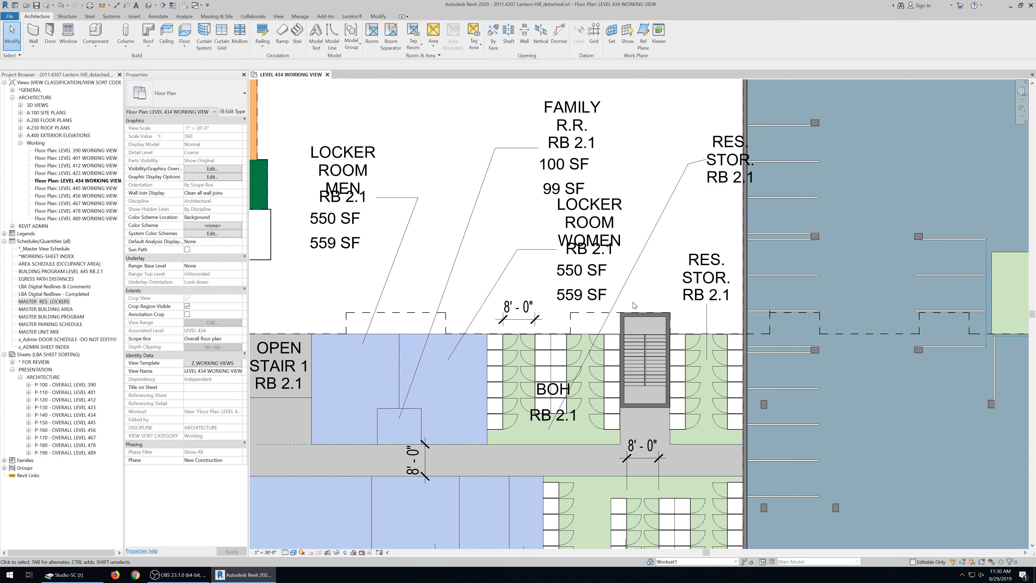
- Select the resident storage floor beside the women's locker room, examine its floor type, mark and building properties, and deselect it
click(584, 338)
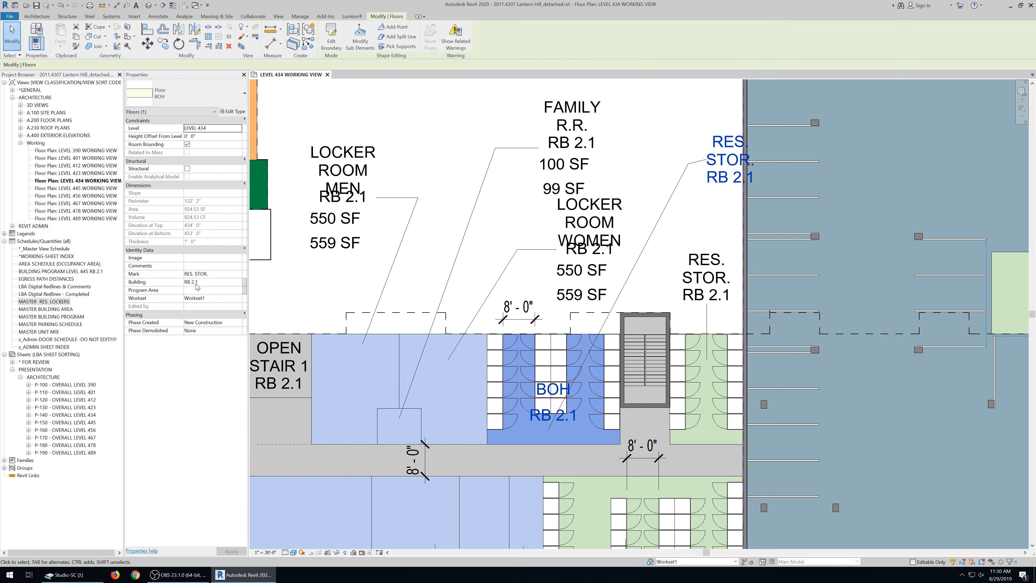
click(629, 125)
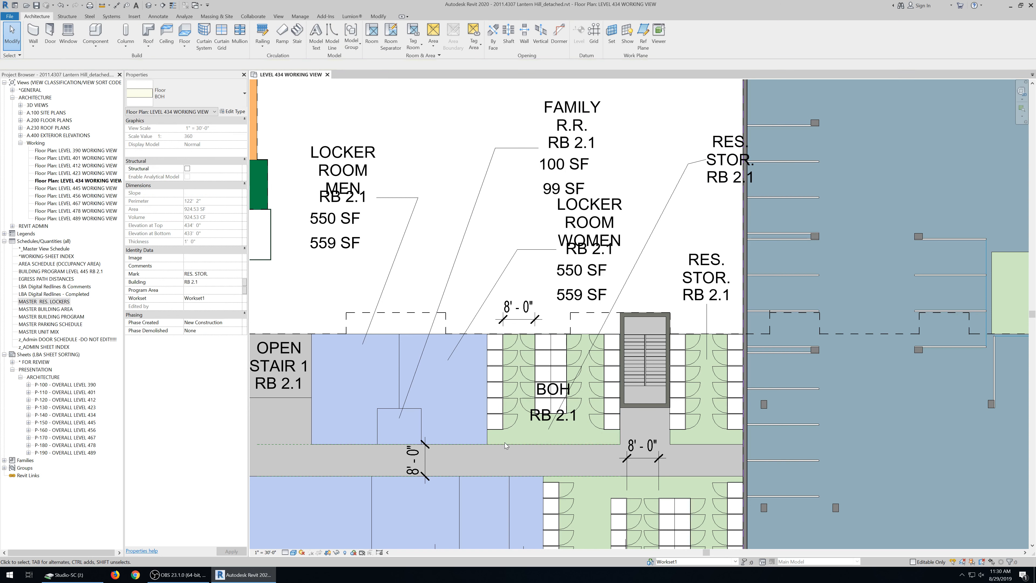
click(542, 444)
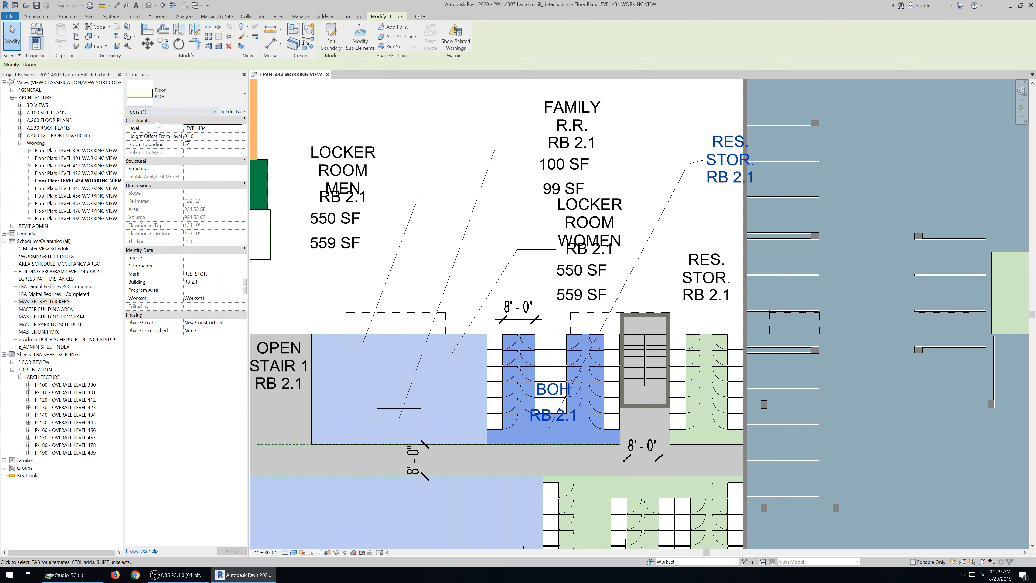
scroll(369, 225, down, 1)
click(445, 137)
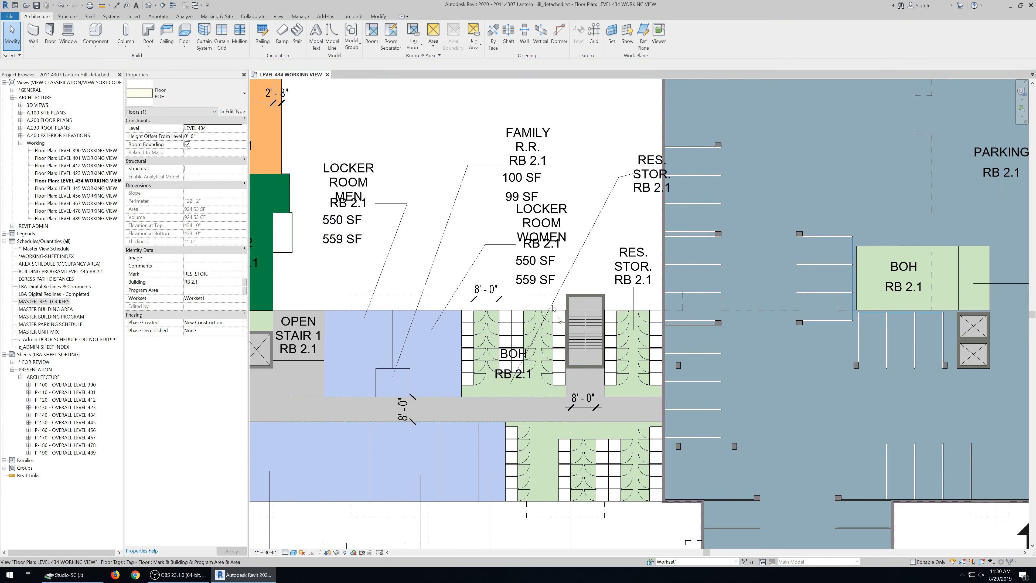
- Select the wall along the upper edge of the RB 2.1 parking area and clear the selection
scroll(591, 367, down, 4)
scroll(627, 422, down, 2)
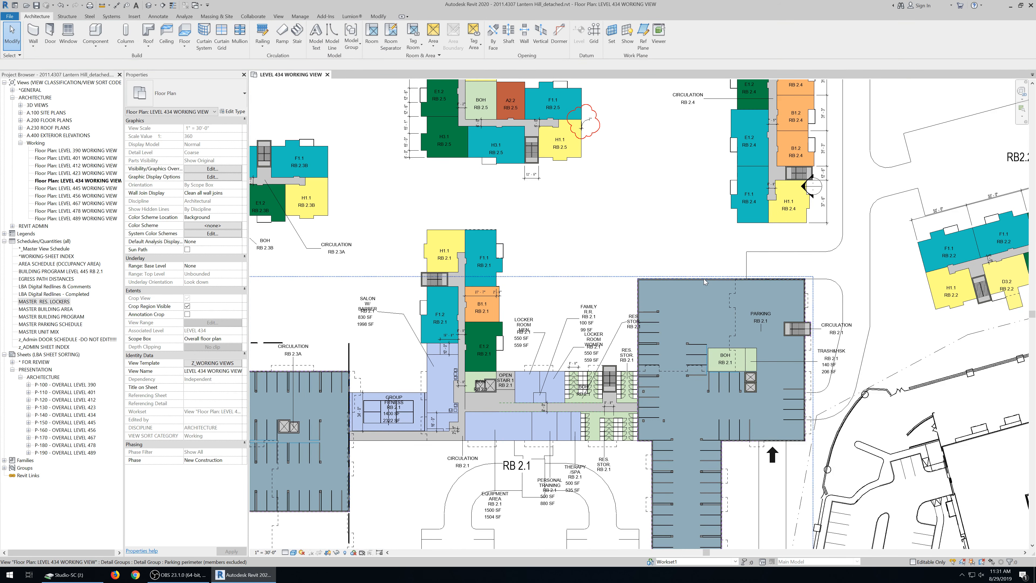
key(Tab)
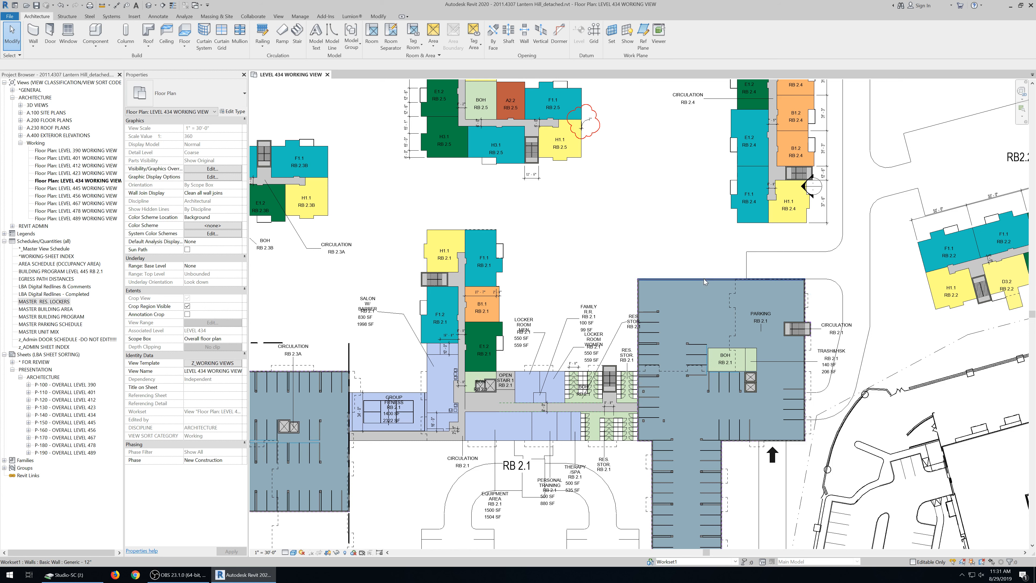
click(703, 278)
click(692, 243)
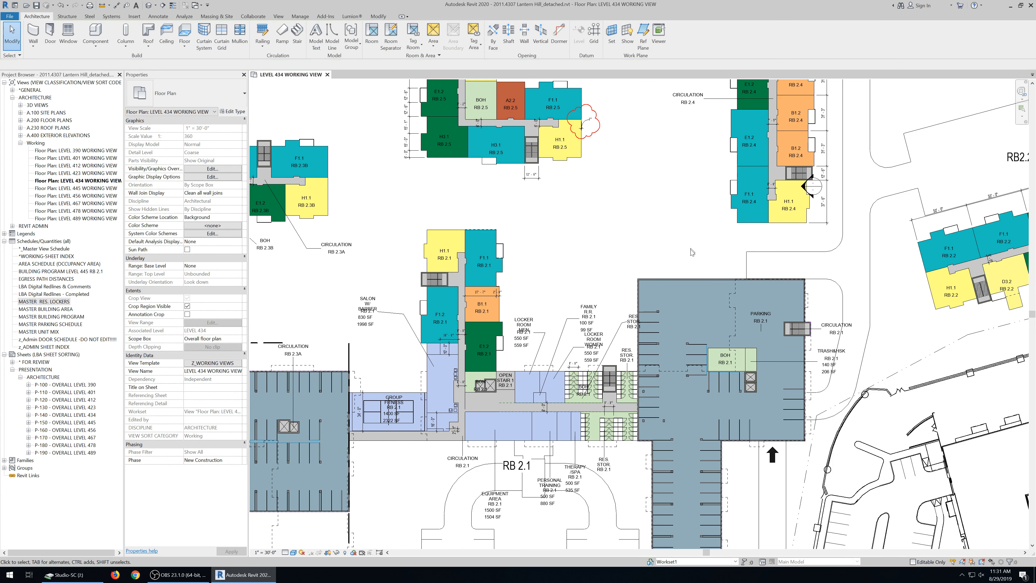
- Select the RB 2.1 parking floor with its wall and detail group, and exclude all categories in the selection filter
drag(691, 249, 669, 290)
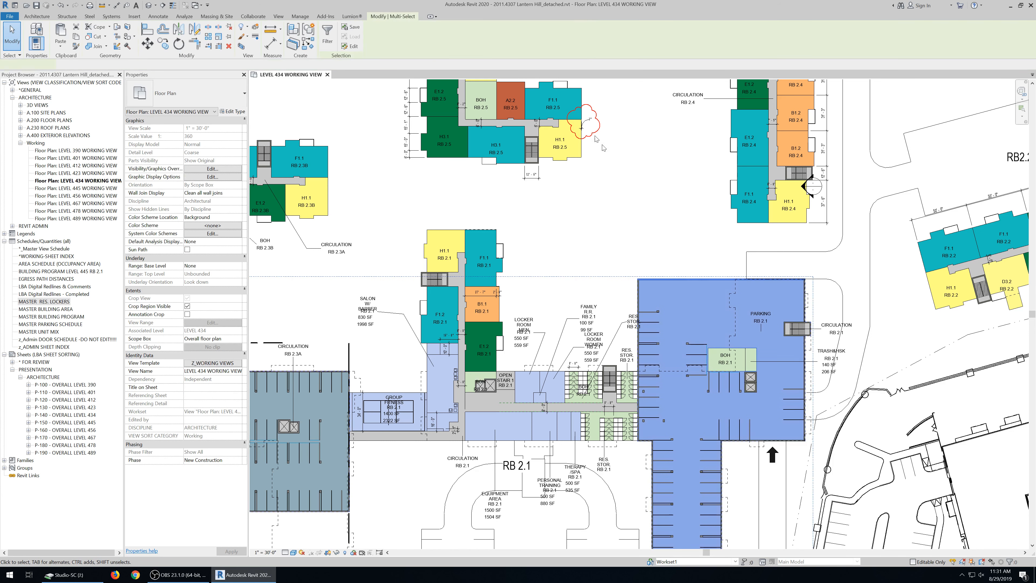
click(328, 37)
click(569, 248)
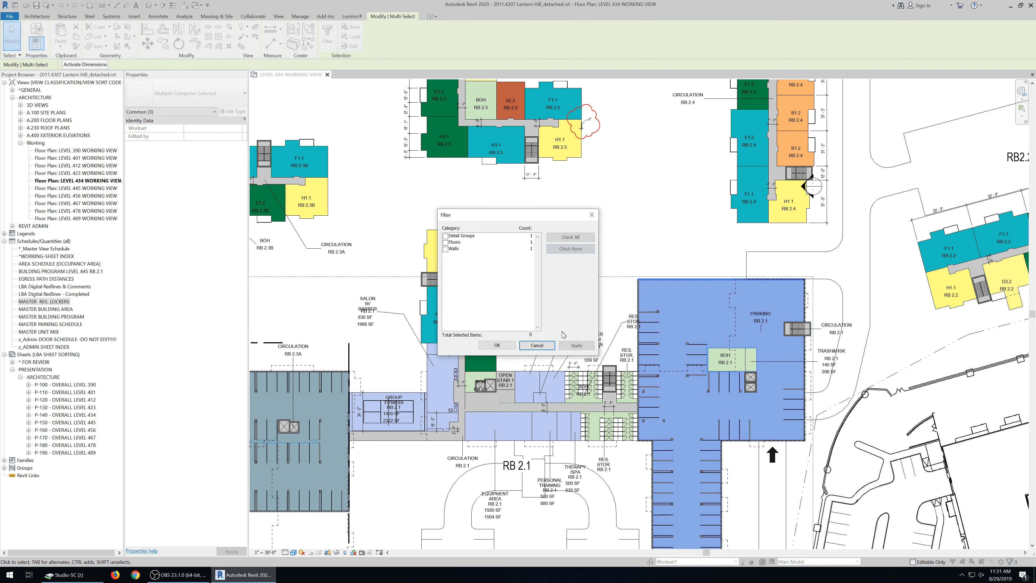
click(497, 345)
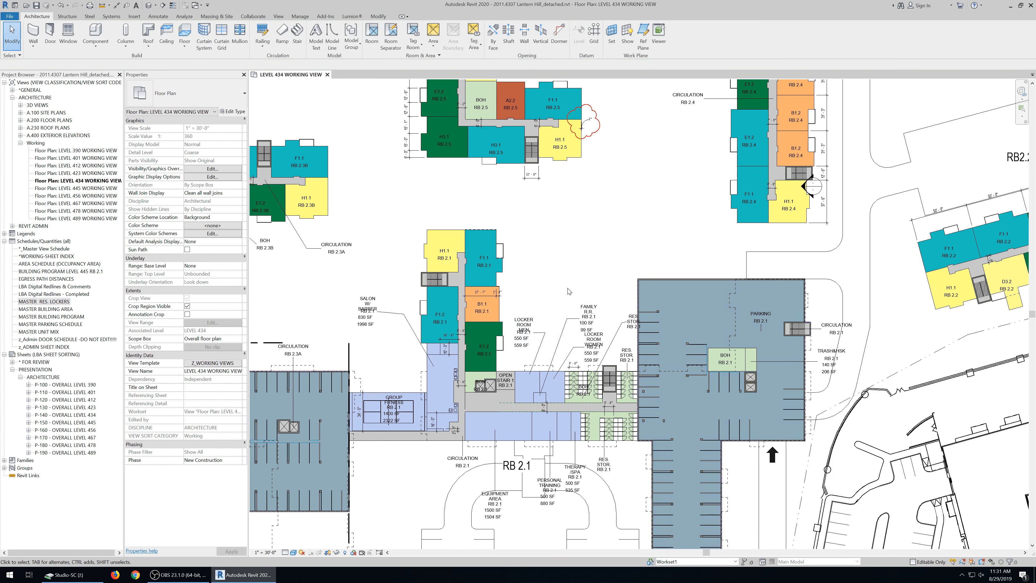
- Select the FAMILY R.R. tag, examine its tag type and its program and actual areas, and reselect it
scroll(567, 322, up, 3)
click(602, 304)
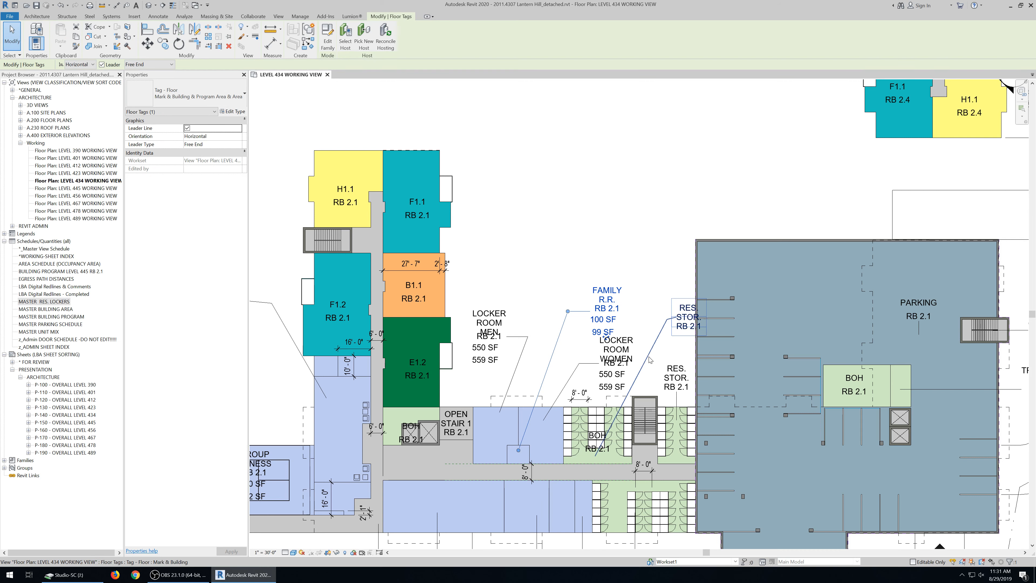
scroll(648, 356, up, 2)
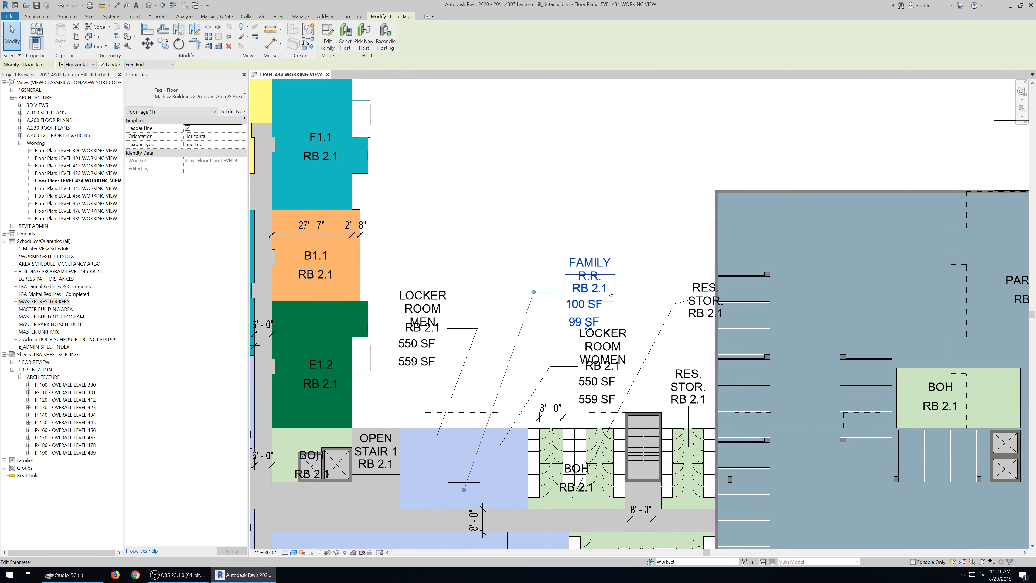
scroll(533, 223, down, 2)
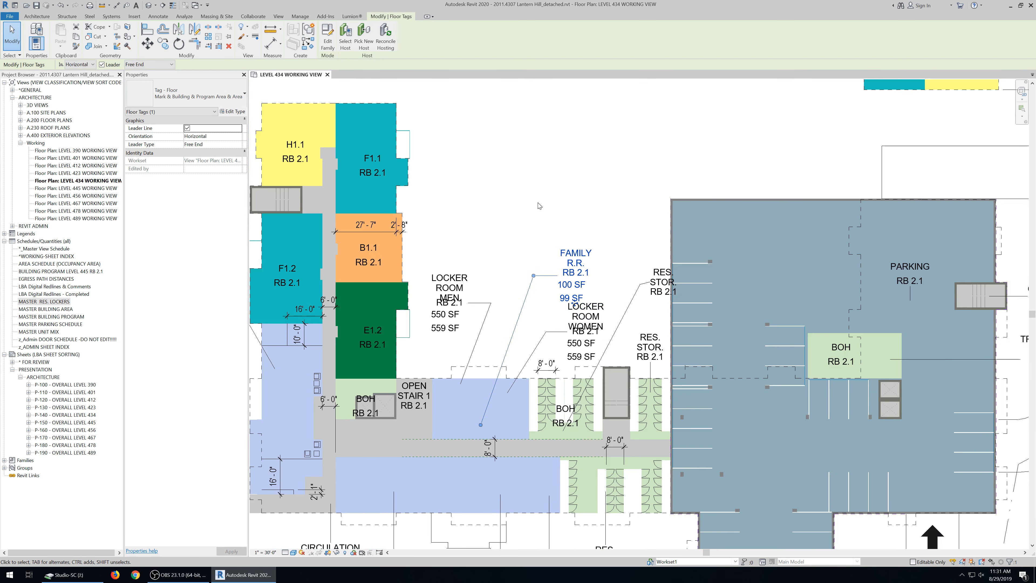
key(Escape)
click(559, 280)
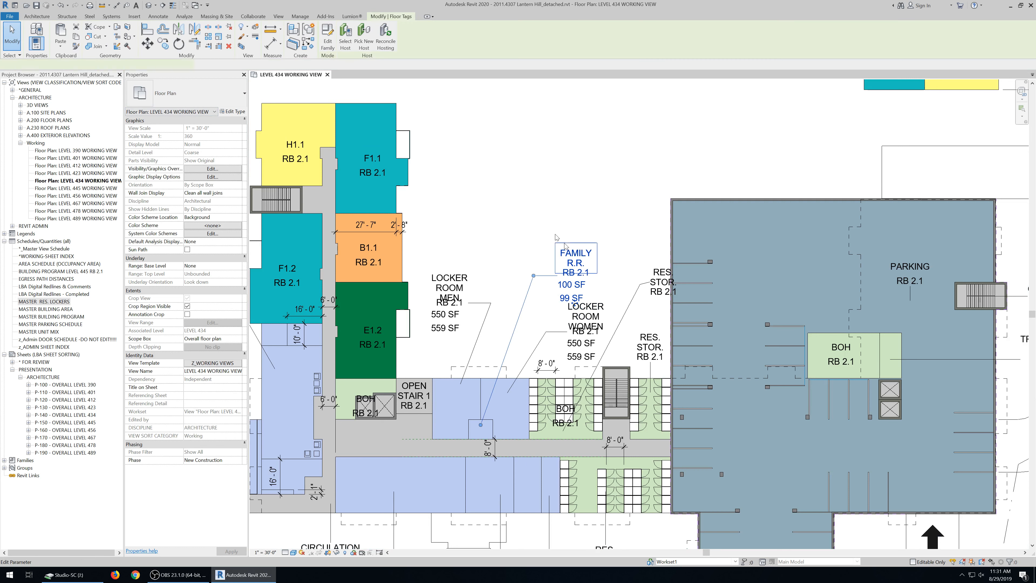
- List the floor tag types available for the FAMILY R.R. tag, and open sheet P-120 - OVERALL LEVEL 412
click(228, 97)
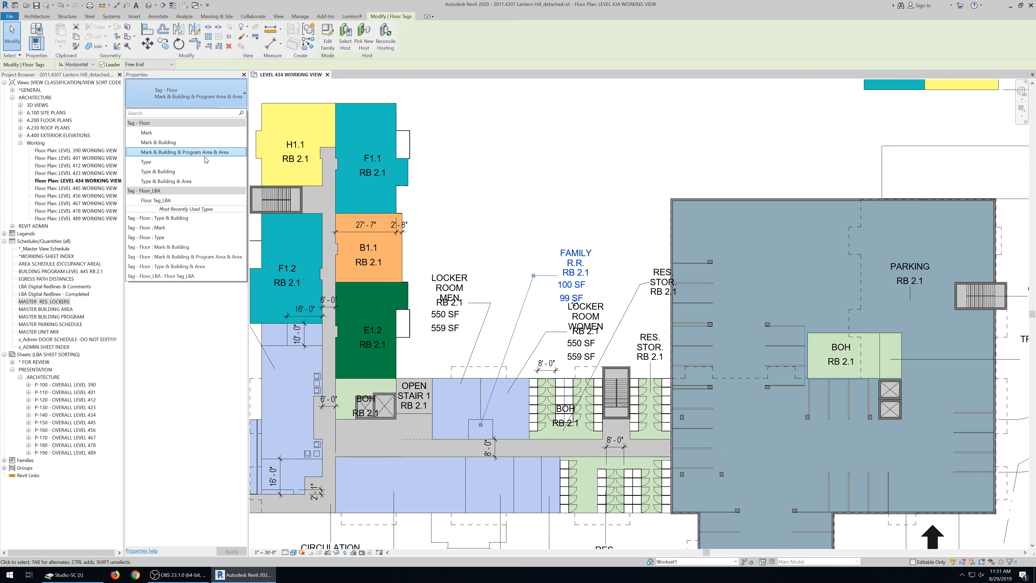
click(85, 401)
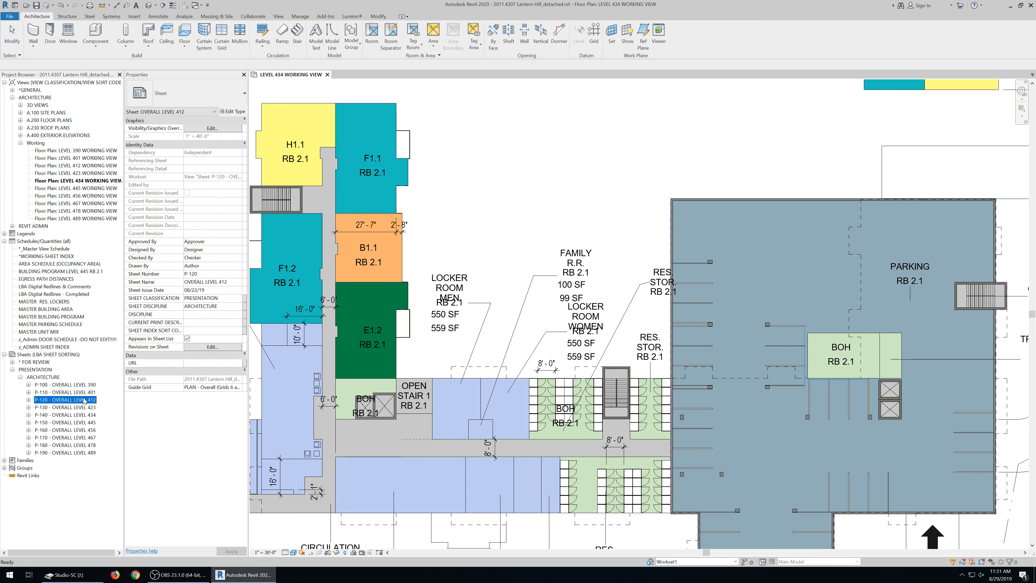
double_click(85, 401)
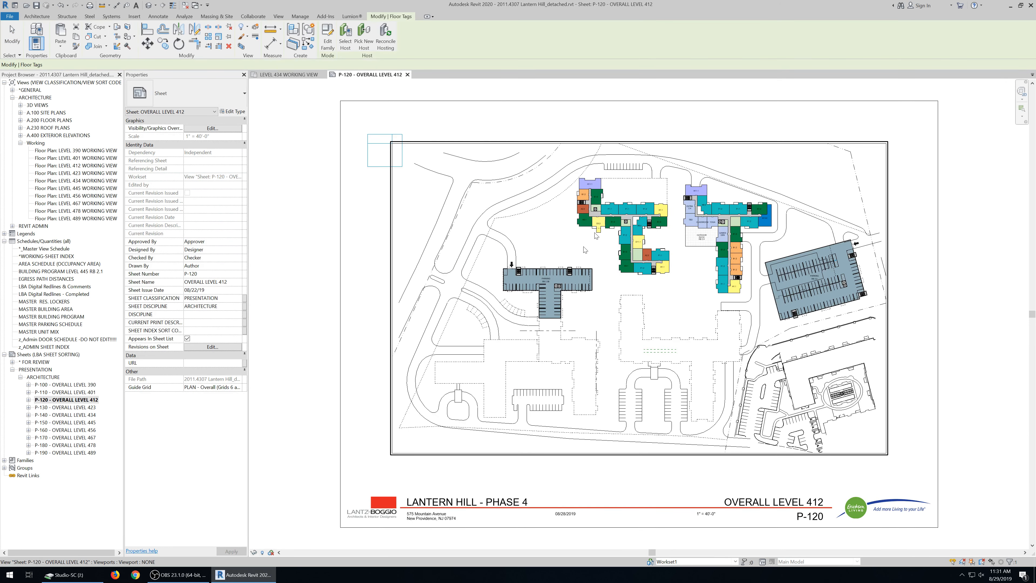
- Activate the Level 412 plan viewport on the sheet, examine the D11.1 unit's floor tag type, and deselect the tag
scroll(657, 211, up, 3)
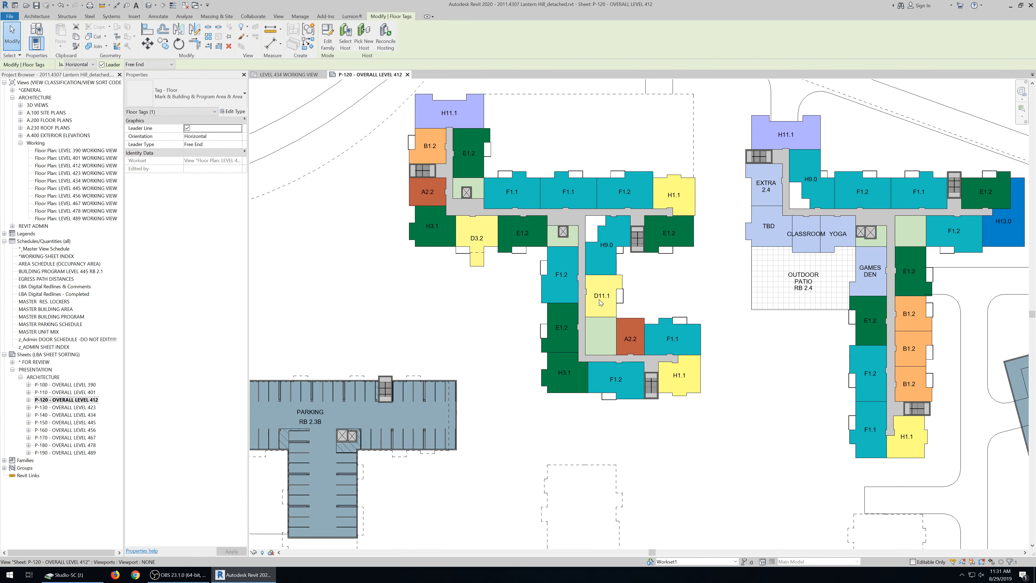
click(601, 301)
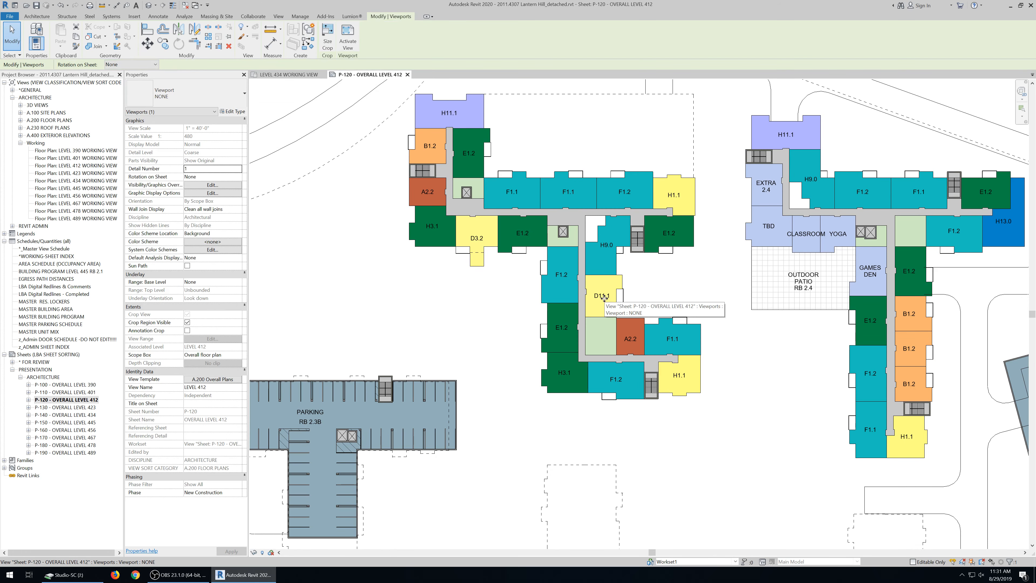
click(601, 297)
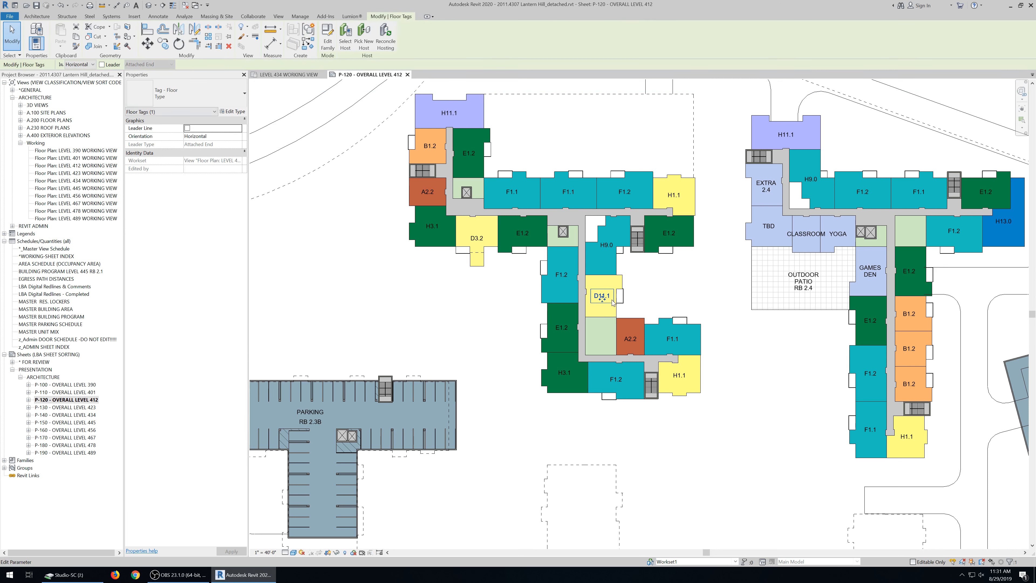
key(Escape)
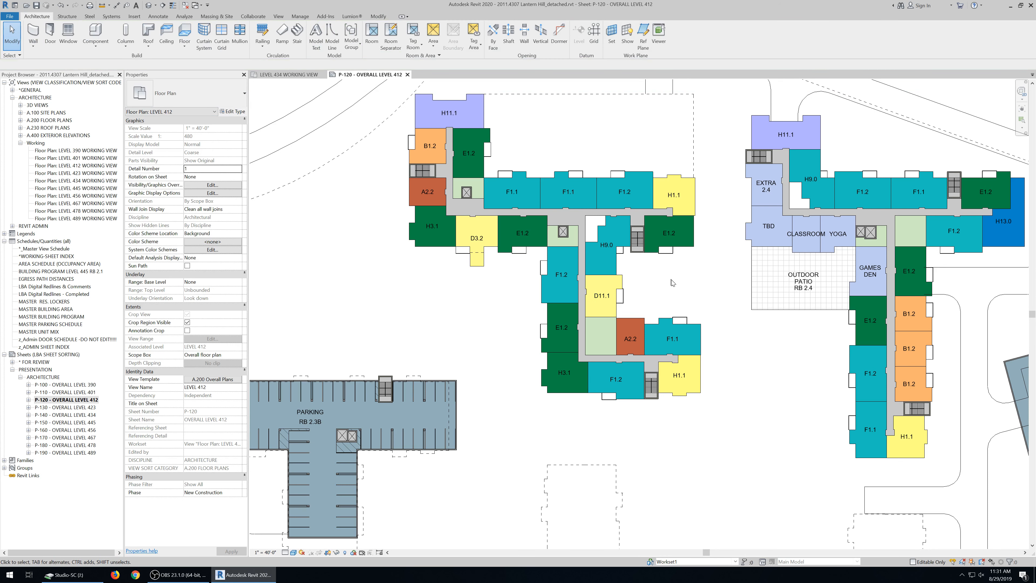
click(802, 235)
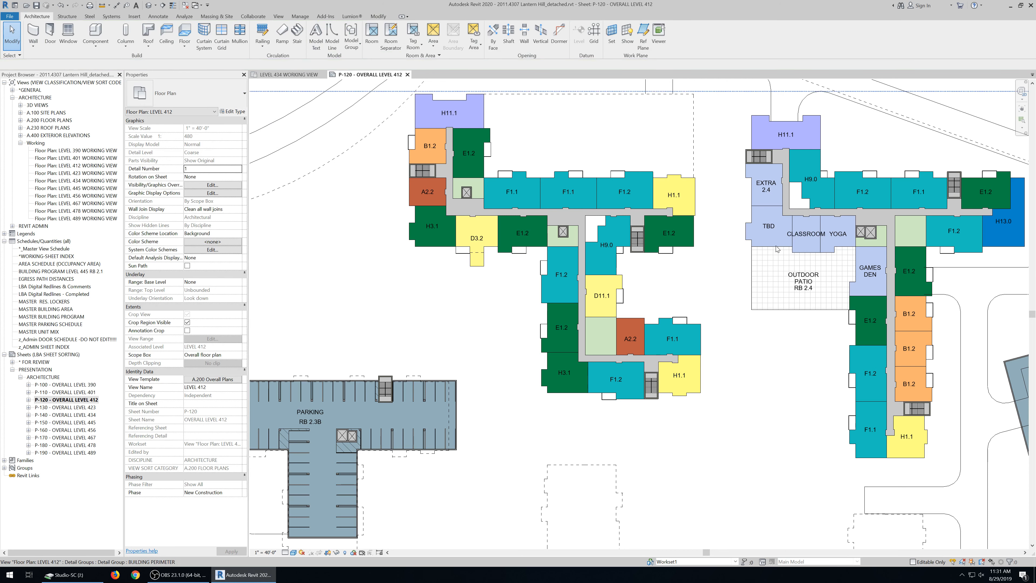
- Select the D3.2 unit's floor tag and list the tag types available for it
scroll(702, 294, down, 1)
scroll(702, 294, down, 1)
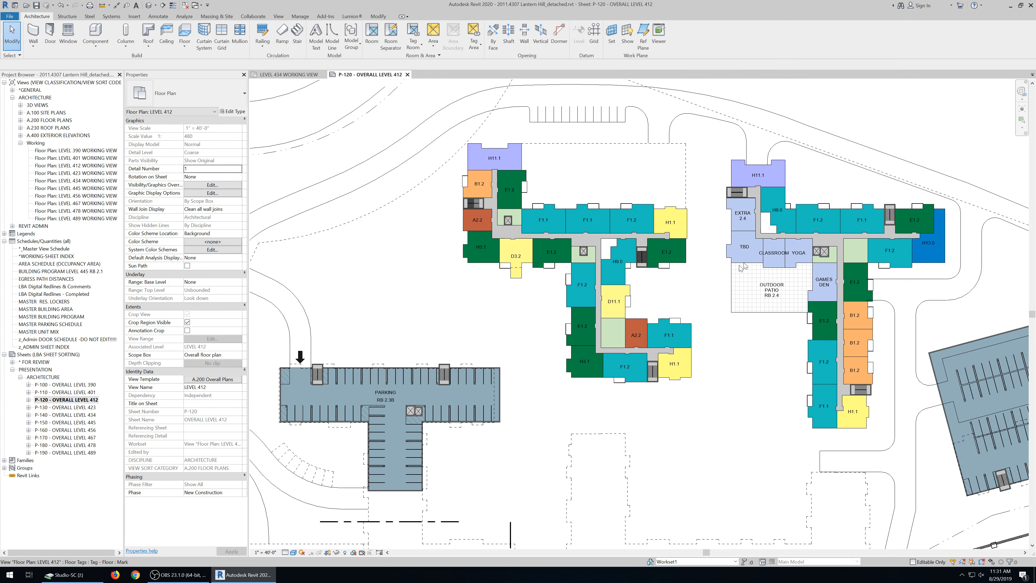
scroll(429, 230, up, 2)
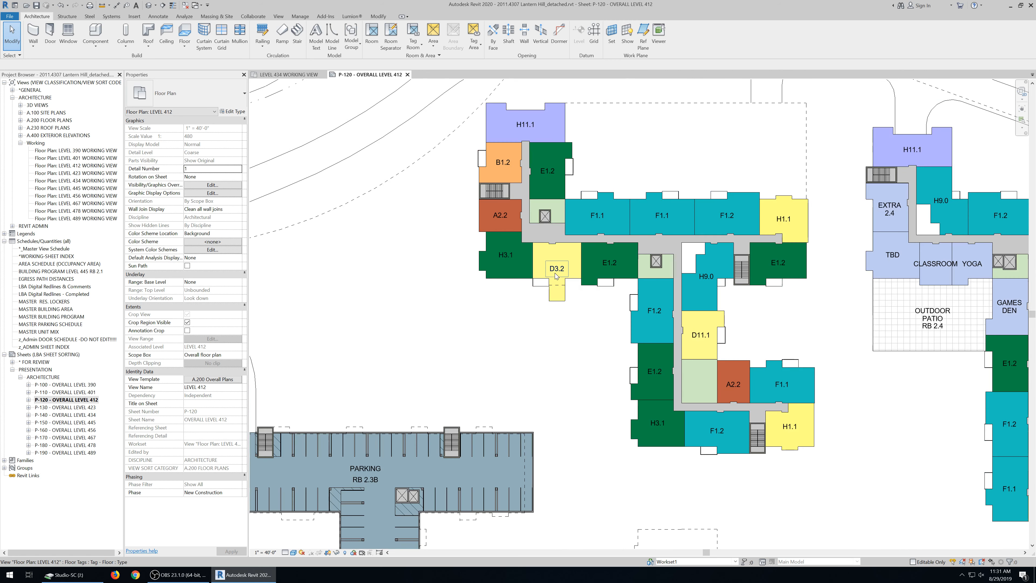
click(557, 268)
click(241, 101)
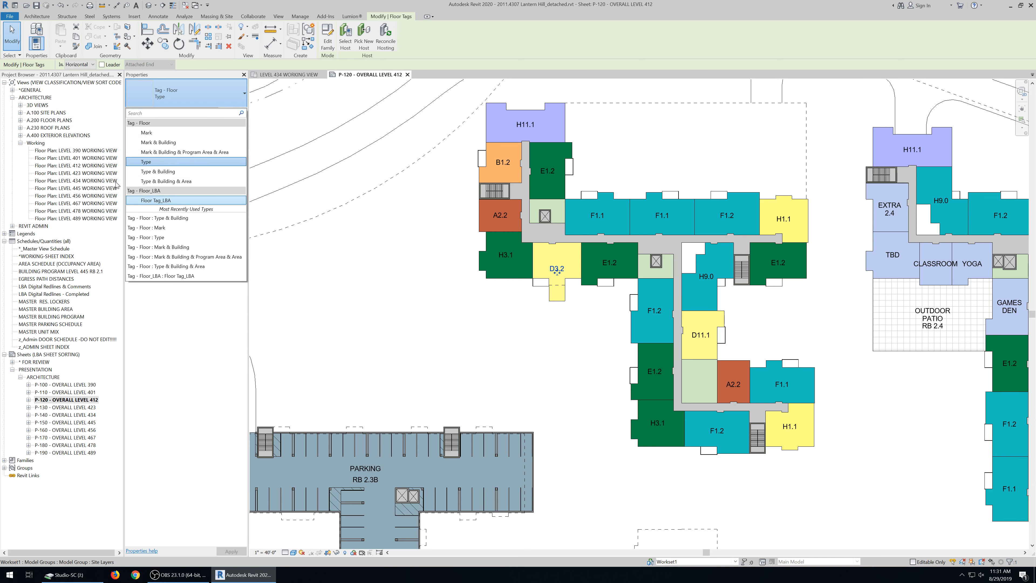
- Open the LEVEL 412 WORKING VIEW floor plan and examine the program and area tags around the RB 2.4 patio and amenity rooms
double_click(96, 165)
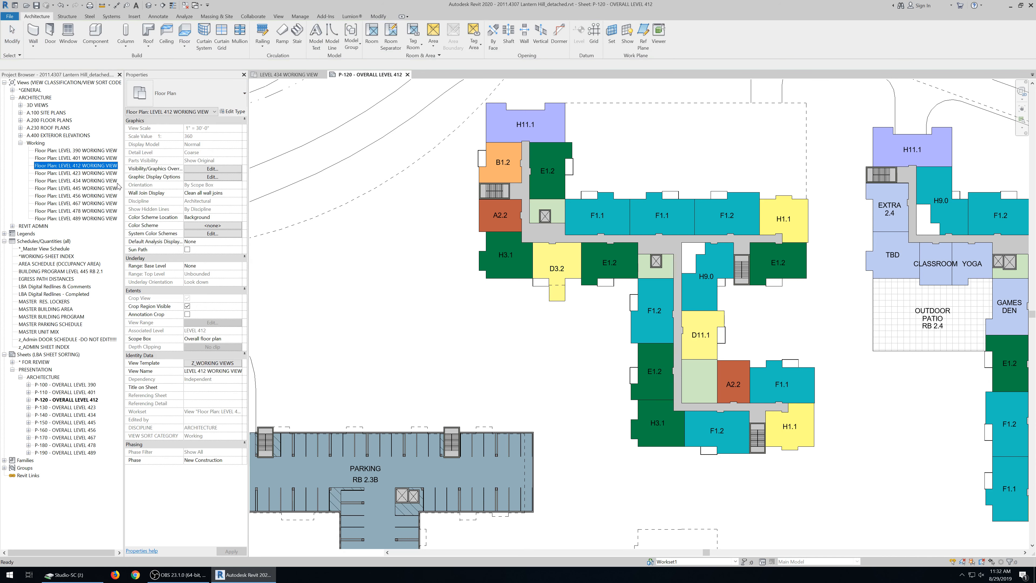
scroll(663, 130, up, 2)
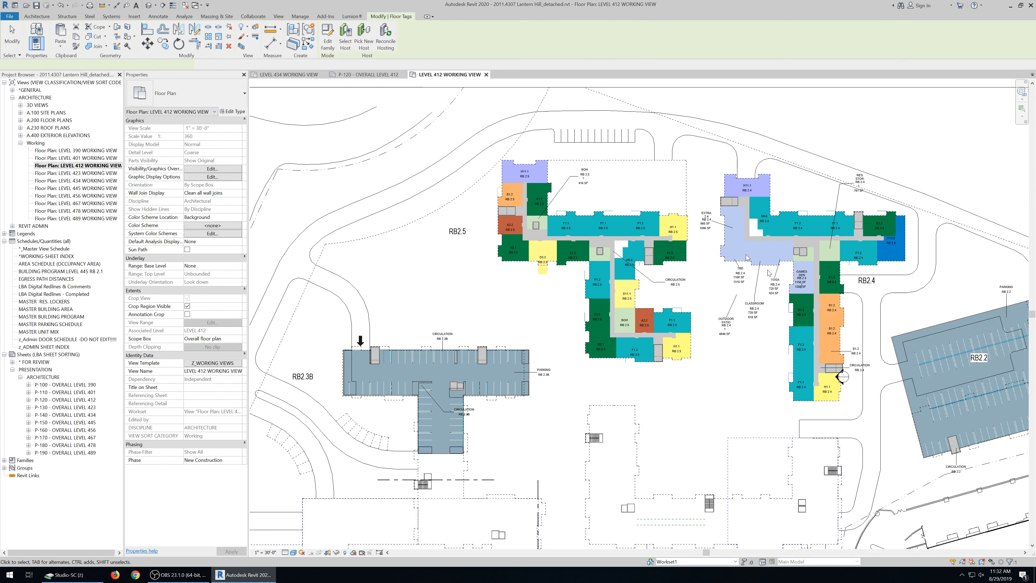
scroll(675, 206, up, 2)
scroll(875, 336, up, 2)
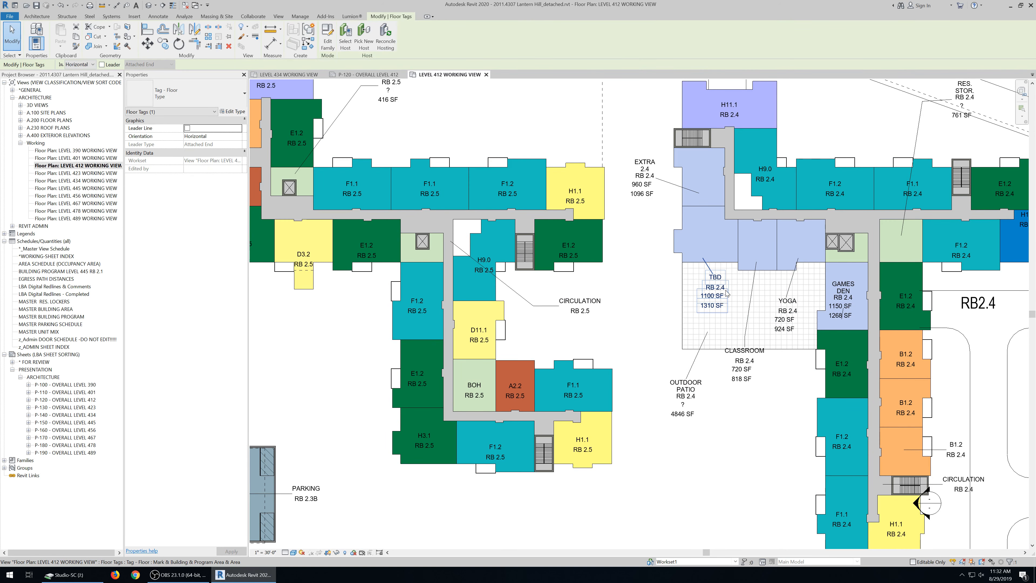
scroll(725, 289, up, 2)
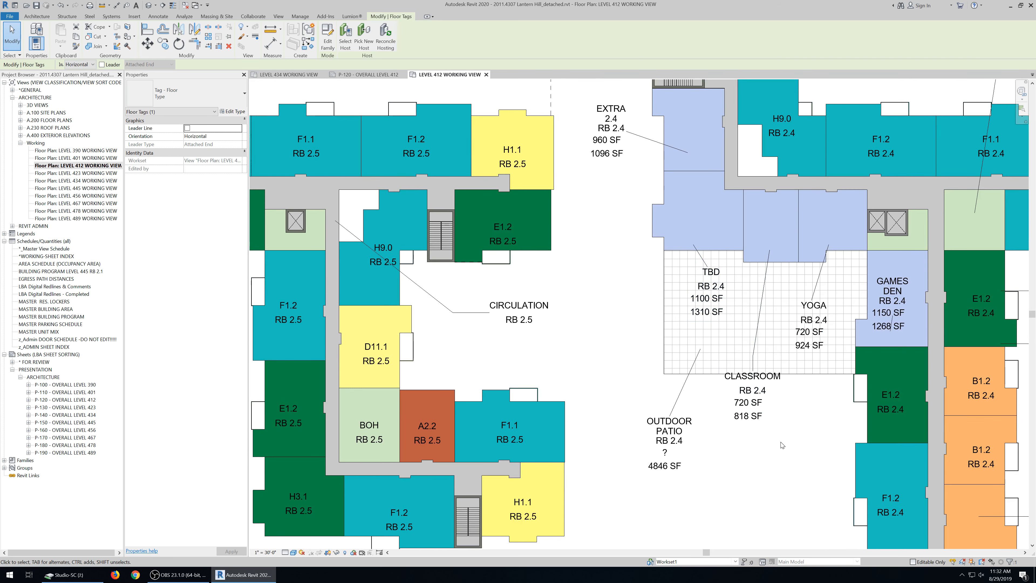
scroll(630, 405, down, 5)
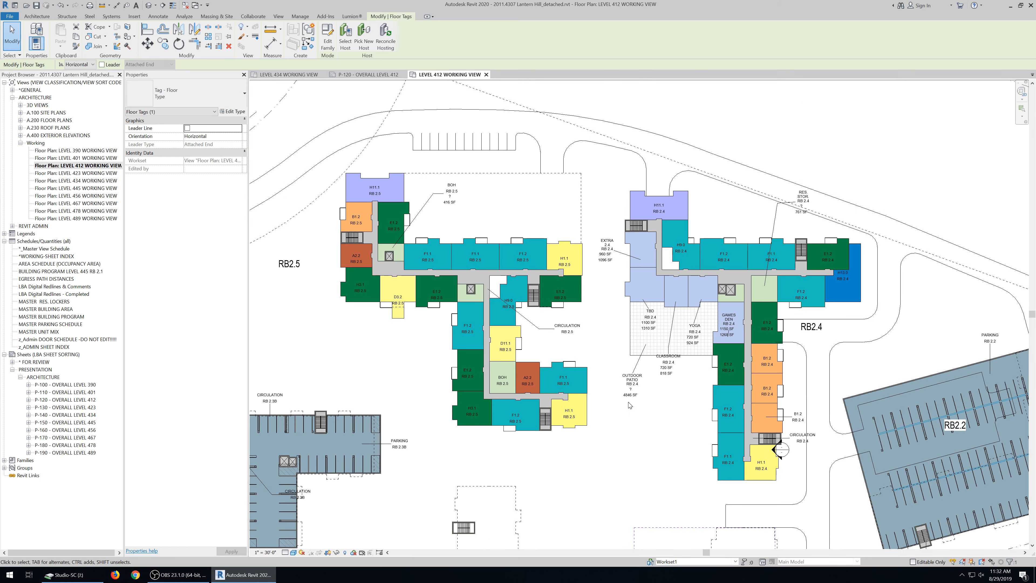
scroll(526, 346, down, 1)
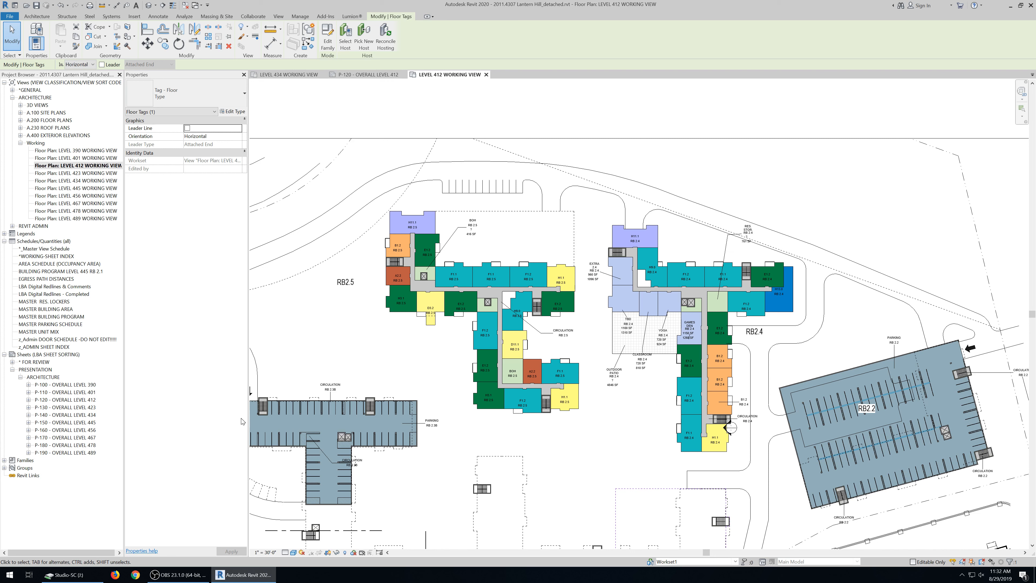
- Select the master resident lockers, building area, building program, parking and unit mix schedules in turn, and close all inactive views
click(51, 302)
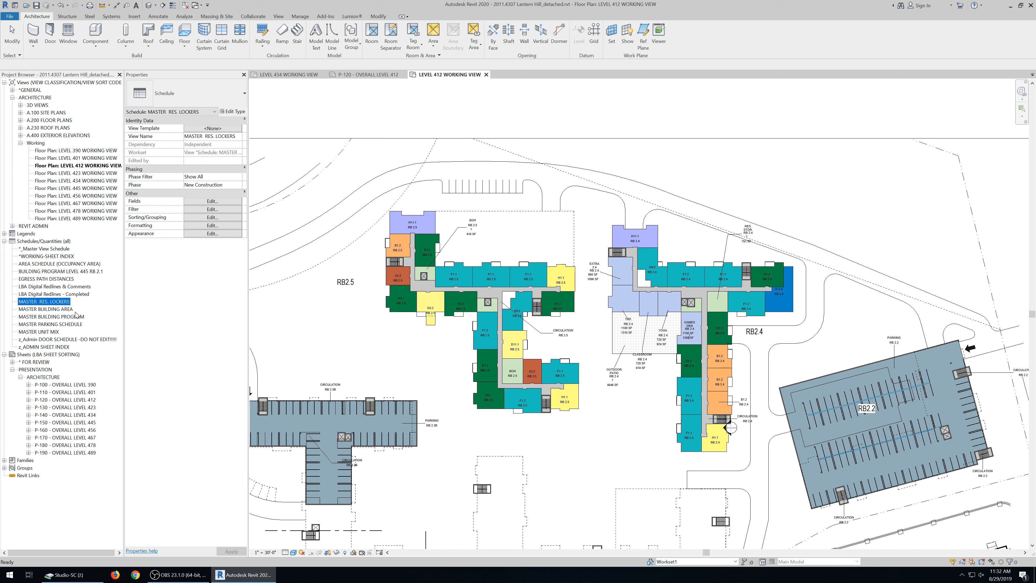
click(68, 310)
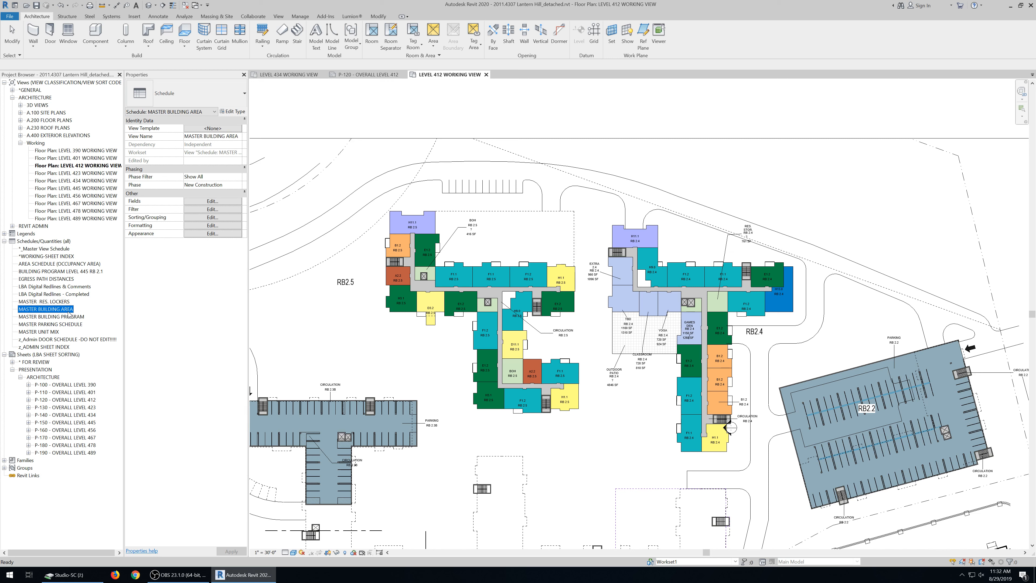
click(71, 318)
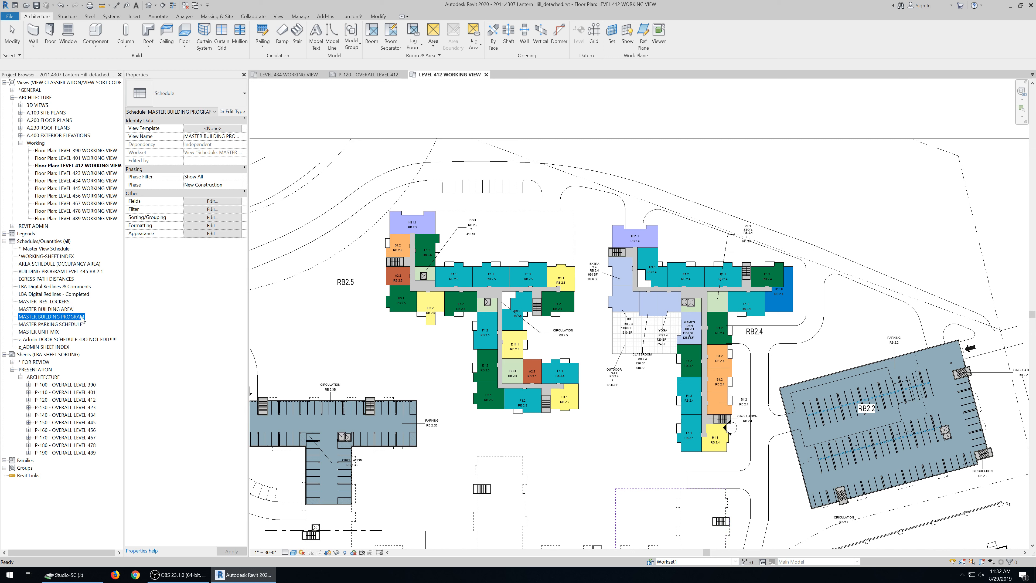
click(73, 325)
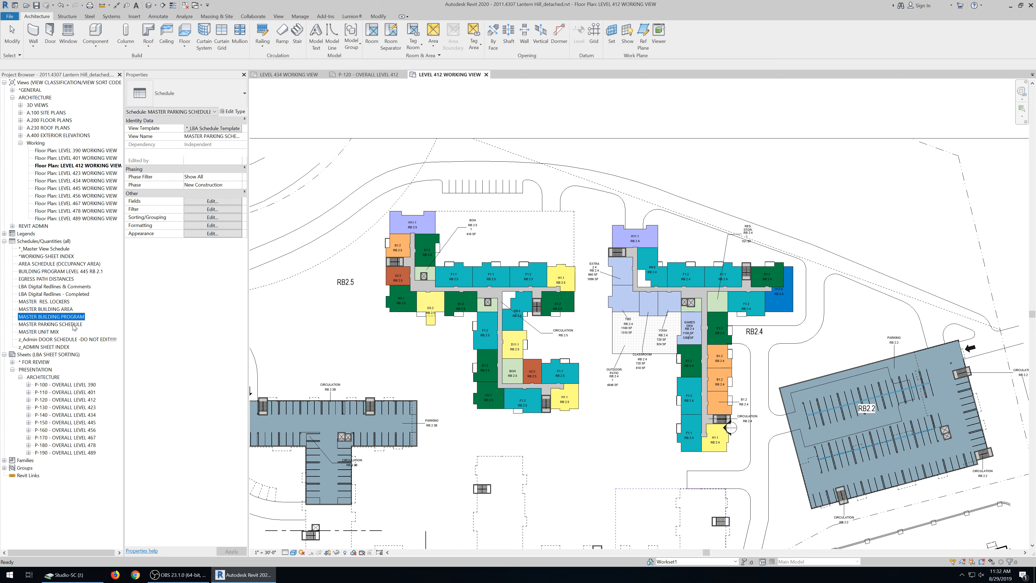
click(56, 332)
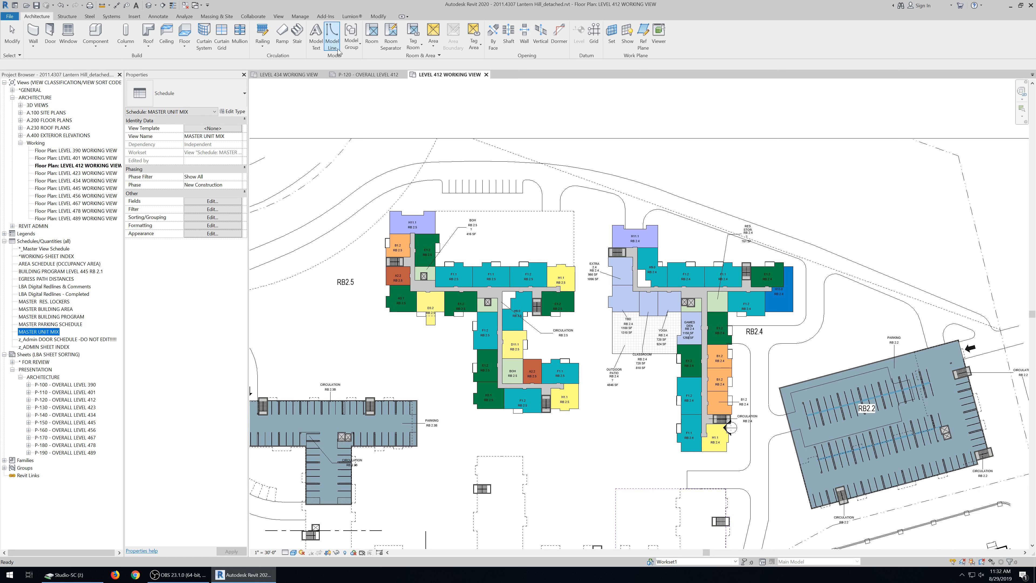
click(185, 5)
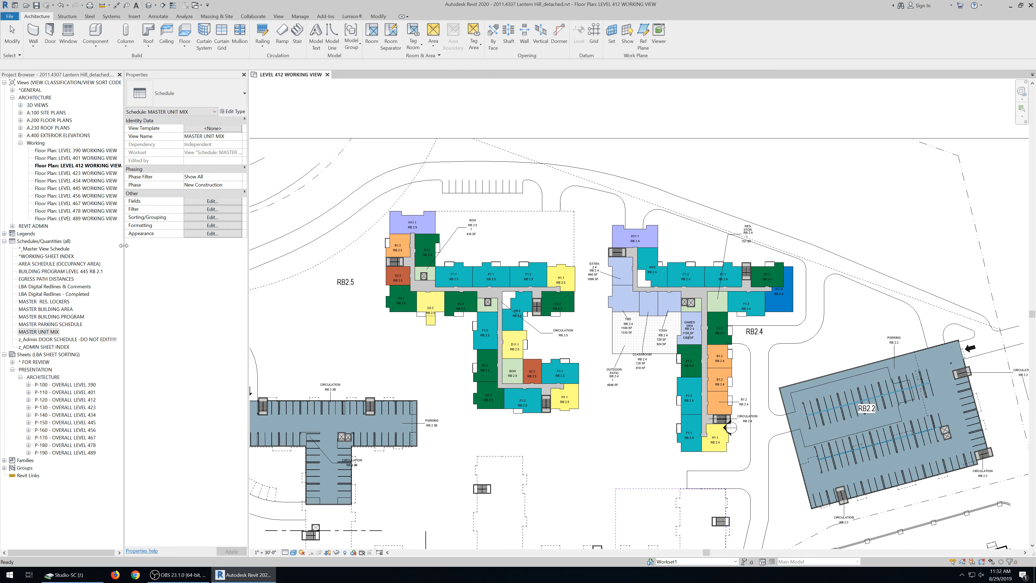
- Open the MASTER UNIT MIX schedule and tile it beside the LEVEL 412 WORKING VIEW floor plan
double_click(47, 331)
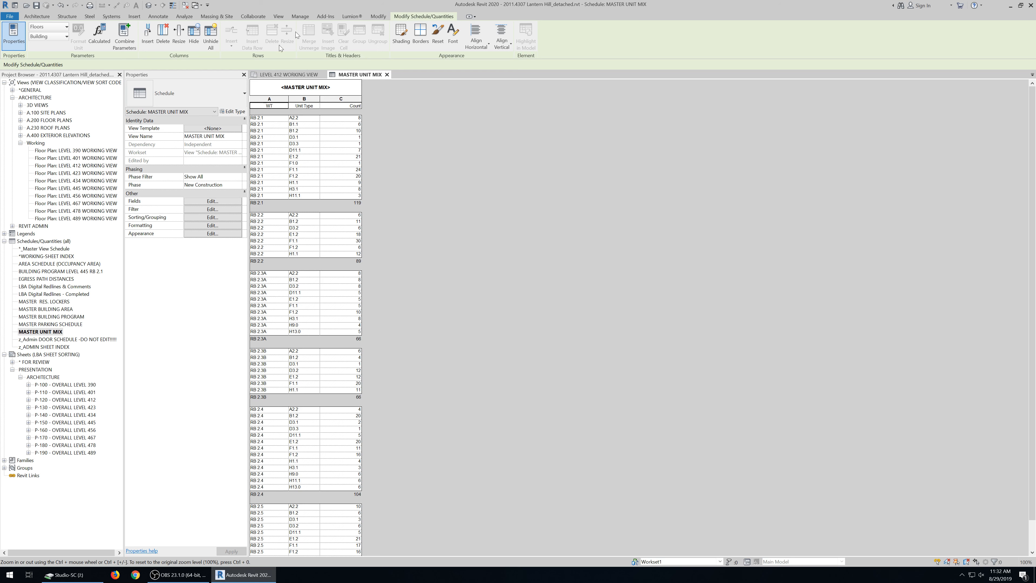
click(272, 77)
key(w)
key(t)
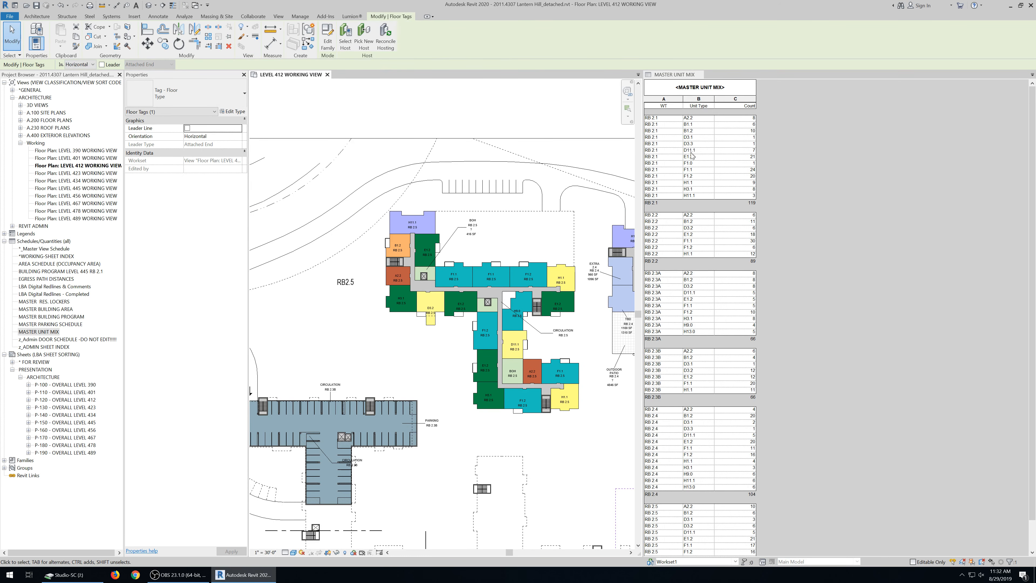
click(666, 166)
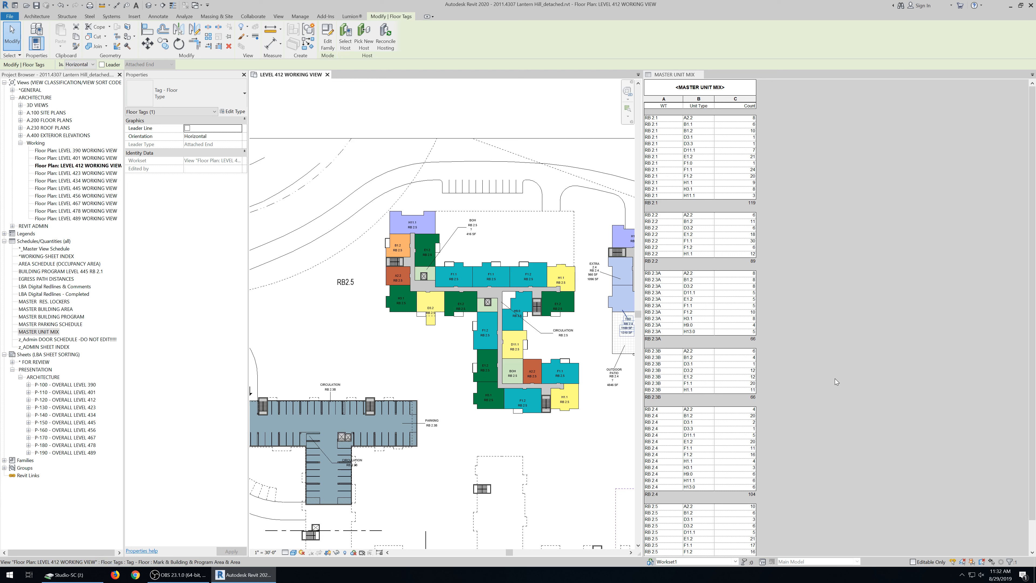
- Unhide the Type Comments field so it appears as a column in the MASTER UNIT MIX schedule
click(212, 217)
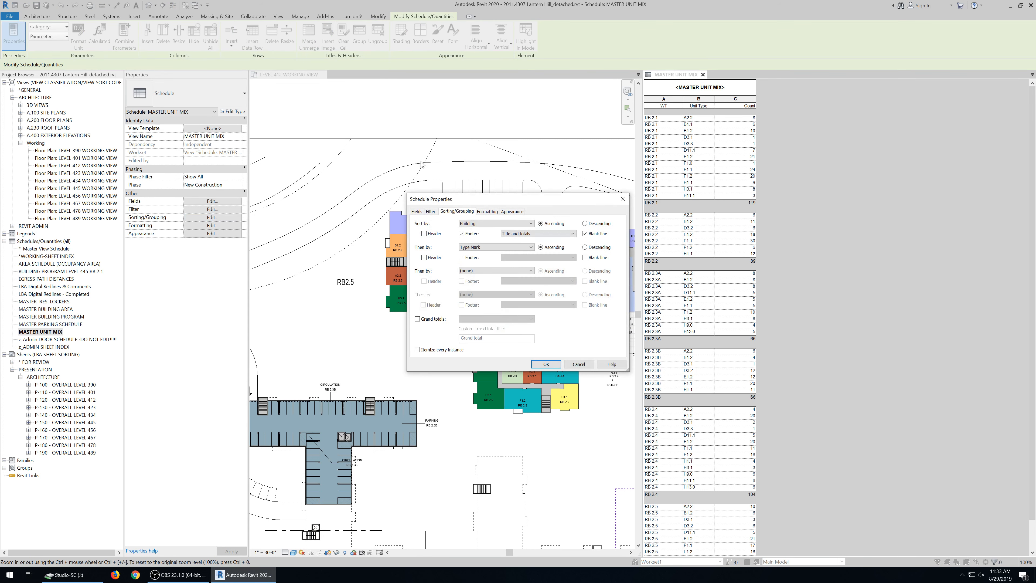
click(416, 211)
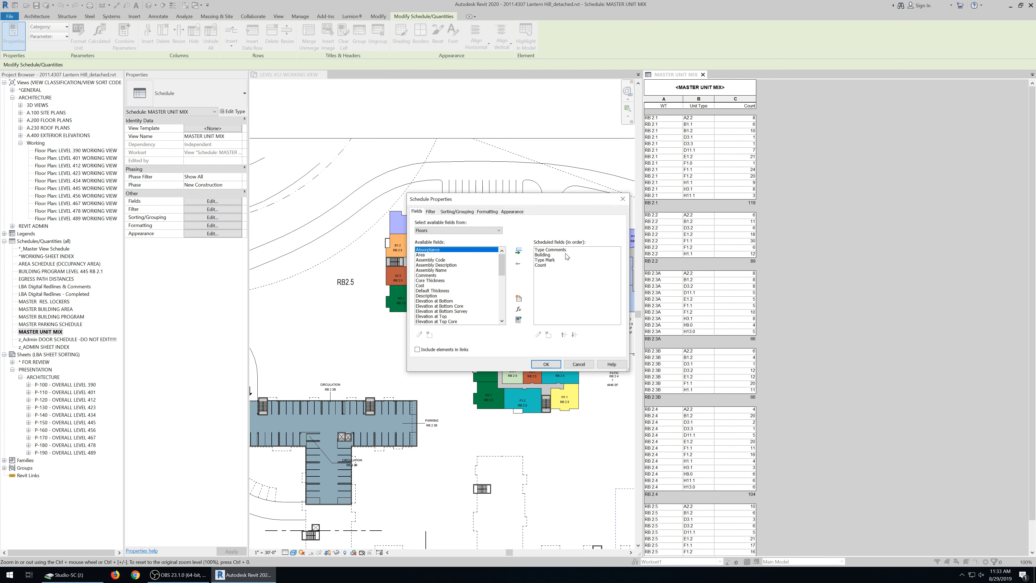
click(511, 214)
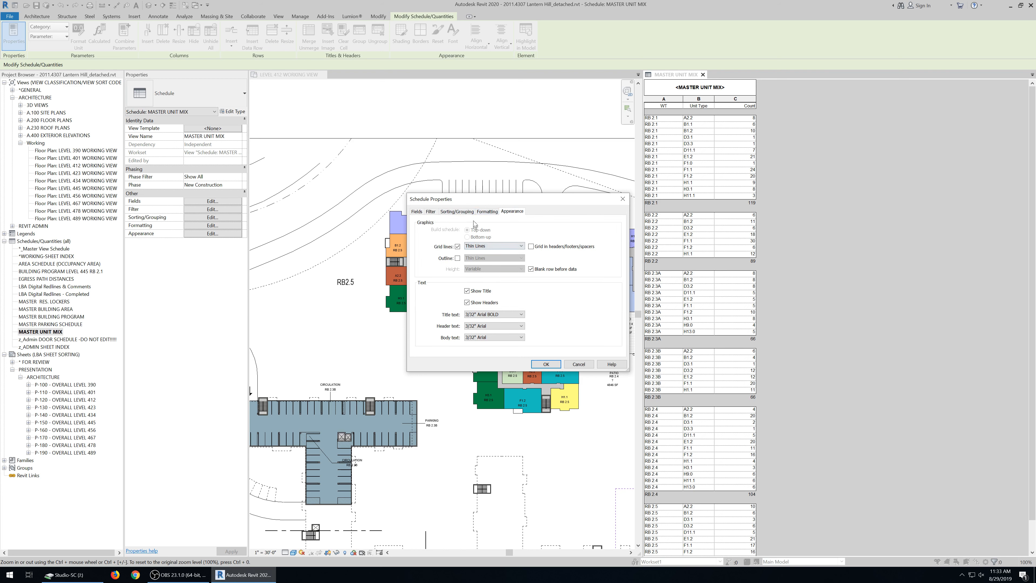
click(484, 212)
click(519, 301)
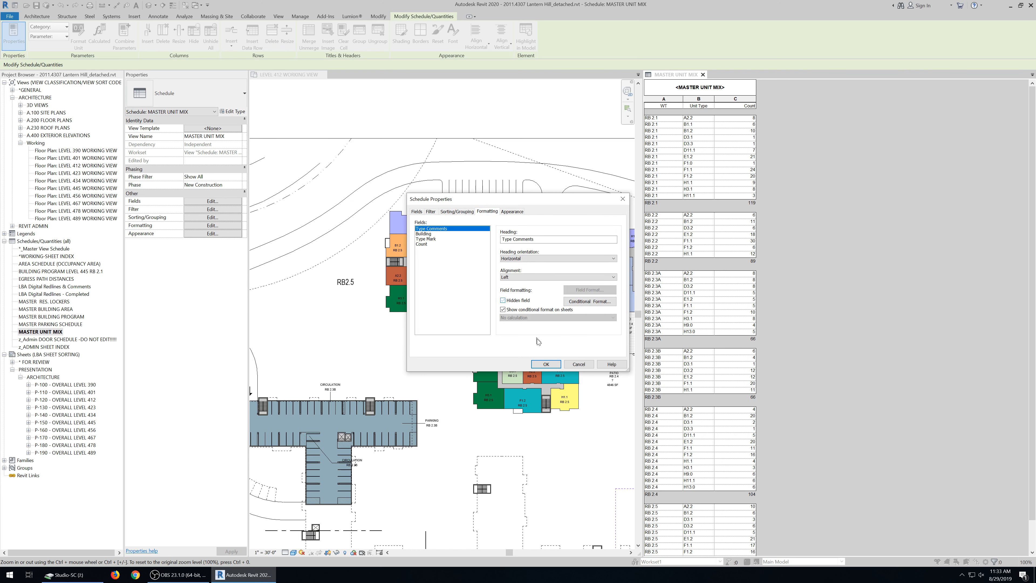
click(417, 212)
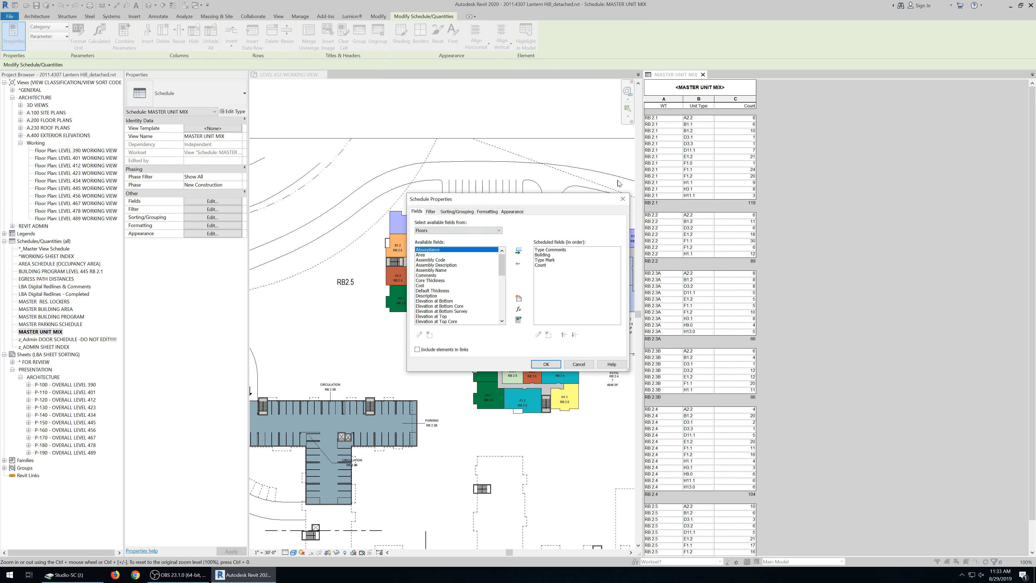
click(546, 364)
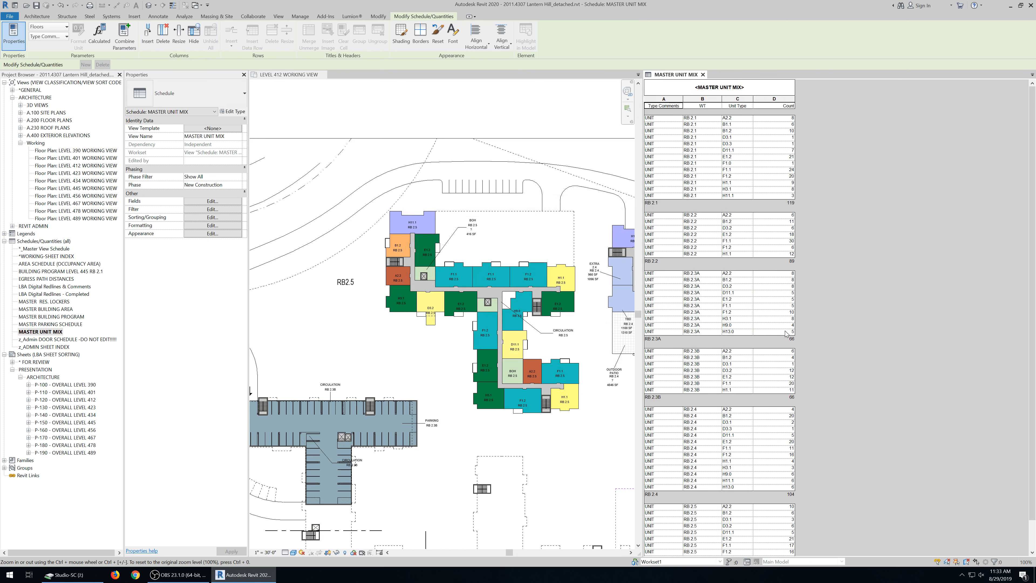
- Review the schedule's field order, sorting and grouping, and Count formatting, and look through the unit totals per building
click(223, 202)
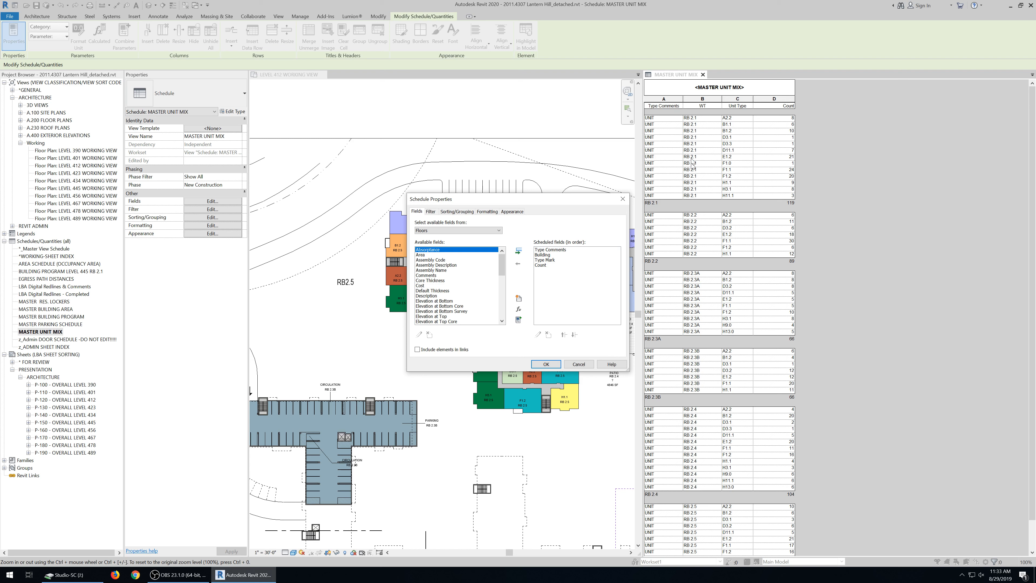
click(554, 262)
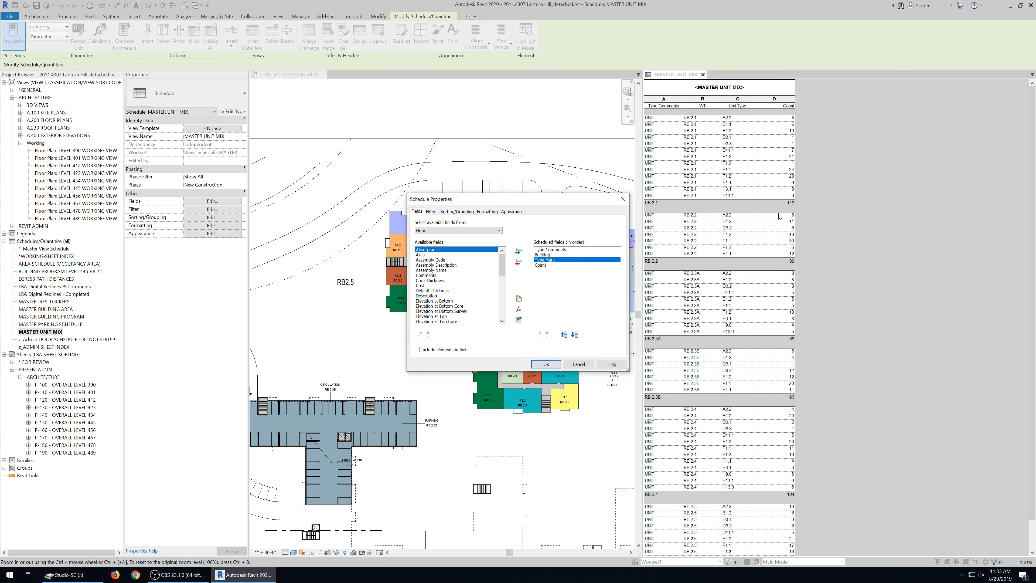
click(460, 212)
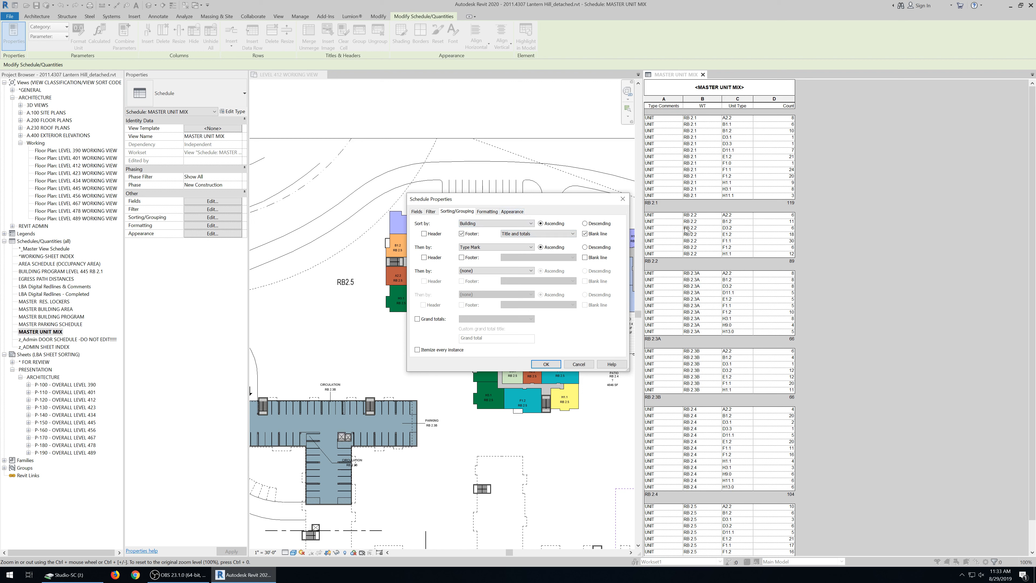
click(515, 213)
click(494, 214)
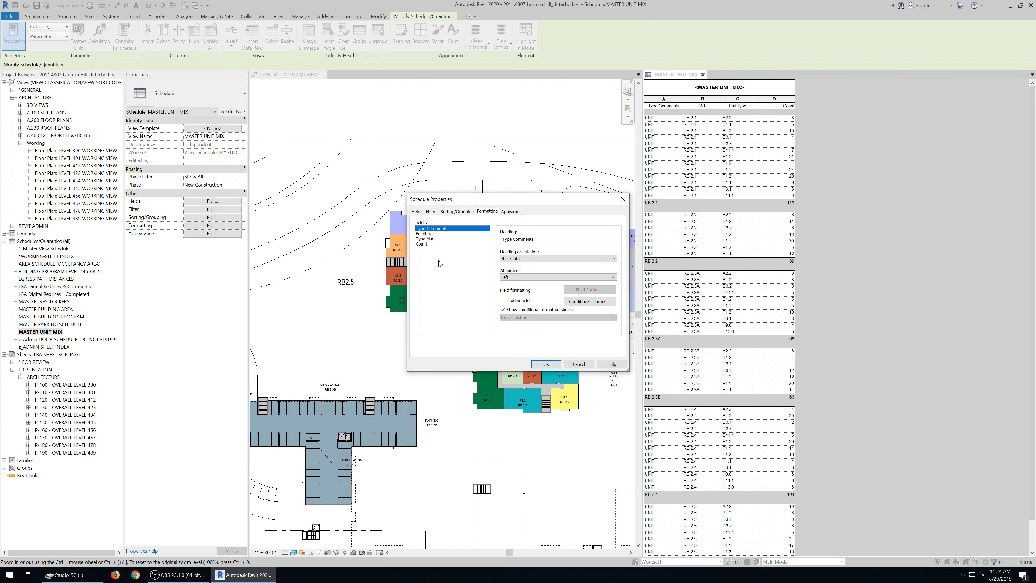
click(416, 244)
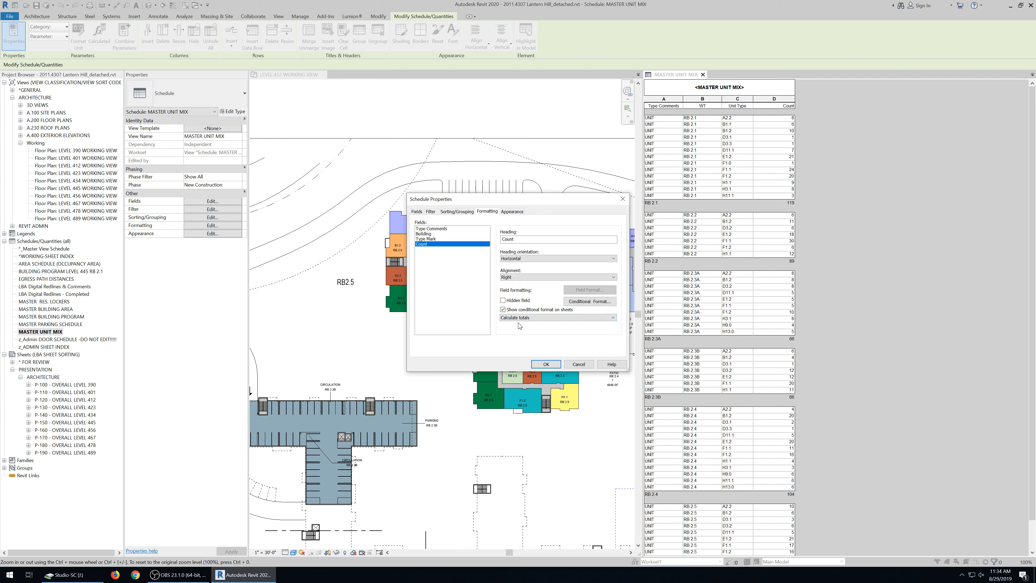
click(582, 364)
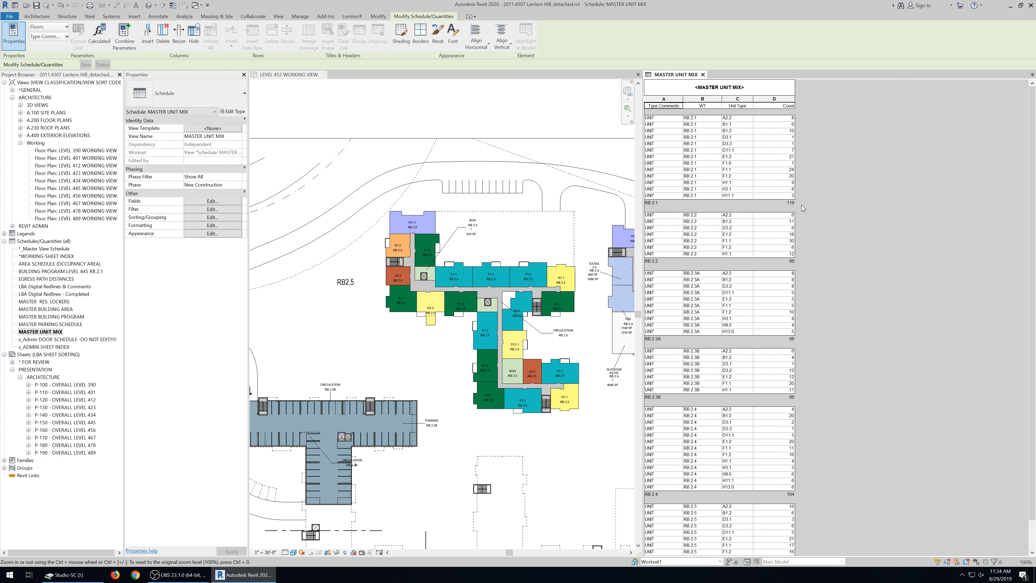
scroll(802, 205, down, 2)
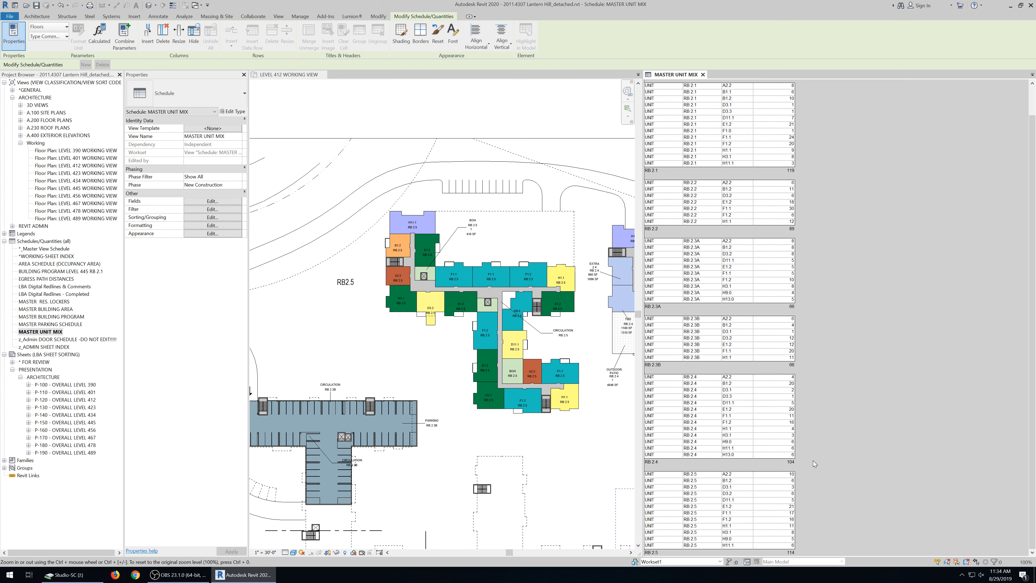
scroll(814, 463, up, 2)
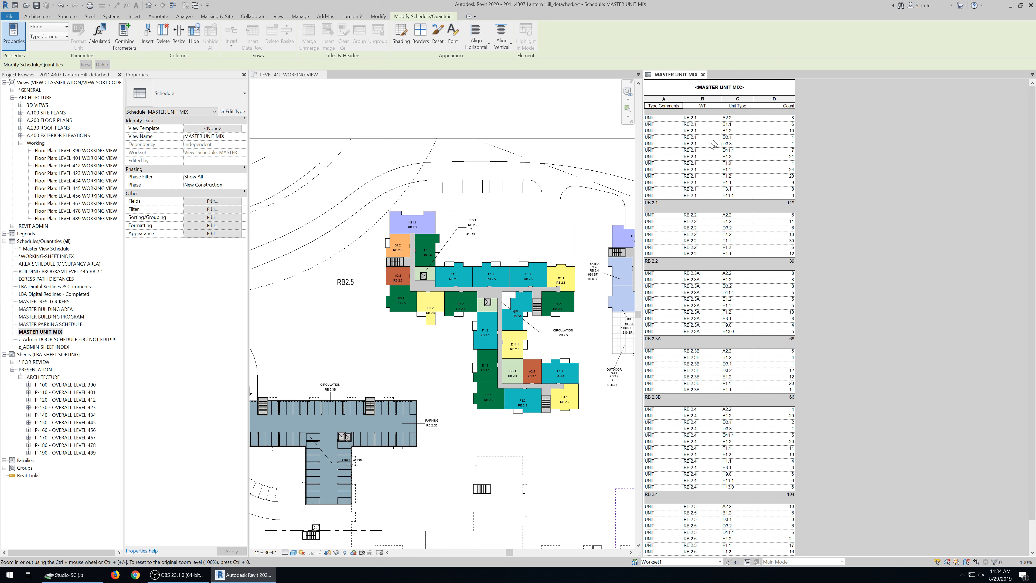
- Try a second schedule filter where Building equals RB 2.3A, and undo that filter
click(212, 210)
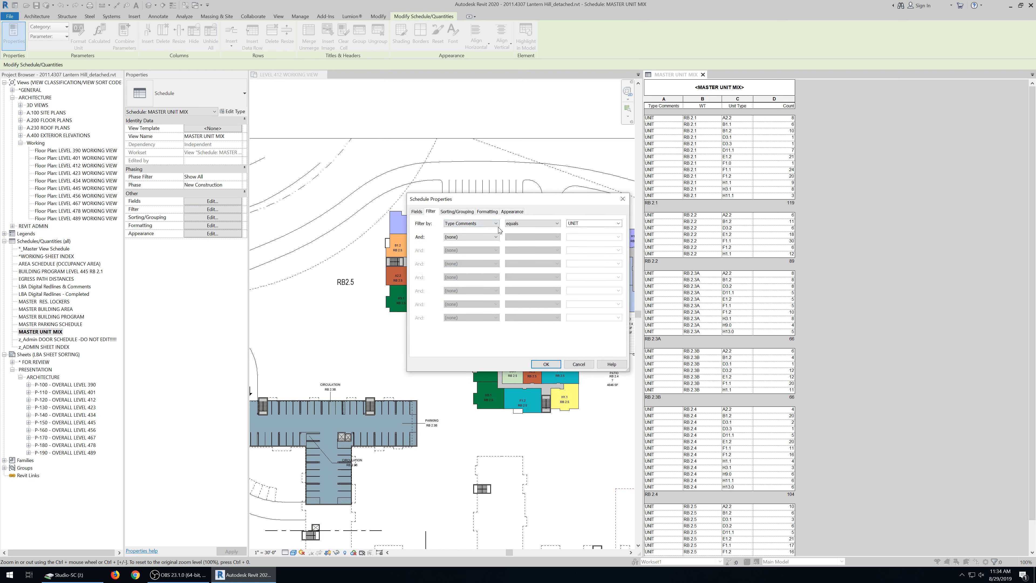
click(496, 238)
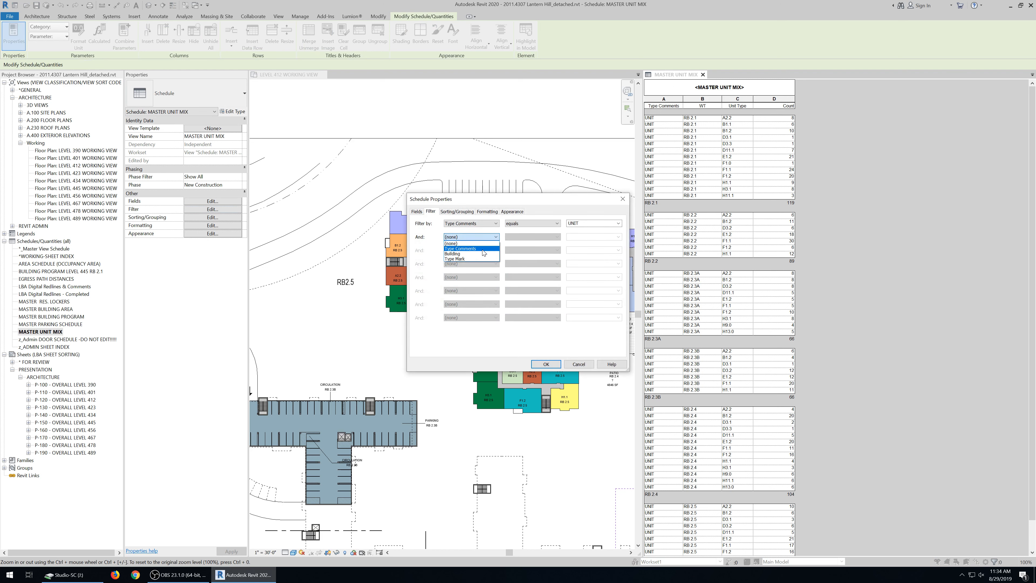
click(485, 254)
click(549, 241)
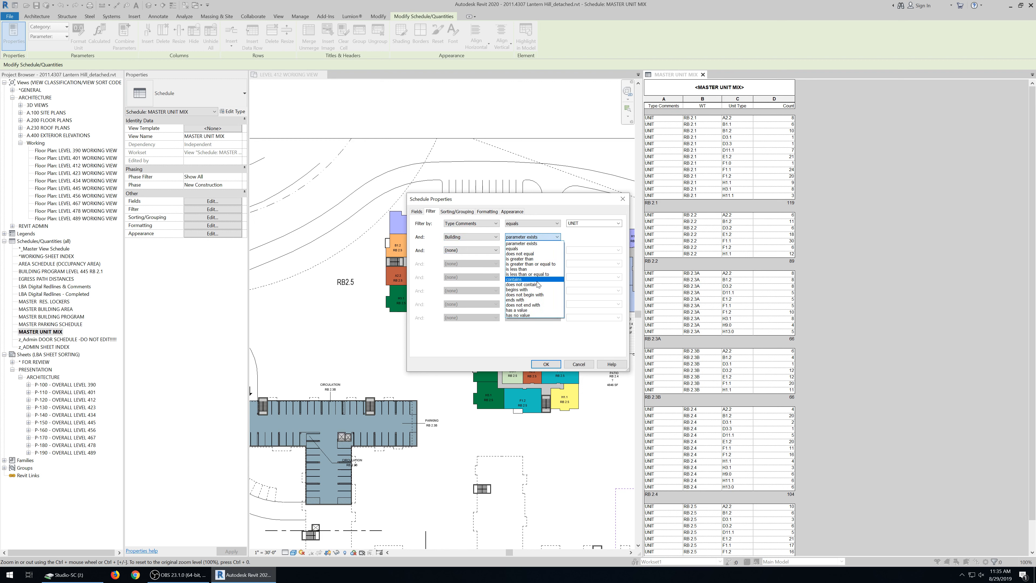
click(513, 248)
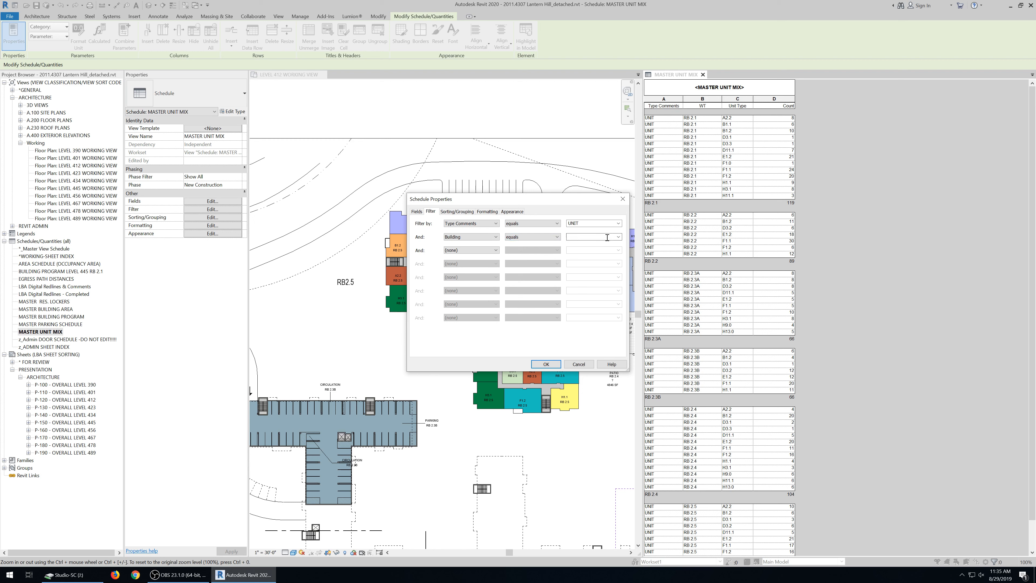
click(611, 237)
click(618, 236)
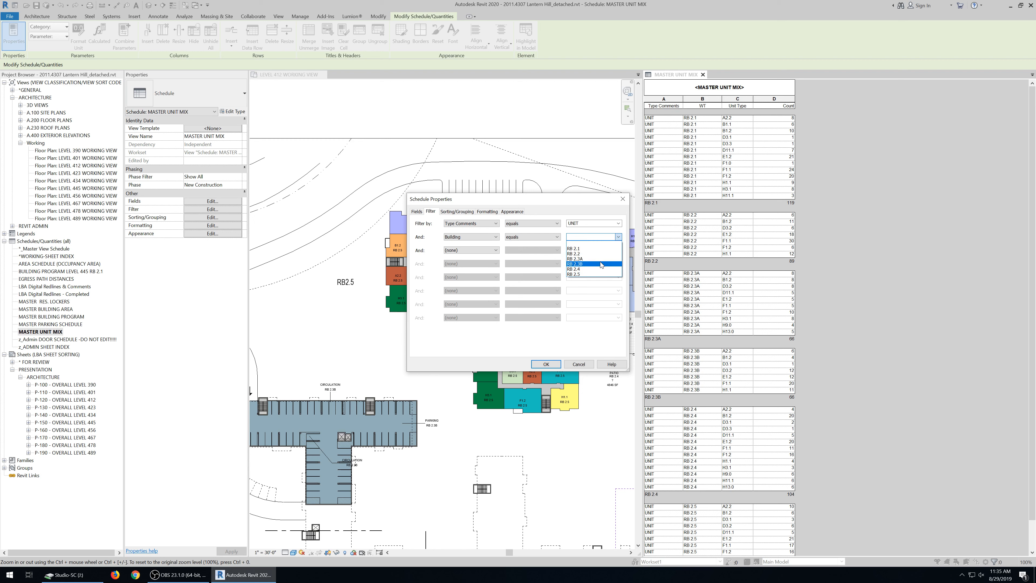
click(600, 259)
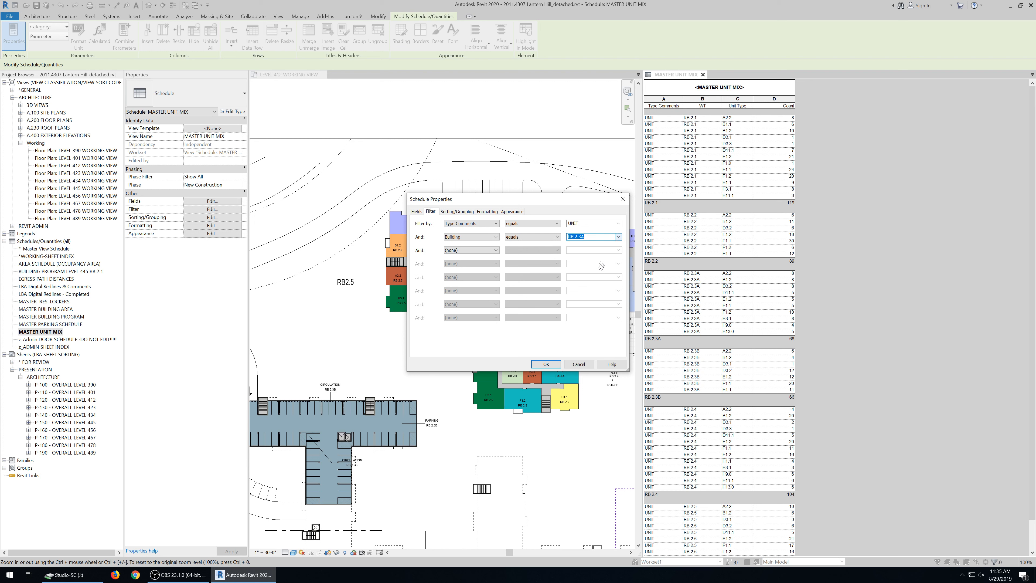
click(557, 364)
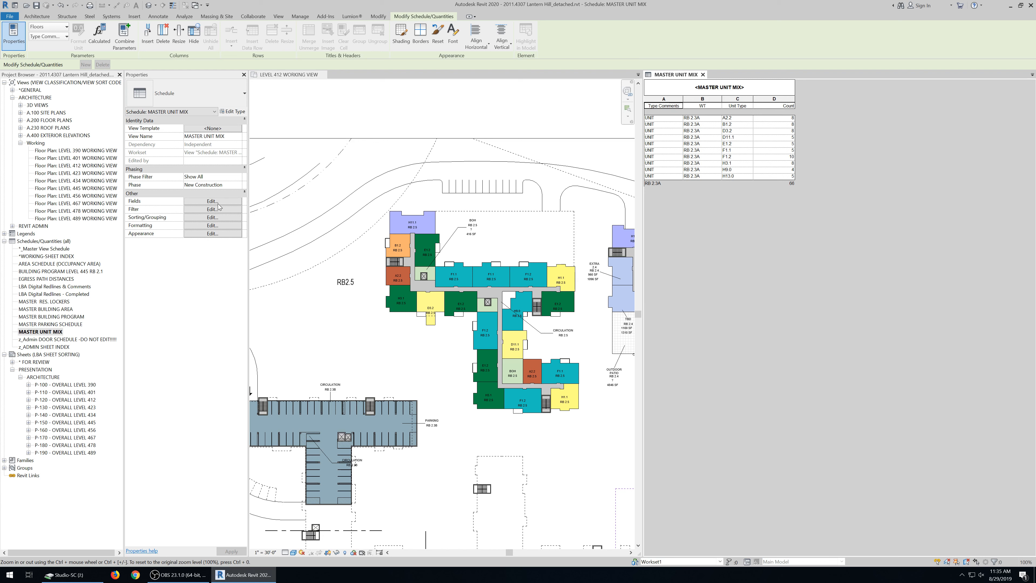
key(ctrl+z)
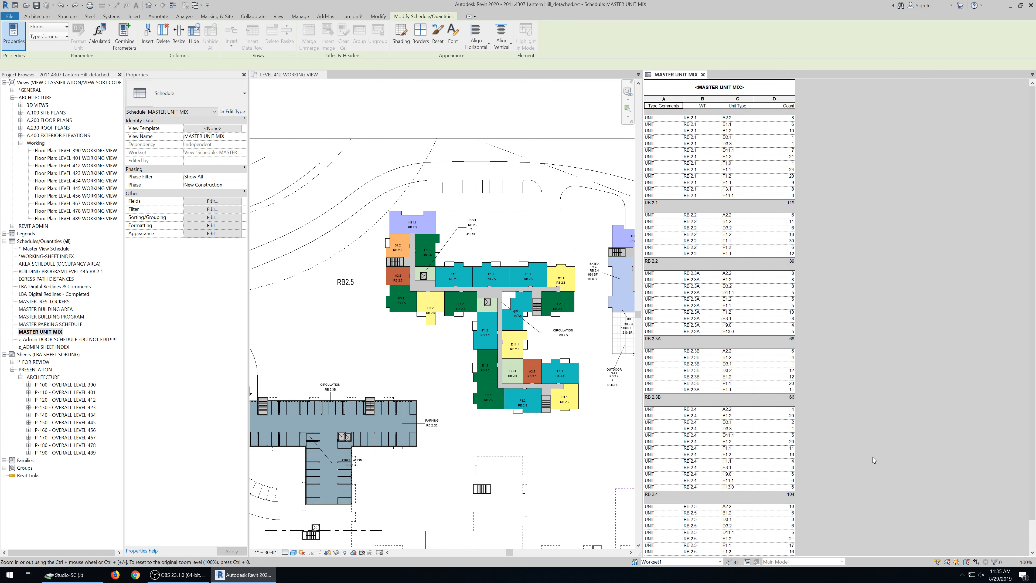
- Turn on grand totals in the sorting and grouping settings of the MASTER UNIT MIX schedule
scroll(872, 457, down, 2)
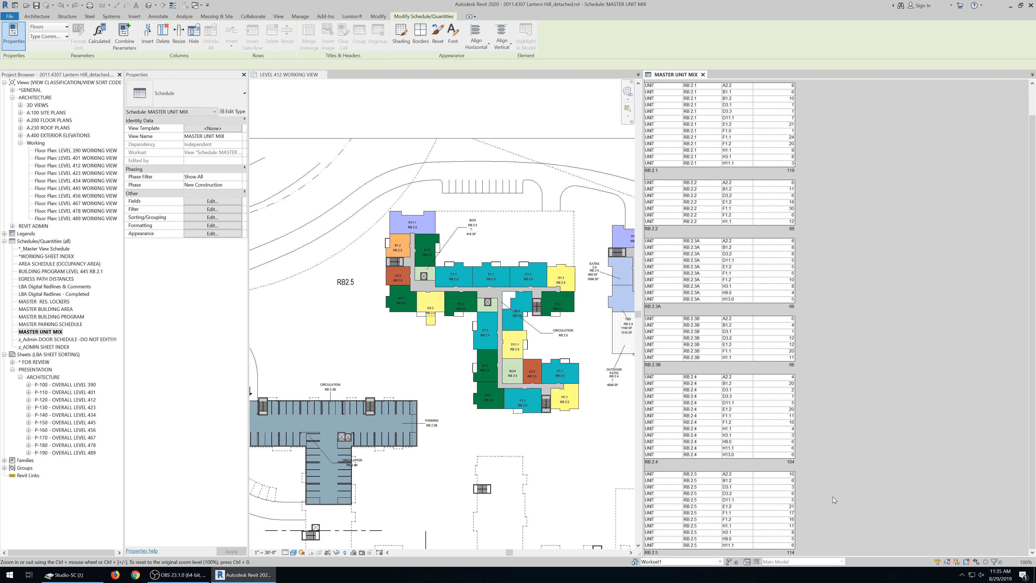
click(220, 202)
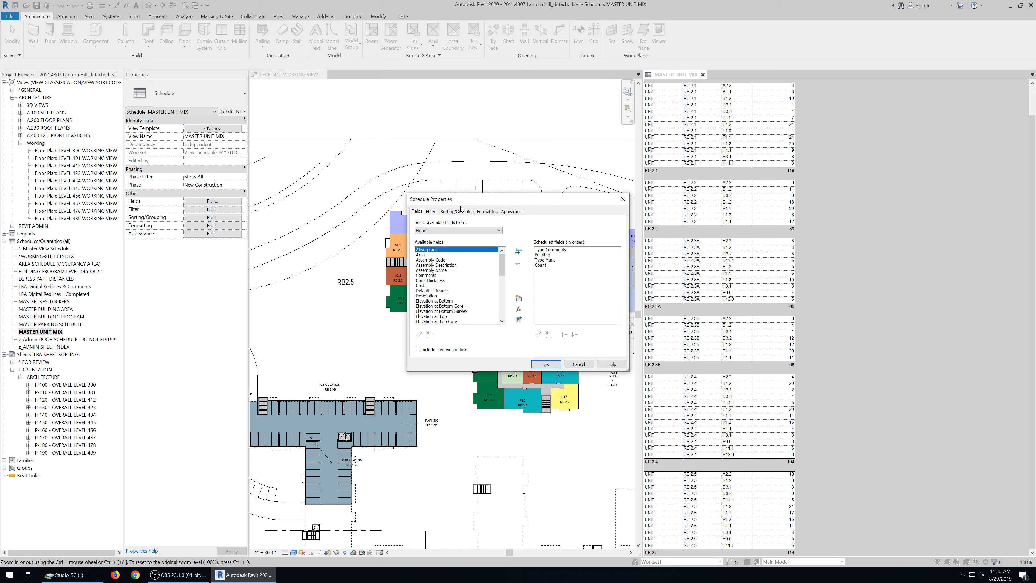
click(485, 212)
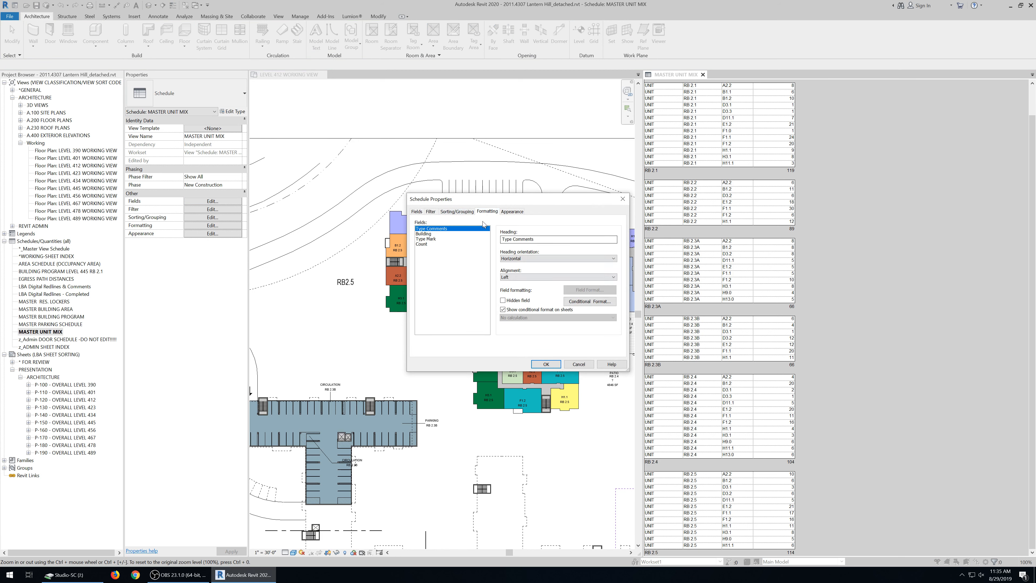
click(463, 212)
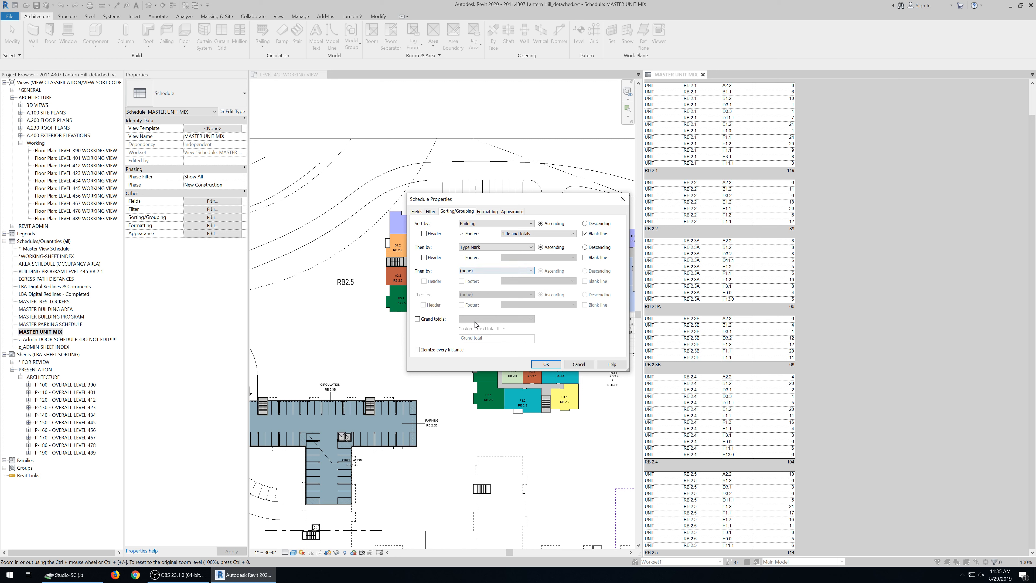
click(545, 364)
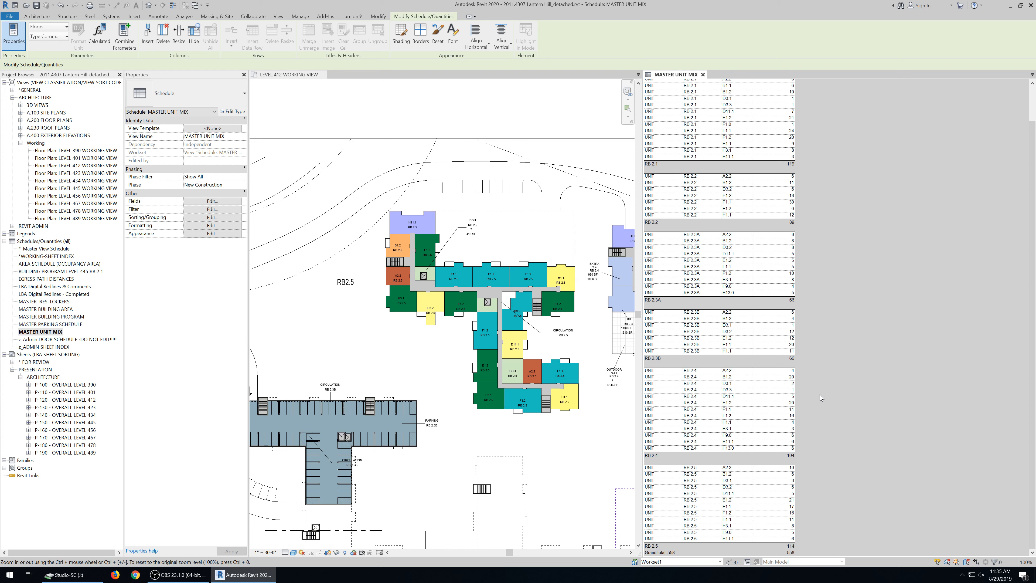
- Add the Level field to the MASTER UNIT MIX schedule, placed directly after Building
click(200, 203)
click(443, 291)
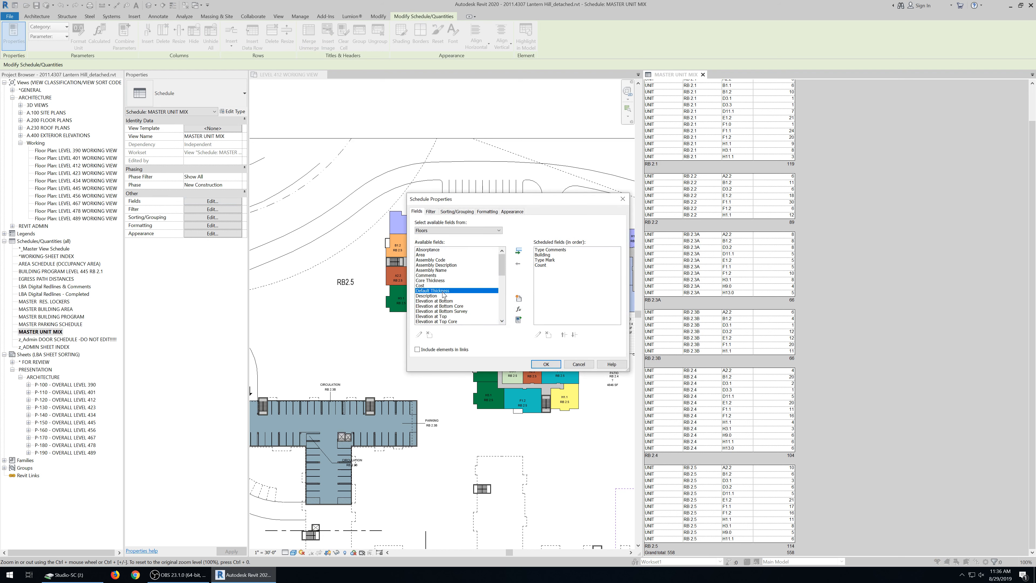
scroll(443, 294, down, 4)
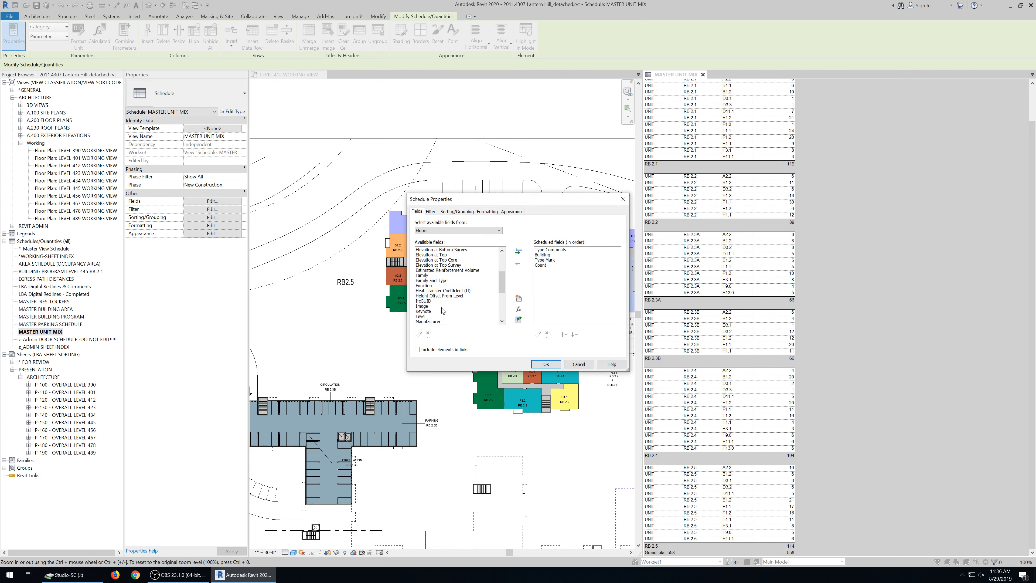
click(544, 255)
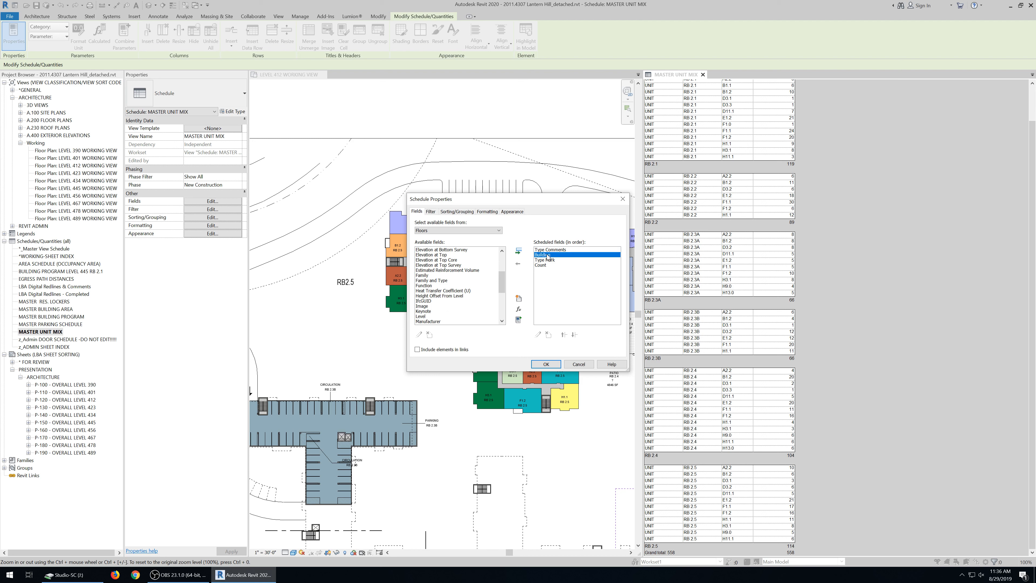
double_click(426, 316)
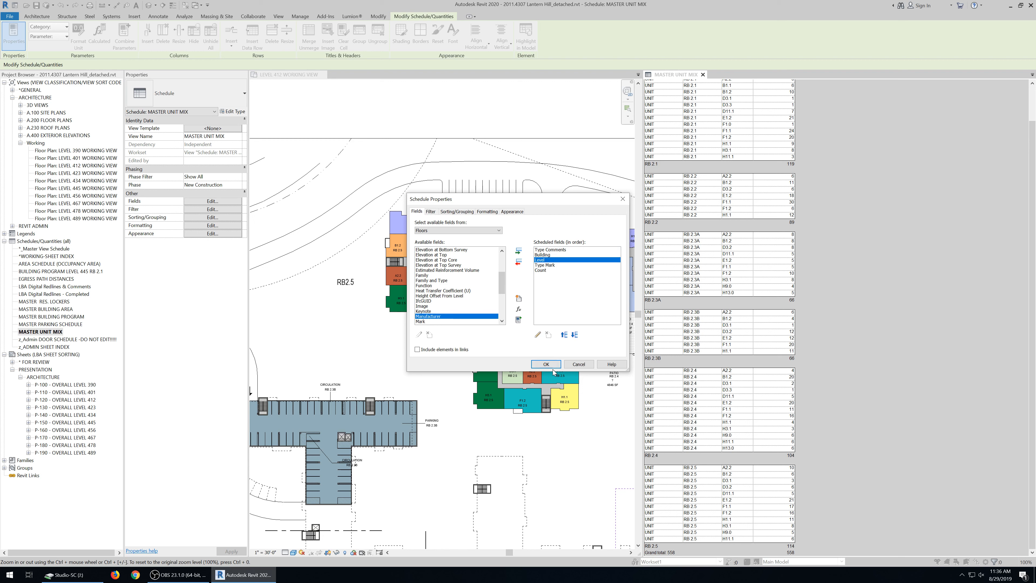
click(547, 363)
scroll(933, 353, up, 2)
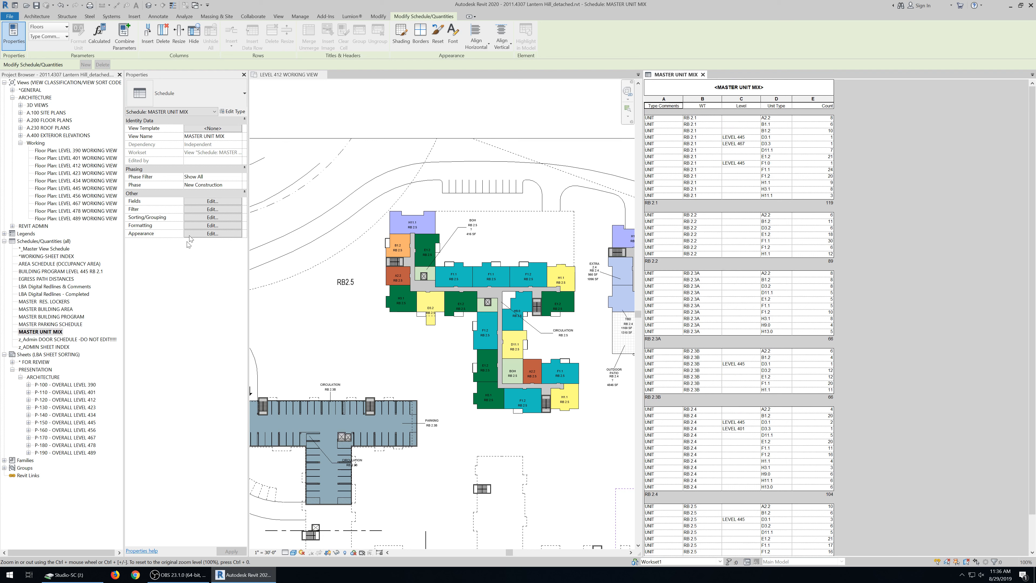
- Change the second sort criterion of the MASTER UNIT MIX schedule from Type Mark to Level
click(208, 201)
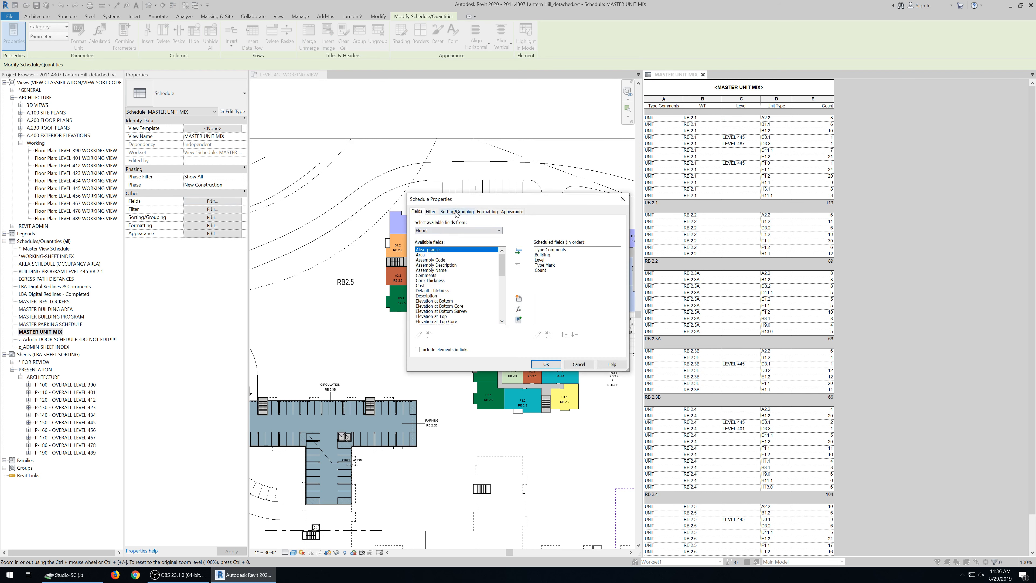
click(457, 212)
click(482, 248)
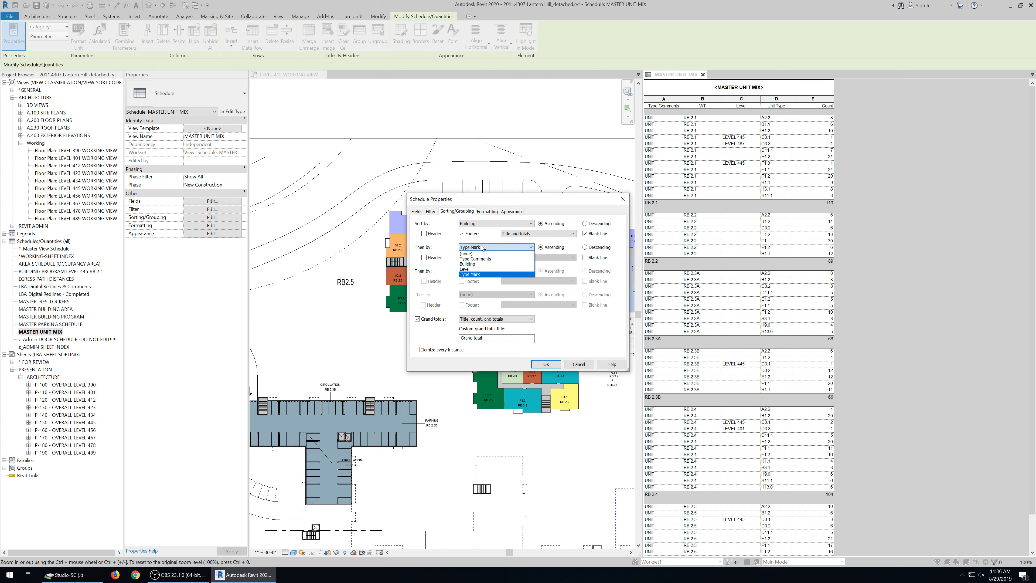
click(481, 269)
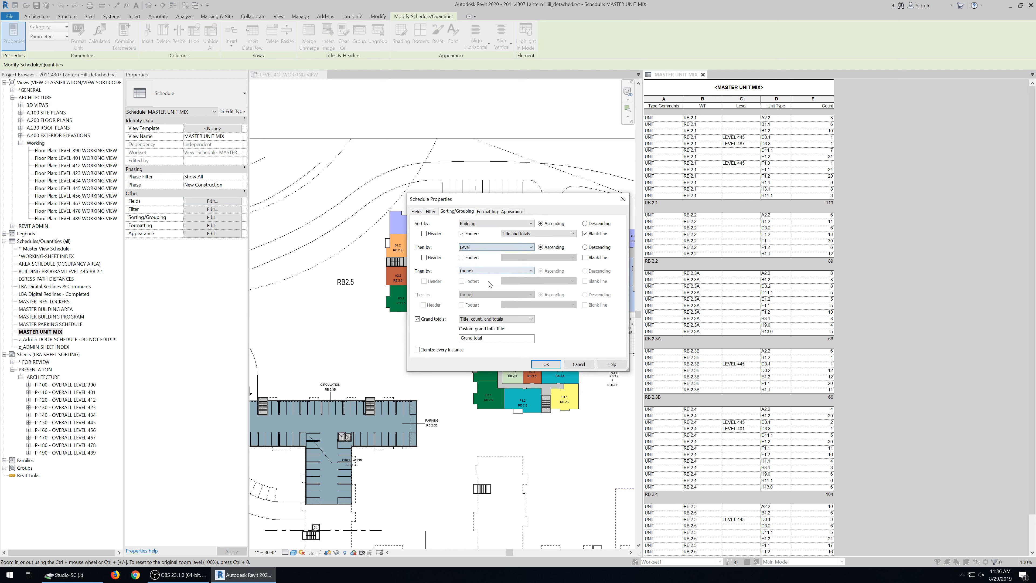
click(542, 364)
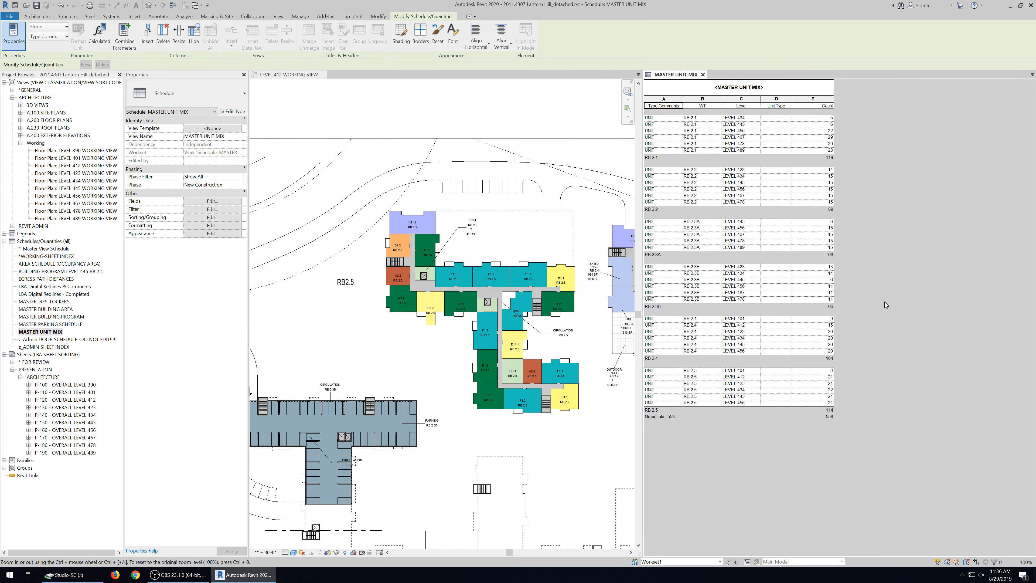
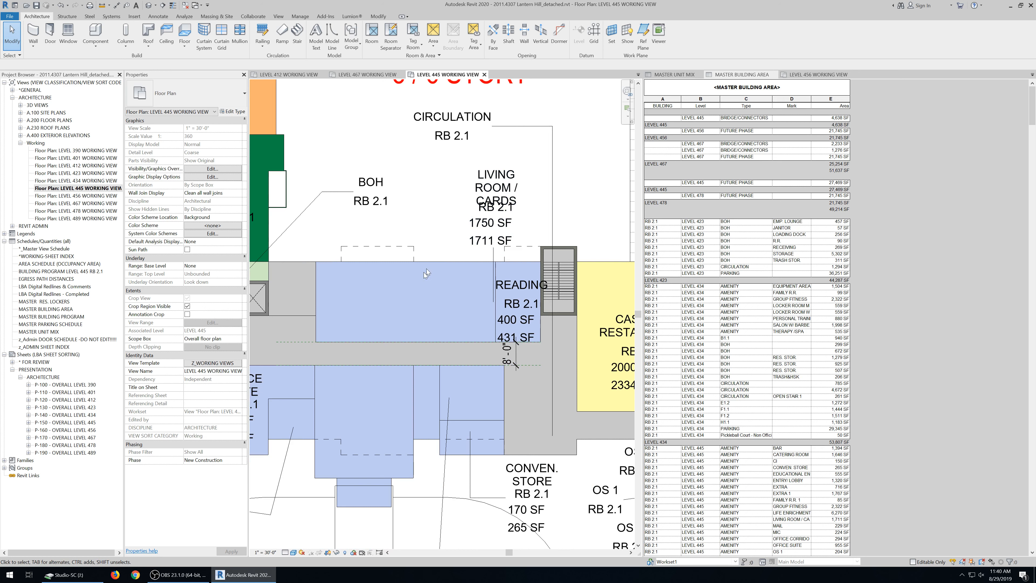
- Inspect the amenity spaces of RB 2.1 on the Level 445 plan and look through the MASTER BUILDING AREA schedule
scroll(427, 269, down, 2)
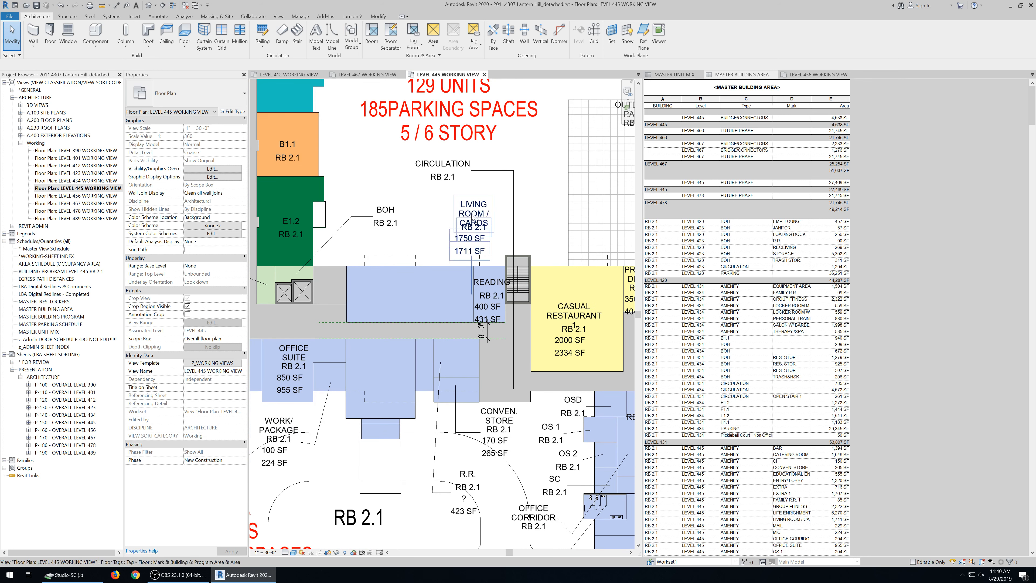
scroll(453, 286, up, 3)
scroll(424, 302, down, 3)
click(661, 183)
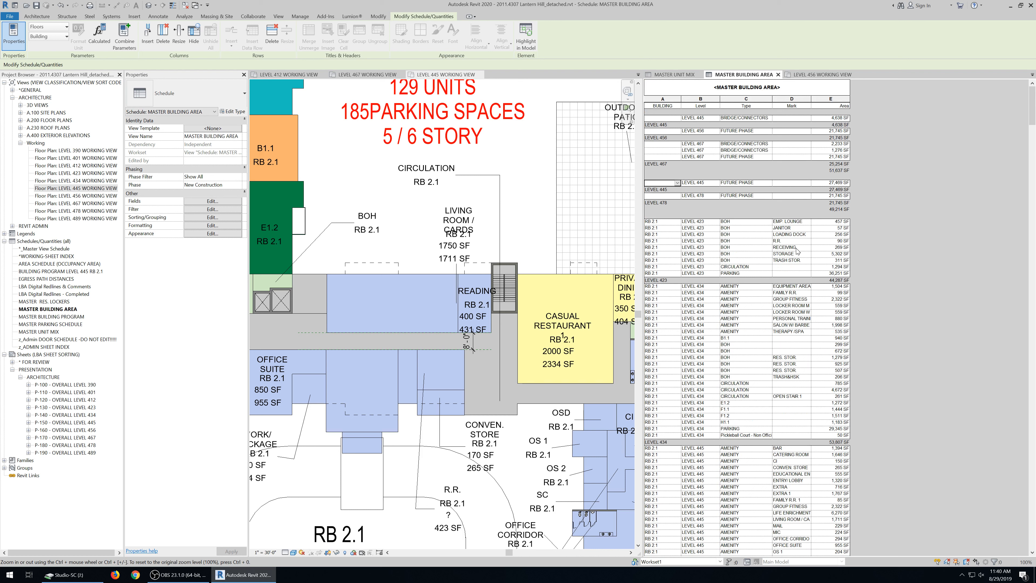
scroll(824, 288, down, 20)
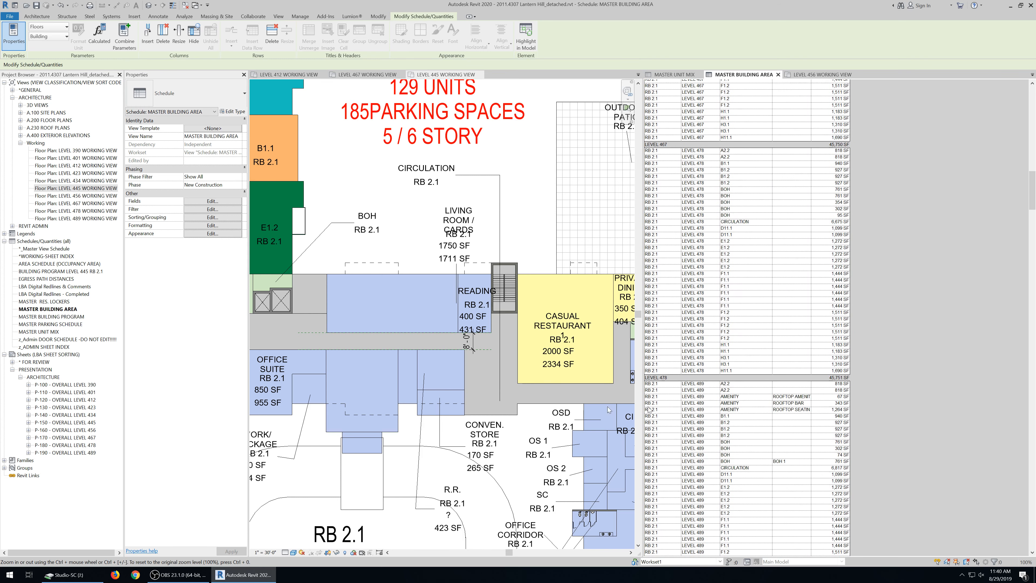
- Turn on grand totals with title, count, and totals in the sorting and grouping settings of the MASTER BUILDING AREA schedule
click(206, 201)
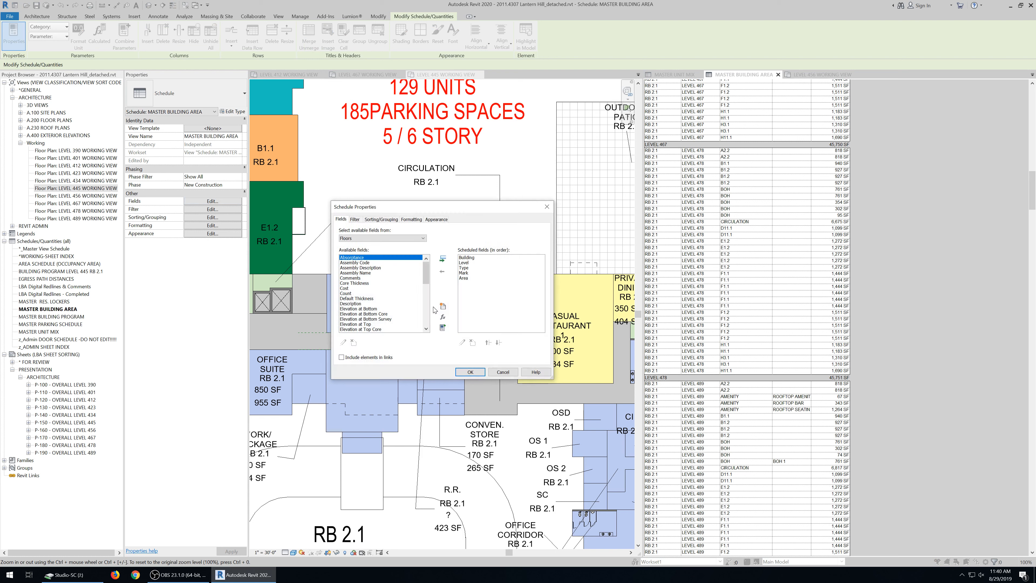
click(381, 220)
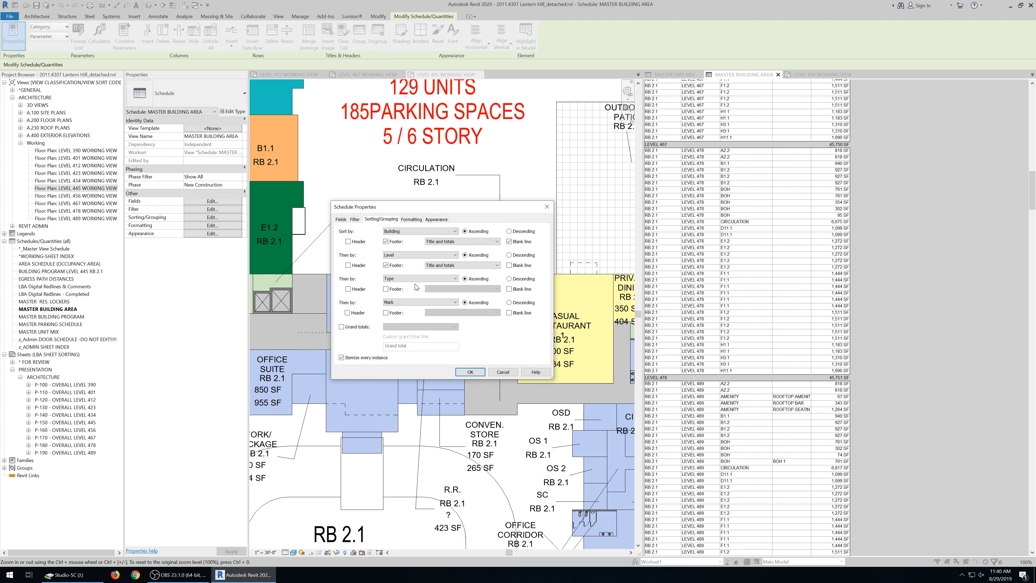
click(458, 242)
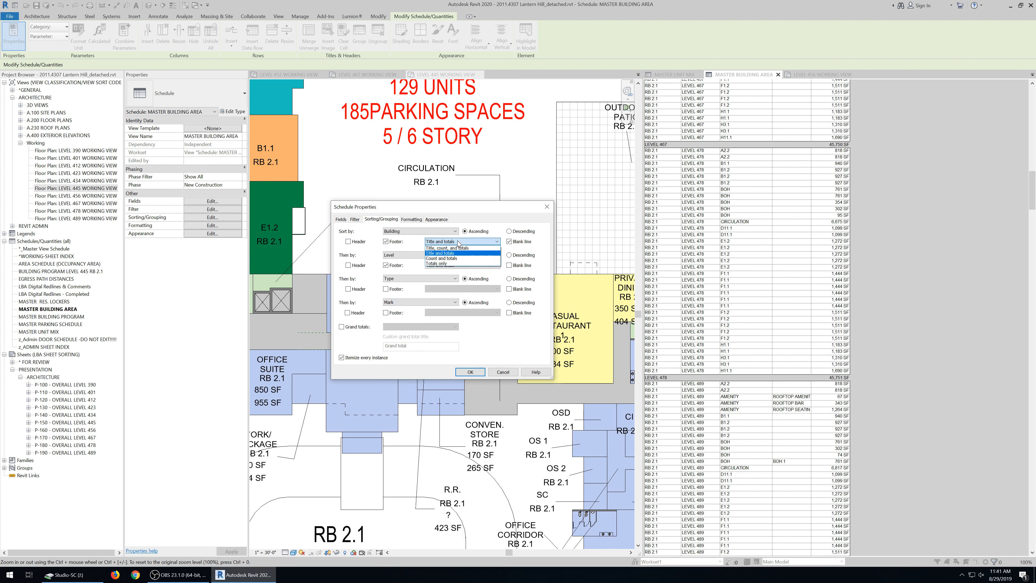
click(455, 341)
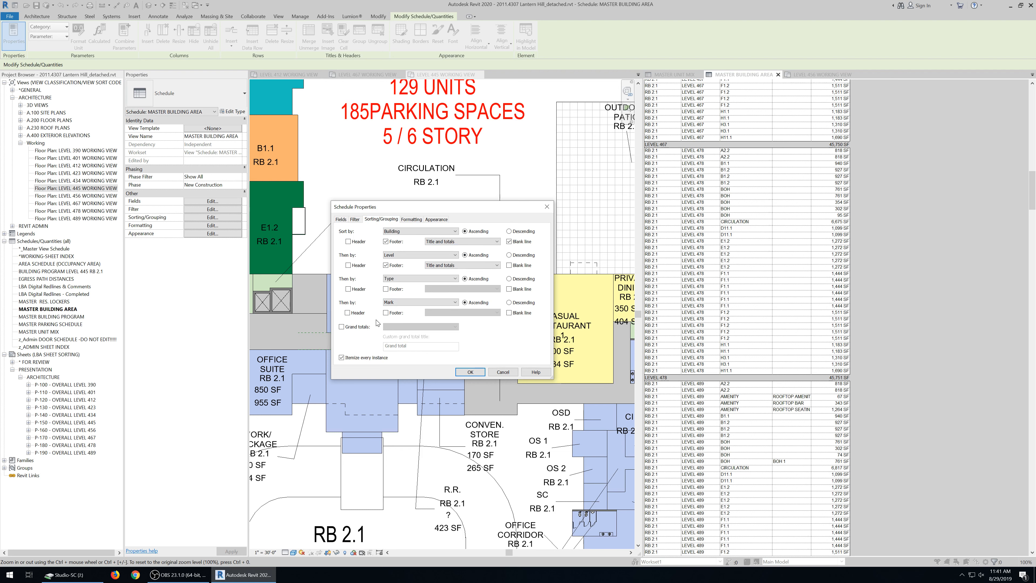
click(366, 329)
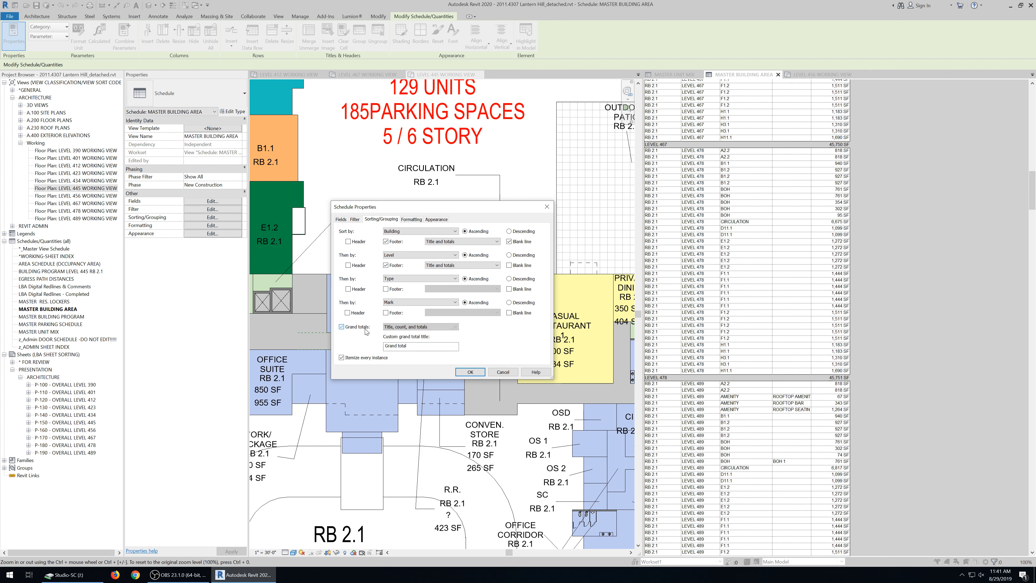
click(470, 372)
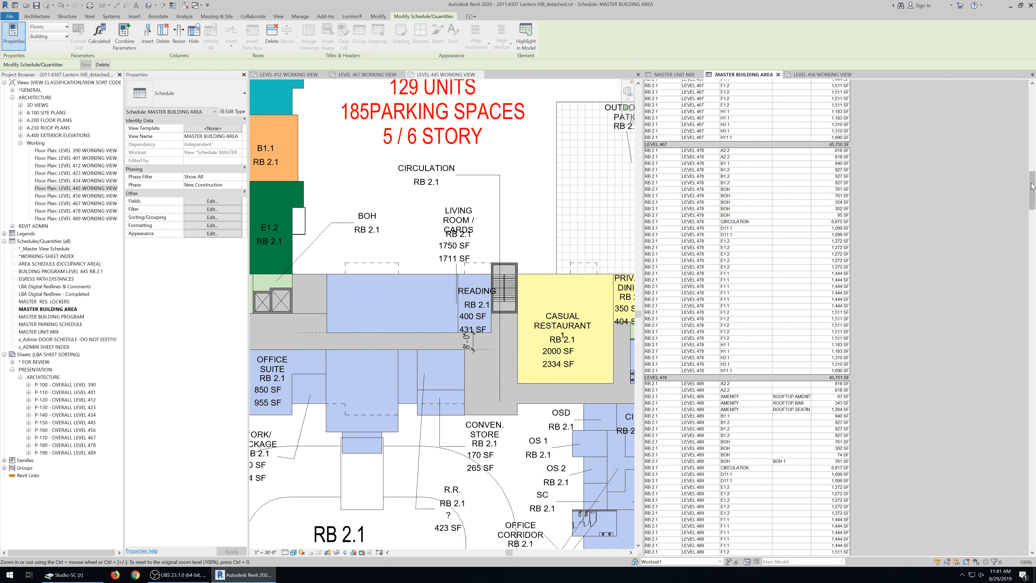
- Examine the grand total at the end of the MASTER BUILDING AREA schedule and the area subtotals per building and level
drag(1032, 190, 1031, 526)
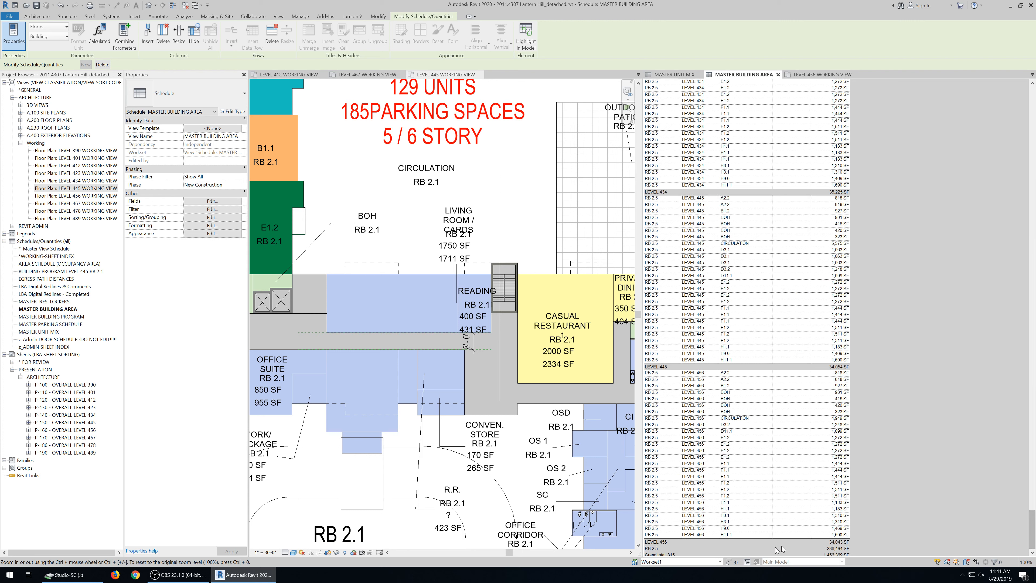
scroll(678, 554, down, 1)
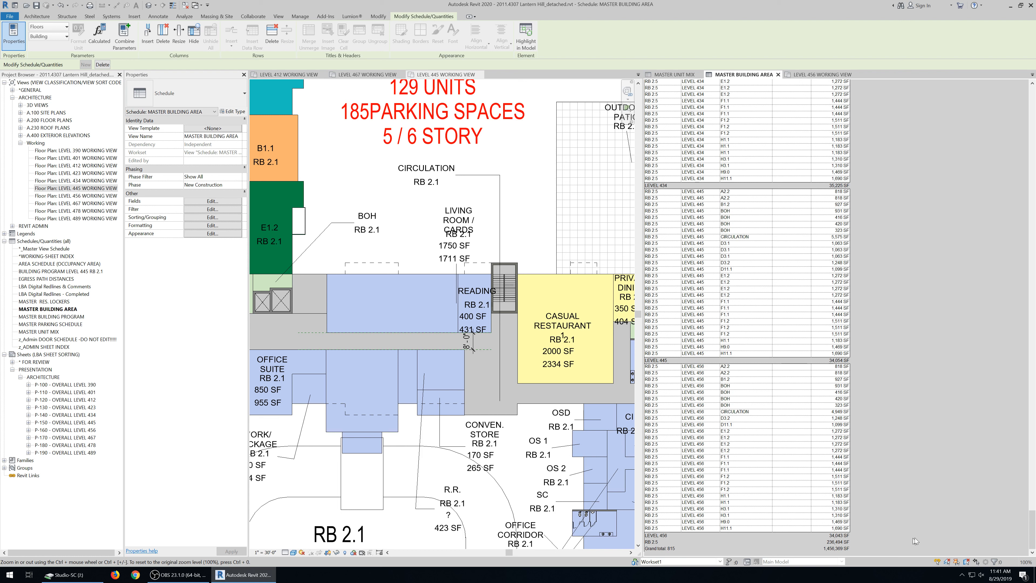
scroll(938, 492, up, 20)
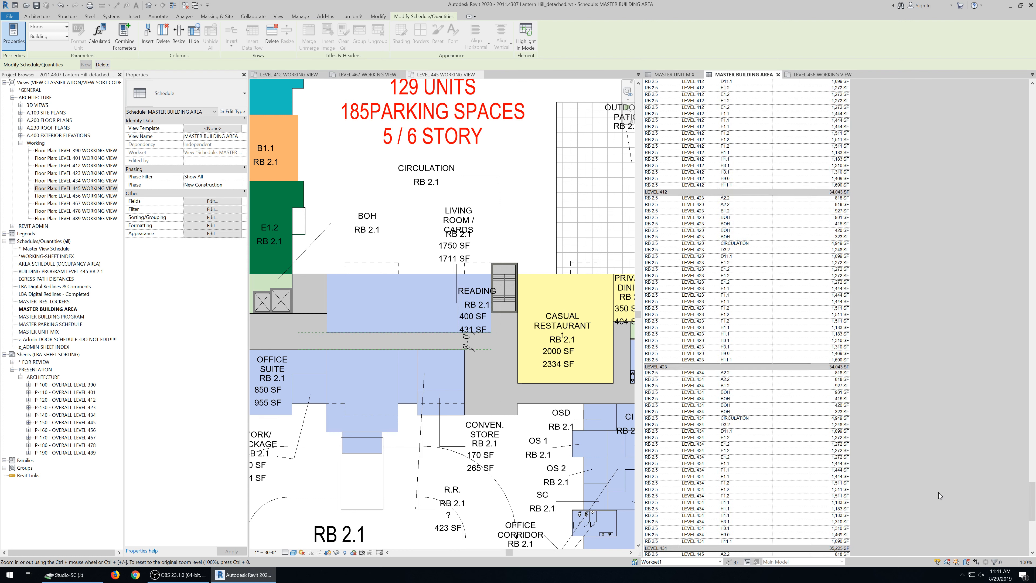
scroll(938, 492, up, 10)
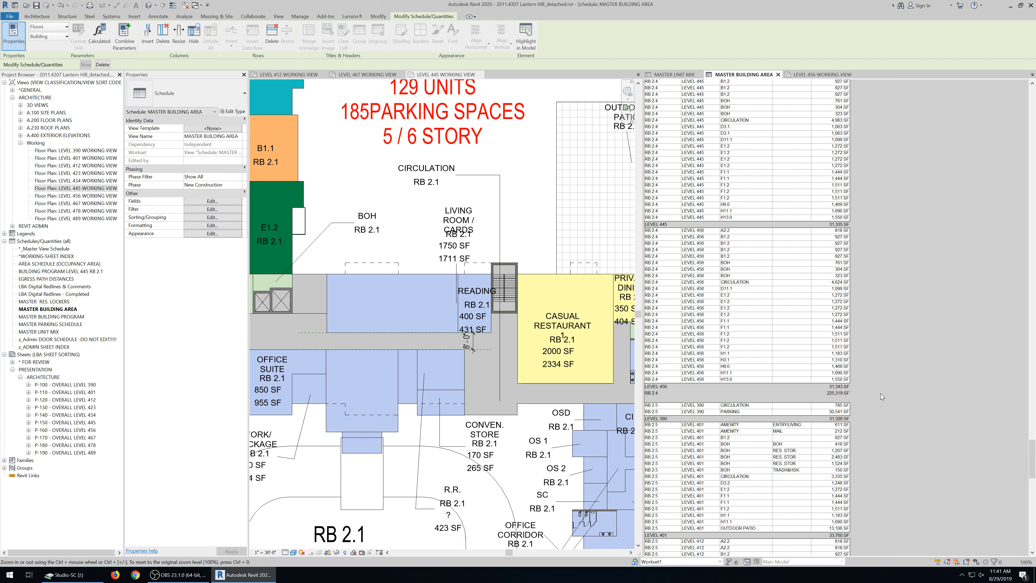
scroll(880, 394, up, 18)
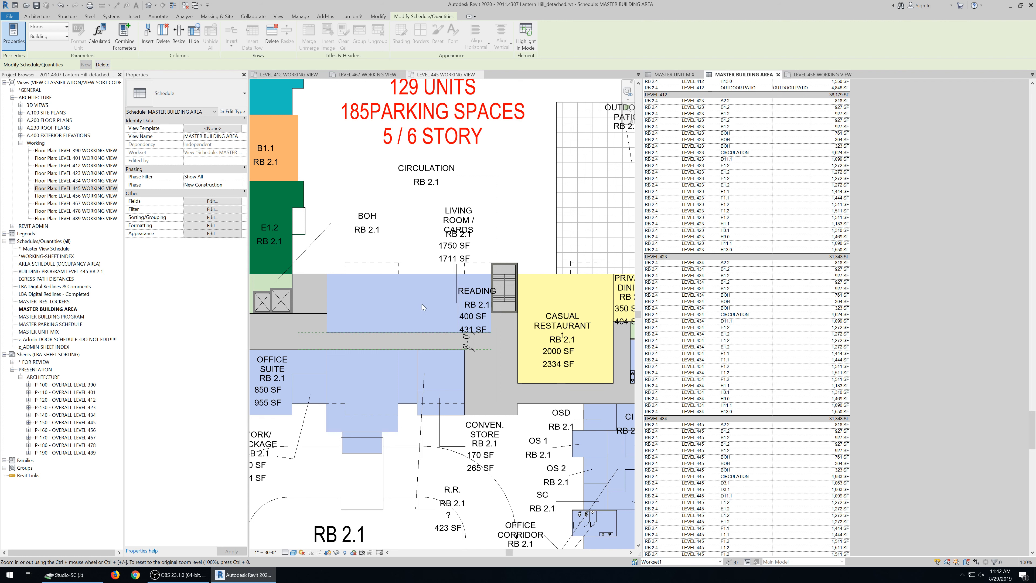
scroll(423, 304, down, 1)
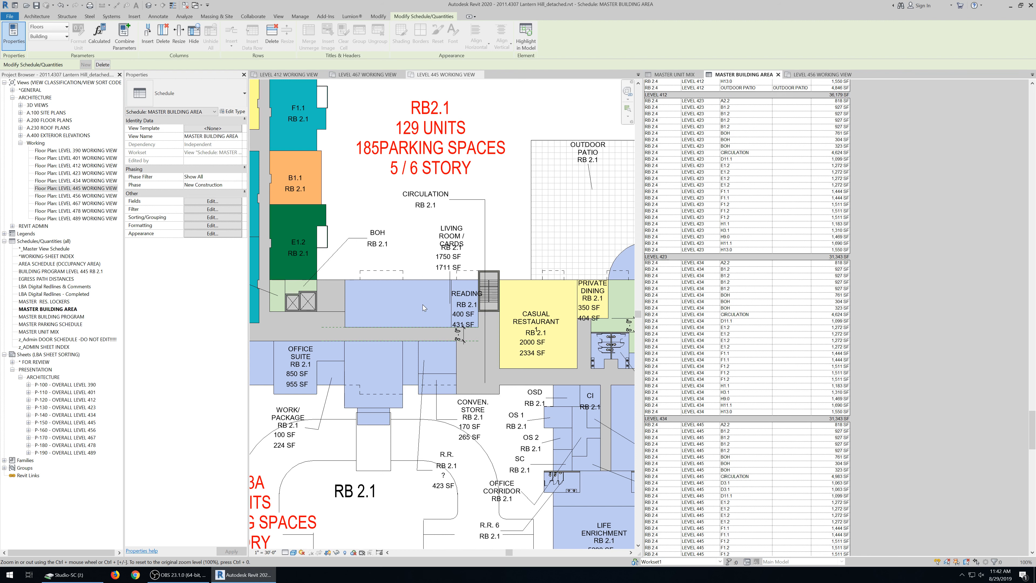
scroll(415, 282, down, 1)
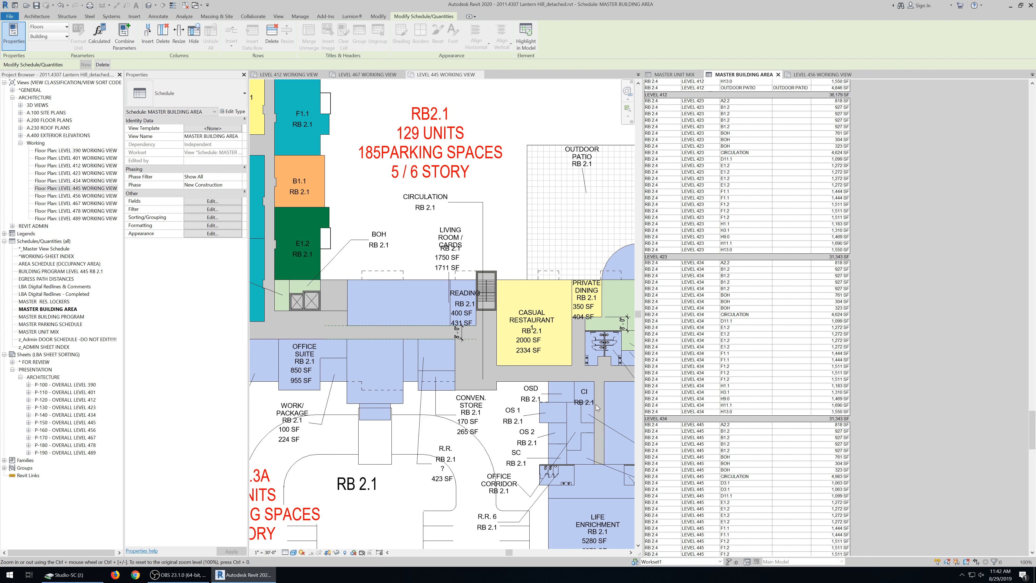
scroll(644, 408, up, 1)
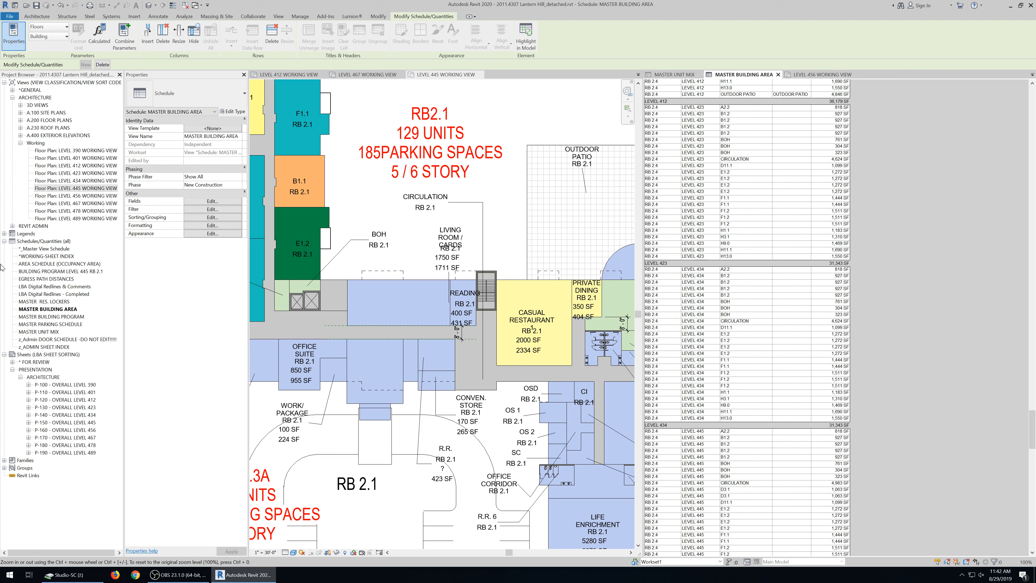
- Open the MASTER BUILDING PROGRAM schedule and review the program areas, actual areas and percentages by space
double_click(80, 317)
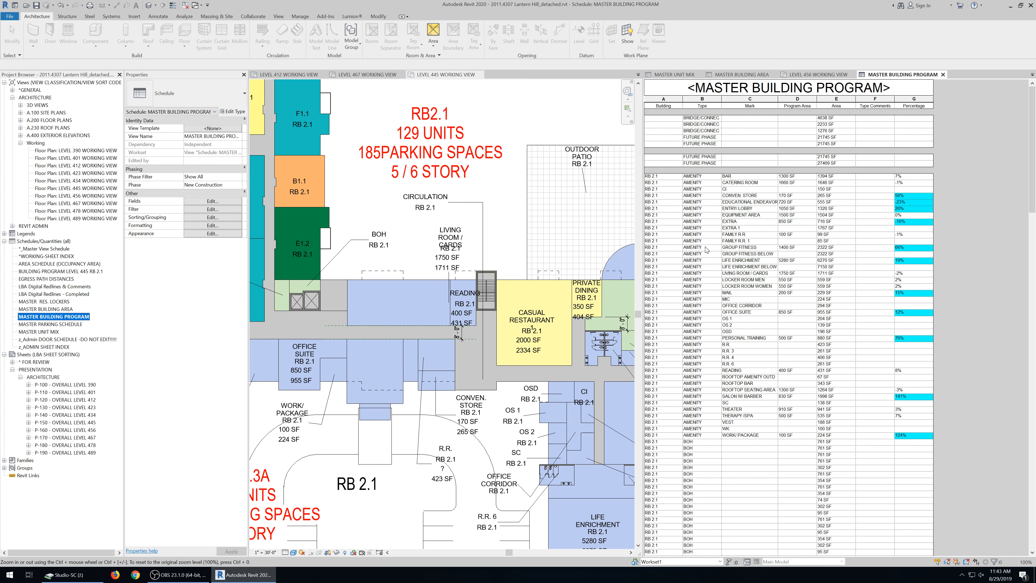
scroll(694, 338, down, 10)
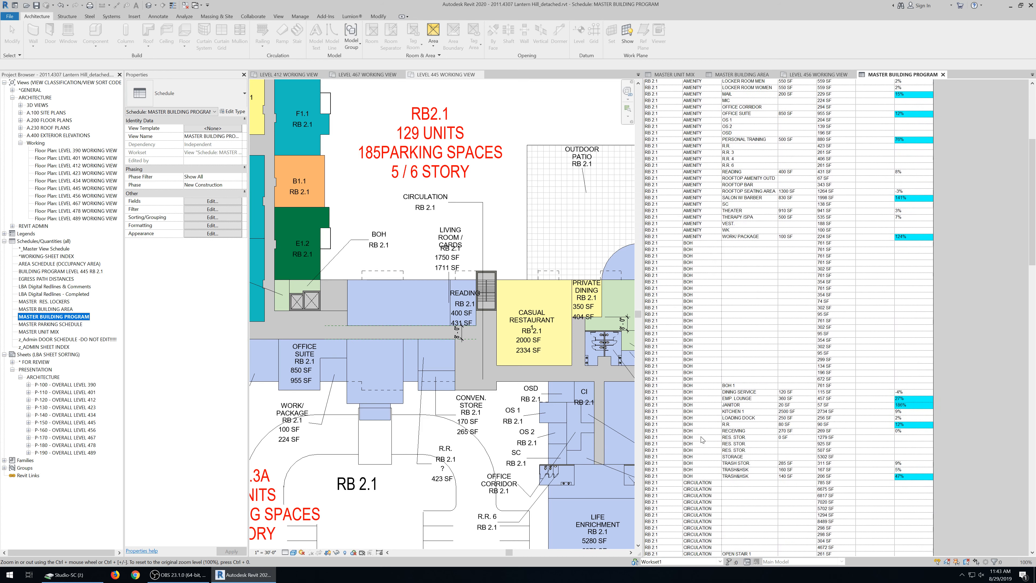
scroll(699, 448, down, 3)
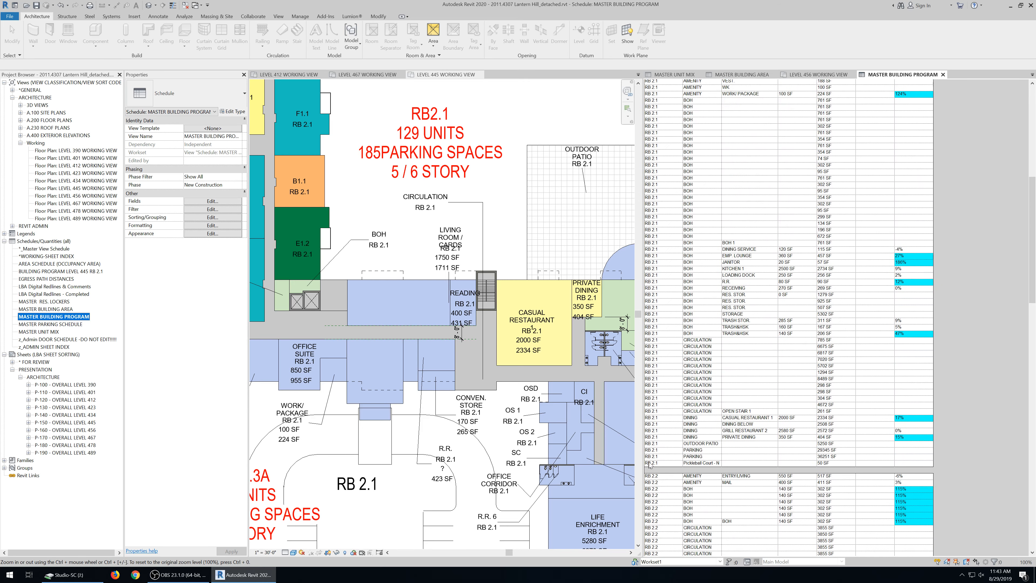
scroll(713, 514, up, 15)
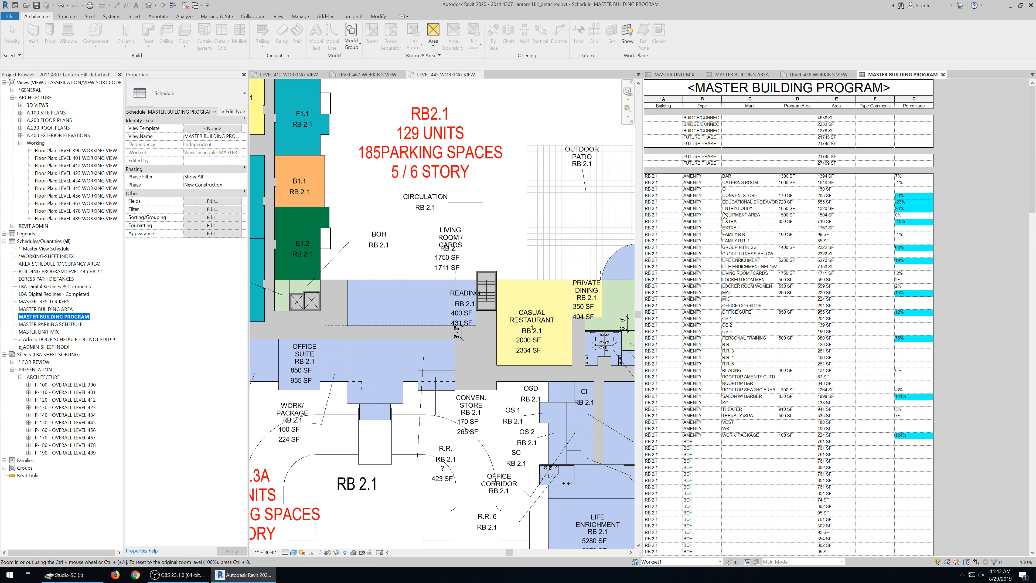
- Review the scheduled fields of the MASTER BUILDING PROGRAM schedule and view the blank definition for a new calculated value
click(212, 201)
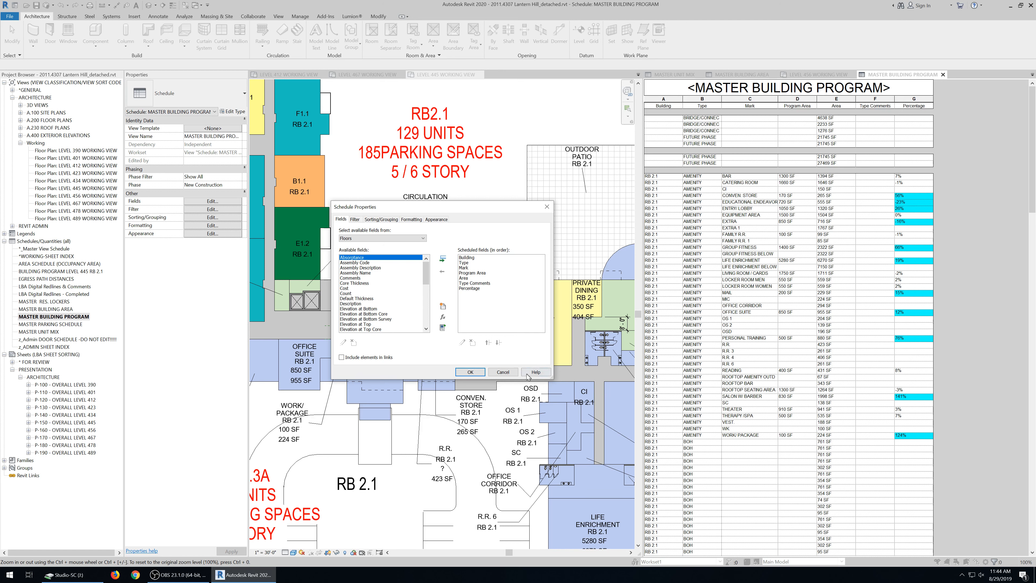
click(503, 371)
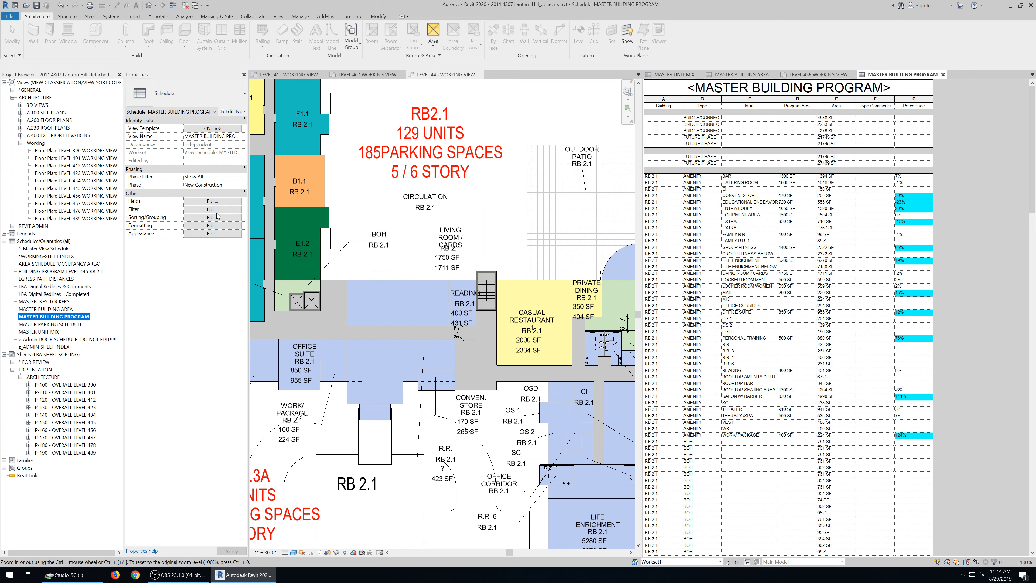
click(222, 203)
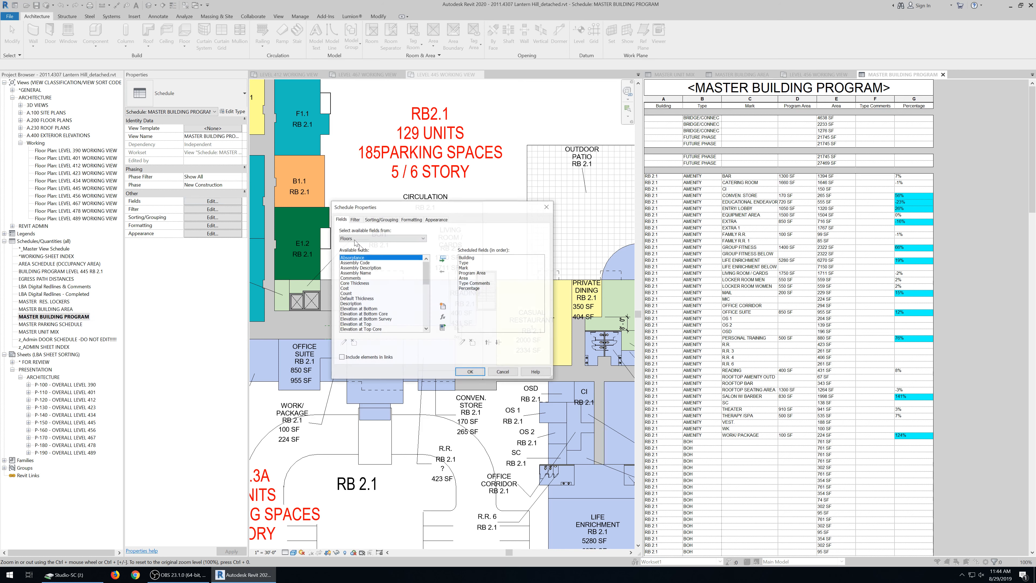
click(467, 288)
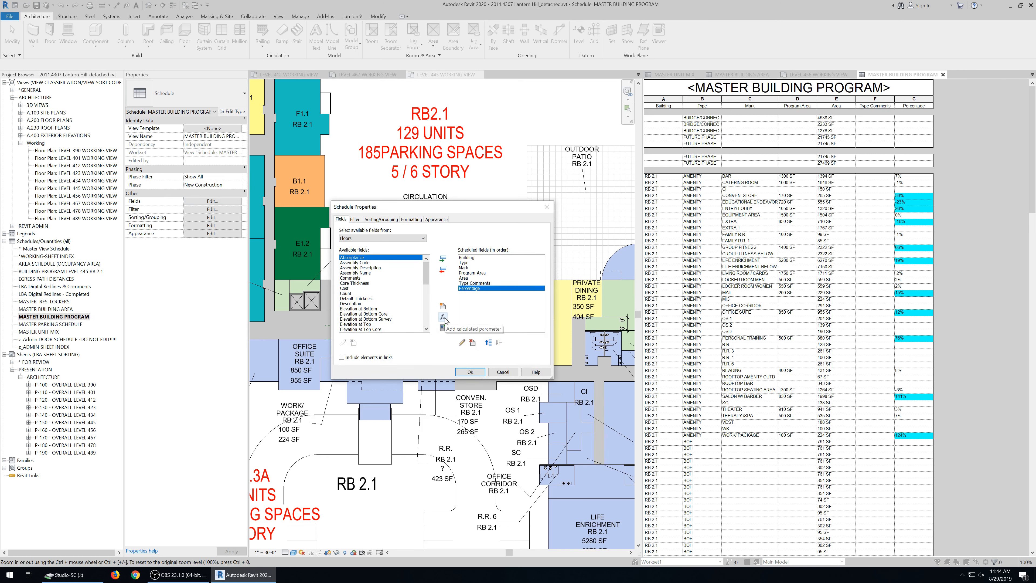
click(443, 327)
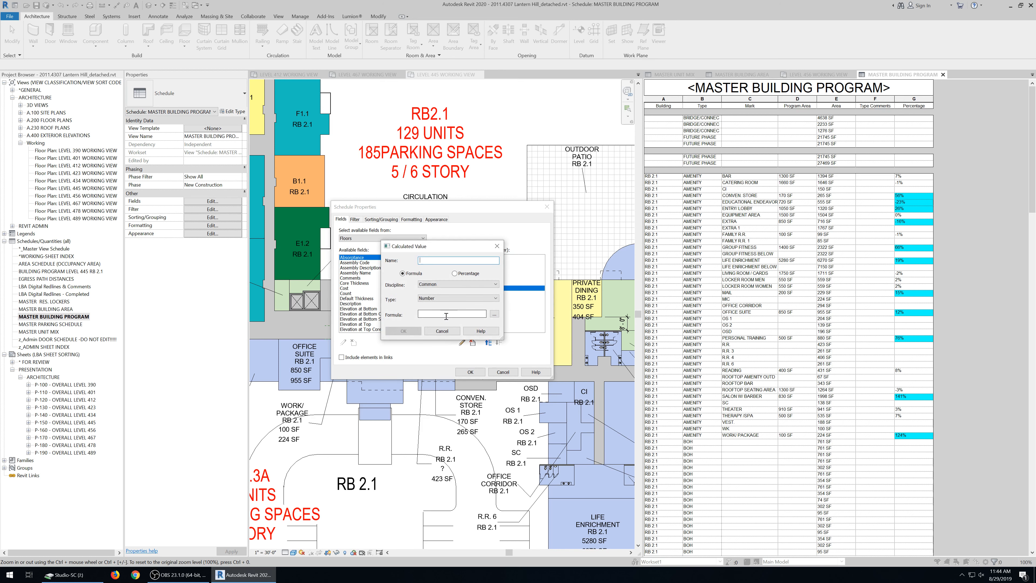
click(441, 331)
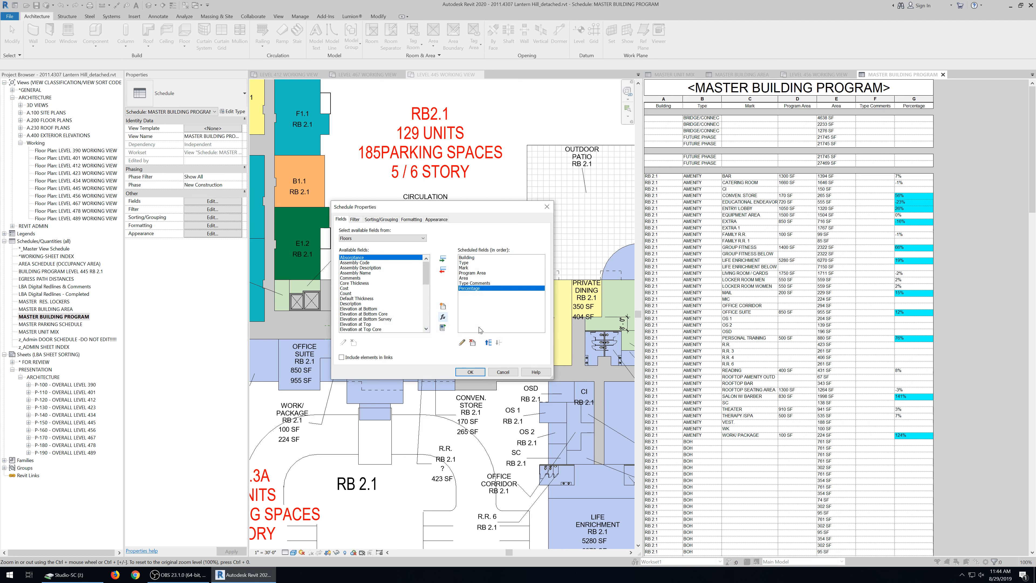
- Open the Percentage calculated value for editing and examine its formula and the fields available for it
click(461, 343)
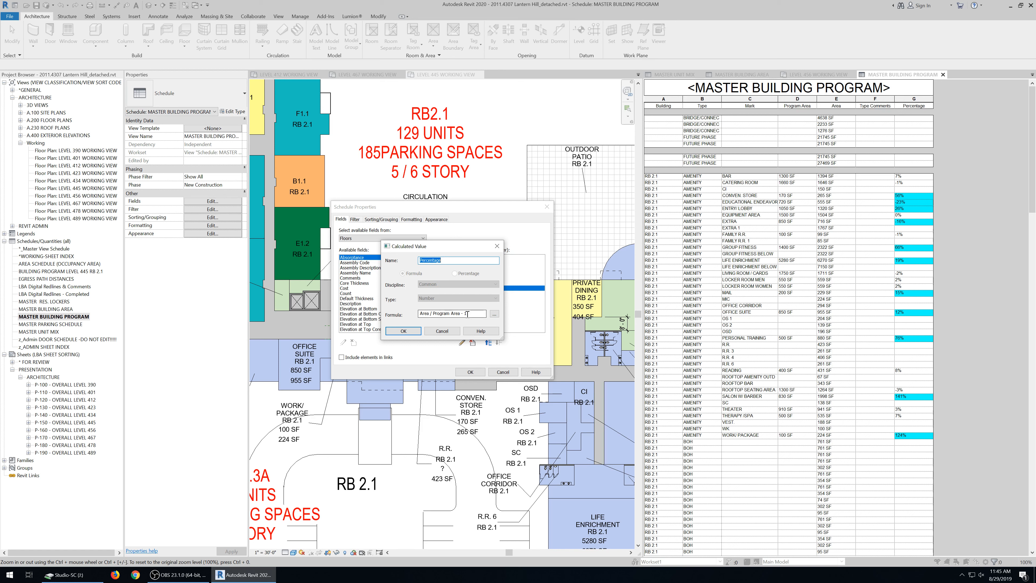
click(494, 313)
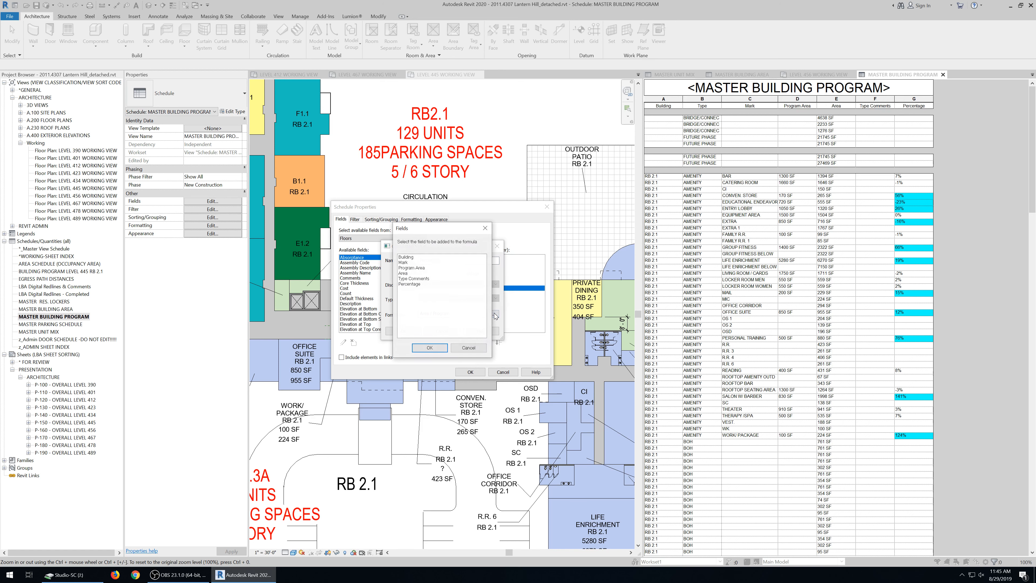
click(473, 350)
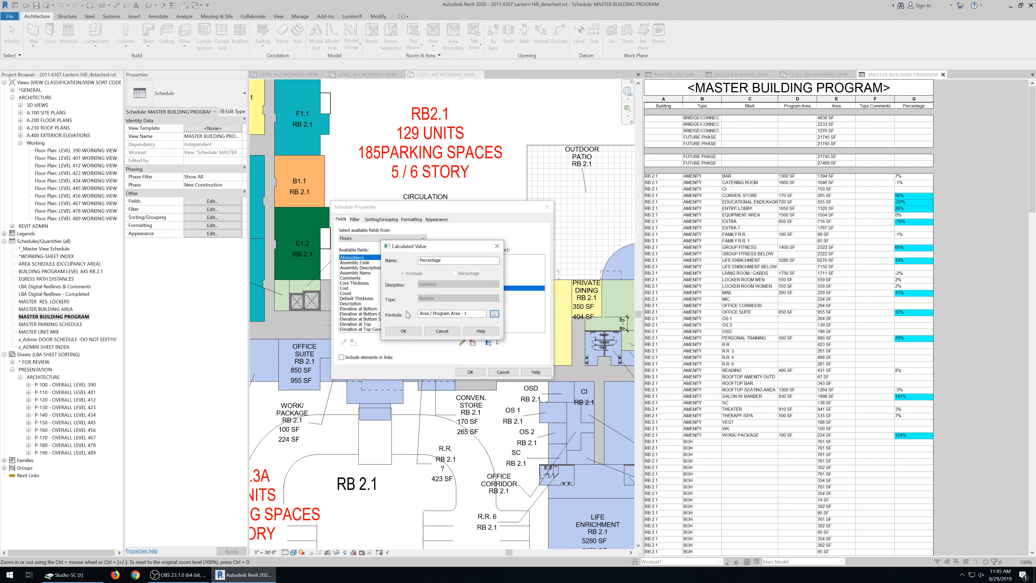
- Set the Percentage field's conditional format to highlight values not between -5% and 5%, and apply it to the schedule
click(450, 331)
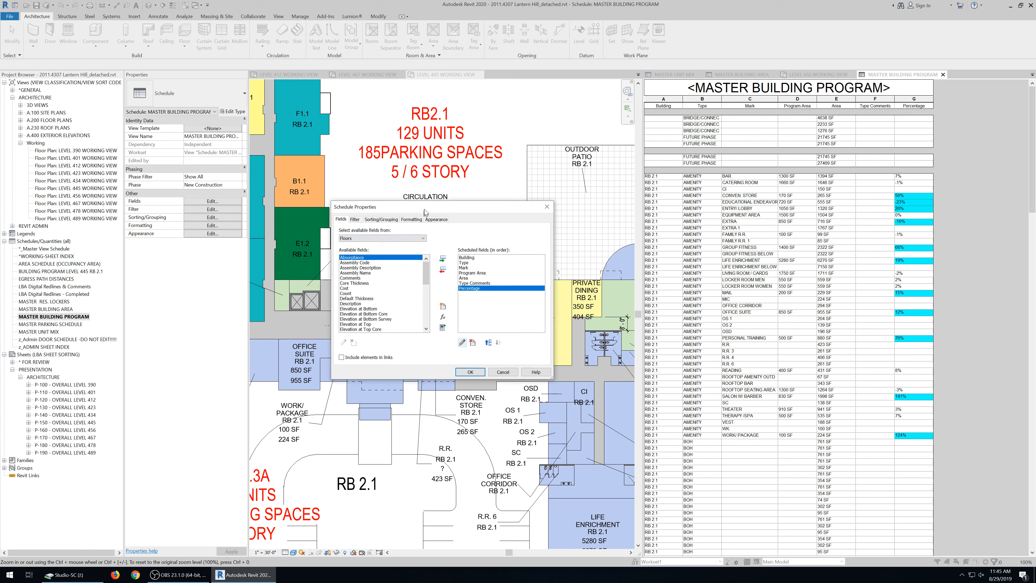
click(440, 222)
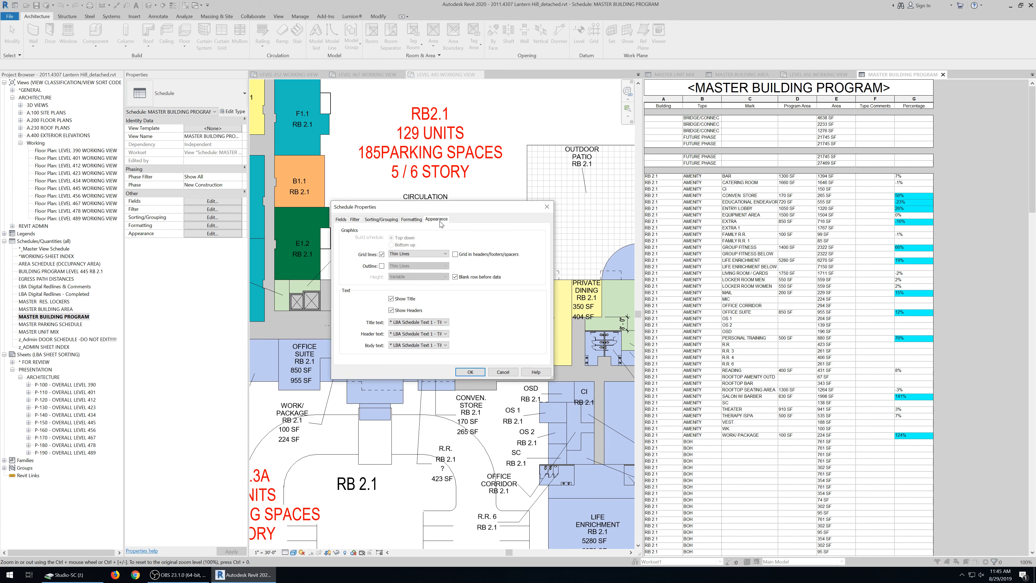
click(411, 219)
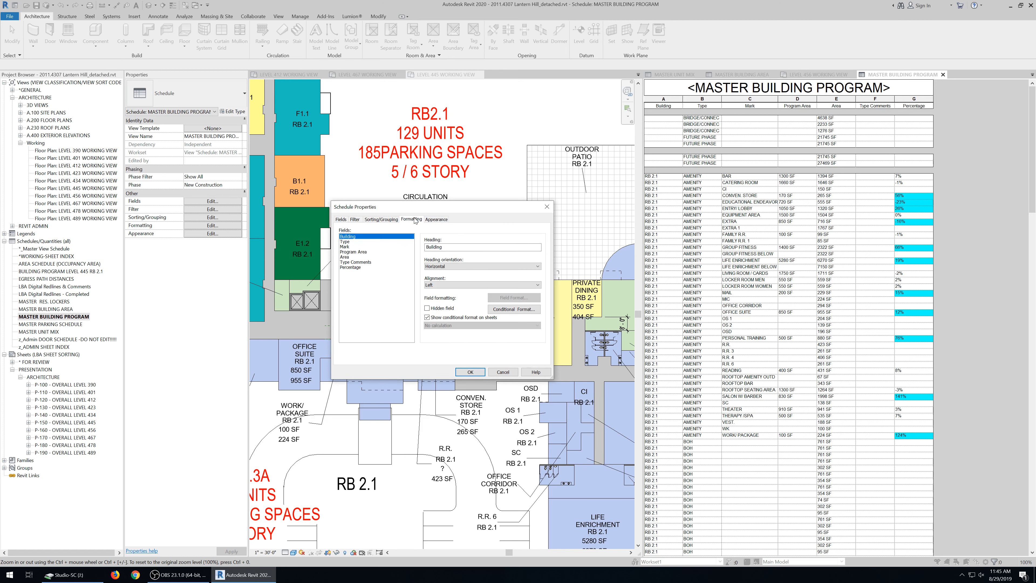
click(356, 268)
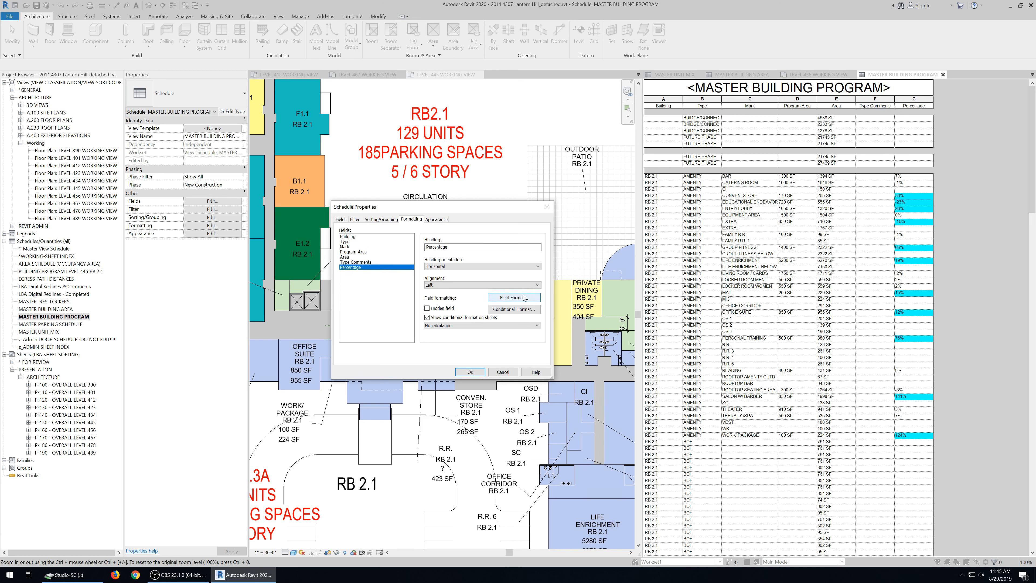
click(515, 311)
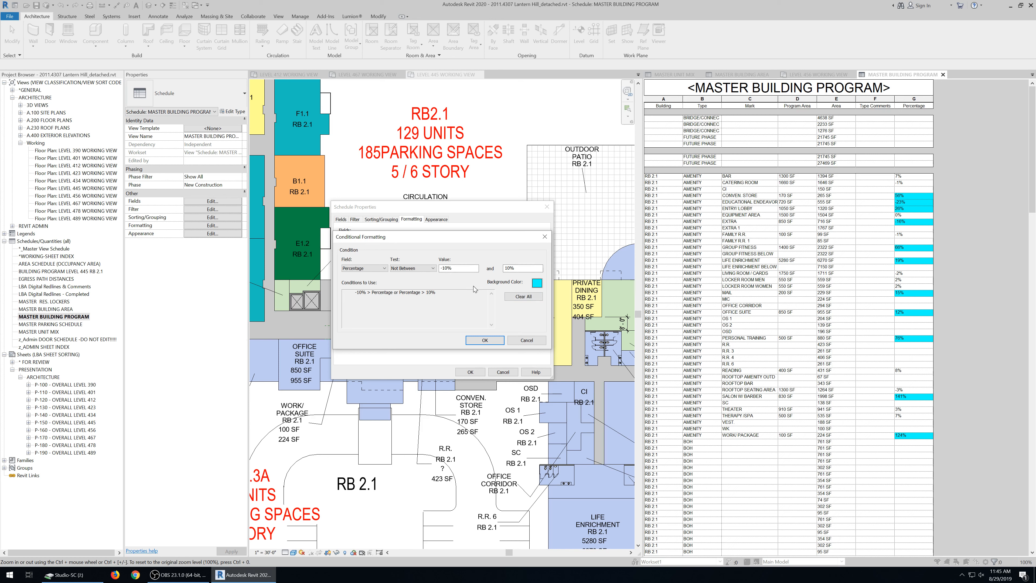
click(448, 269)
key(BackSpace)
key(BackSpace)
text(5)
click(509, 268)
key(BackSpace)
key(BackSpace)
text(5)
click(499, 342)
click(470, 372)
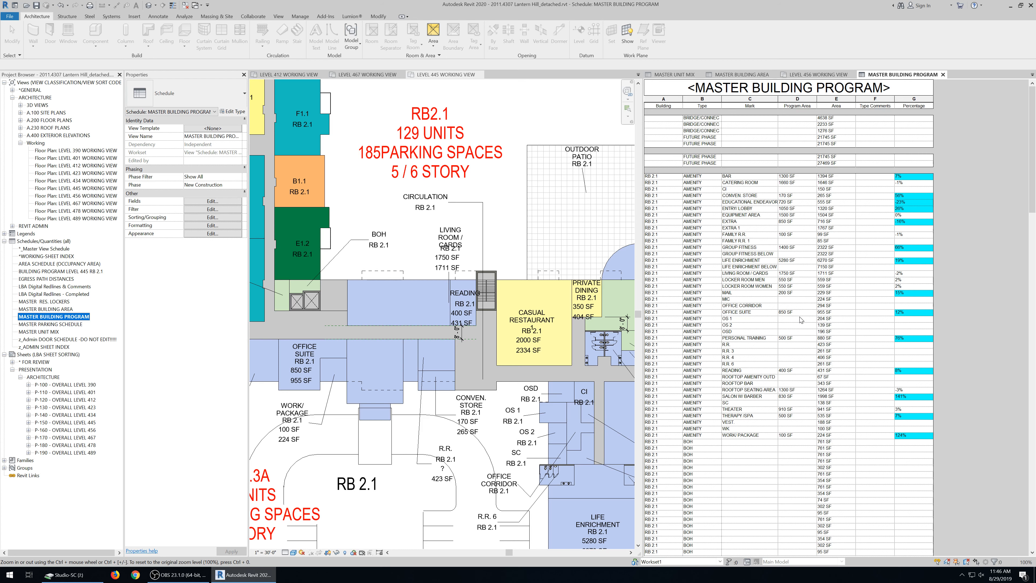
- Review the highlighted percentages in the schedule and re-examine the Percentage field's conditional format, cancelling without changes
scroll(845, 451, down, 3)
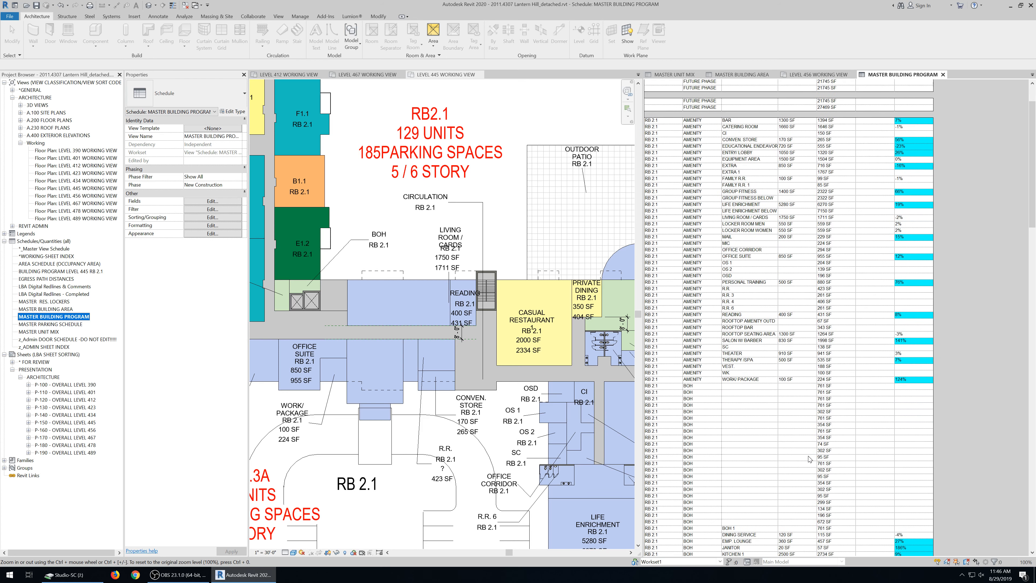
scroll(810, 459, up, 3)
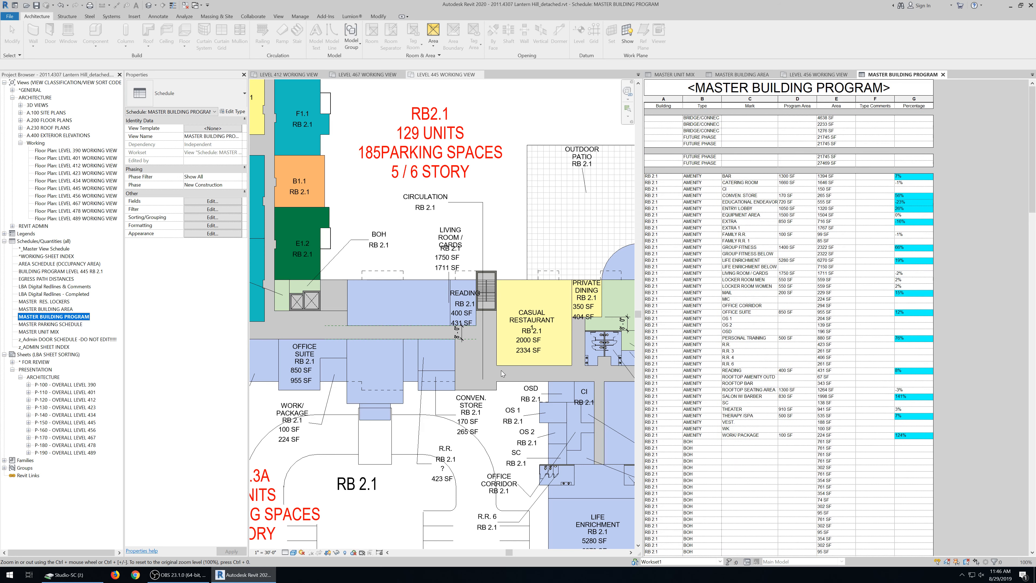
click(212, 201)
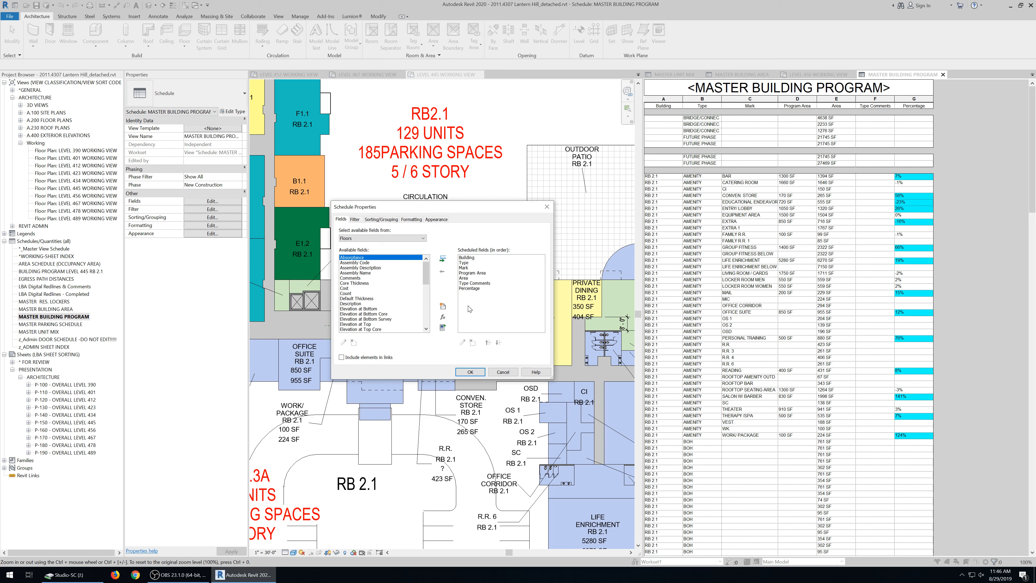
click(411, 219)
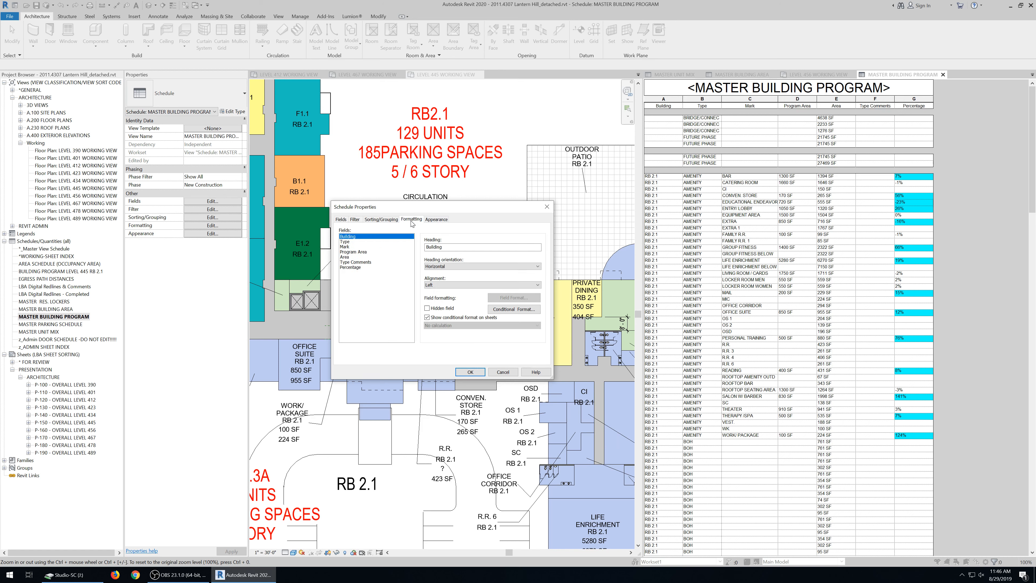
click(354, 268)
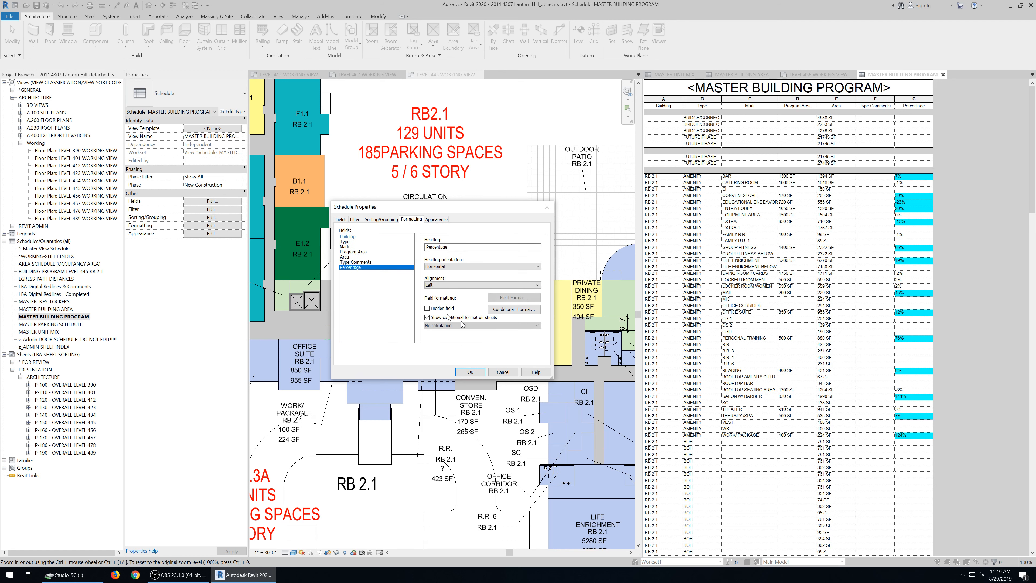
click(505, 310)
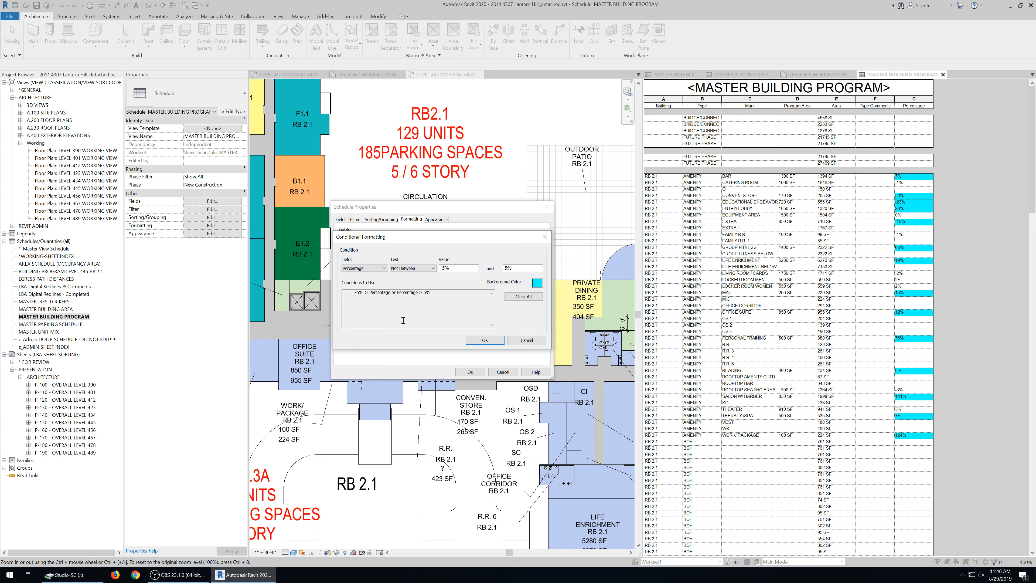
click(525, 341)
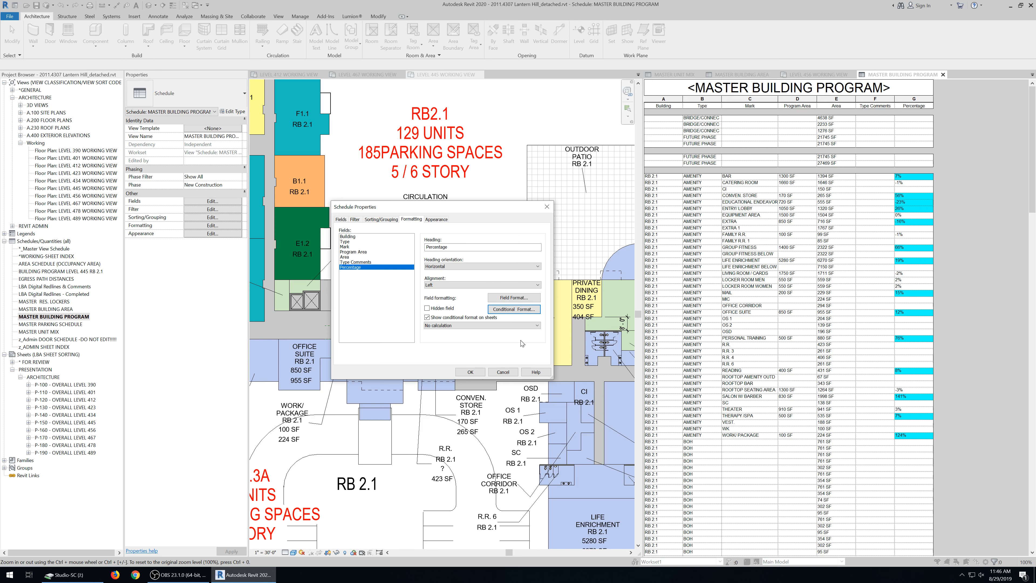
click(503, 372)
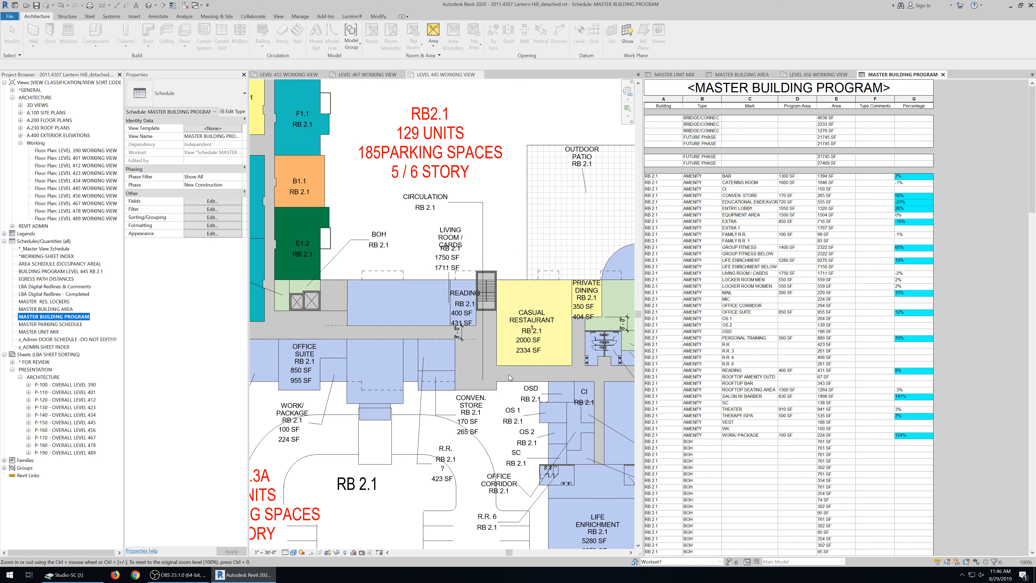
- Enter 550 SF as the program area of the R.R. amenity space in building RB 2.1
click(963, 394)
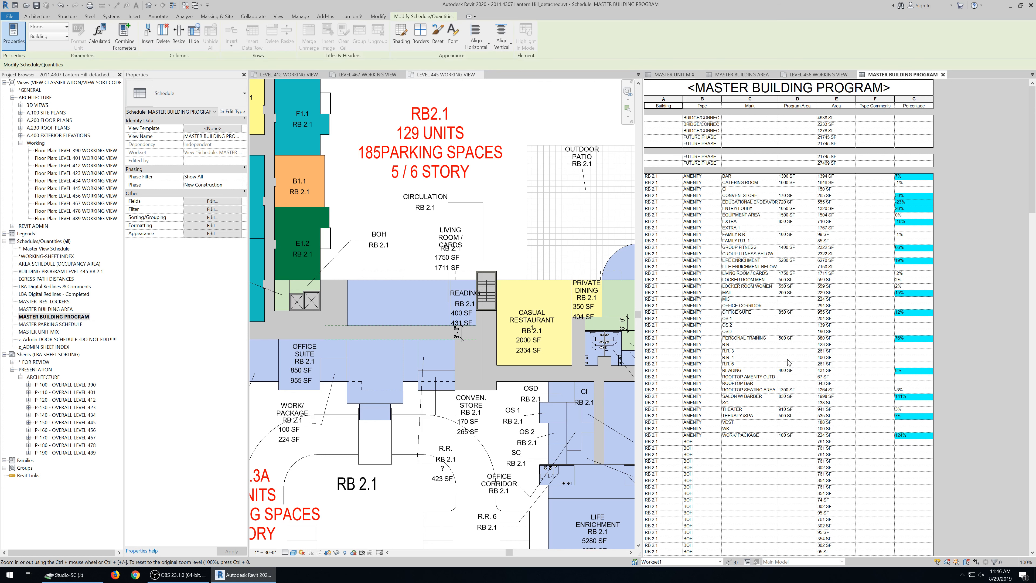
click(790, 345)
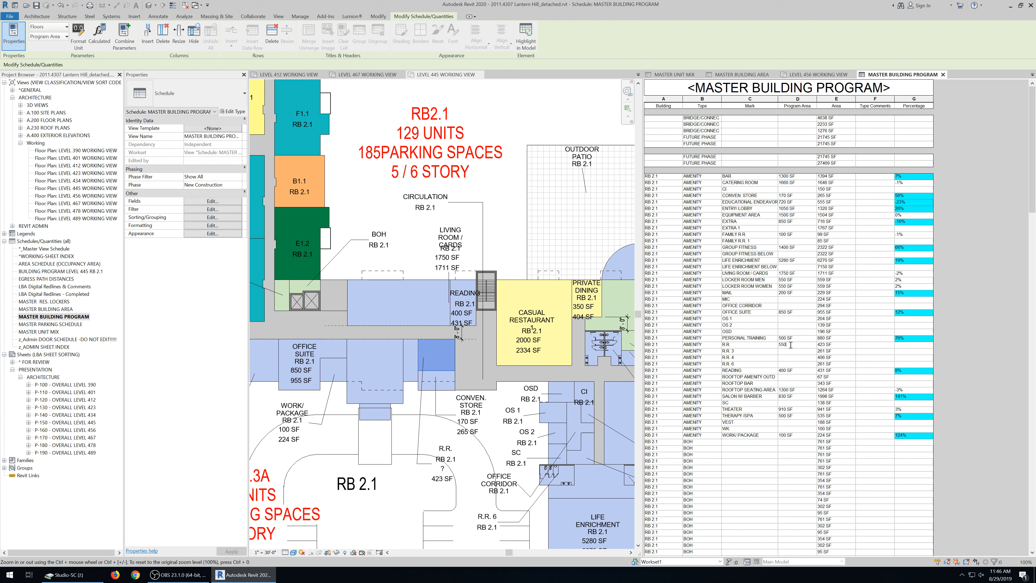
key(Return)
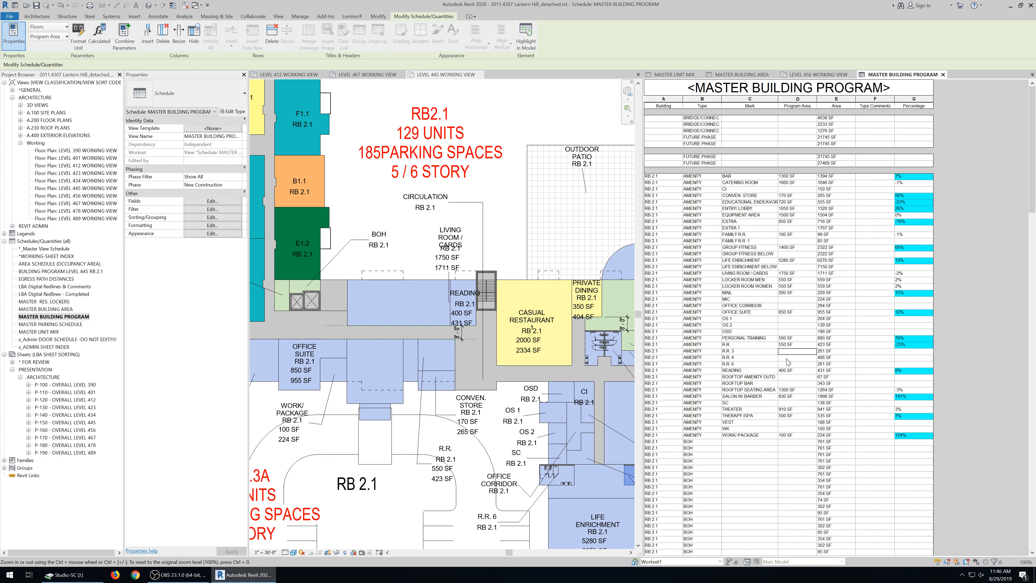
- Try to clear the program area of the READING space and restore it to 400 SF
click(799, 370)
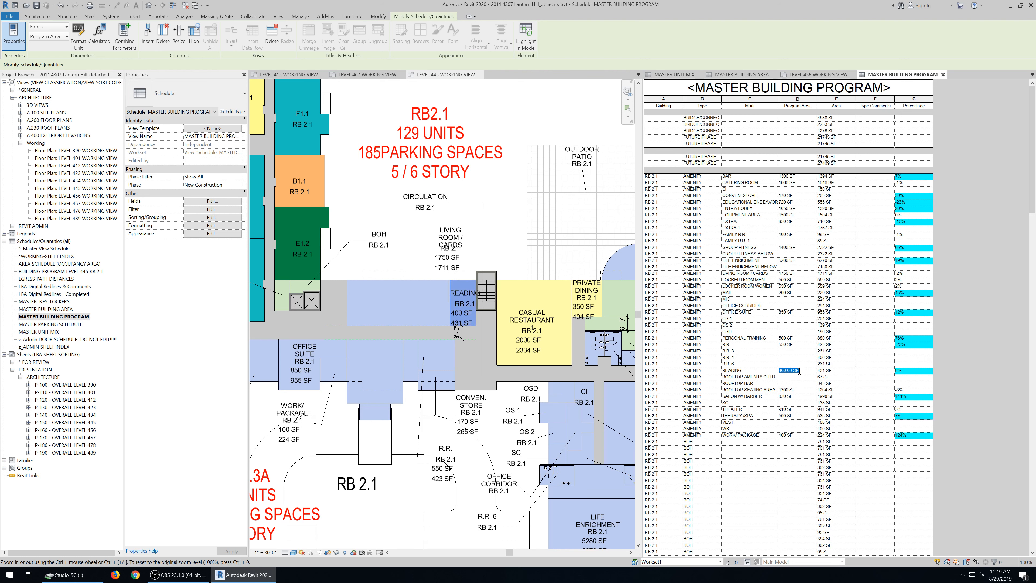
key(BackSpace)
click(962, 384)
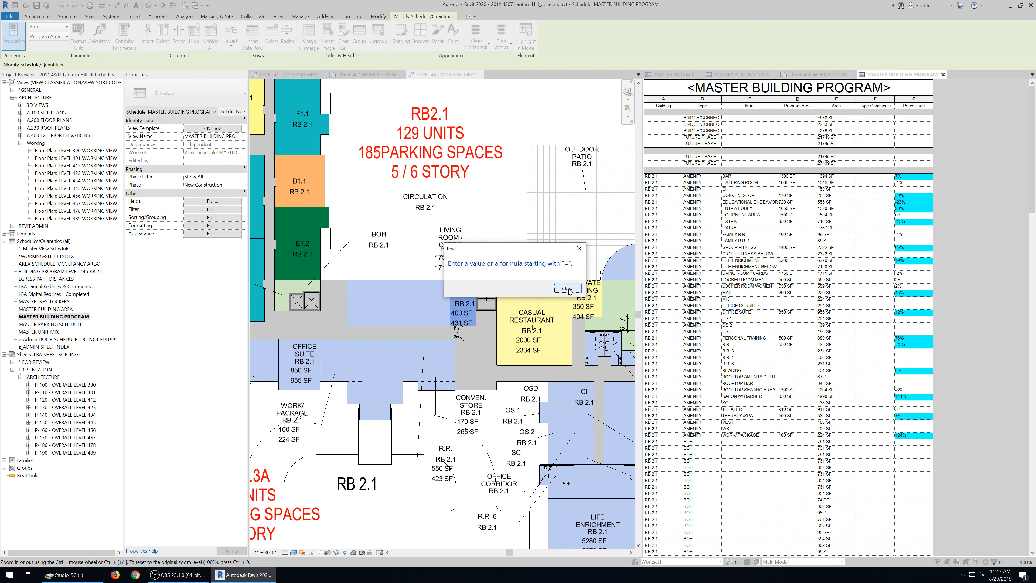
click(569, 289)
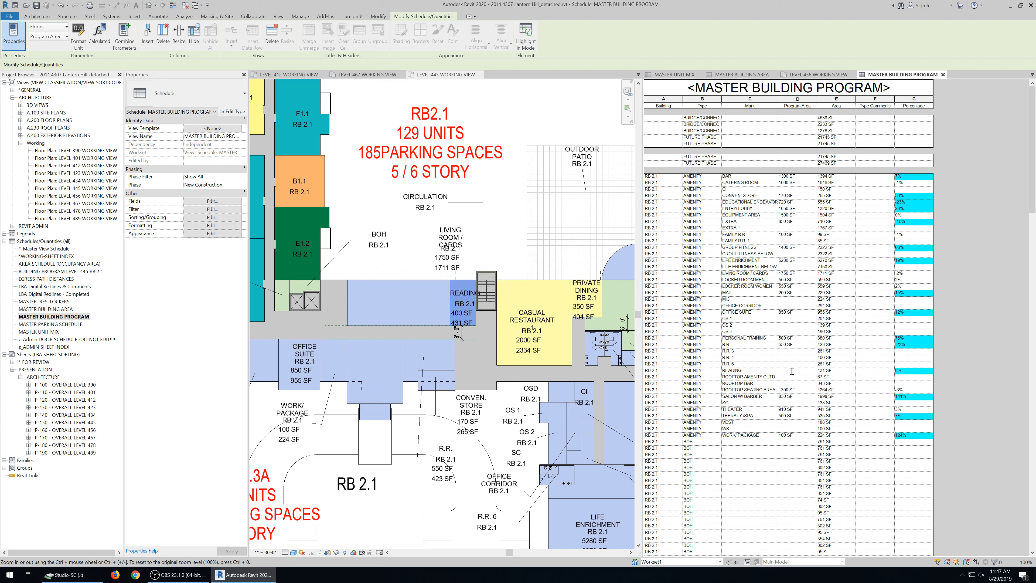
key(Return)
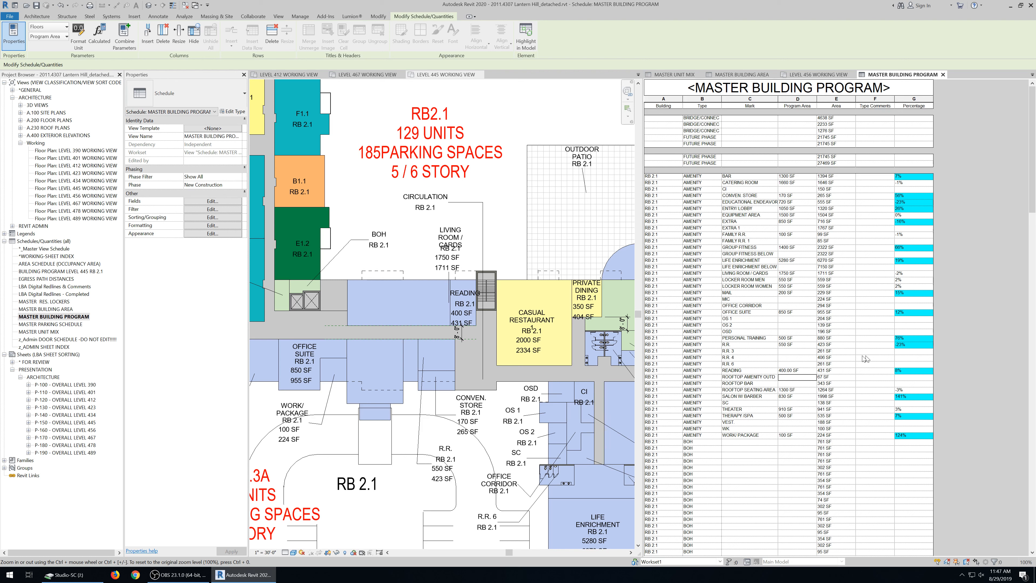
- Enter 700 SF as the program area of the R.R. 4 amenity space
click(795, 358)
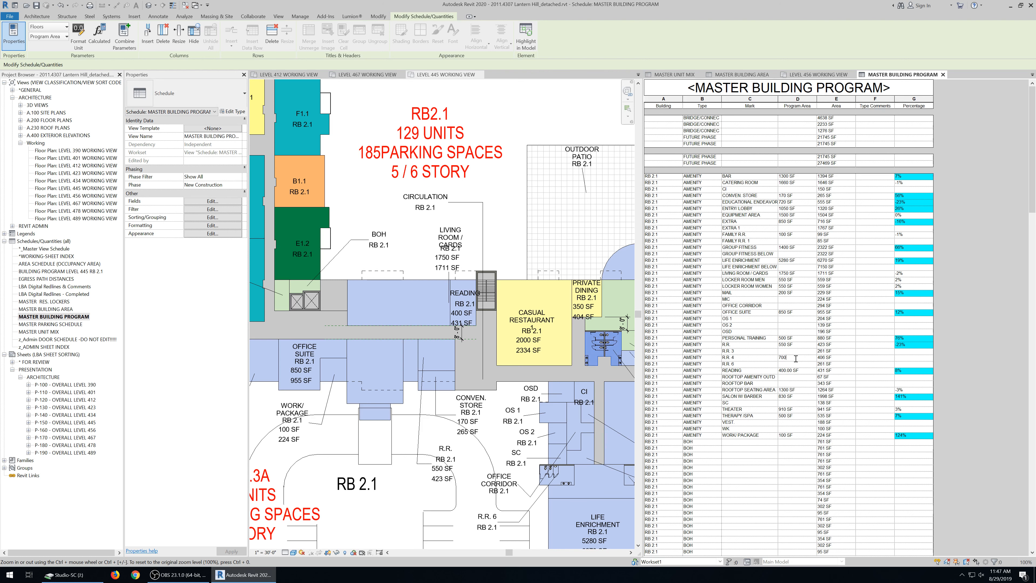
text(700)
key(Return)
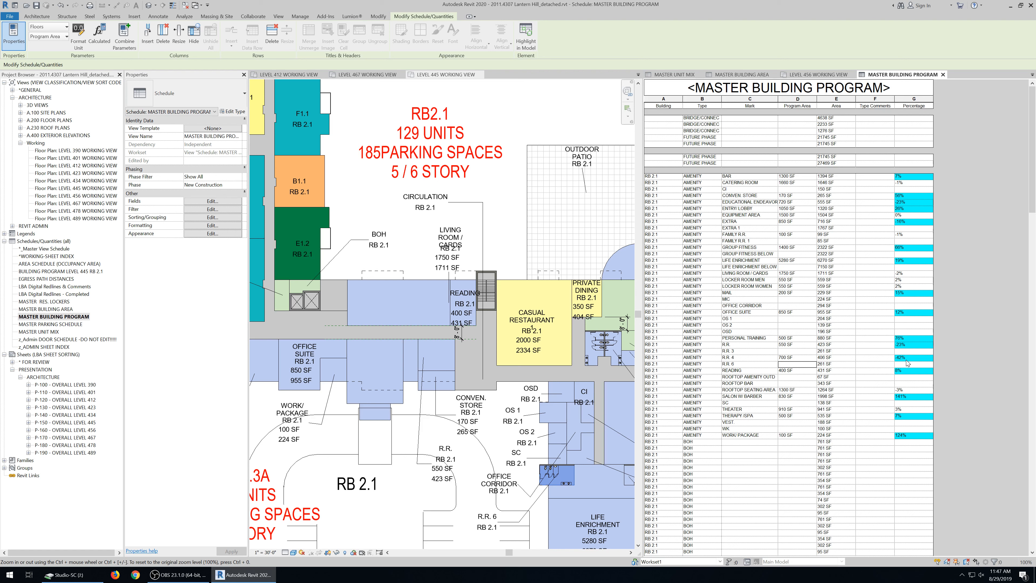
click(802, 358)
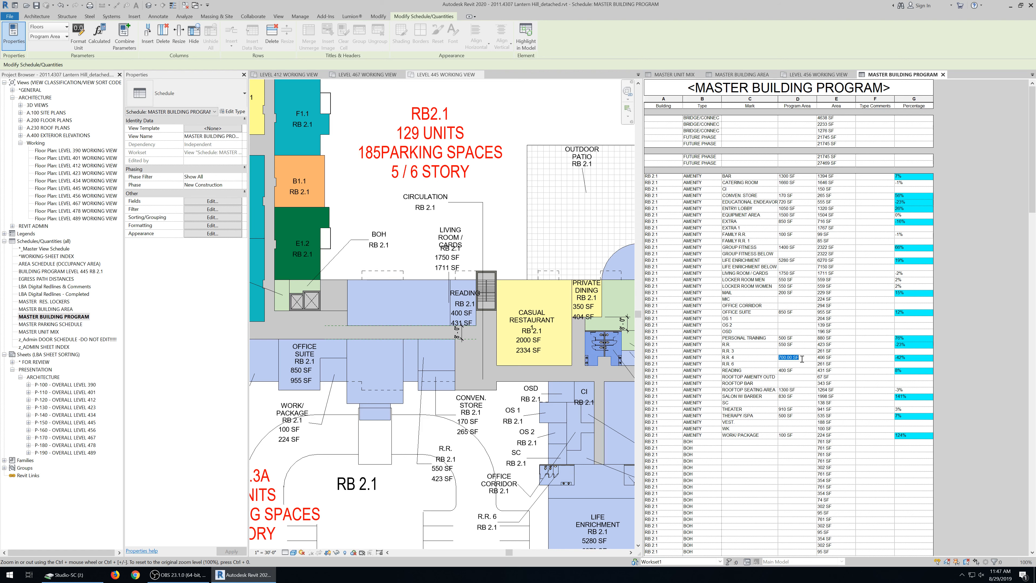
key(Return)
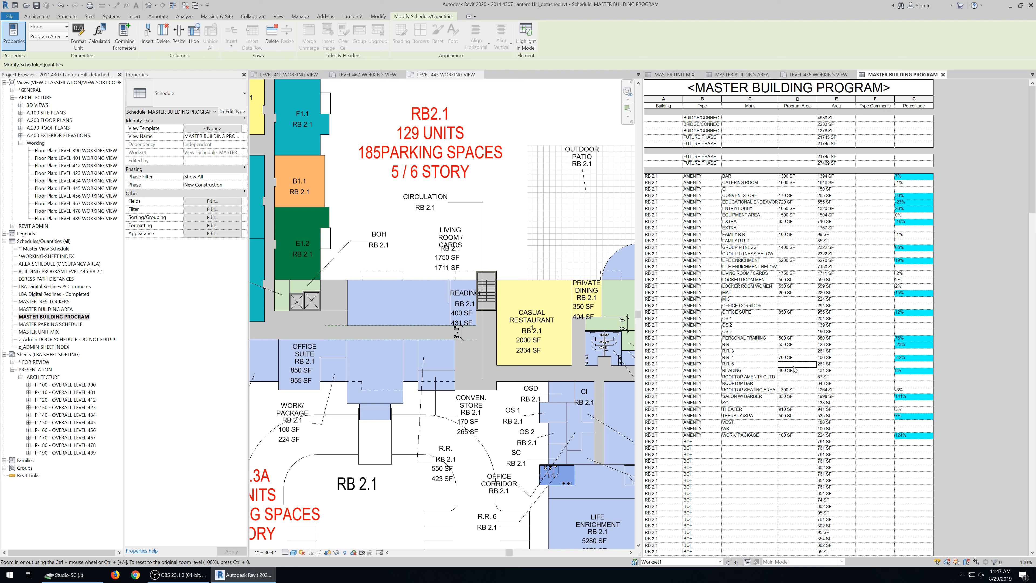
click(794, 383)
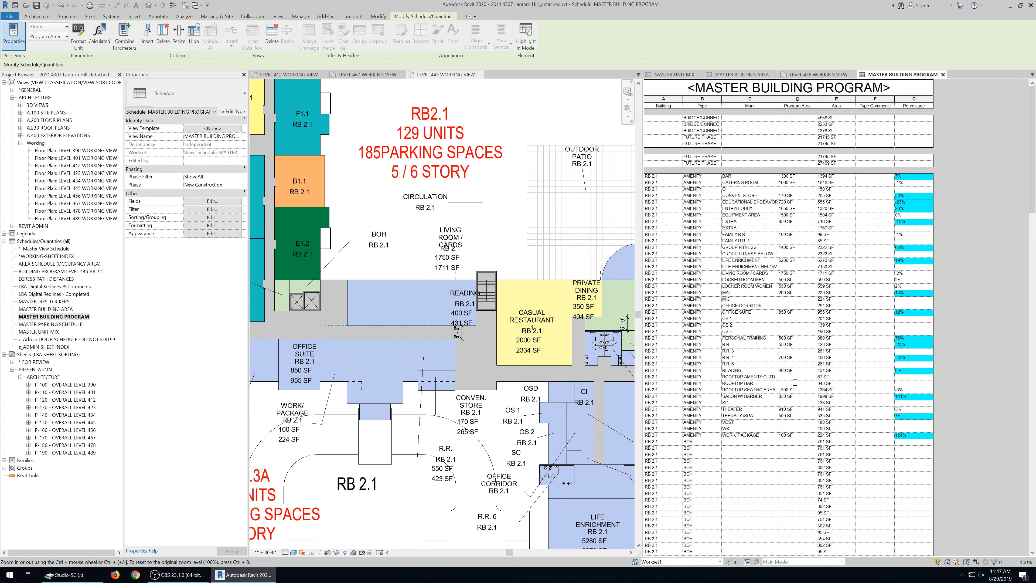
- Try to clear the 700 SF program area of the R.R. 4 space and dismiss the alert
click(799, 357)
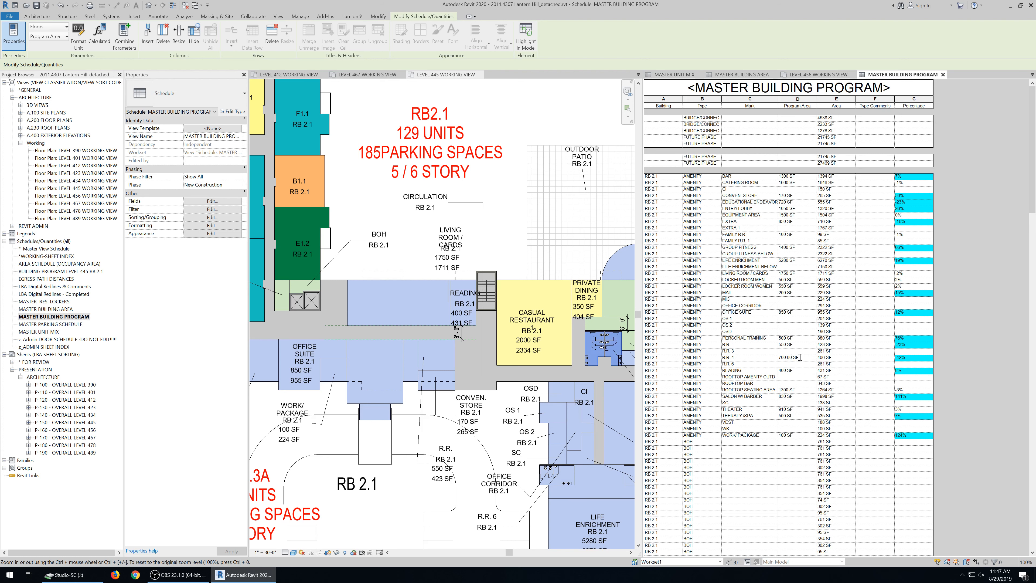
drag(800, 357, 768, 360)
key(Delete)
key(Return)
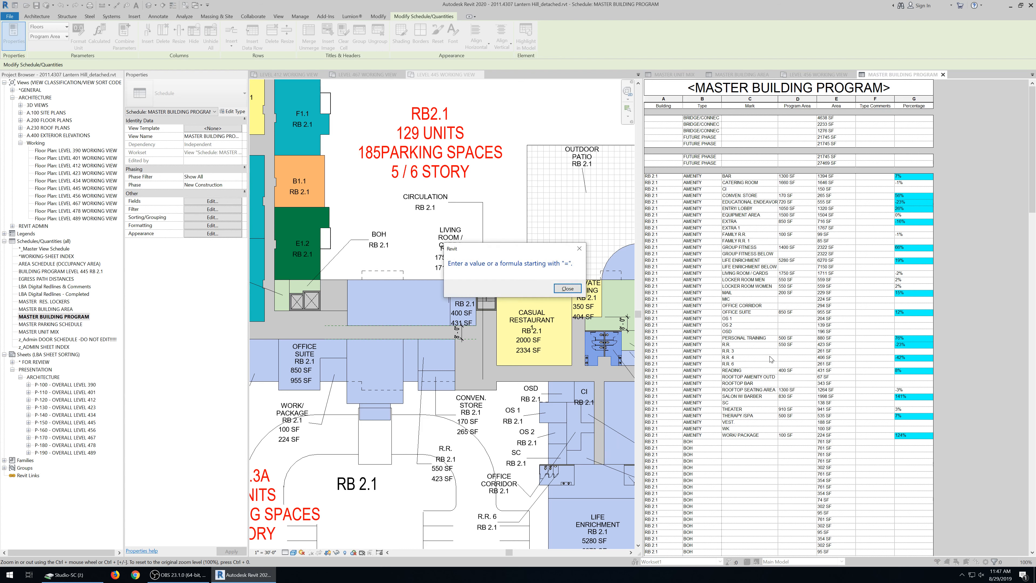
click(568, 288)
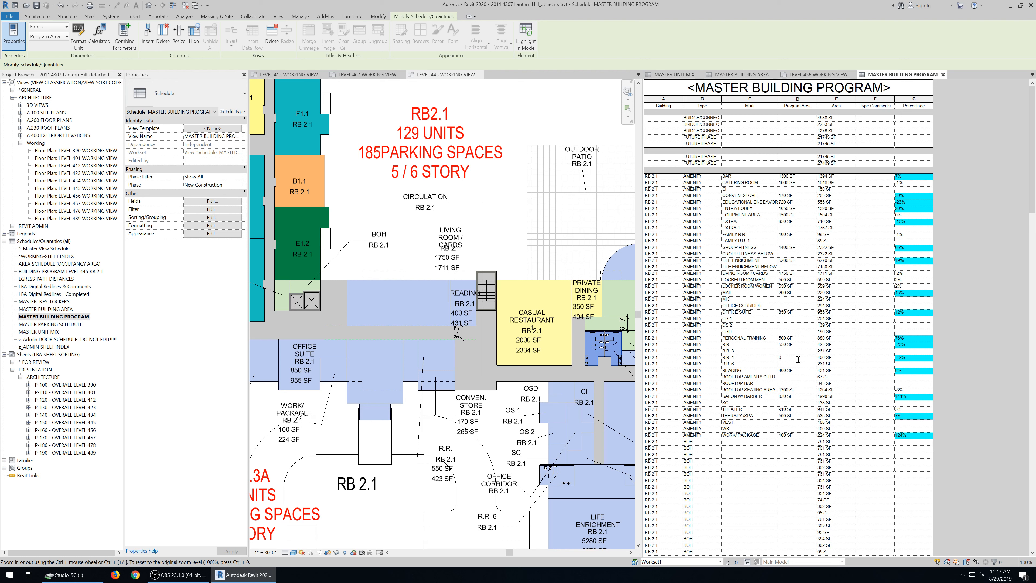
- Set the program area of the R.R. 4 space to 0 SF
click(798, 359)
text(0)
key(Return)
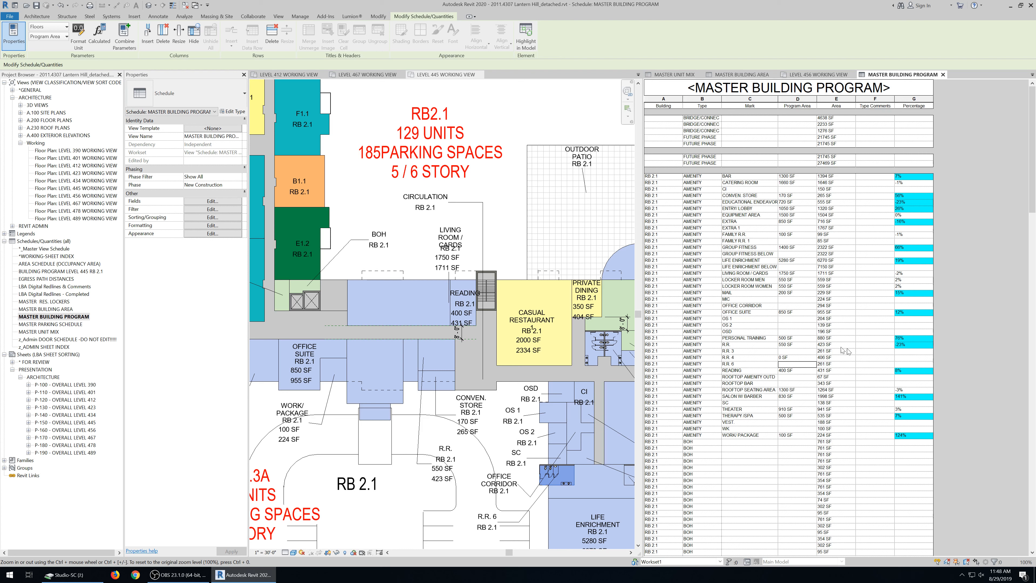
- Try to clear the 0 SF program area of the R.R. 4 space, and leave the cell by selecting the MASTER PARKING SCHEDULE
click(796, 358)
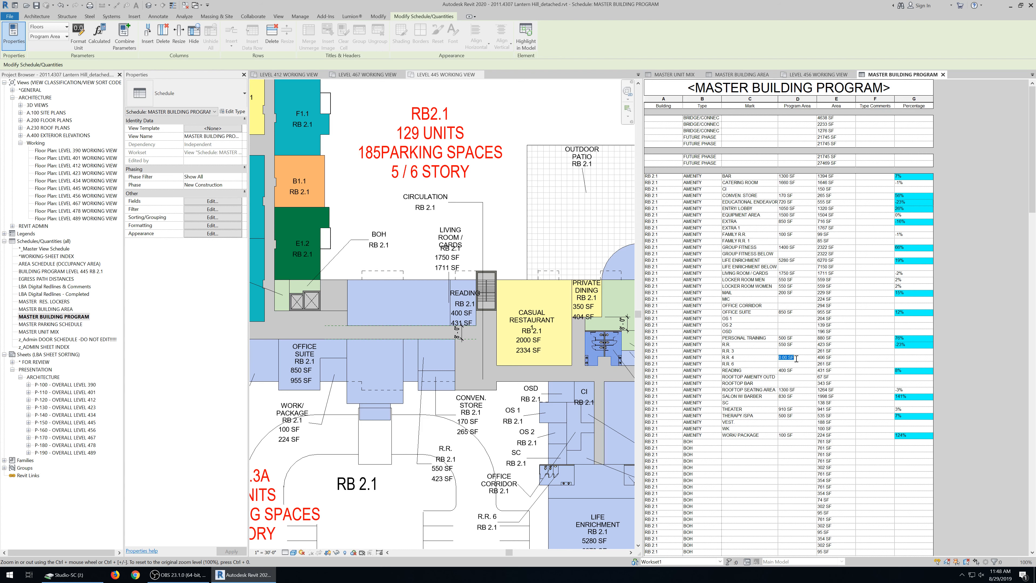
key(BackSpace)
key(Return)
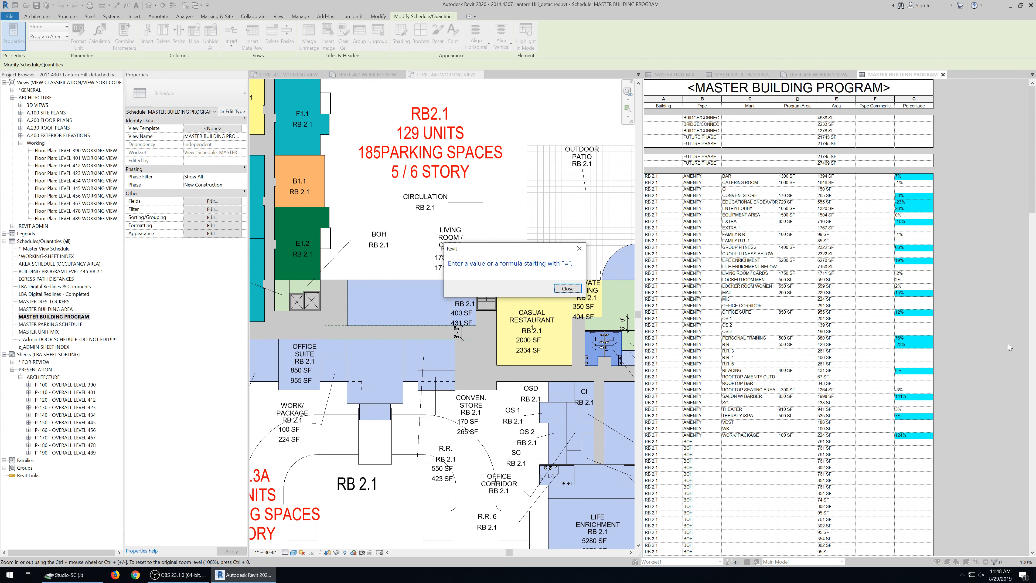
click(993, 357)
click(566, 288)
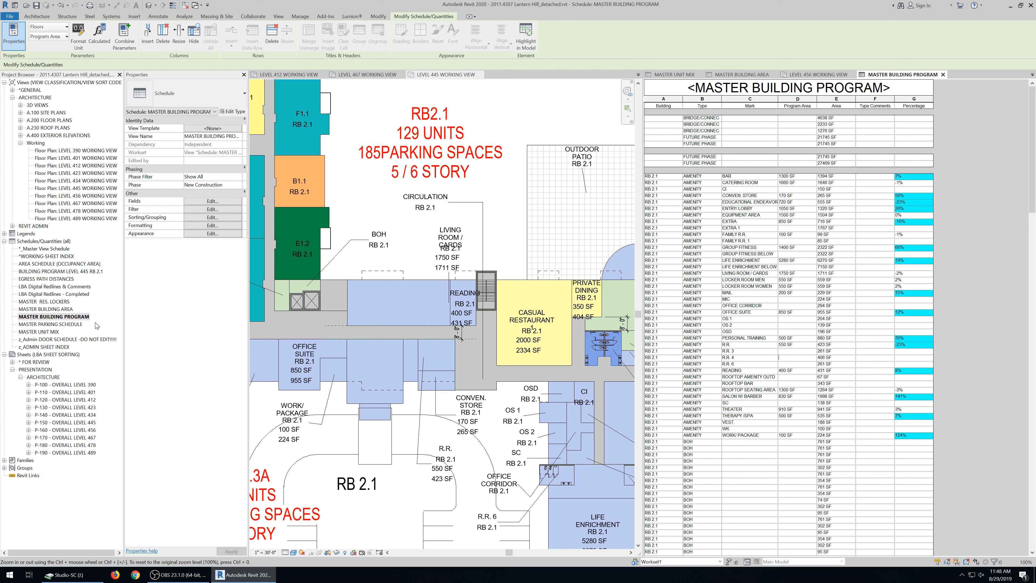
click(74, 326)
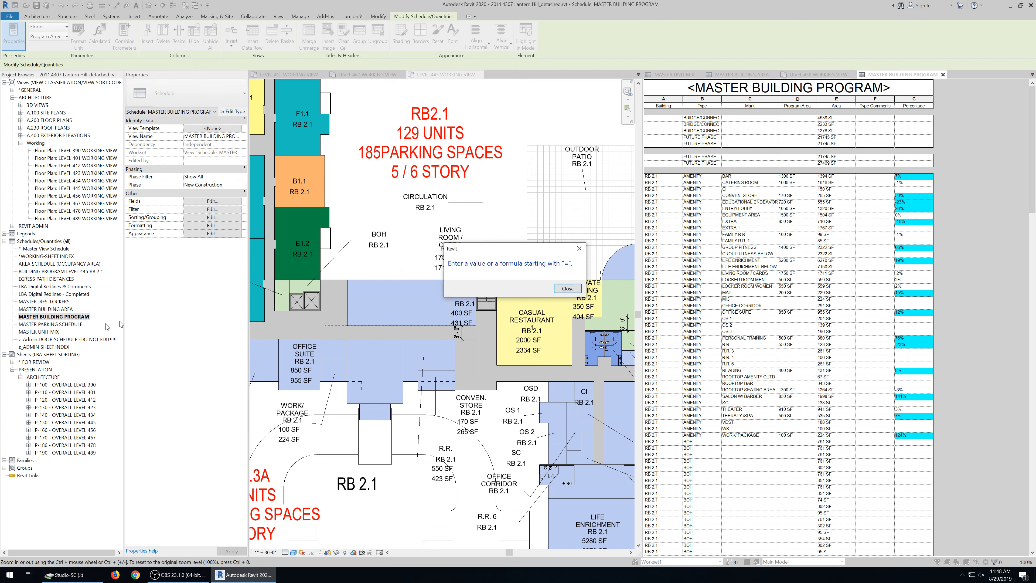
click(561, 289)
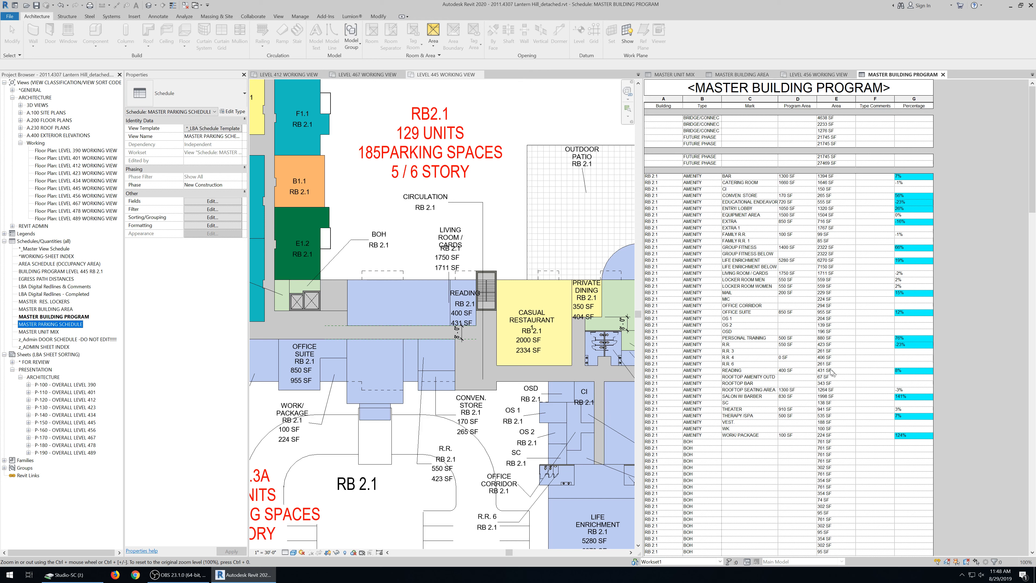
- Open the MASTER PARKING SCHEDULE
click(811, 318)
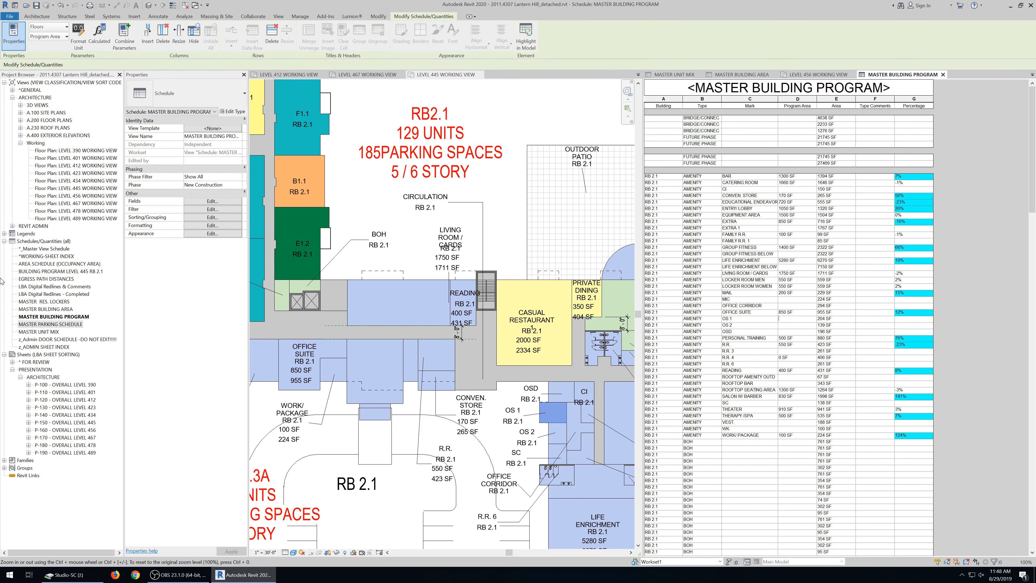
double_click(68, 325)
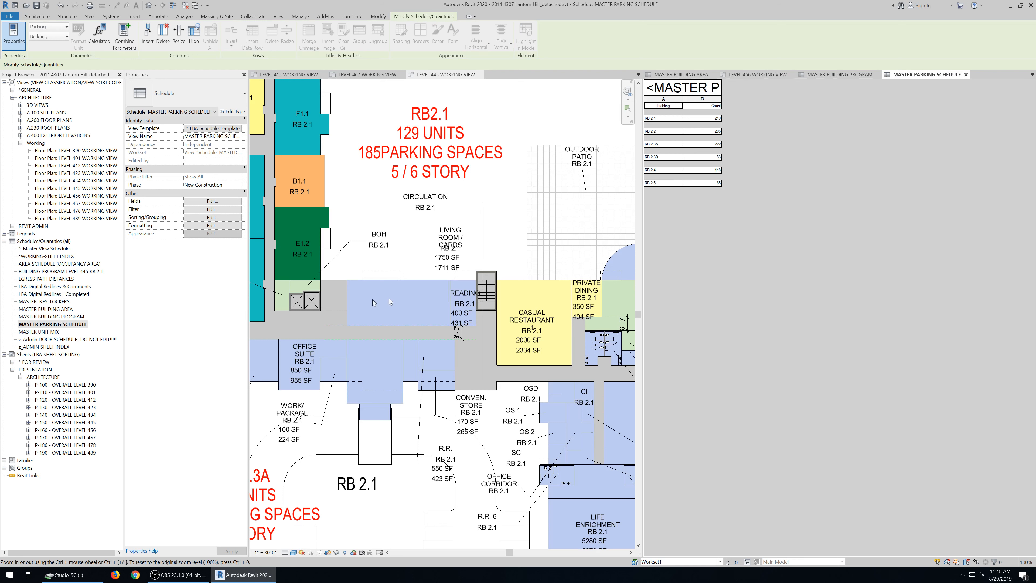
- Open the LEVEL 401 WORKING VIEW floor plan and dock it with the other plan views, beside the parking schedule
scroll(429, 318, down, 5)
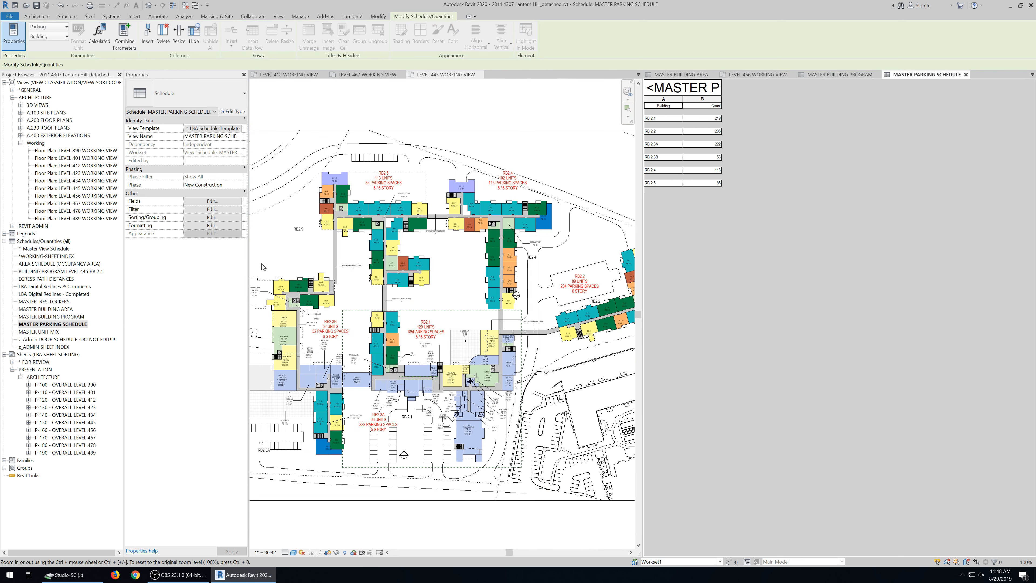
double_click(96, 159)
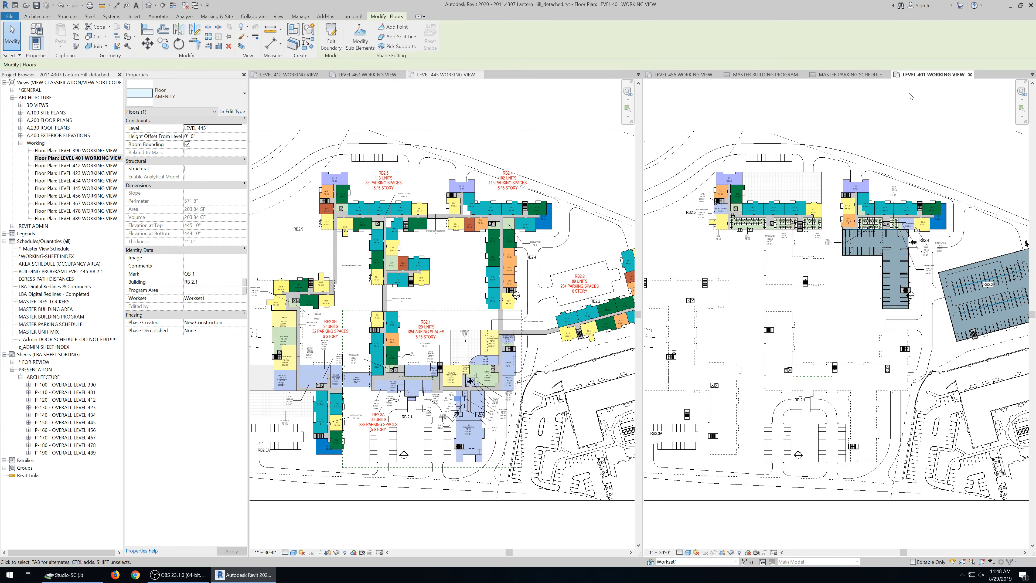
drag(921, 74, 295, 79)
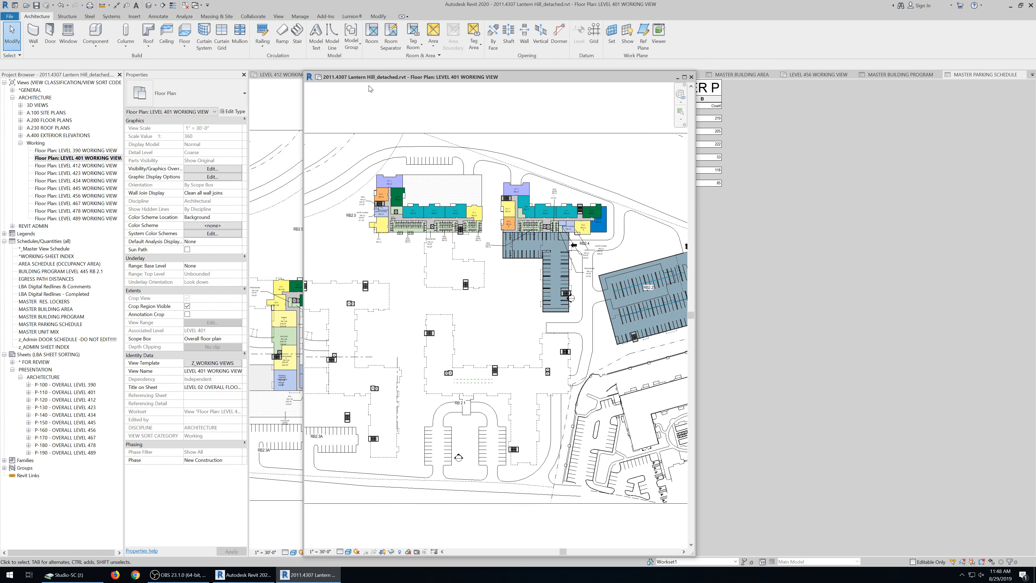
drag(368, 78, 363, 80)
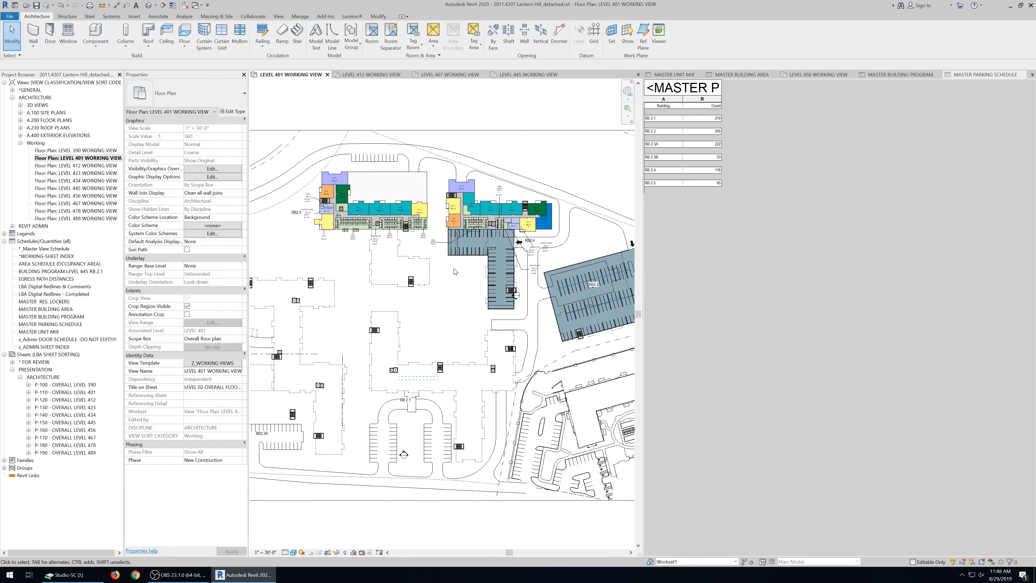
- Check the Building property of a single ungrouped parking space in the RB 2.4 garage, and clear the selection
scroll(455, 271, up, 5)
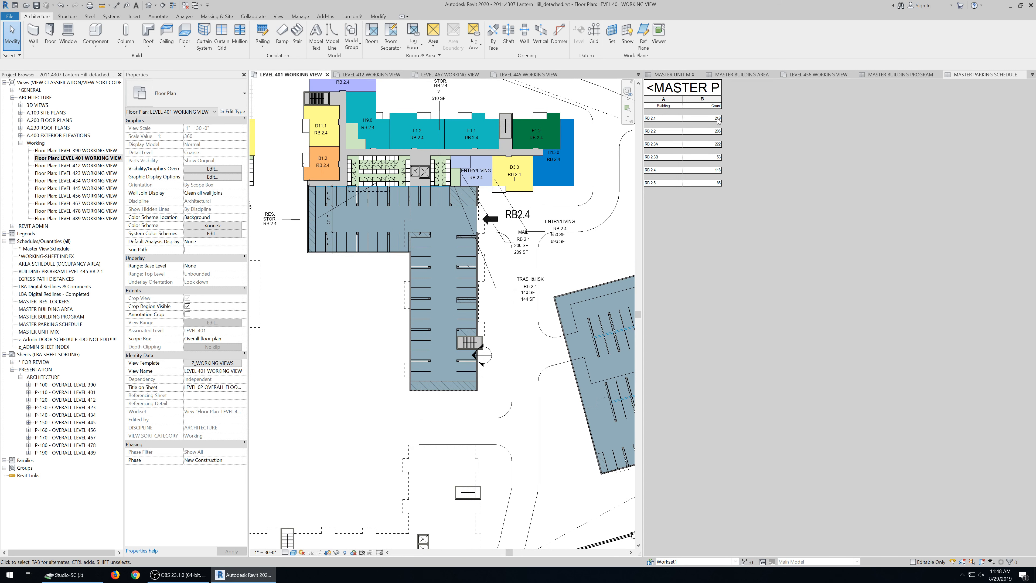
scroll(466, 351, down, 2)
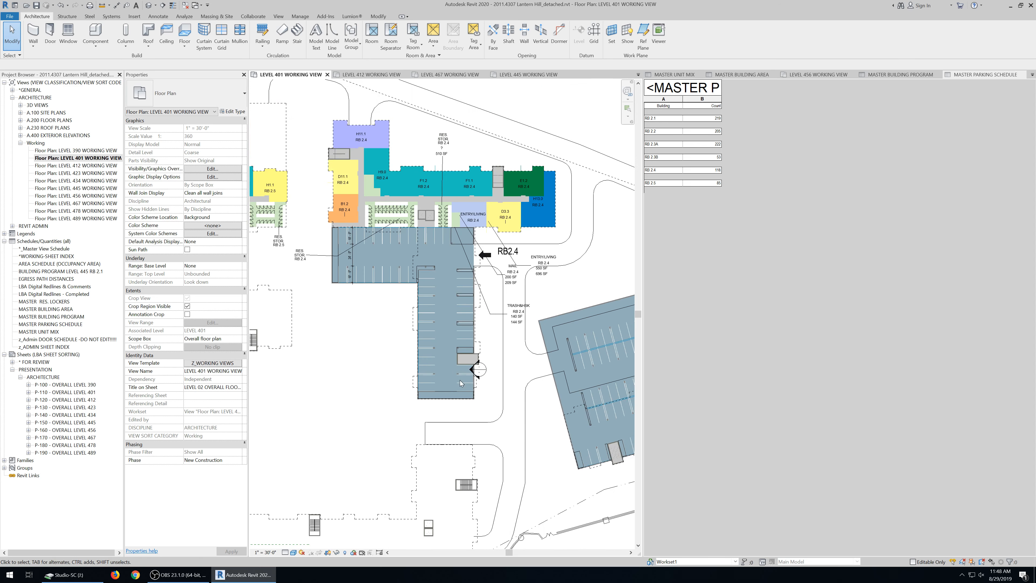
scroll(466, 343, up, 3)
scroll(465, 342, up, 1)
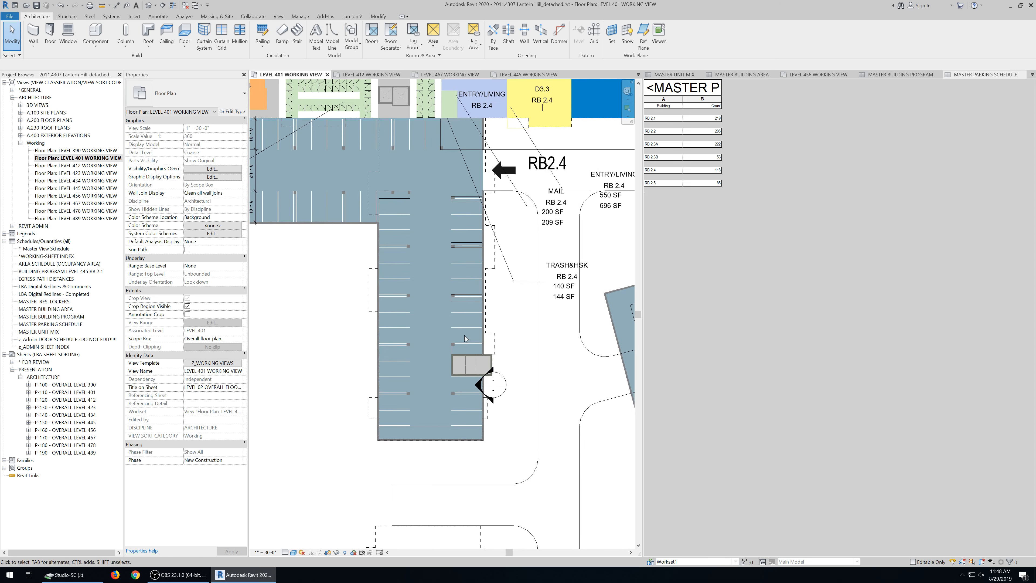
click(456, 411)
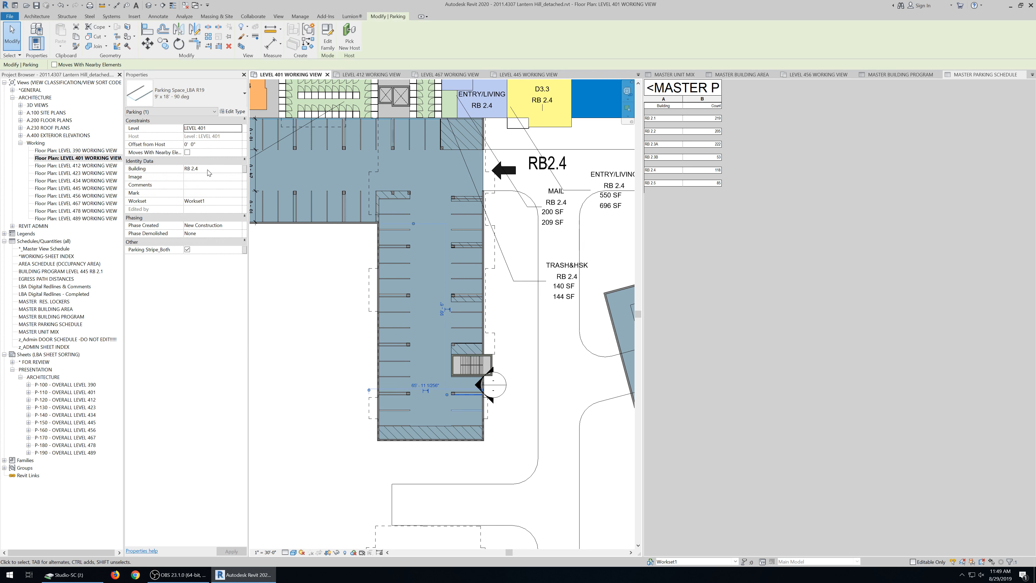
scroll(468, 402, down, 1)
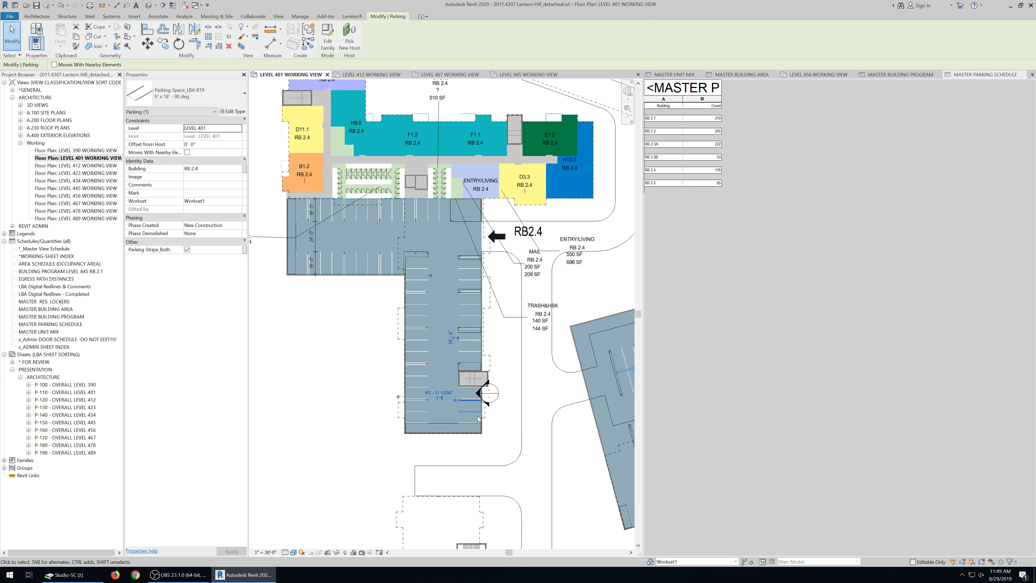
click(355, 346)
- Inspect a three-space parking group in the RB 2.4 garage and the Building property of one space inside it
scroll(429, 324, up, 2)
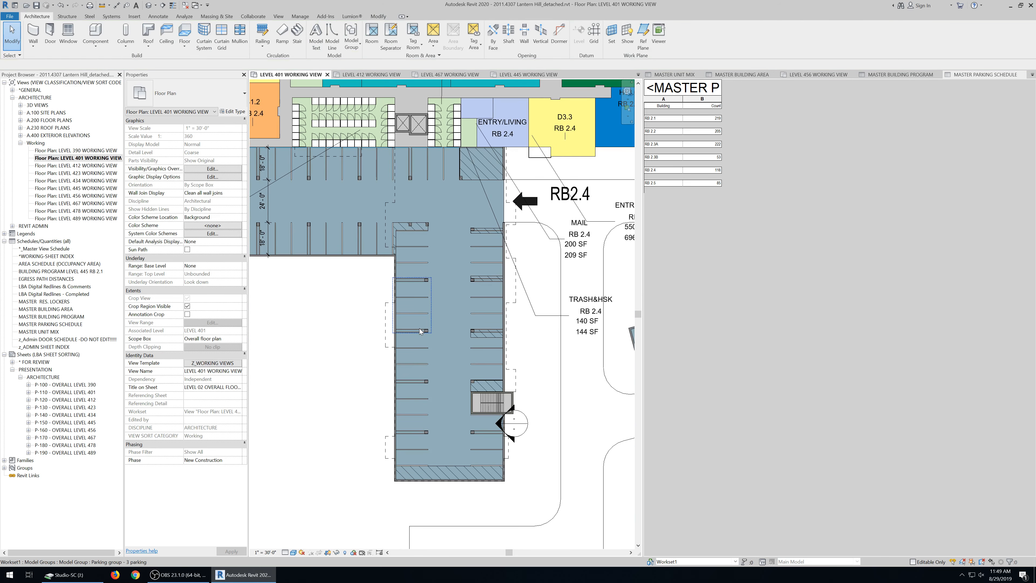
click(421, 331)
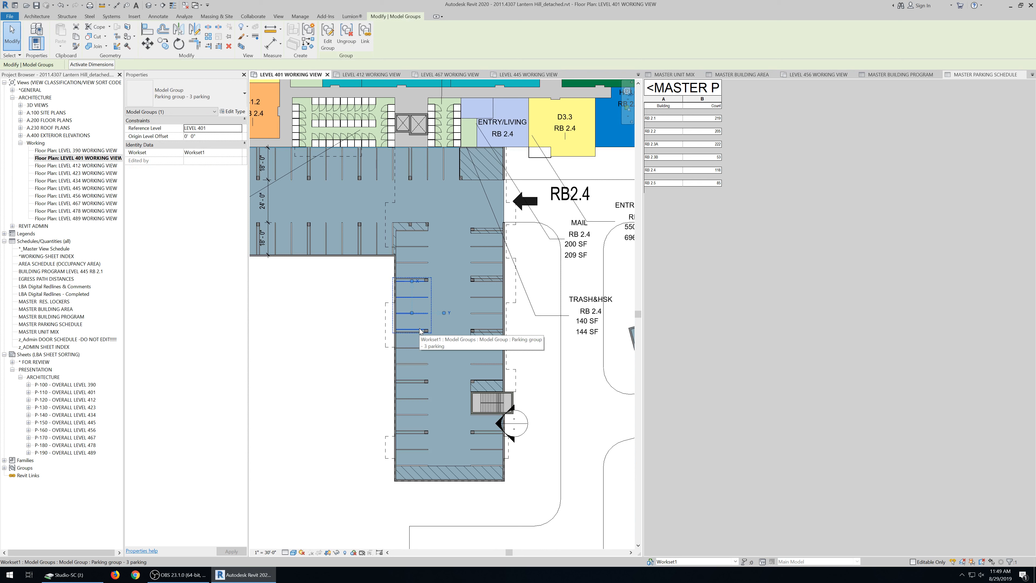
click(297, 338)
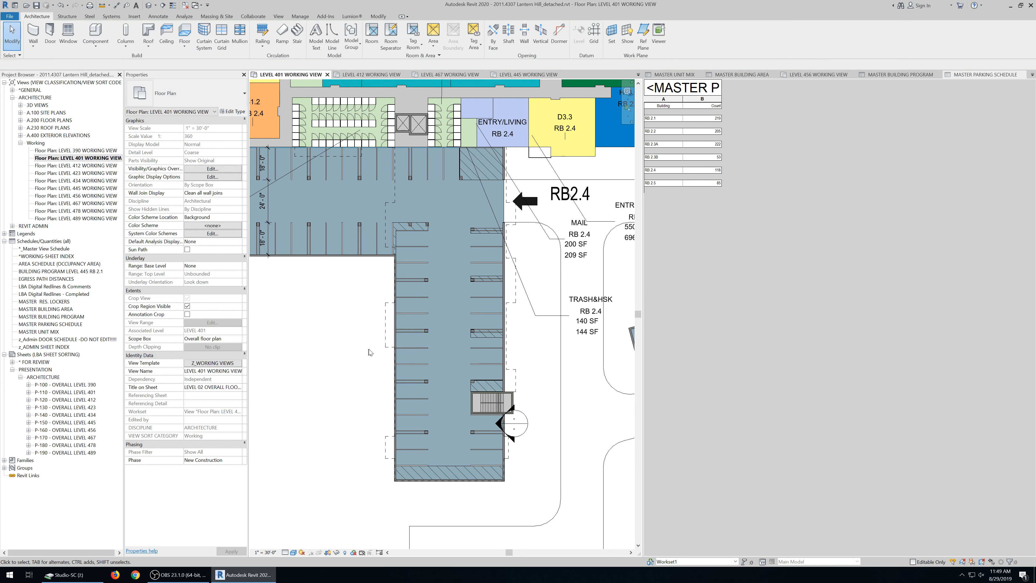
key(Tab)
click(424, 317)
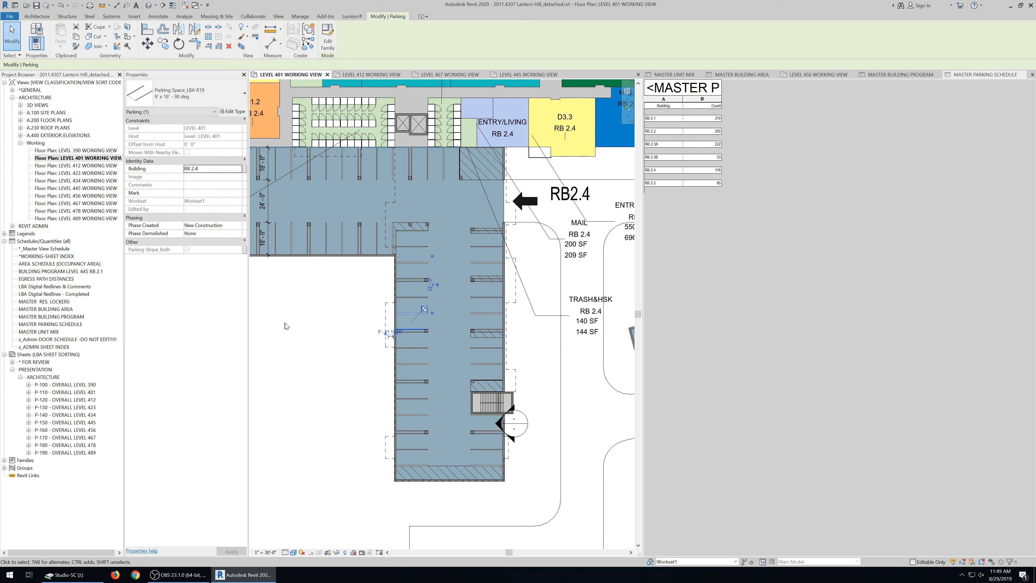
click(297, 328)
- Set the Level 401 plan's scope box to None and pull in the crop region's east edge to exclude the RB 2.2 garage
scroll(392, 353, down, 4)
scroll(386, 350, down, 5)
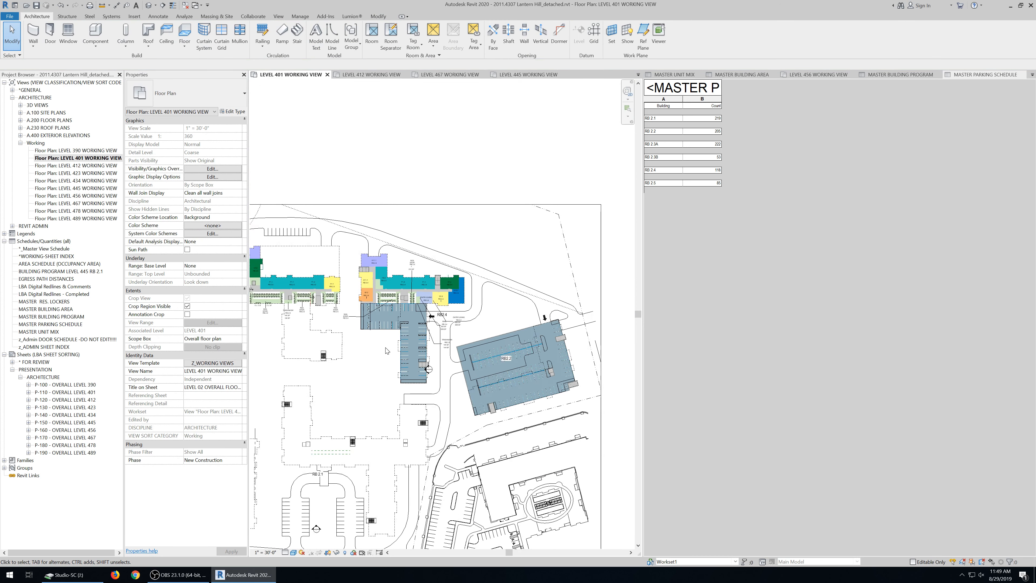
scroll(604, 369, down, 1)
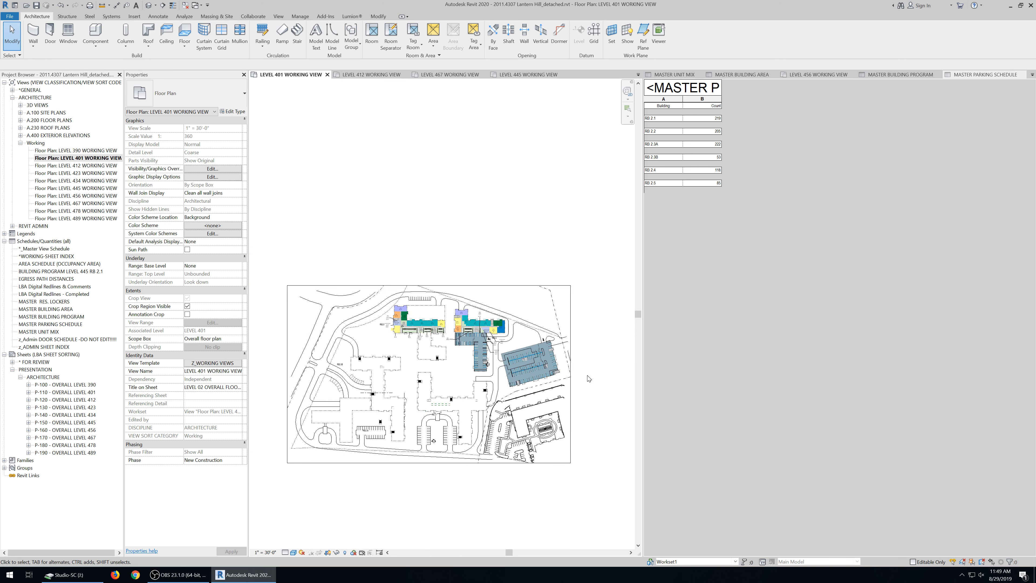
click(570, 394)
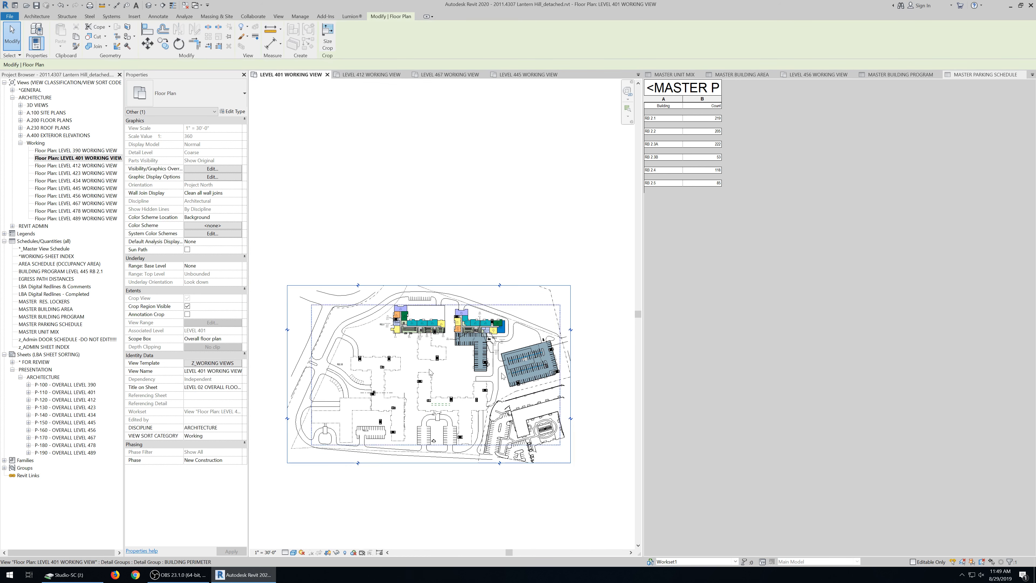
click(238, 339)
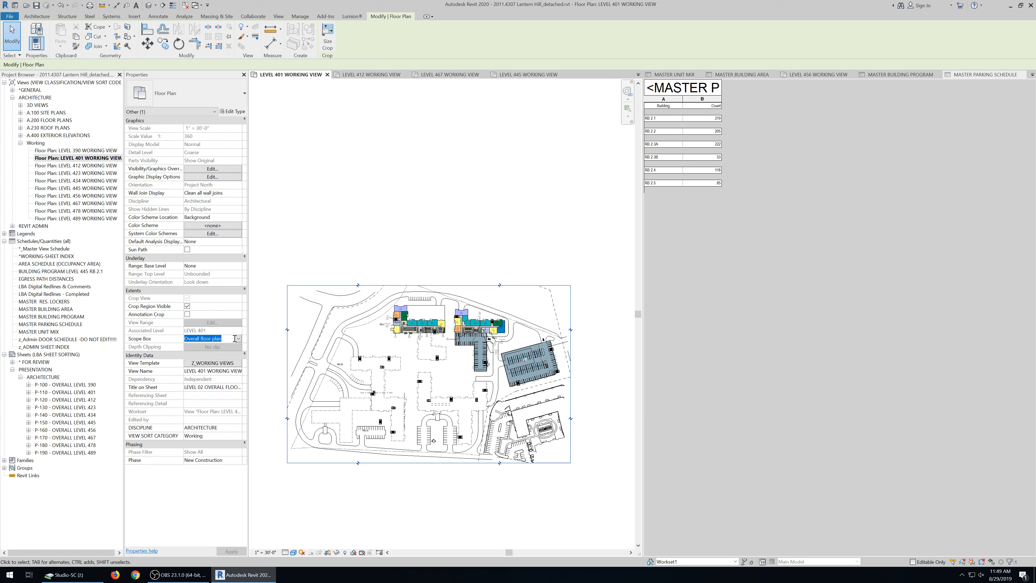
click(238, 338)
click(232, 346)
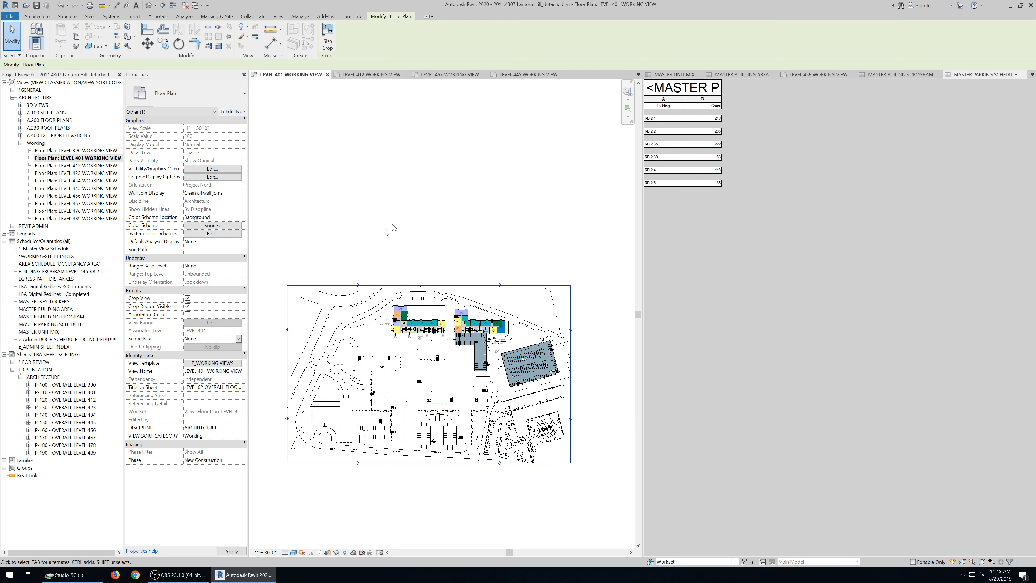
click(570, 401)
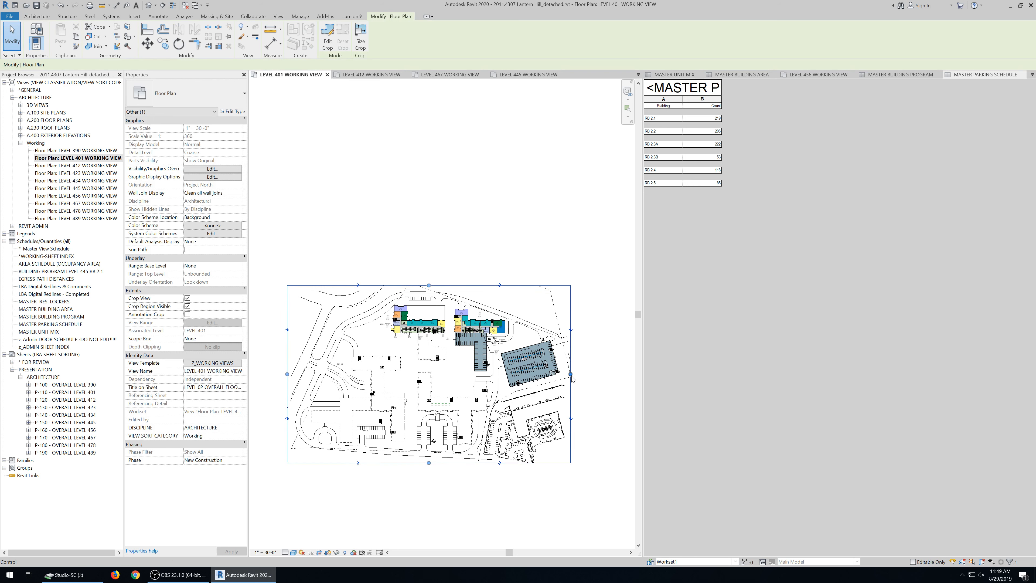
drag(571, 374, 499, 372)
- Select all instances of the 9' x 18' 90-degree parking space visible in the view, check their Building value, and clear the selection
scroll(457, 318, up, 2)
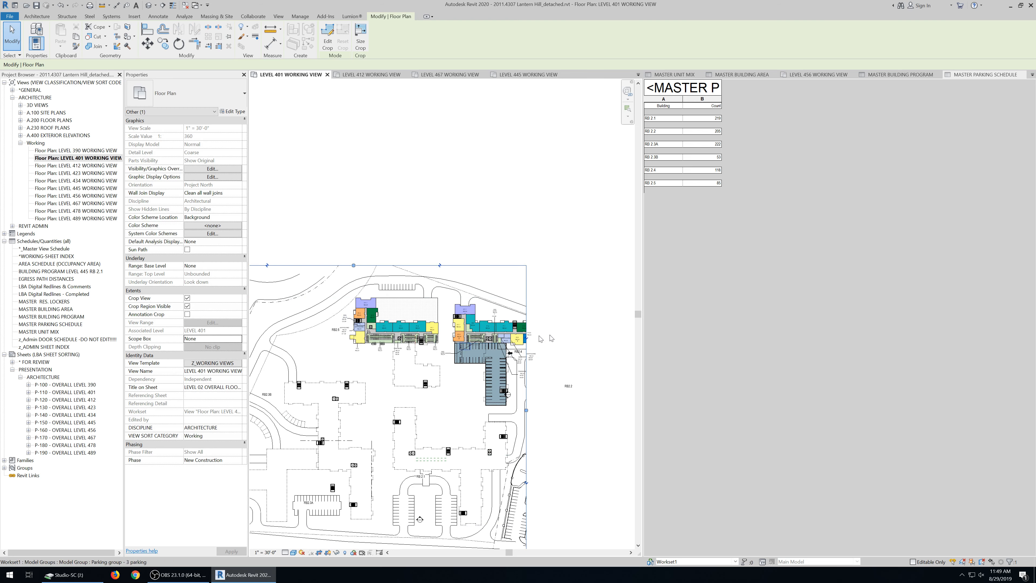
scroll(510, 354, up, 4)
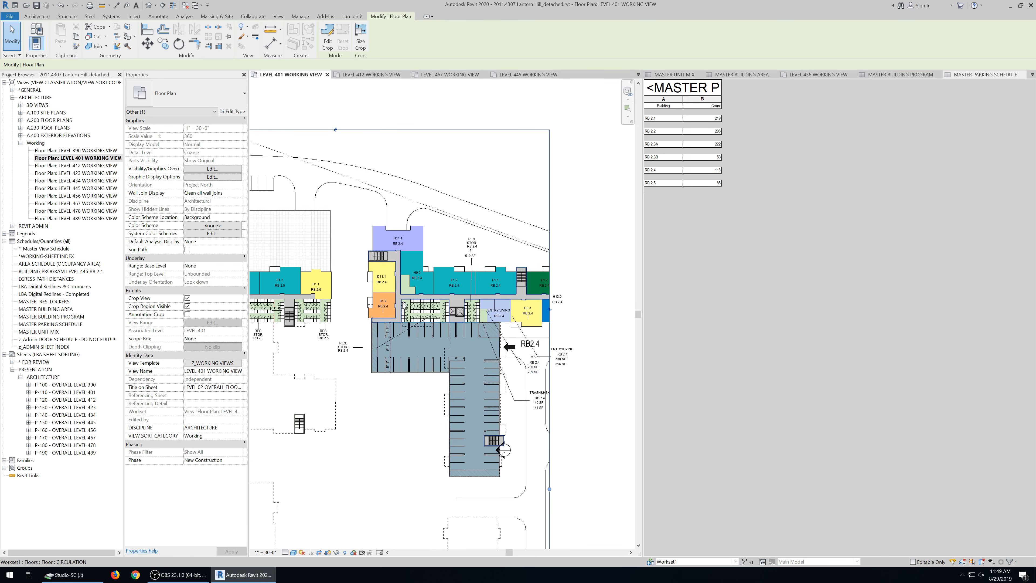
scroll(410, 351, up, 2)
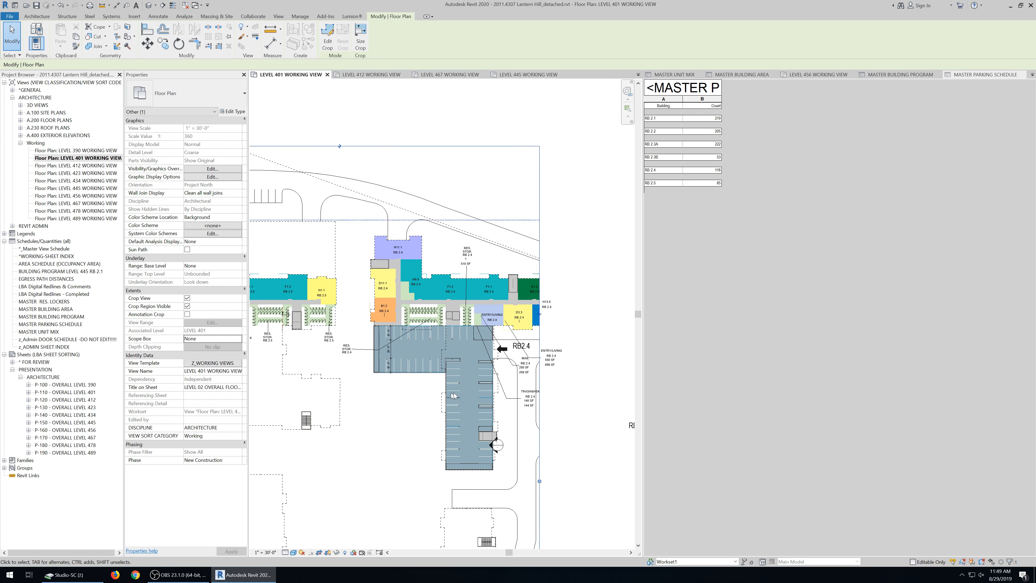
scroll(437, 375, down, 1)
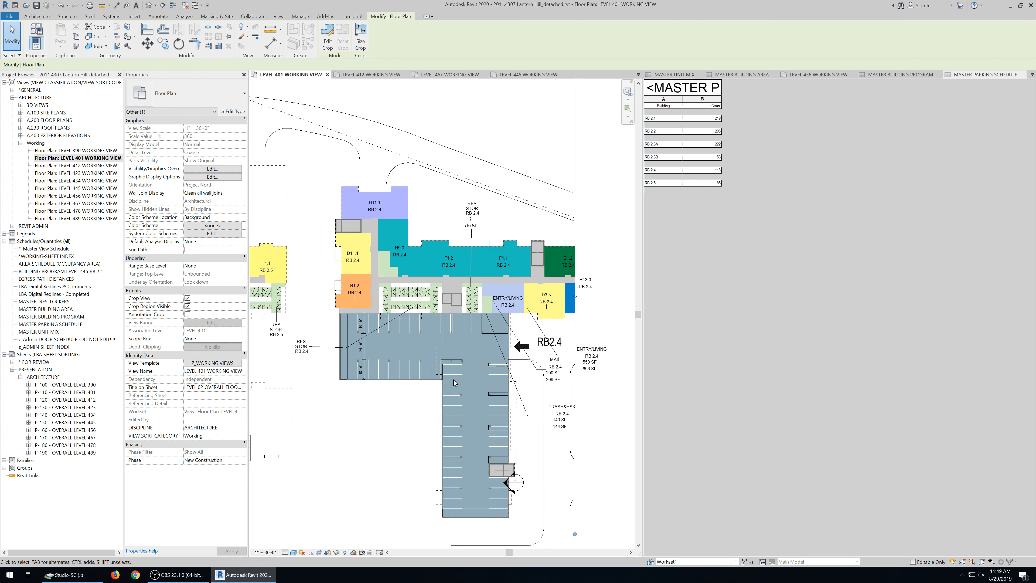
scroll(483, 483, up, 2)
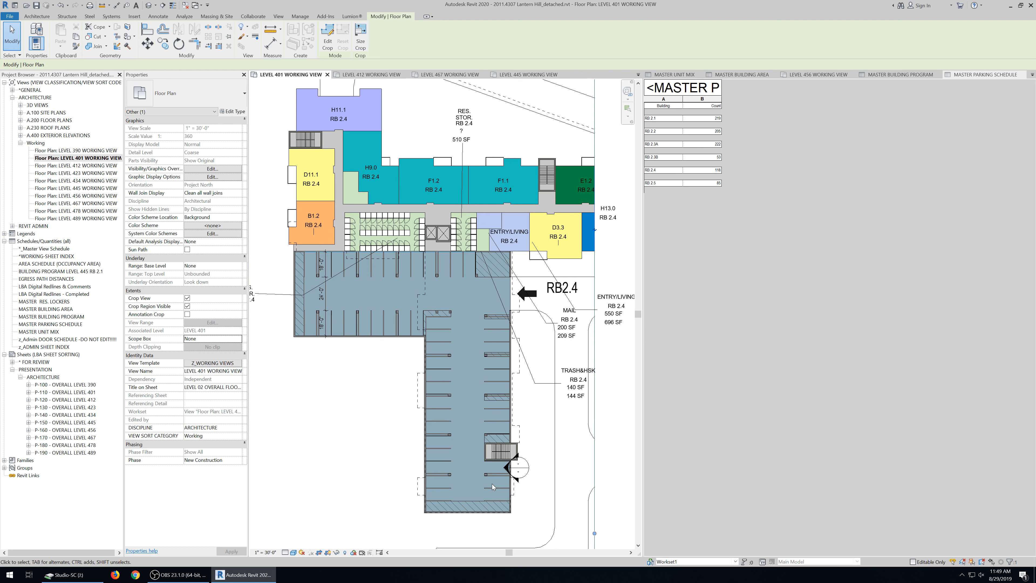
right_click(490, 489)
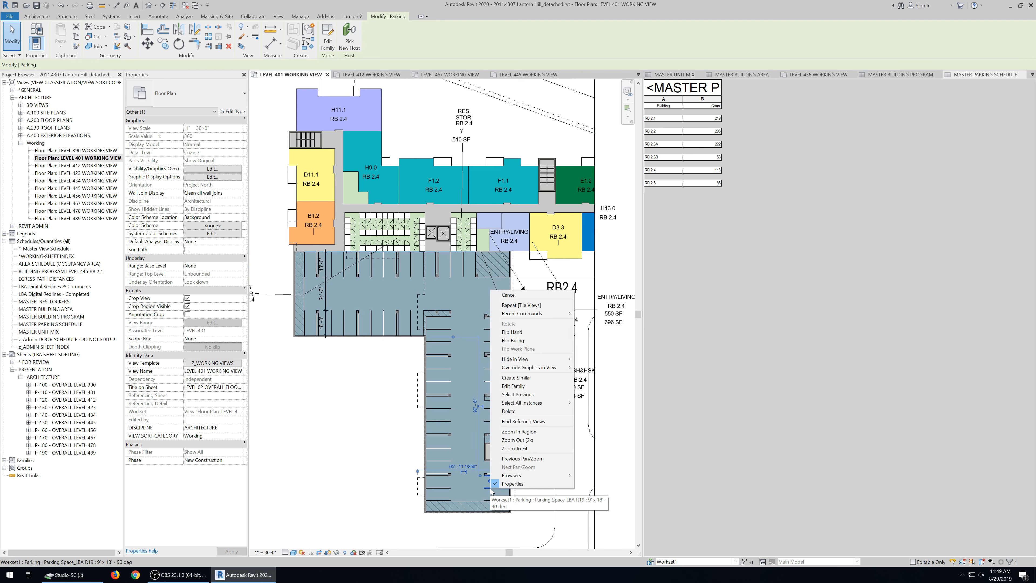
mouse_move(545, 403)
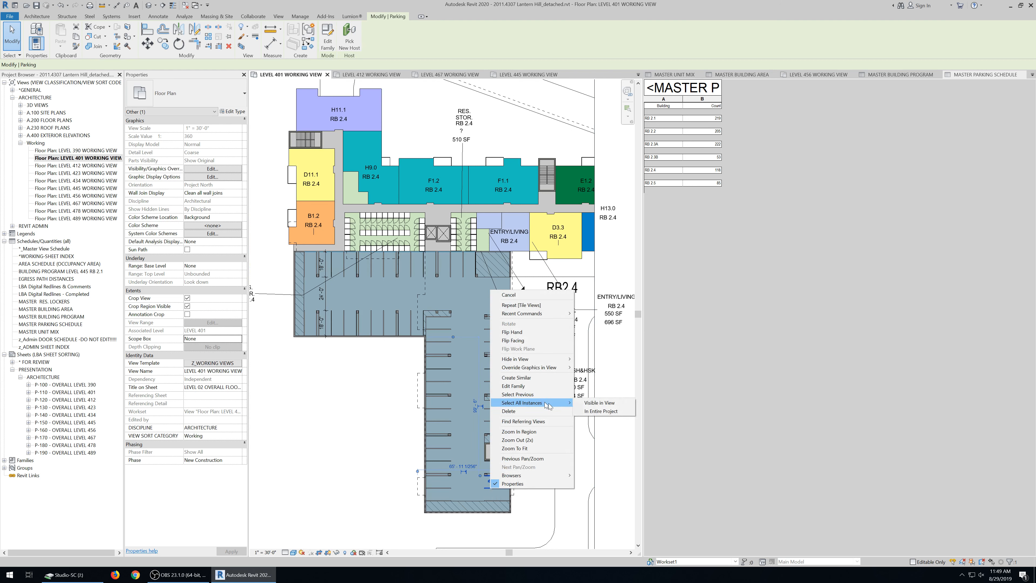
click(607, 404)
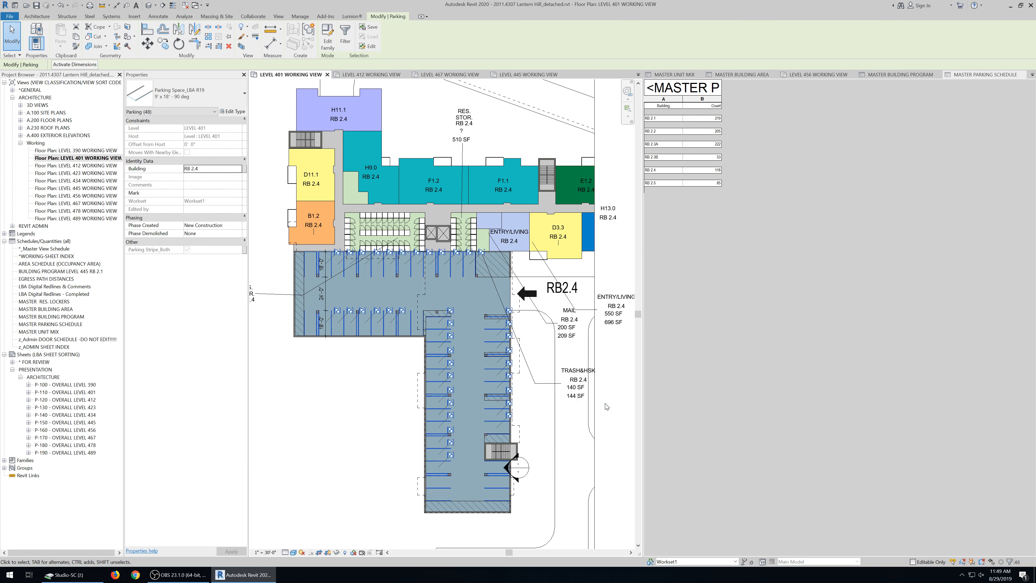
scroll(420, 348, down, 1)
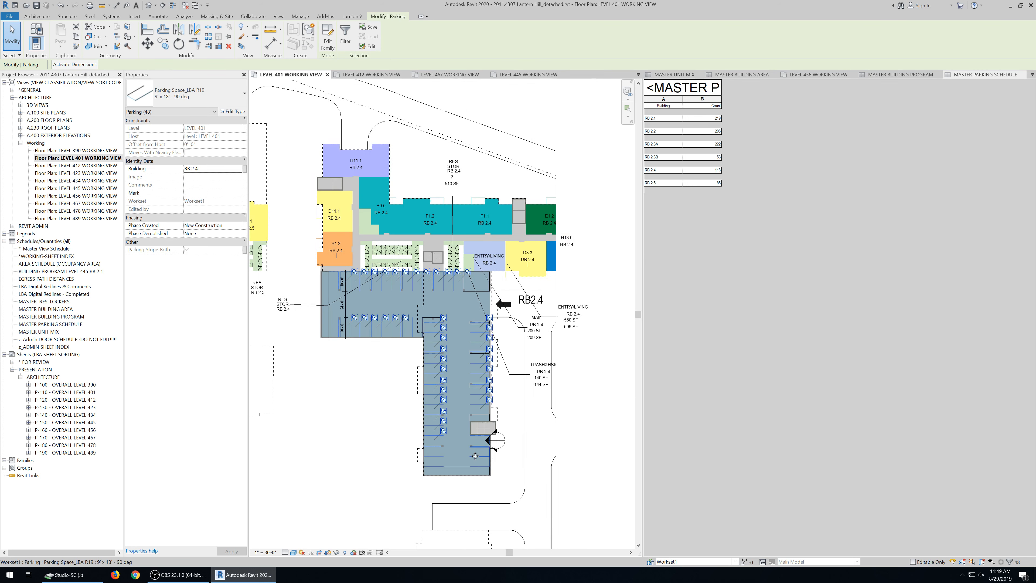
scroll(519, 401, down, 1)
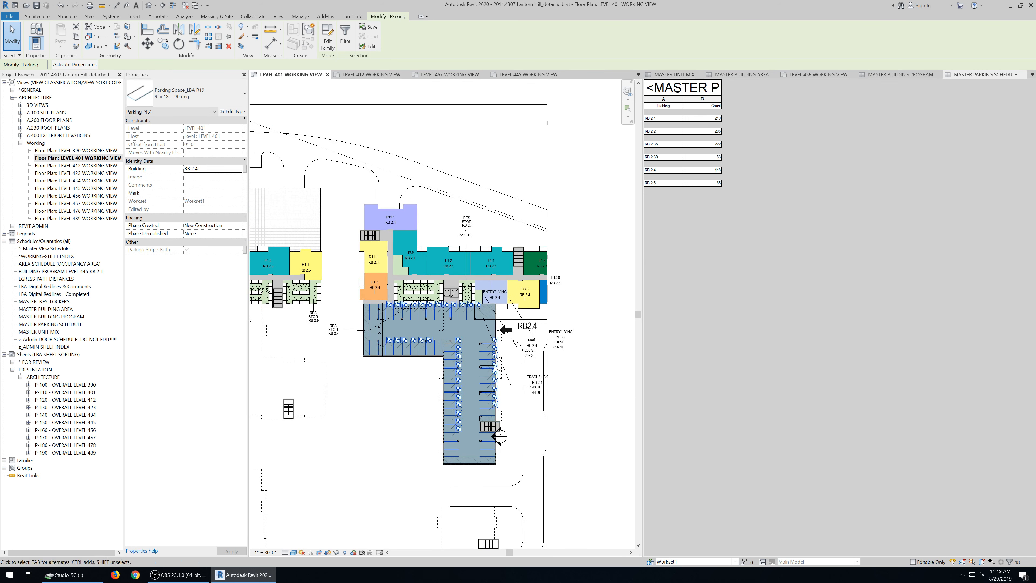
scroll(391, 351, up, 2)
scroll(387, 346, up, 1)
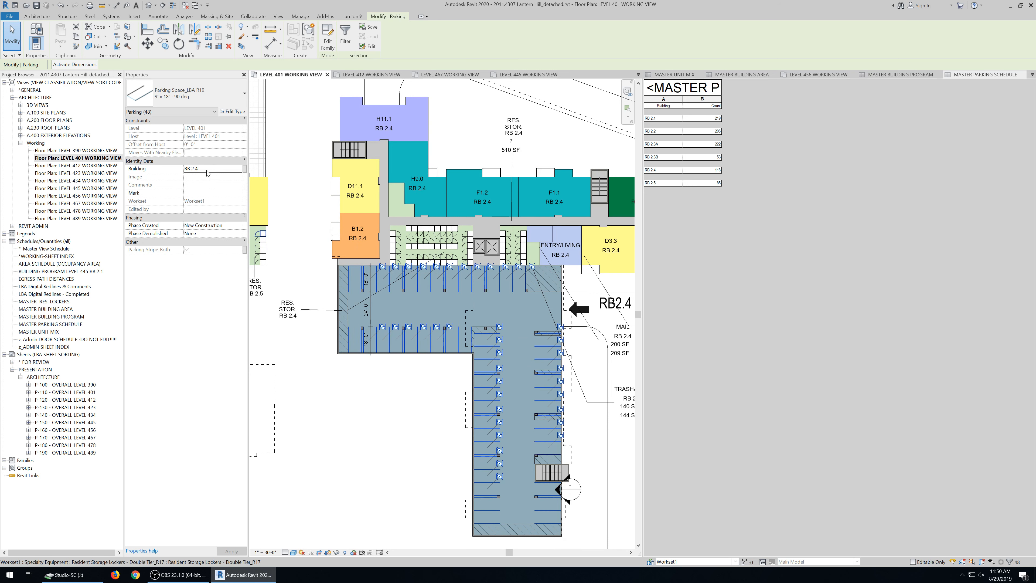
click(453, 471)
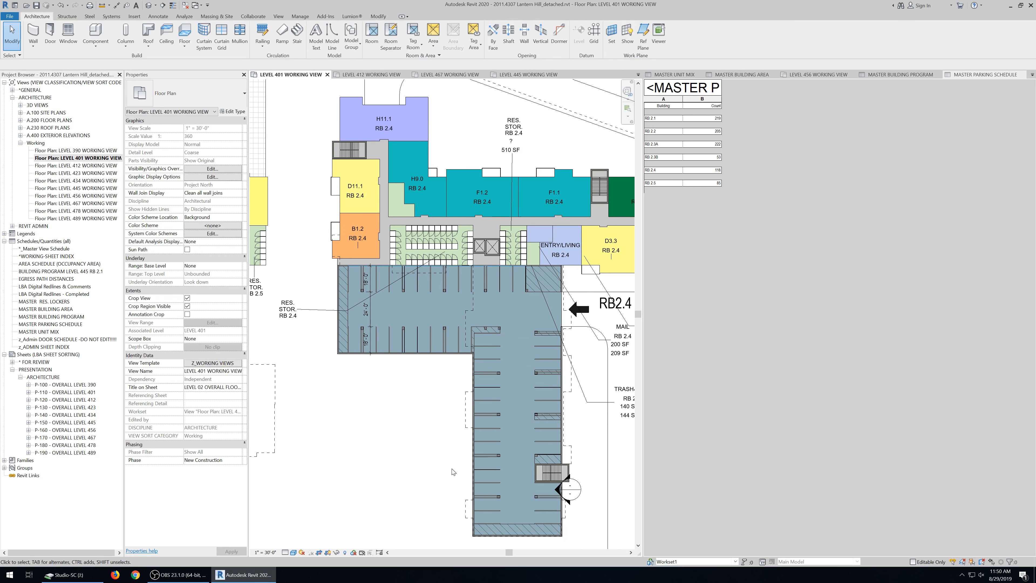
- Set the Building value of one grouped parking space in the RB 2.4 garage's south wing to RB 33
click(493, 469)
click(211, 168)
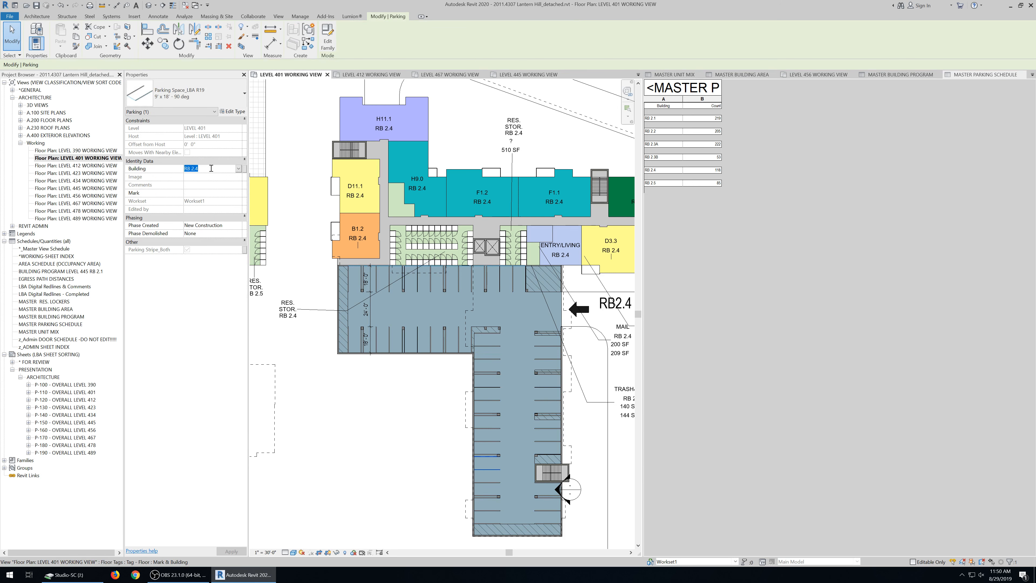
text(RB 33)
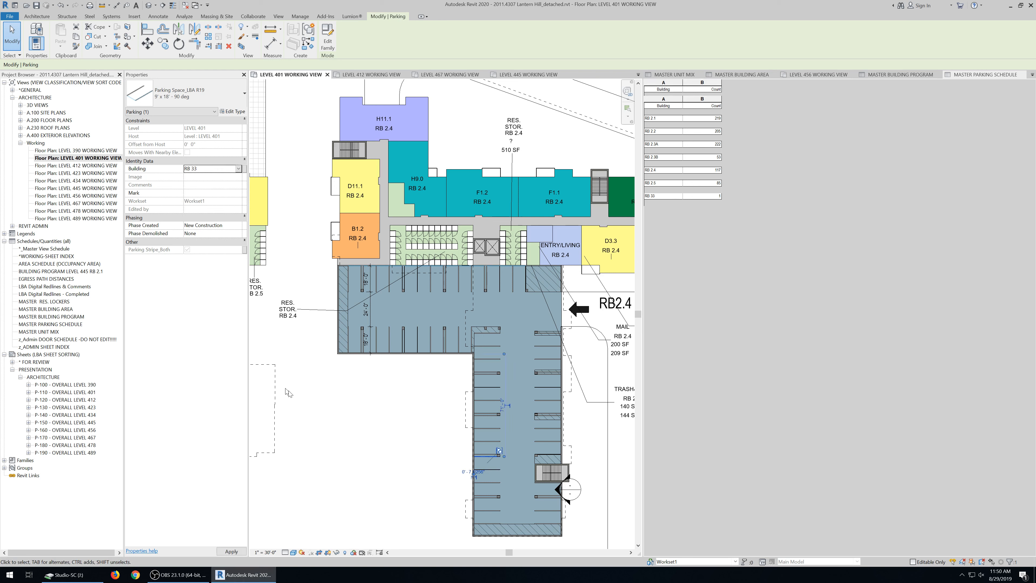
- Set the Building value of all 9' x 18' 90-degree parking spaces visible in the view to RB 2.4
click(353, 407)
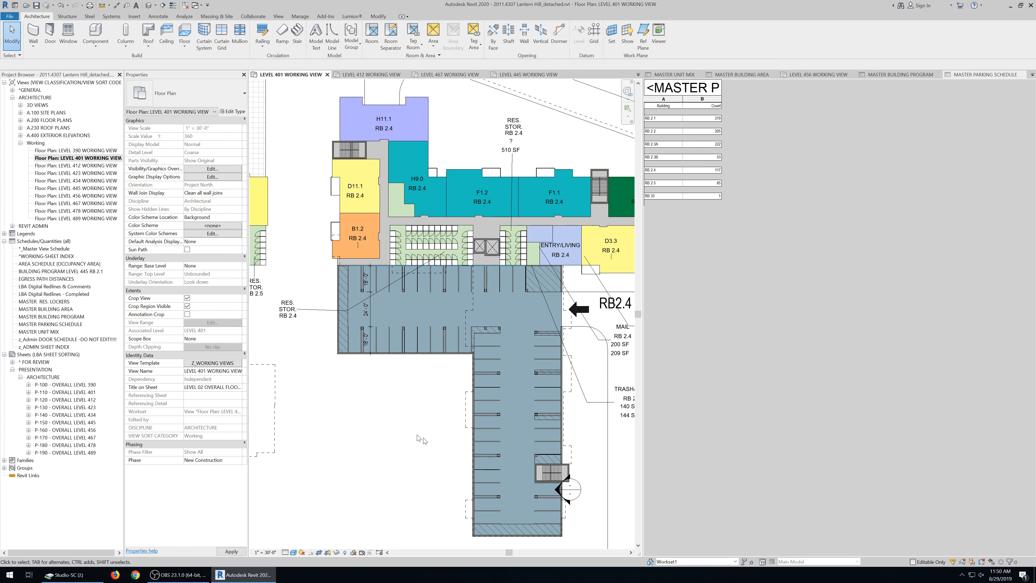
click(540, 512)
right_click(541, 512)
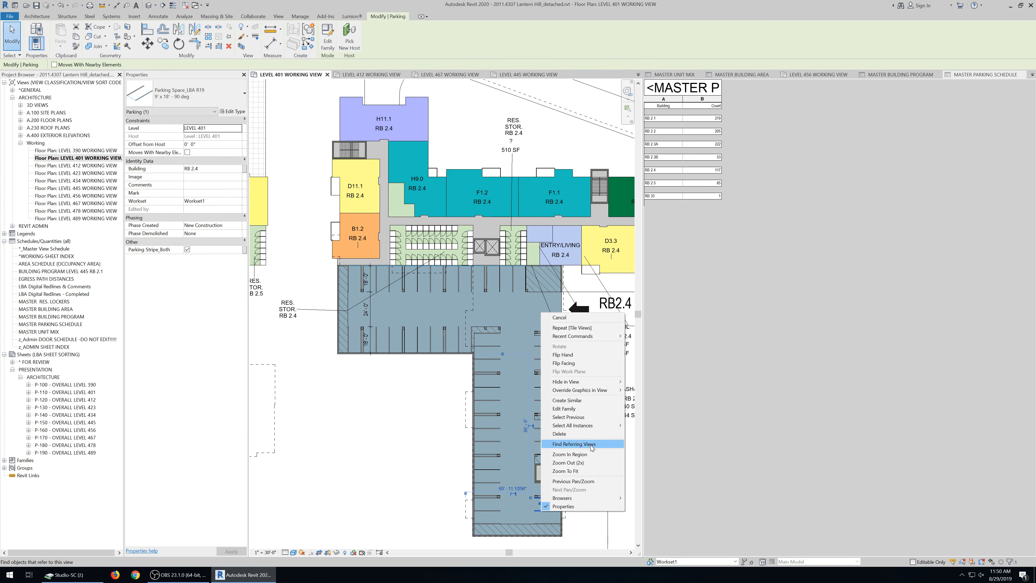
mouse_move(594, 426)
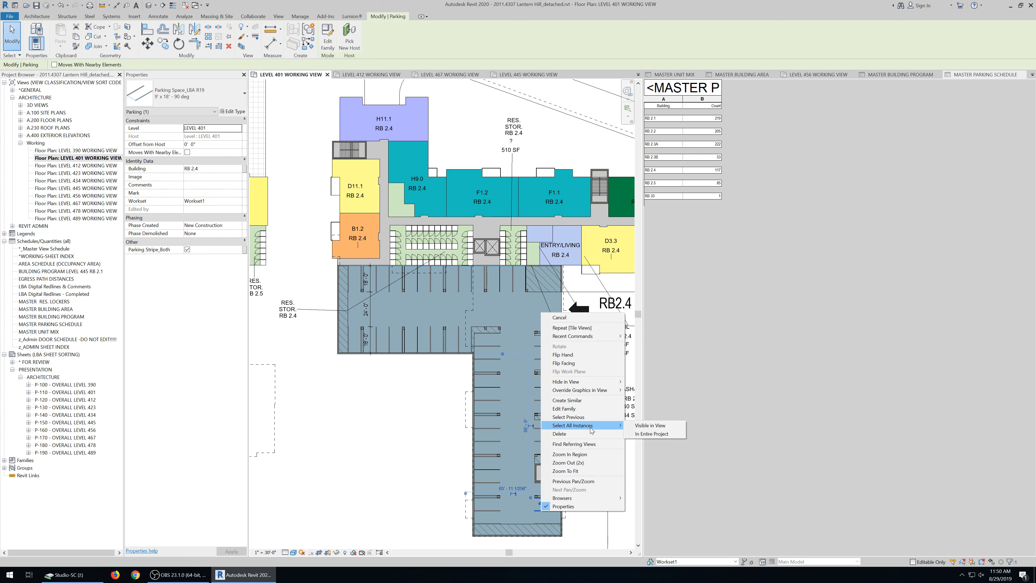
click(642, 434)
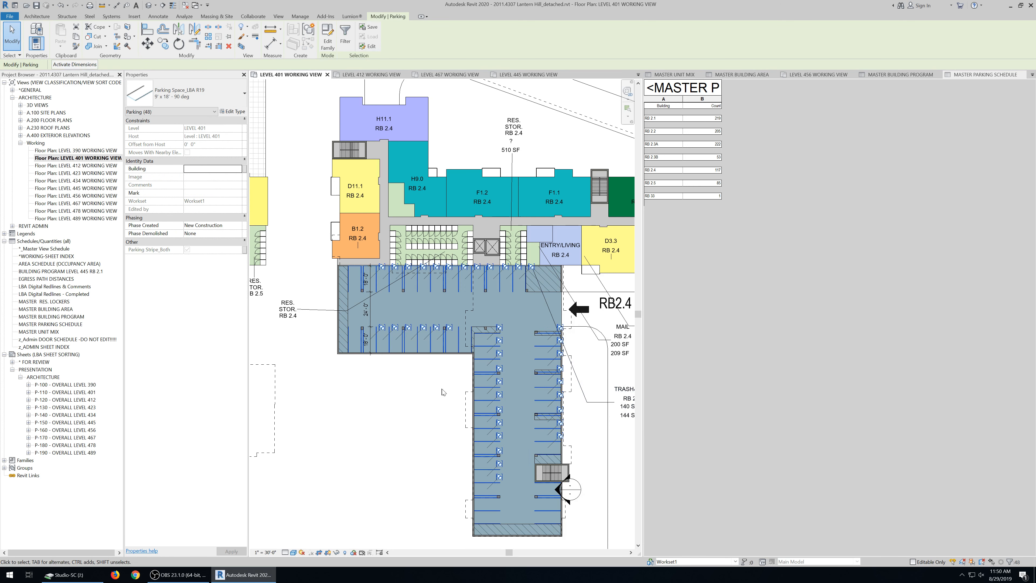
scroll(429, 388, down, 2)
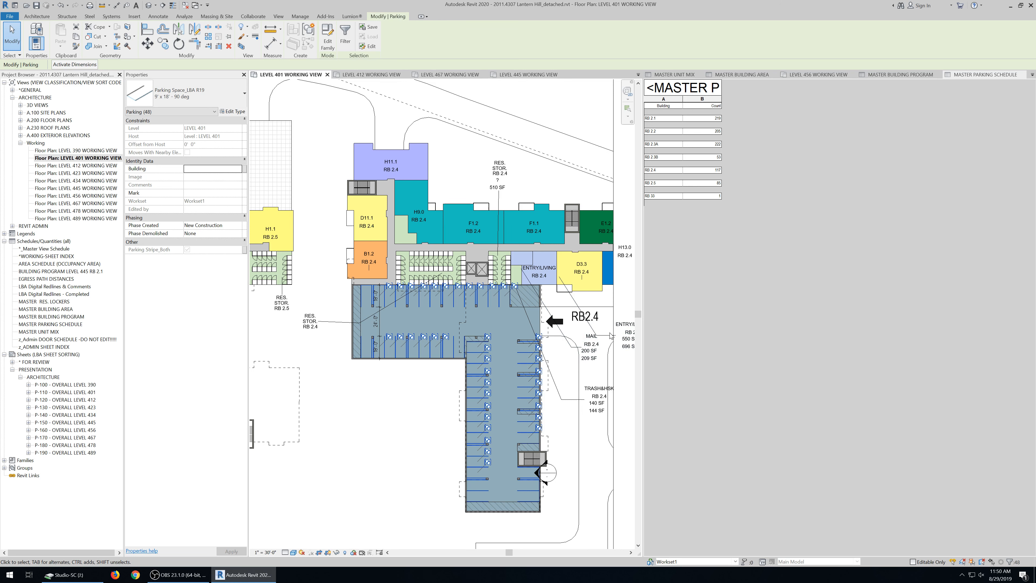
click(206, 169)
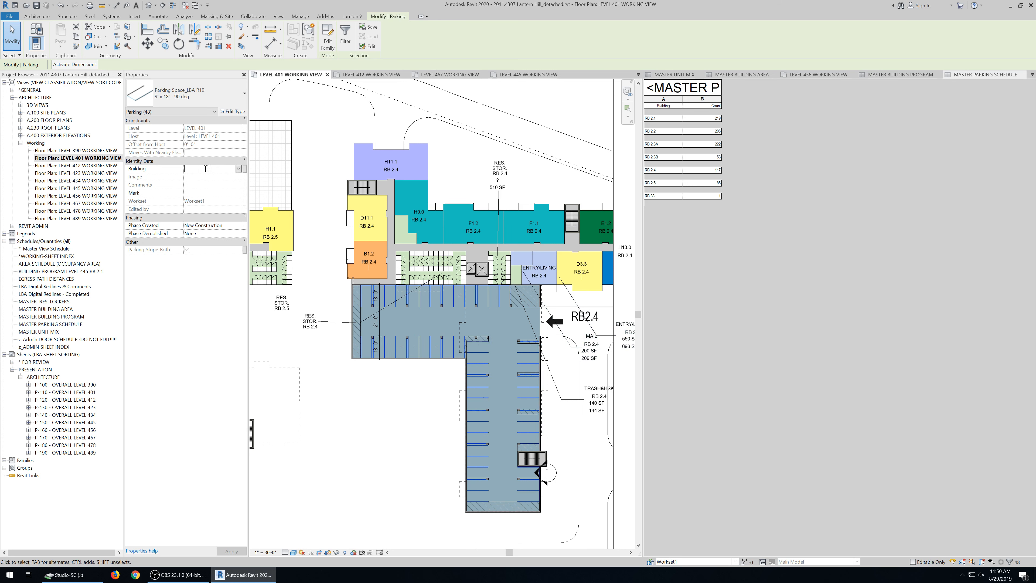
text(RB 2.4)
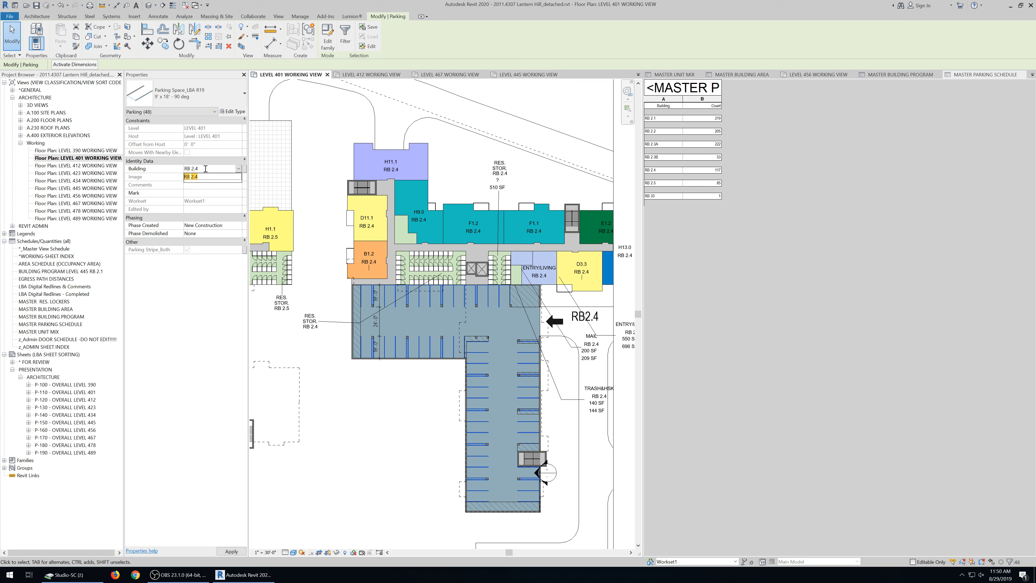
key(Return)
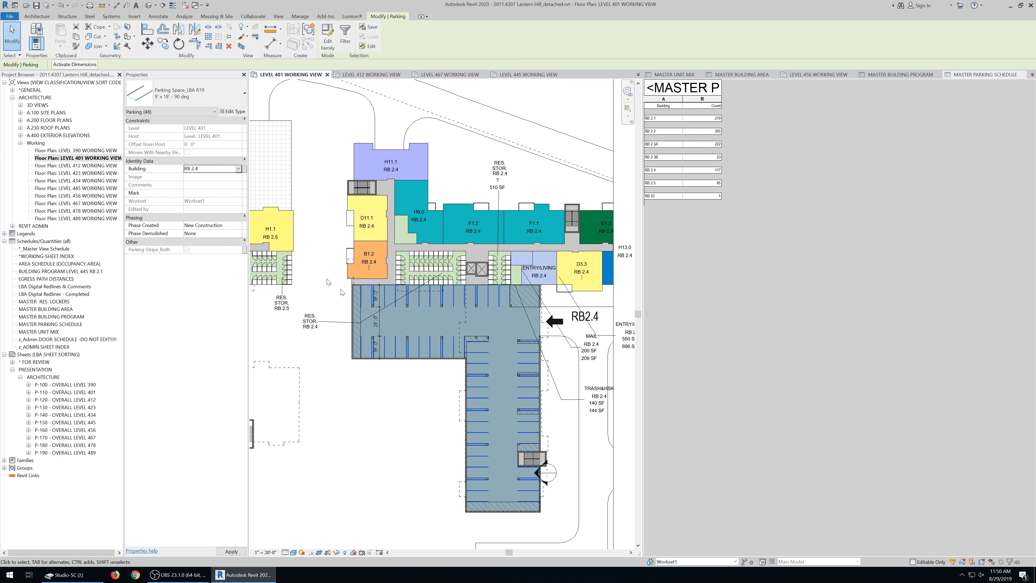
click(421, 403)
- Extend the east edge of the Level 401 plan's crop region to include the RB 2.2 garage and the site around it
scroll(448, 388, down, 5)
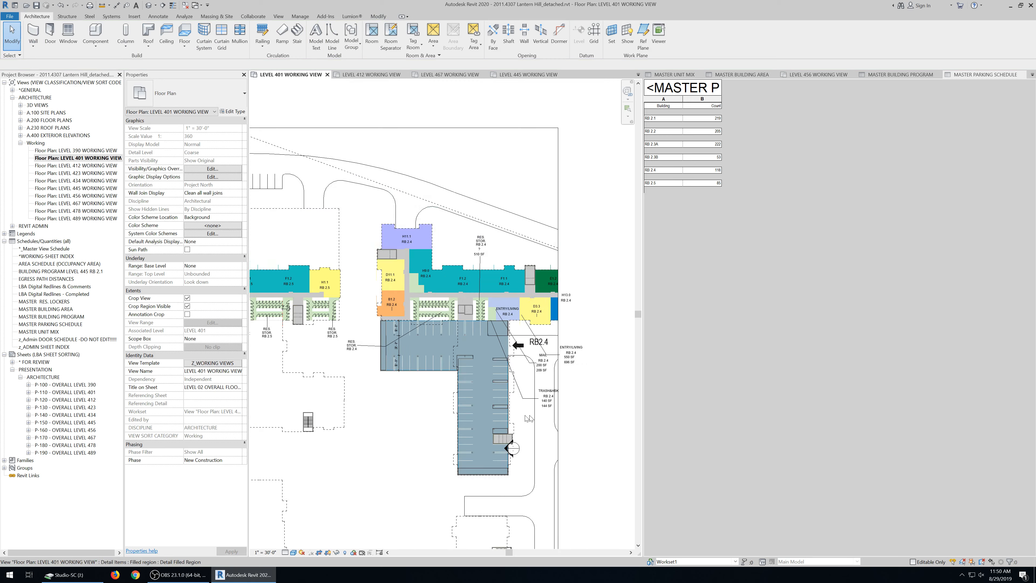
scroll(516, 265, down, 2)
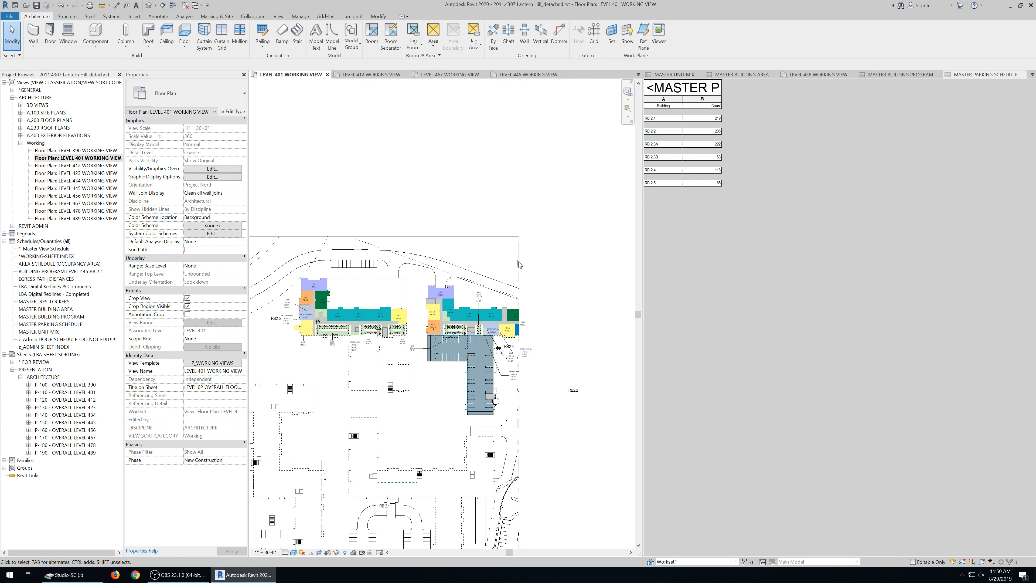
click(518, 265)
scroll(520, 266, down, 1)
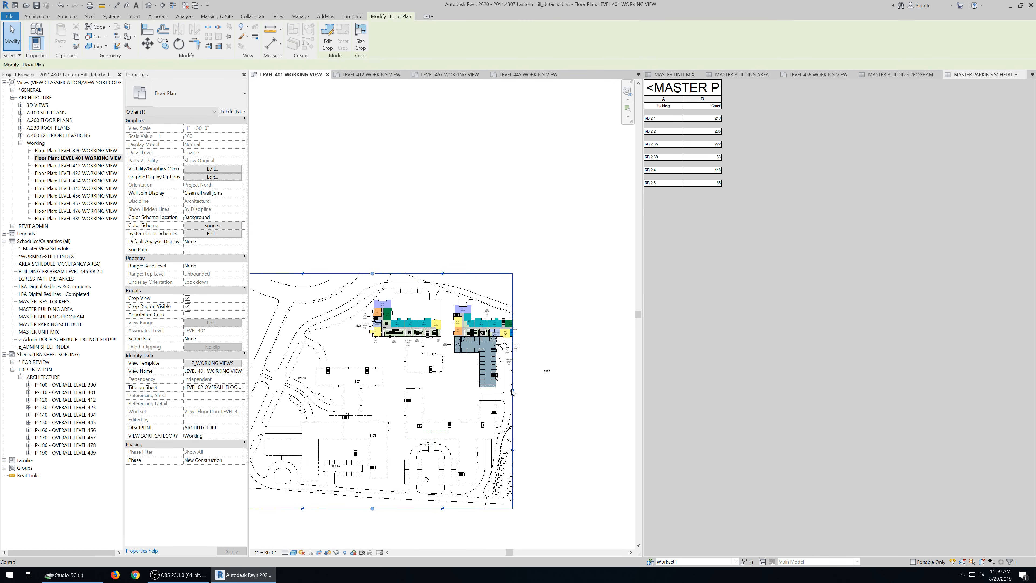
drag(514, 393, 608, 404)
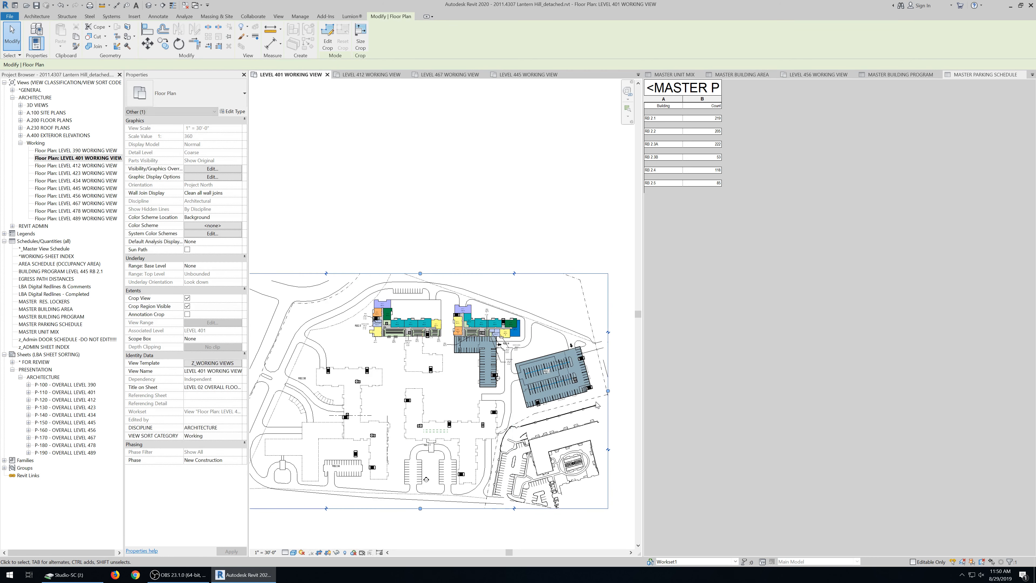
- Select all instances of the RB 2.4 garage's parking space type visible in the enlarged view, check their Building value, and clear the selection
scroll(598, 401, up, 2)
scroll(478, 357, up, 4)
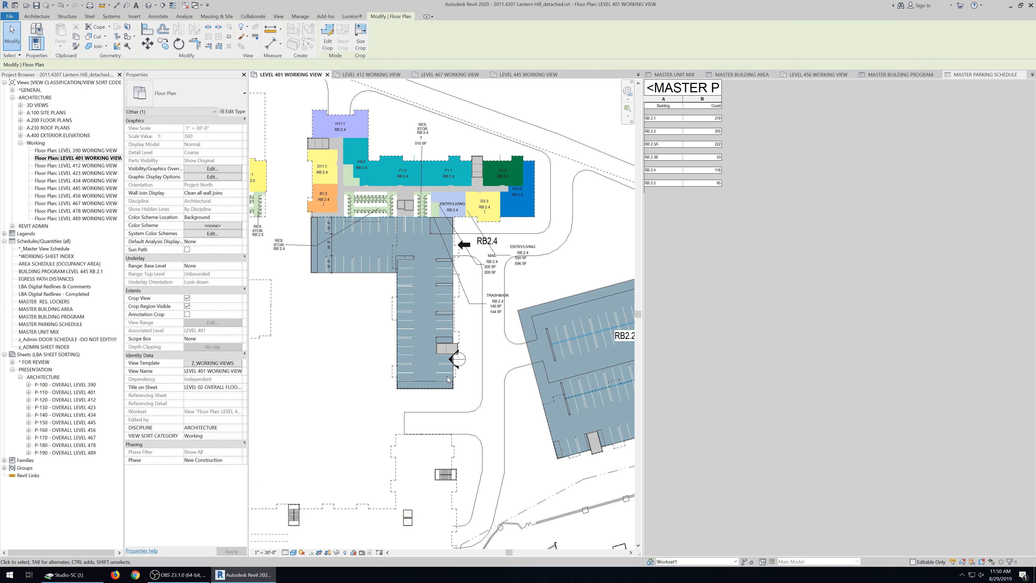
right_click(445, 375)
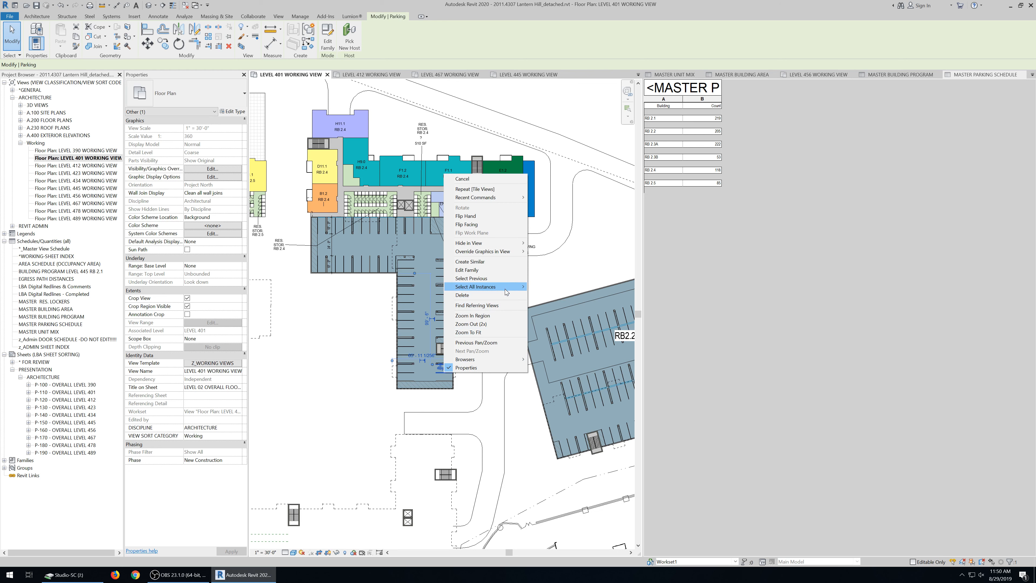
mouse_move(510, 288)
click(542, 286)
scroll(449, 338, down, 3)
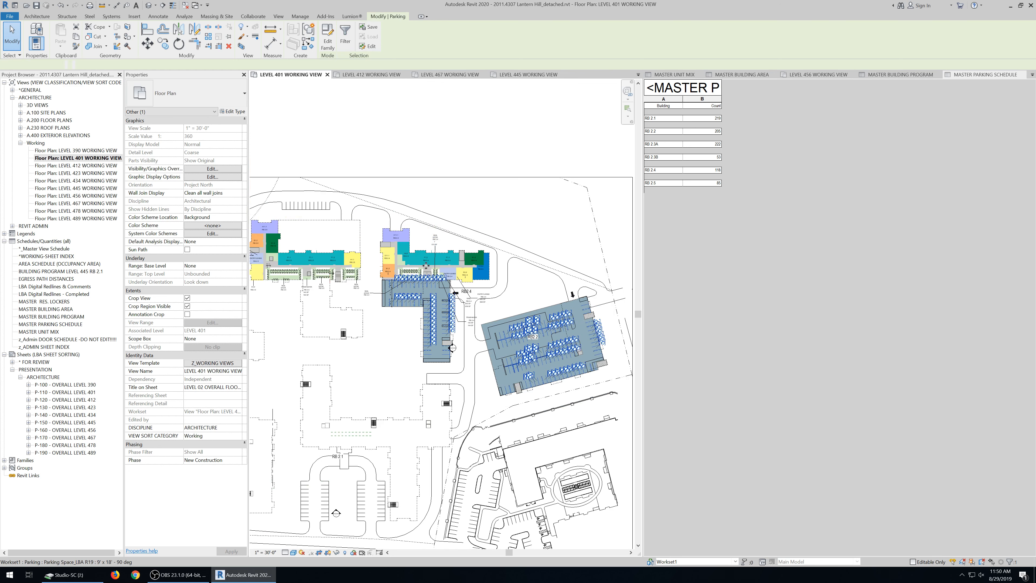
scroll(492, 385, down, 1)
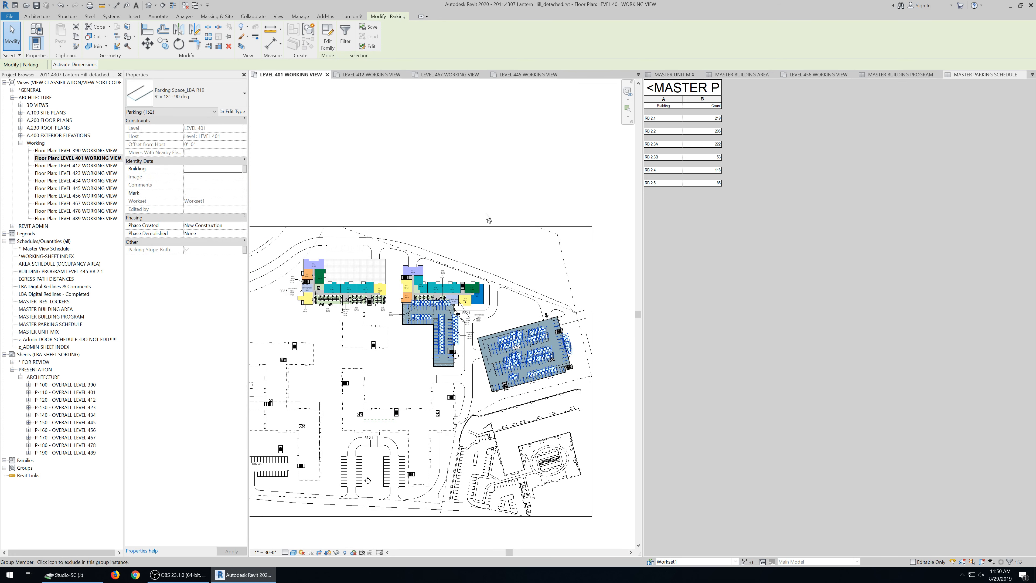
click(478, 192)
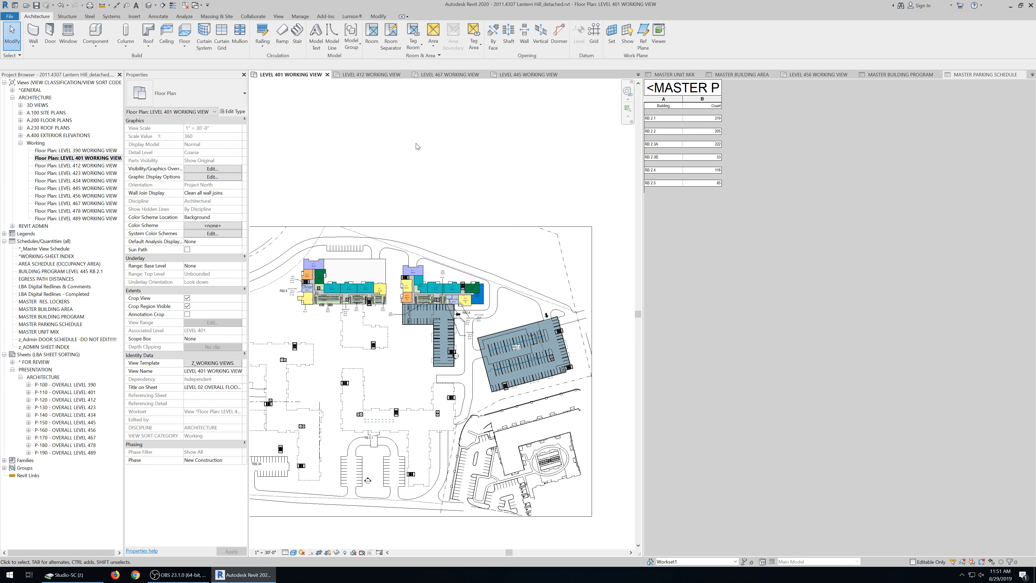
- Compare the properties of the ungrouped parking space below the south wing's stair with those of the three-space group across the aisle
scroll(420, 324, up, 8)
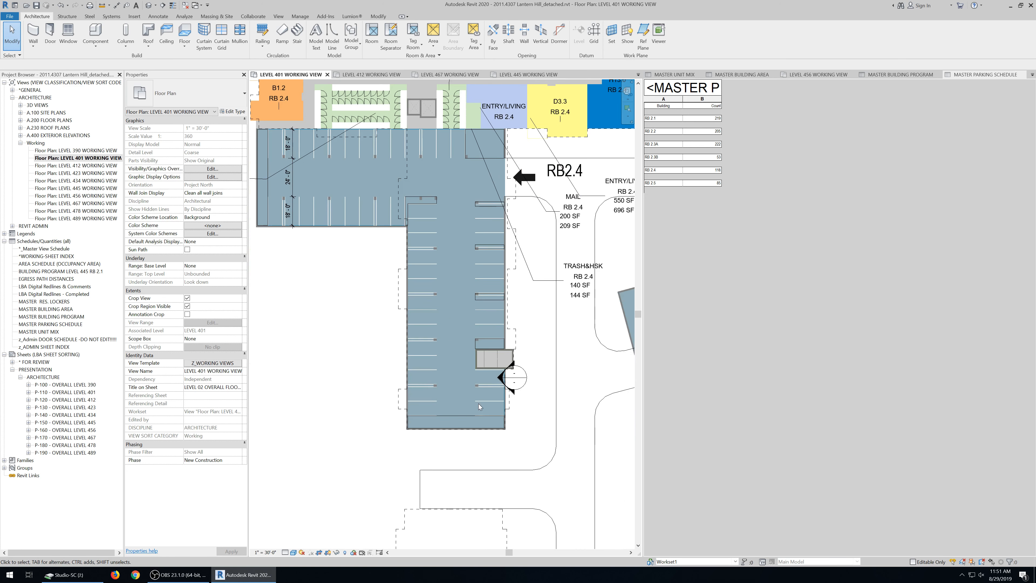
click(481, 401)
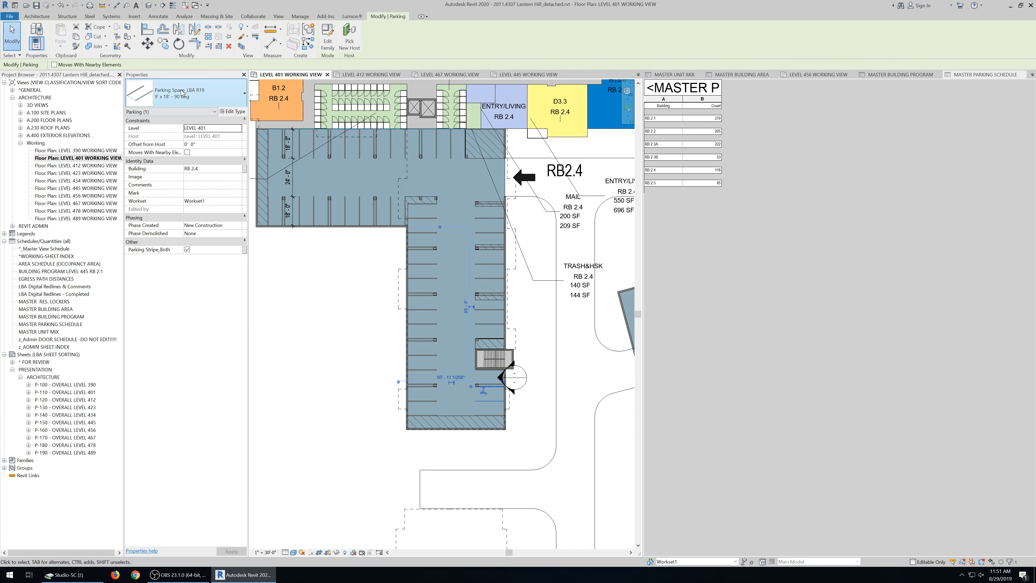
key(Escape)
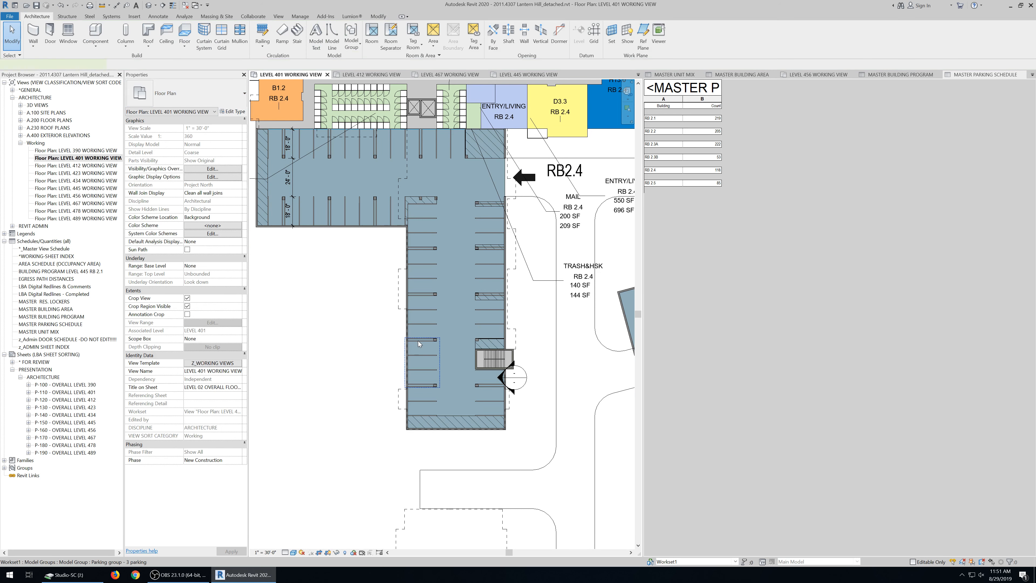
click(417, 341)
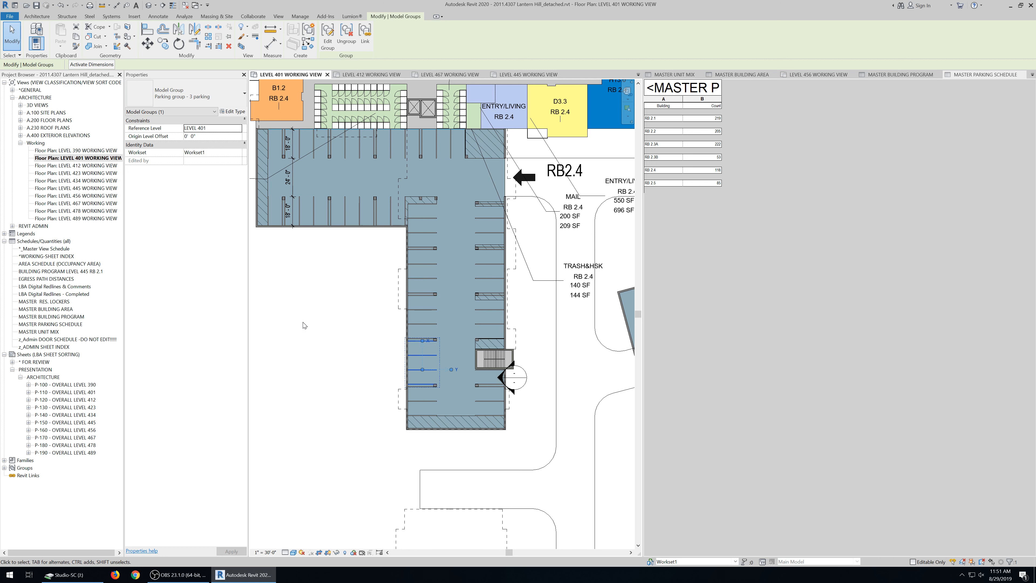
scroll(449, 341, up, 5)
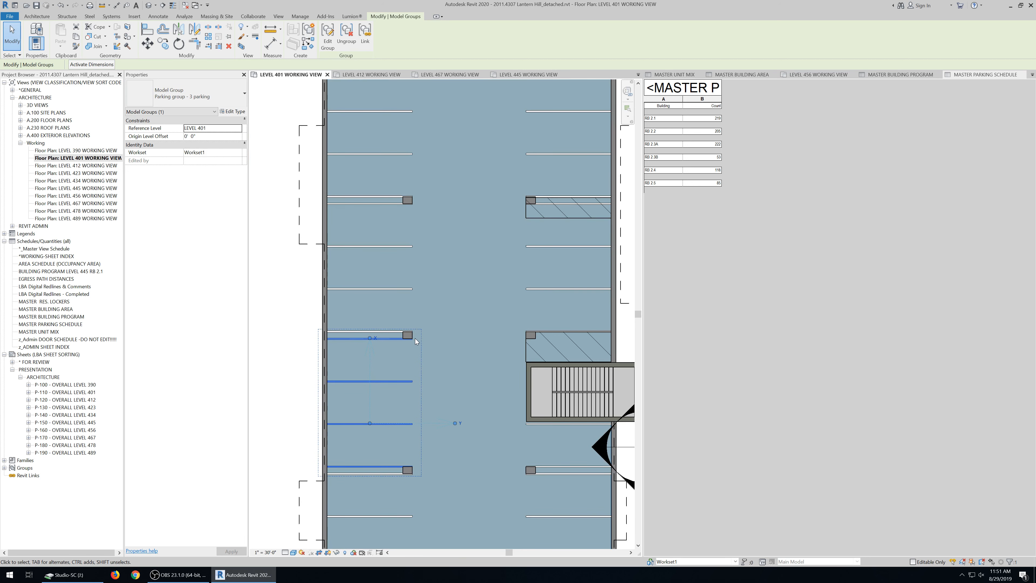
scroll(428, 347, down, 4)
click(330, 353)
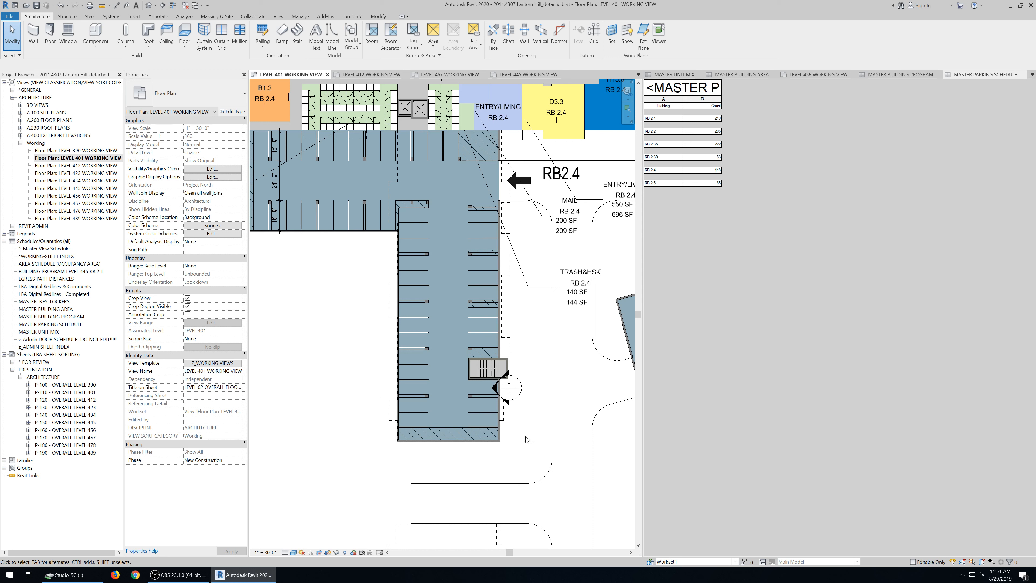
click(475, 412)
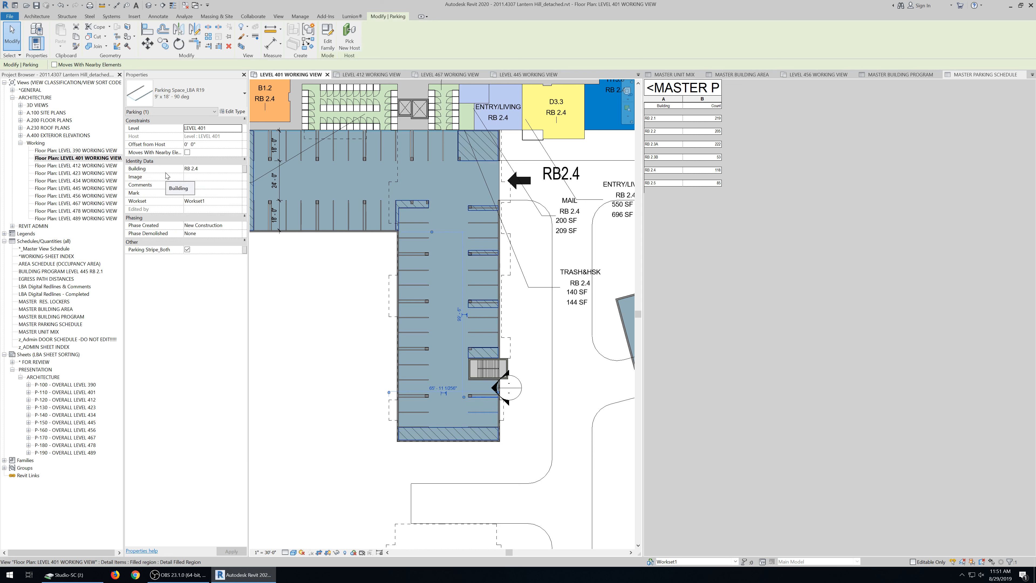
click(307, 330)
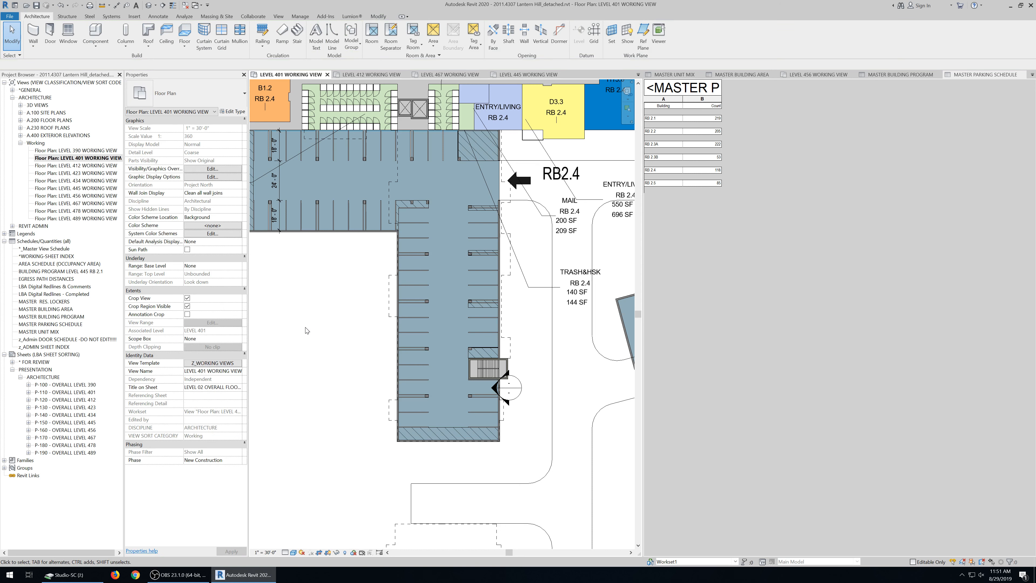
scroll(342, 384, down, 3)
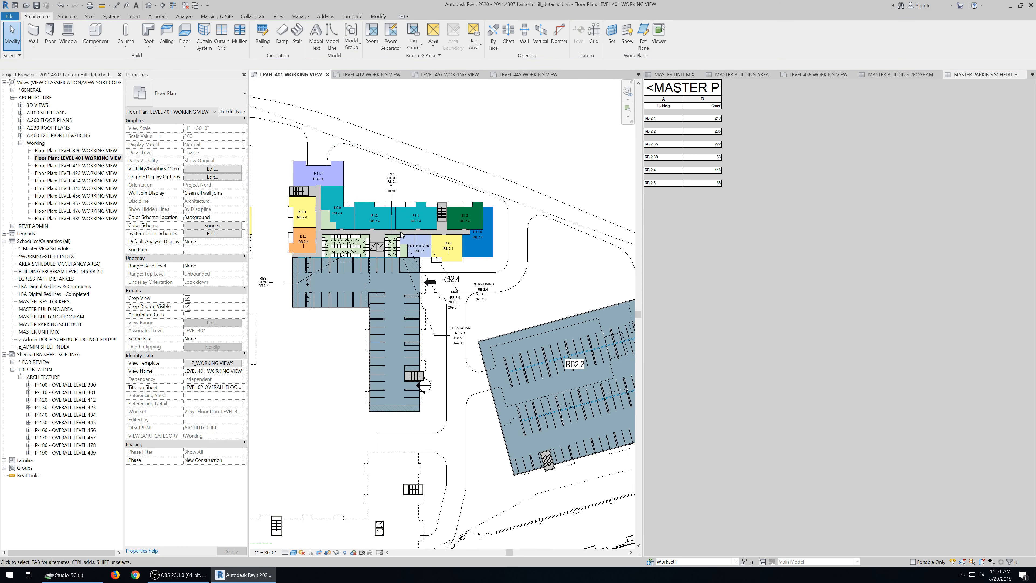
scroll(430, 372, down, 1)
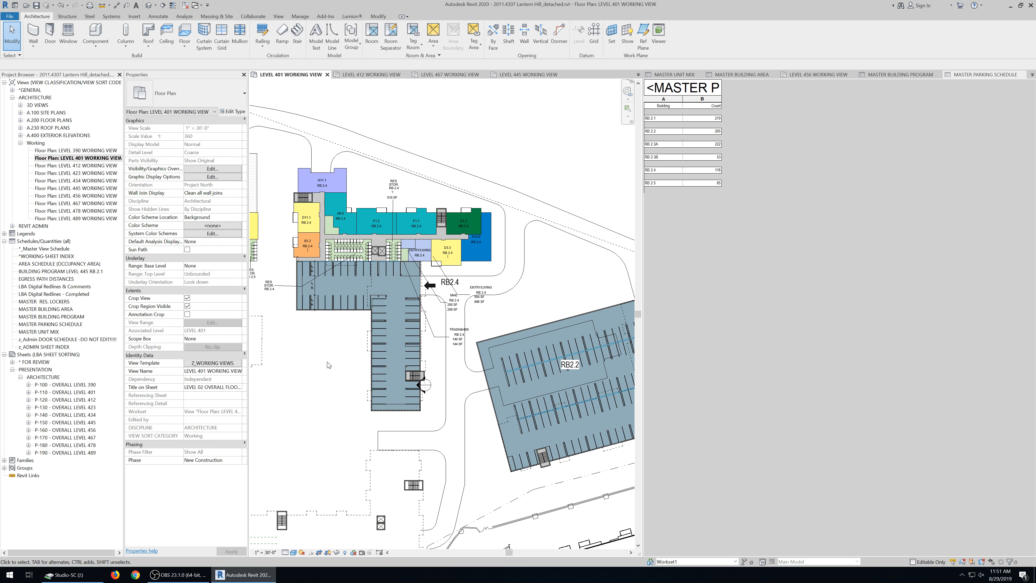
scroll(346, 369, down, 1)
scroll(333, 374, down, 1)
scroll(332, 374, up, 2)
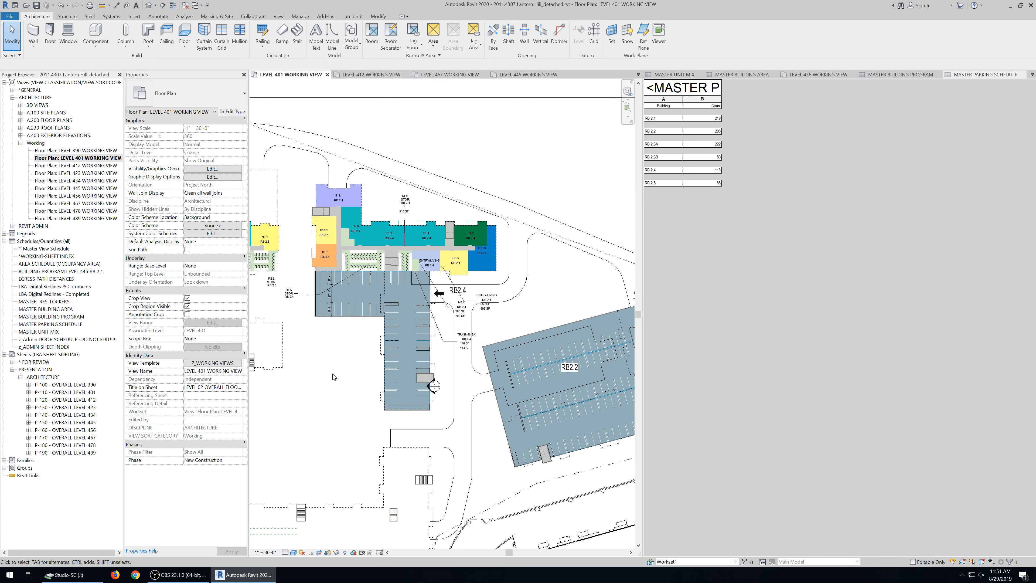
scroll(333, 377, up, 1)
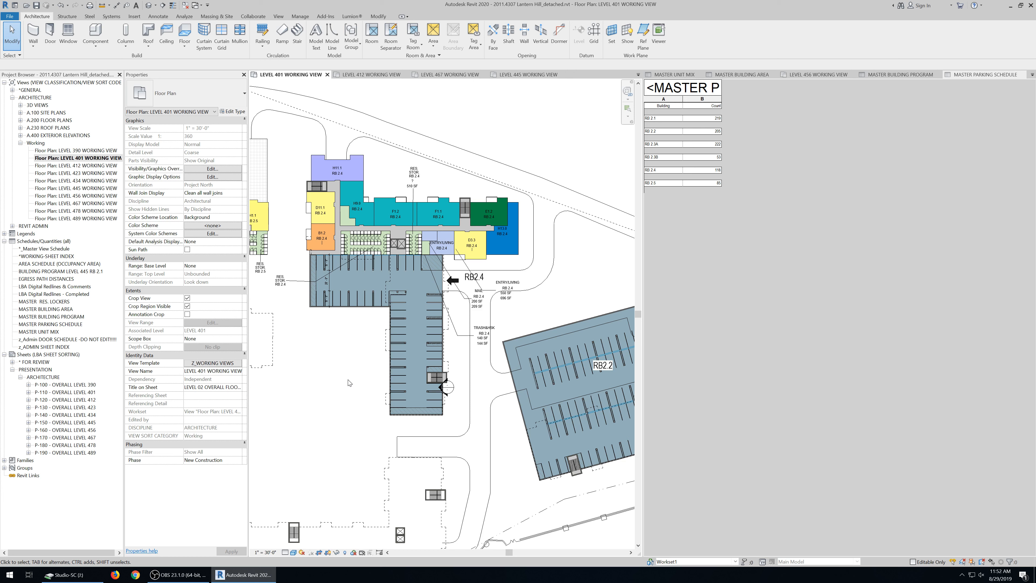
- Copy the ungrouped parking space below the stair to the open area just west of the RB 2.4 garage's south wing
scroll(433, 408, up, 2)
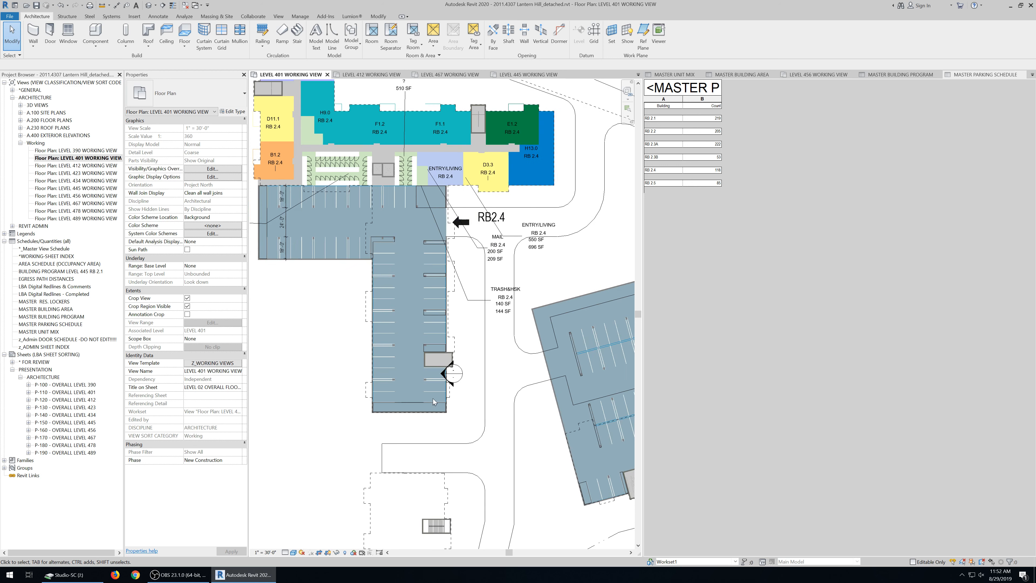
scroll(433, 399, up, 2)
click(433, 387)
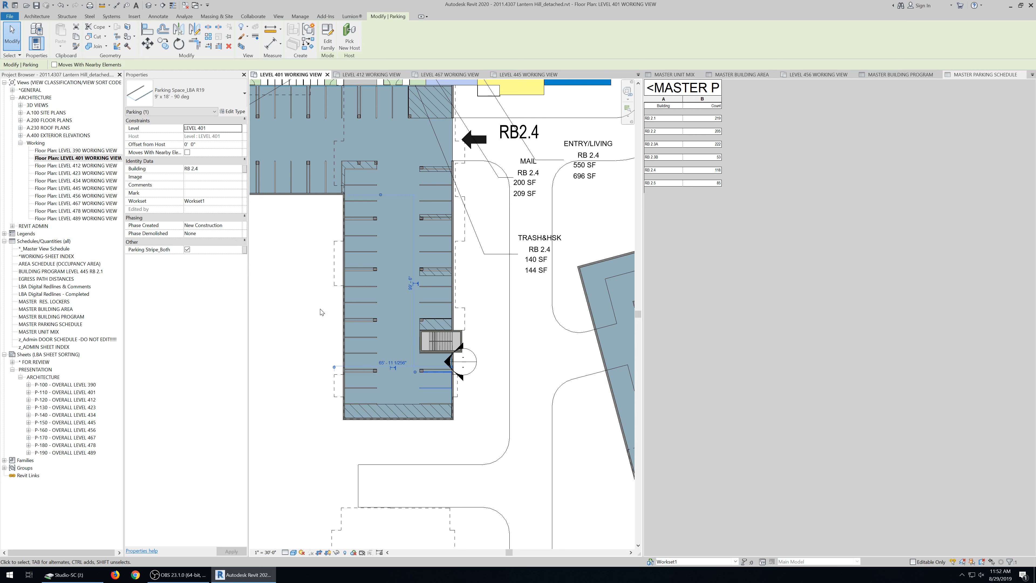
key(c)
key(o)
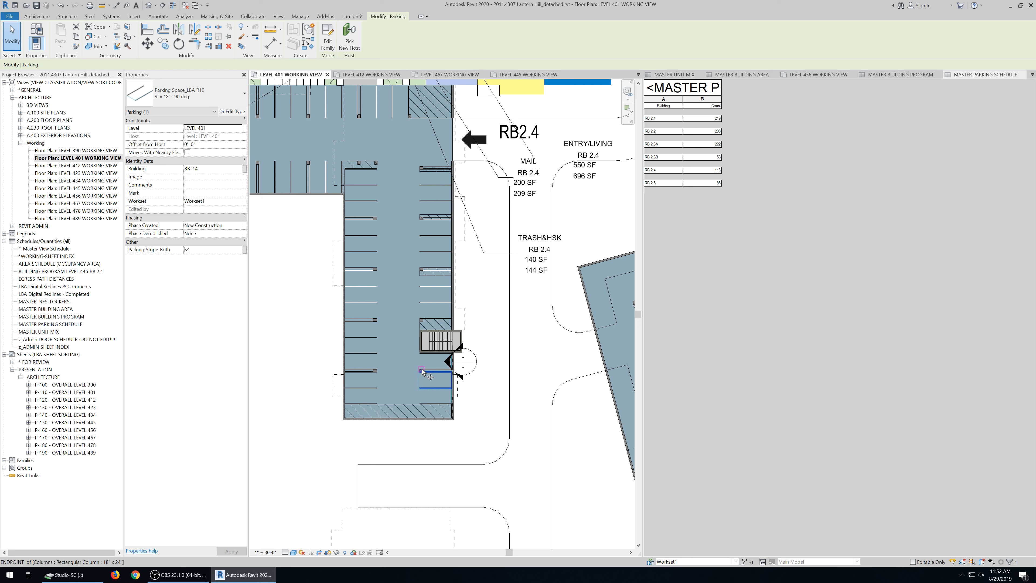
click(423, 369)
click(300, 367)
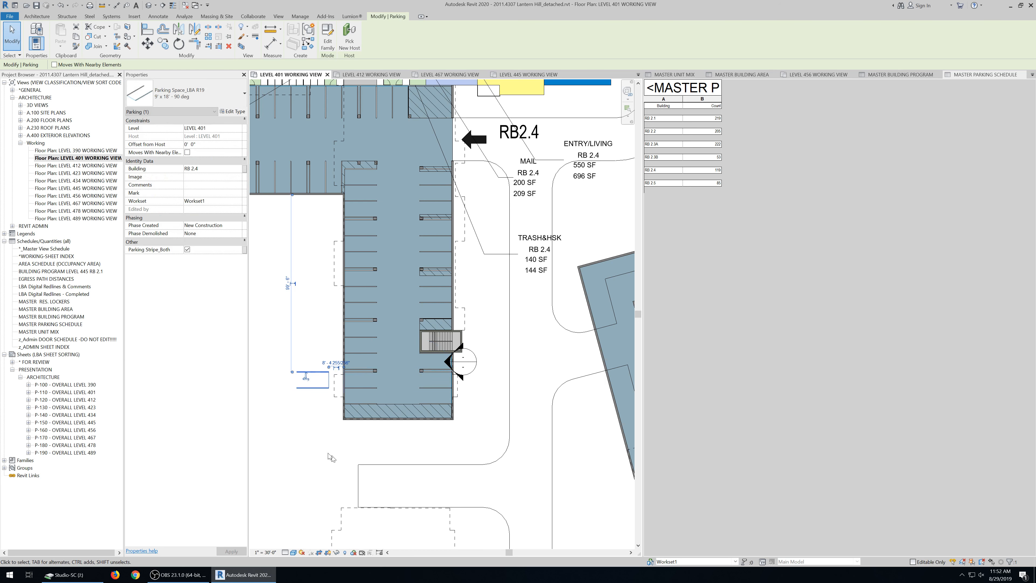
key(Escape)
- Duplicate the copied parking space's type as "9' x 18' - 90 deg ADA", apply it to that space, and clear the selection
click(313, 388)
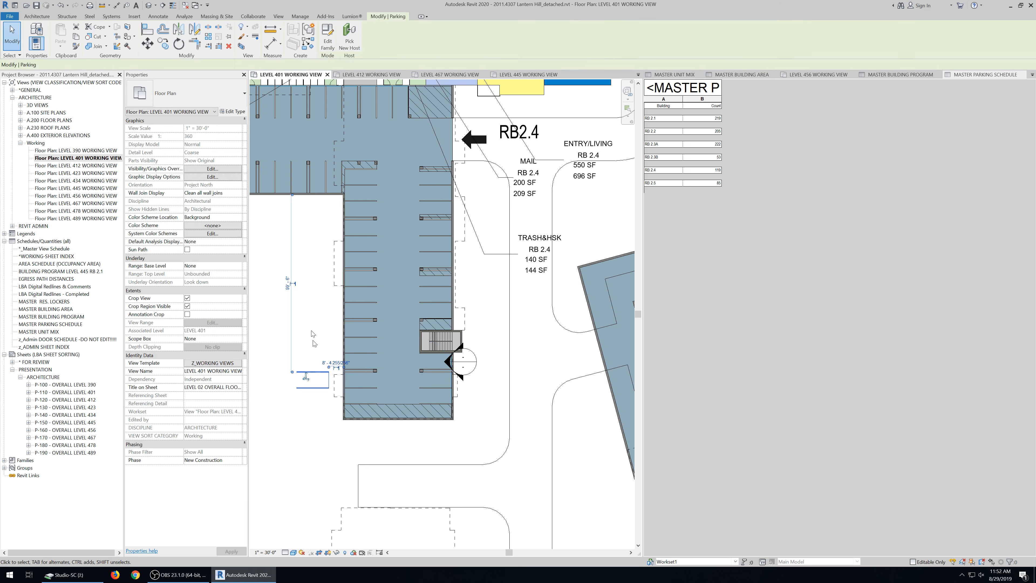
click(235, 98)
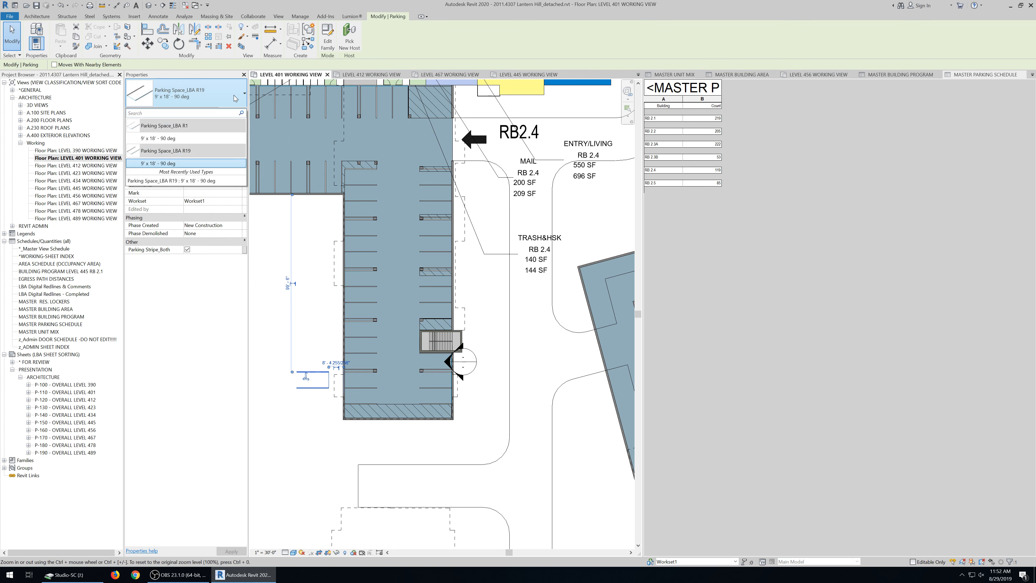
click(235, 98)
click(233, 111)
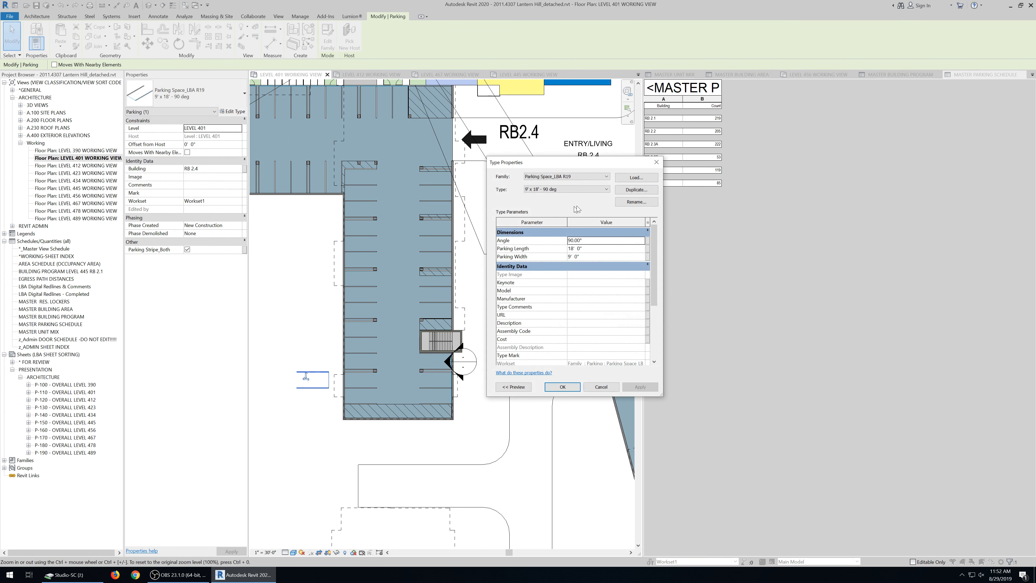
click(635, 189)
click(599, 273)
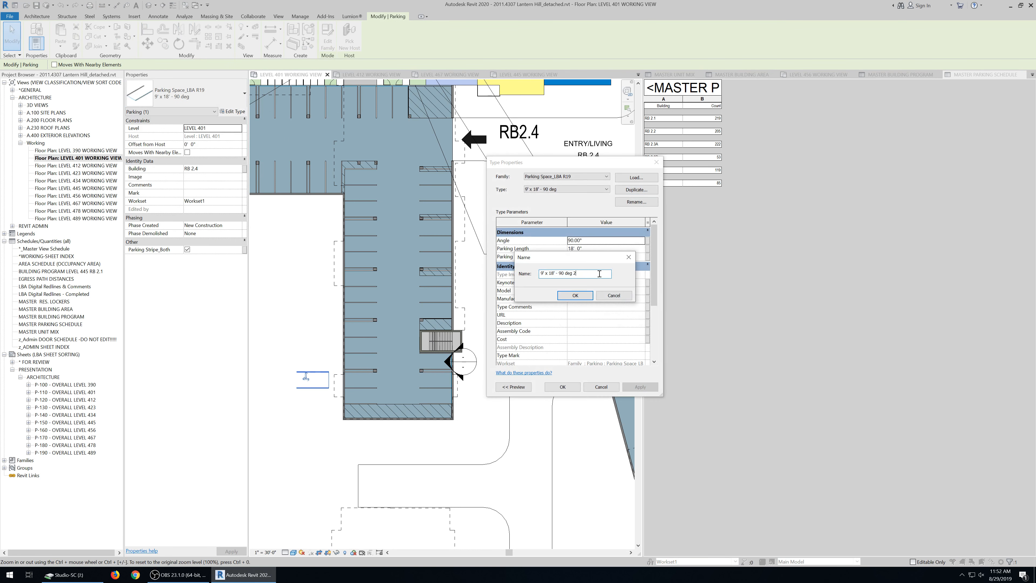
text(ADA)
click(576, 295)
click(563, 386)
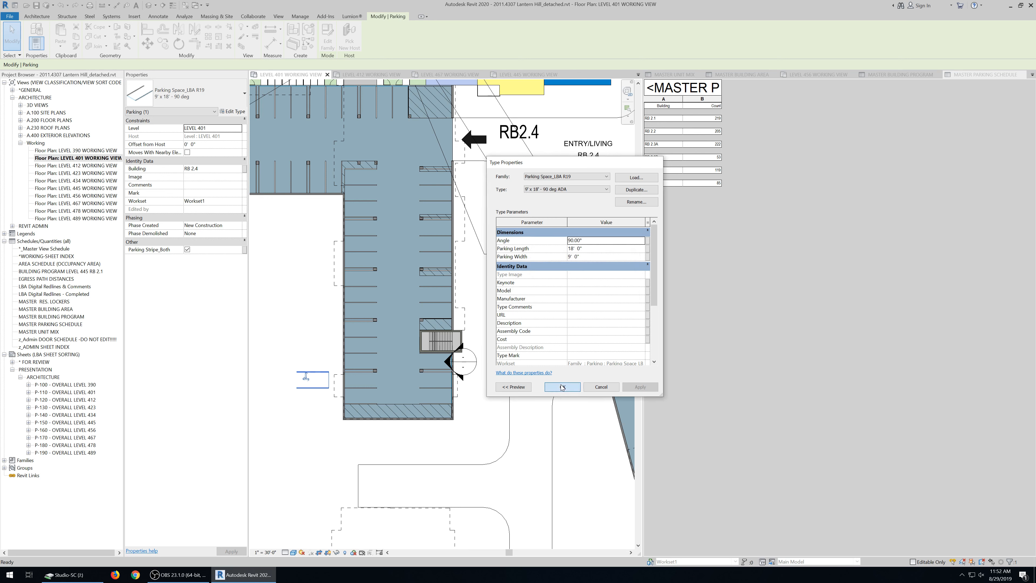
click(703, 278)
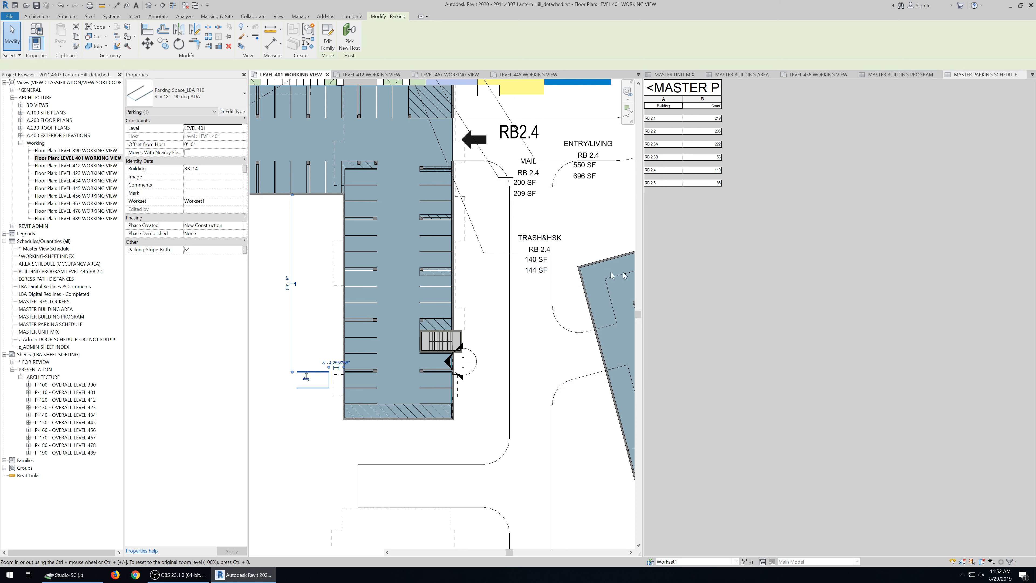
click(319, 323)
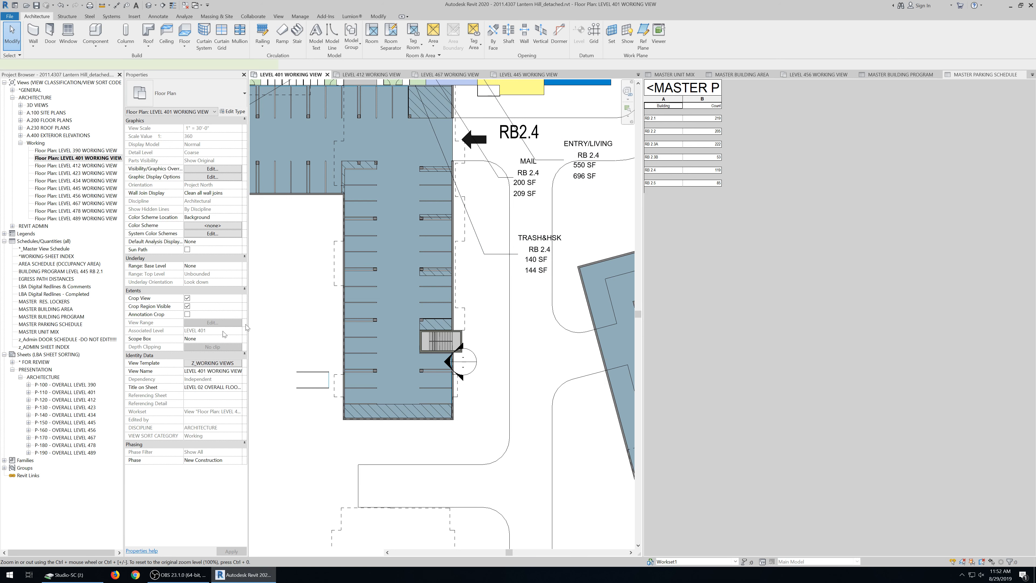
- Review the fields, sorting/grouping and filter settings of the MASTER PARKING SCHEDULE without changing them
click(751, 295)
click(222, 202)
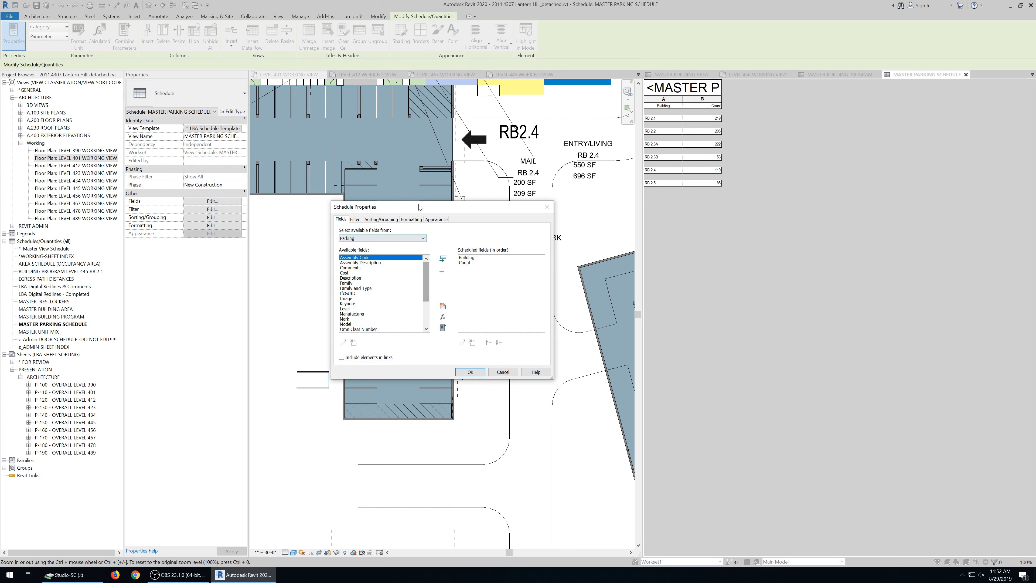
click(382, 219)
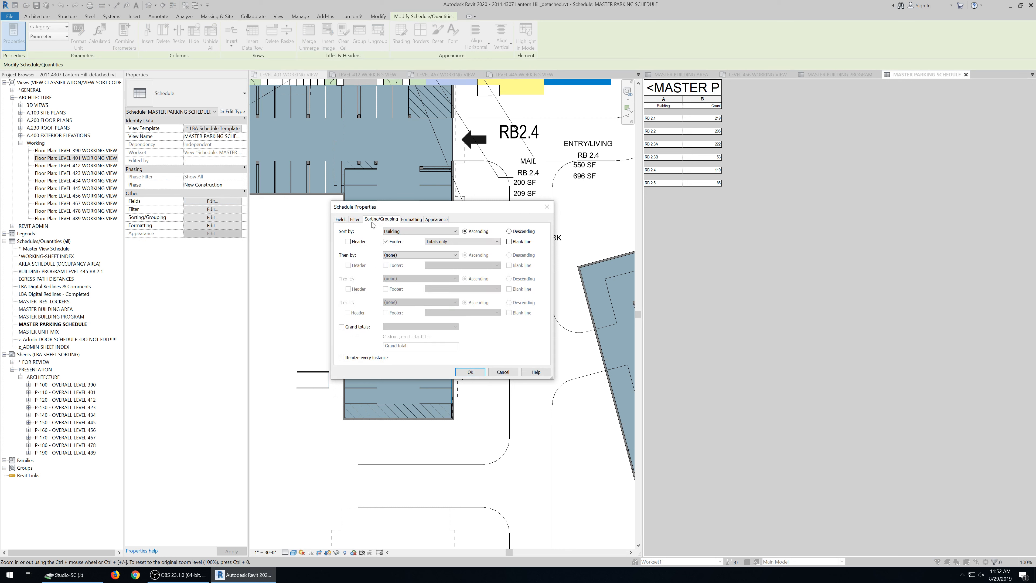
click(355, 220)
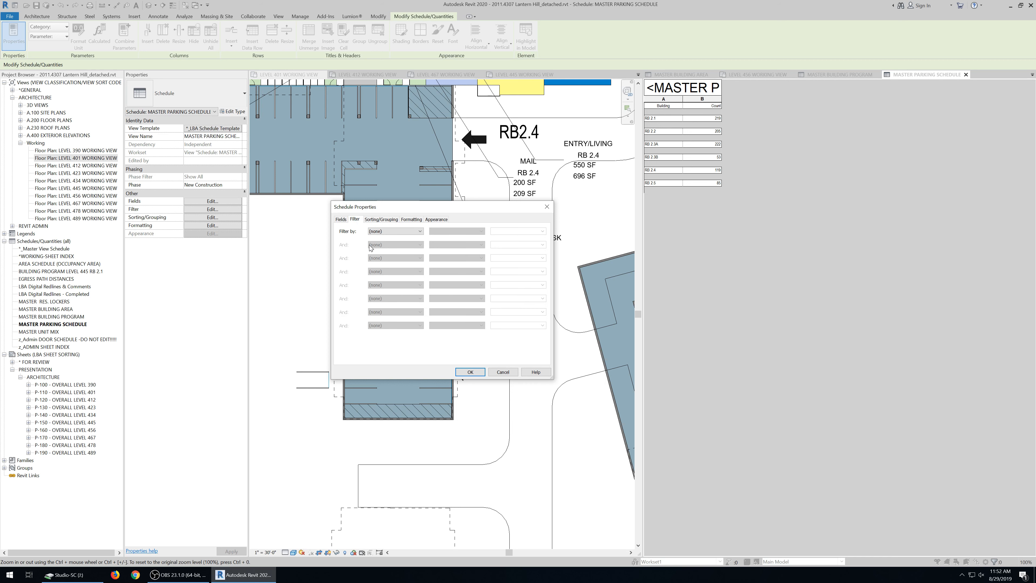
click(504, 373)
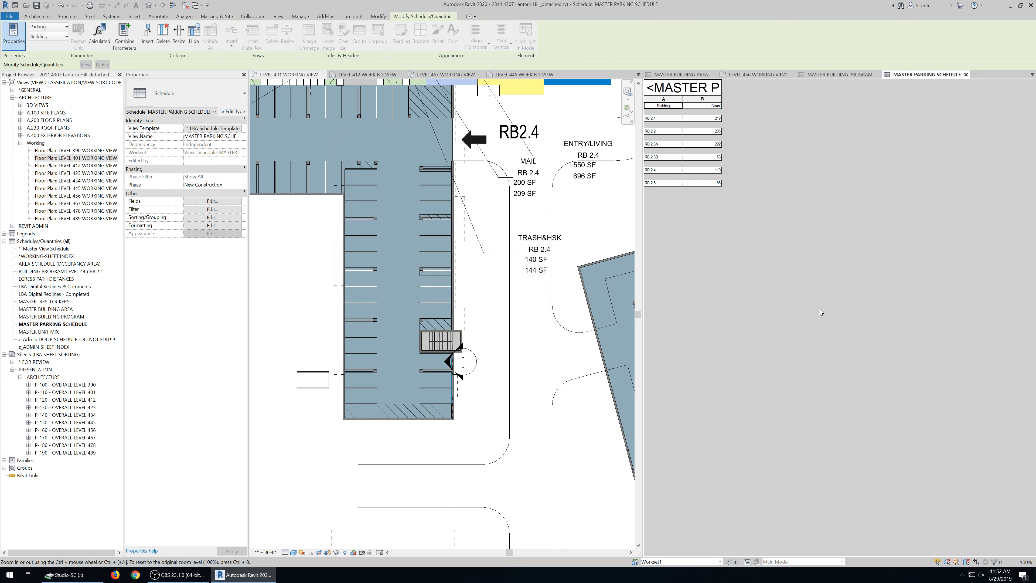
- Examine the parking schedule's field source categories and full list of available fields, rechecking its sorting and filter settings without changing them
click(212, 201)
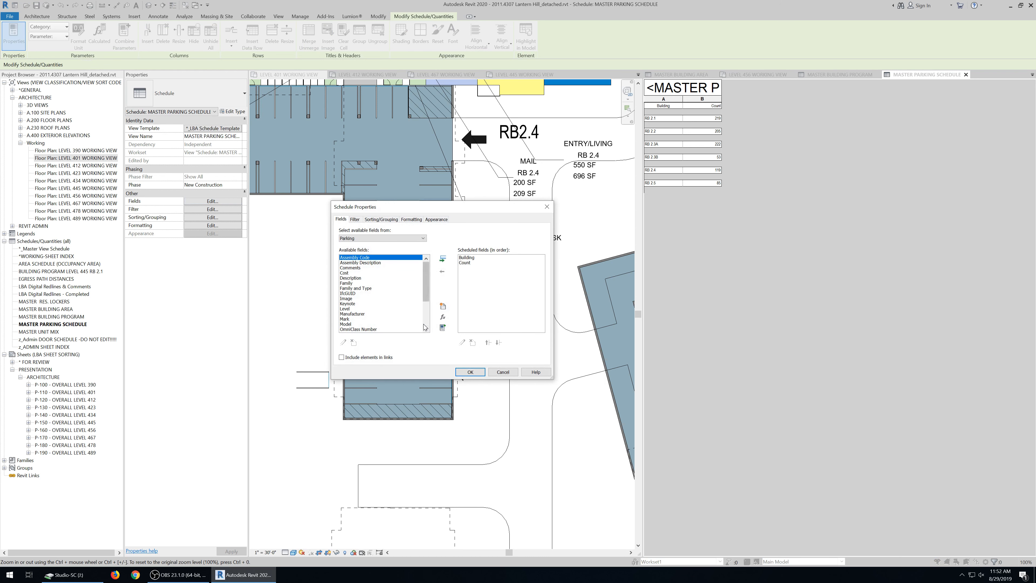
click(381, 238)
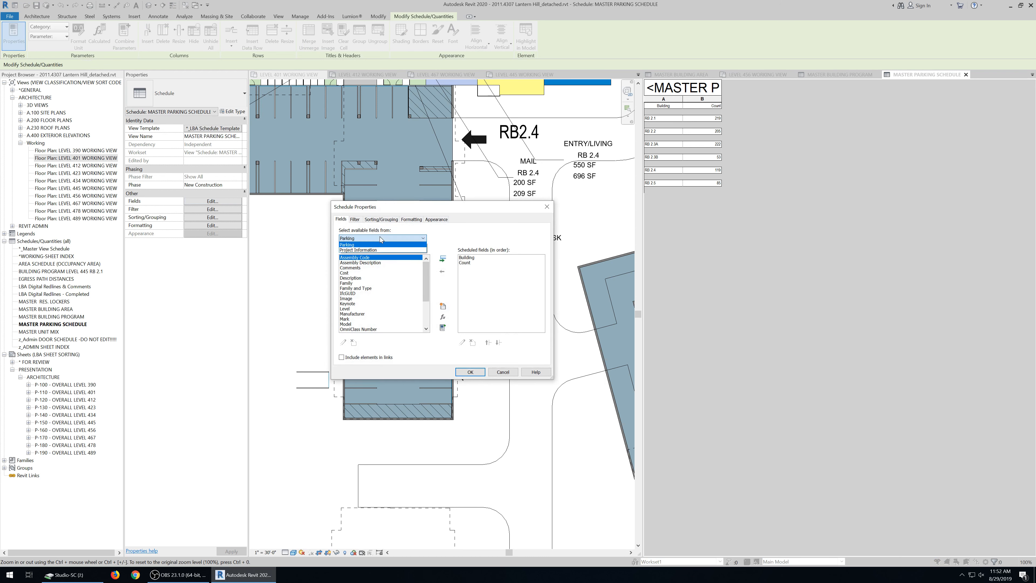
click(380, 236)
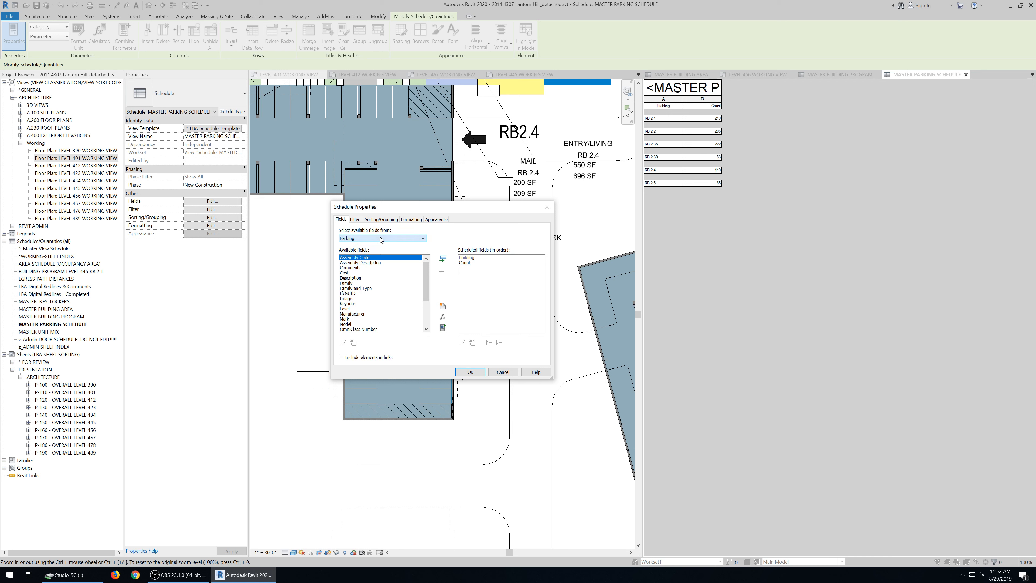
click(384, 220)
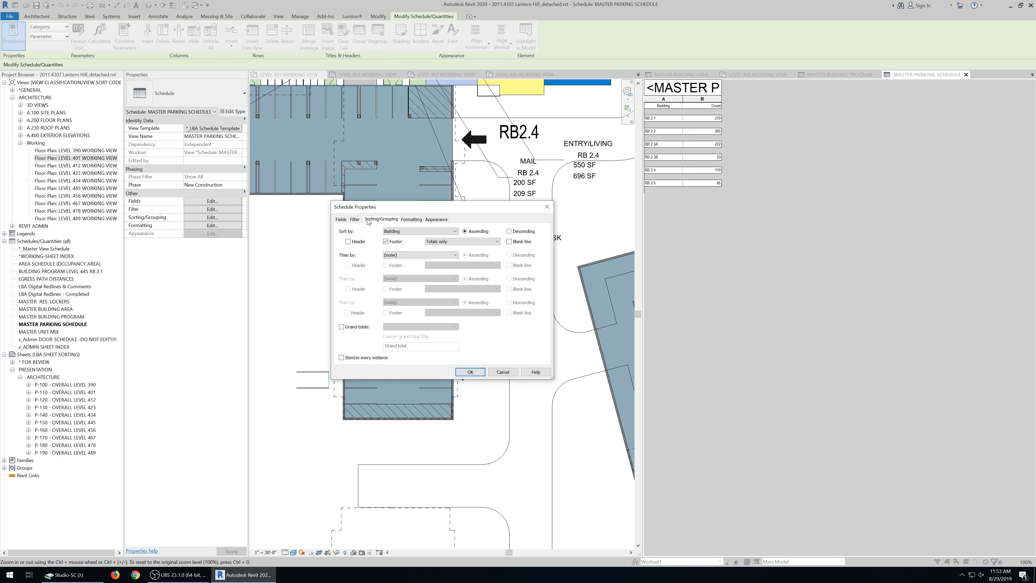
click(354, 219)
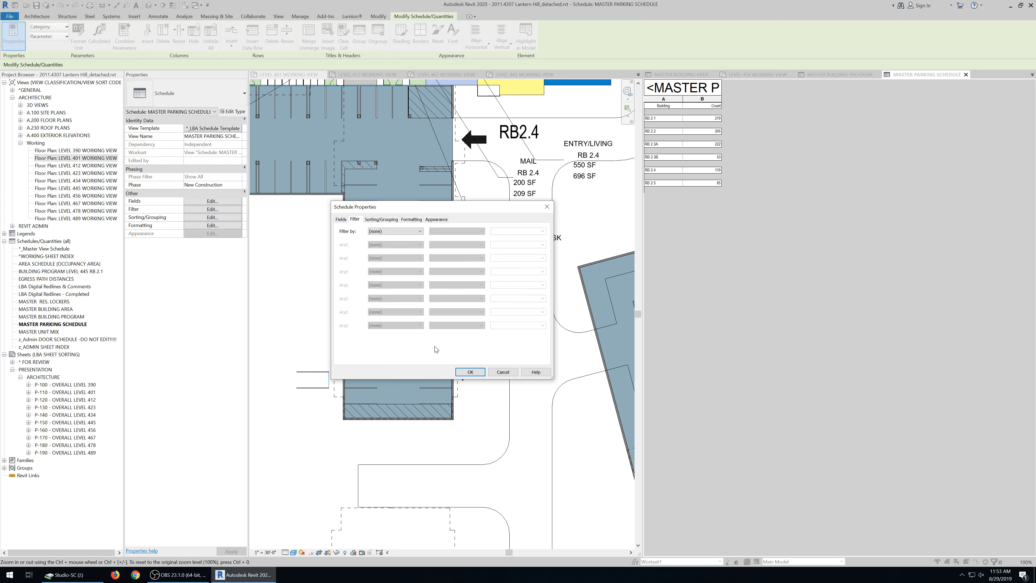
click(340, 219)
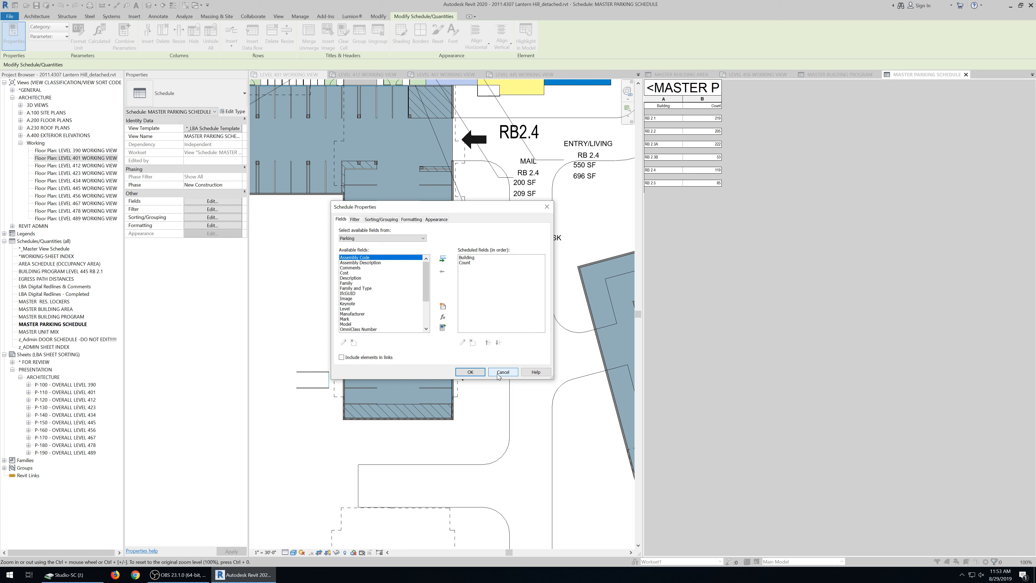
scroll(428, 322, down, 3)
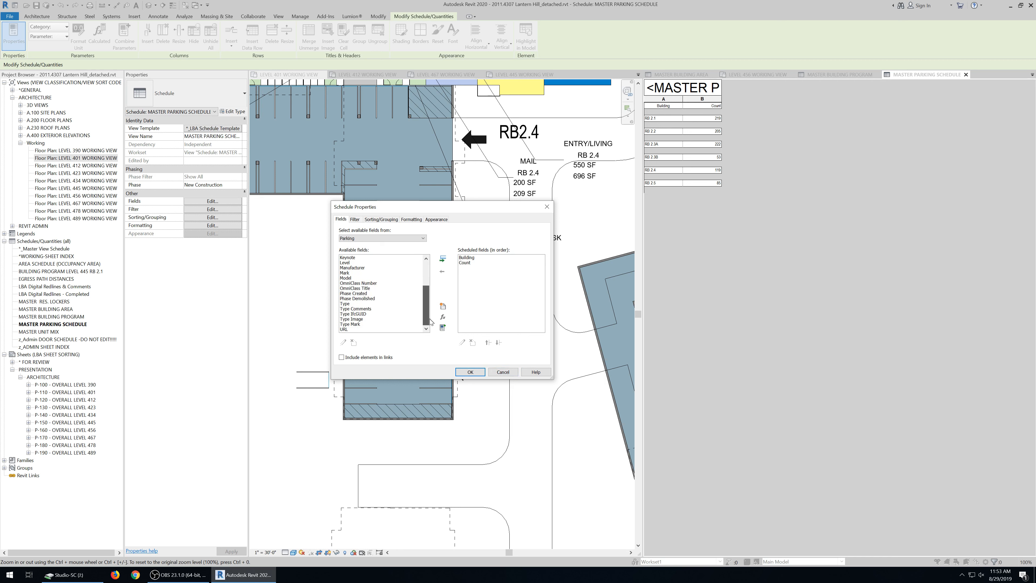
scroll(424, 286, up, 3)
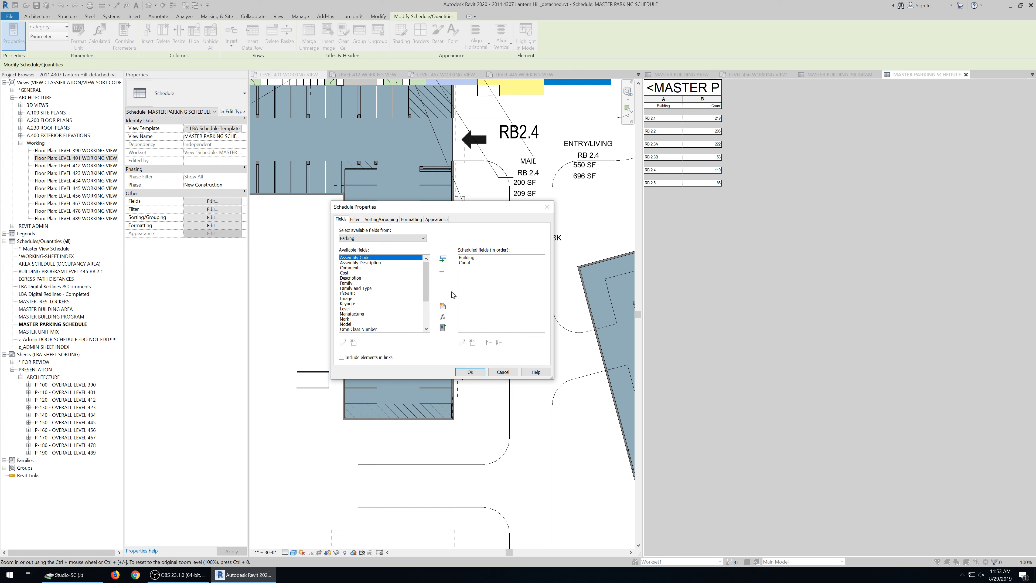
click(502, 372)
- Delete the ADA parking space west of the RB 2.4 garage's south wing, and undo the deletion
click(263, 433)
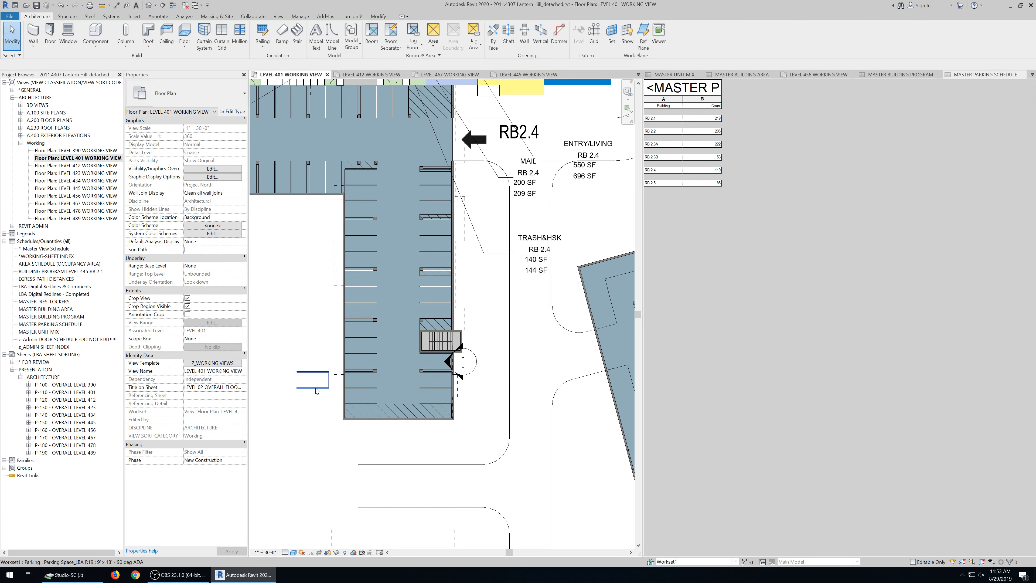
click(316, 387)
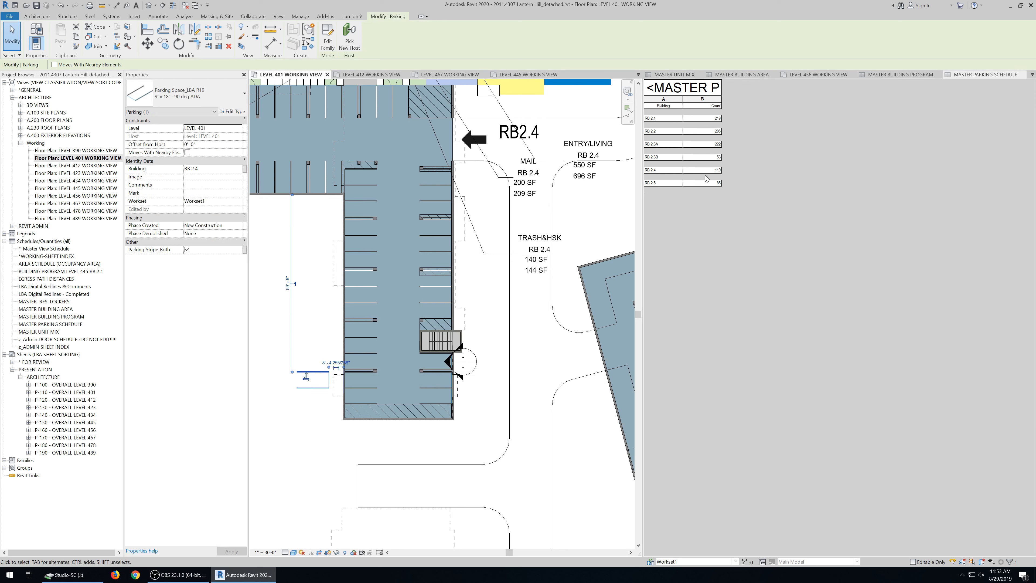
key(Delete)
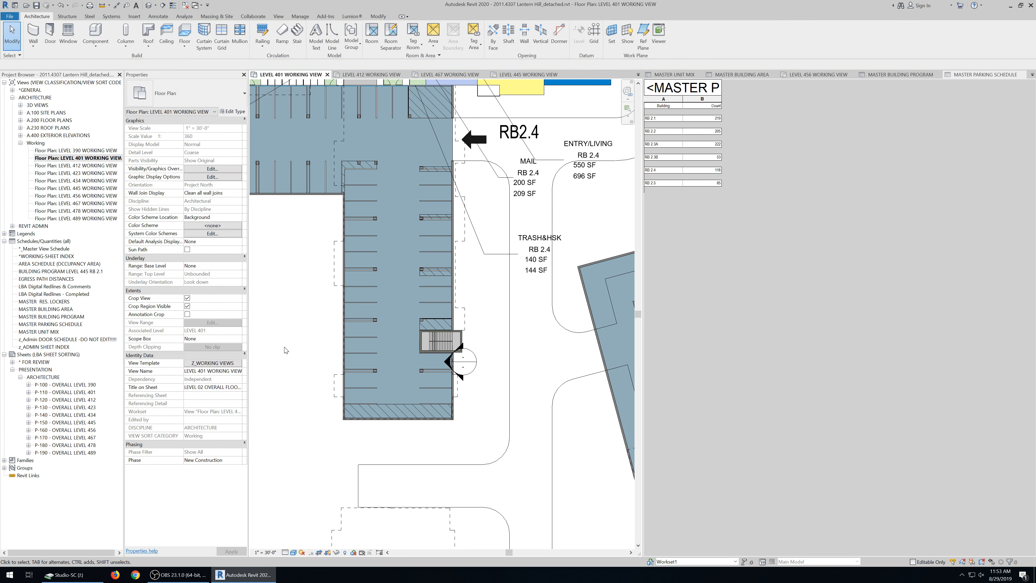
key(ctrl+z)
- Open the MASTER RES. LOCKERS schedule and check the Building value of a middle-row locker in the RB 2.4 storage room
click(644, 205)
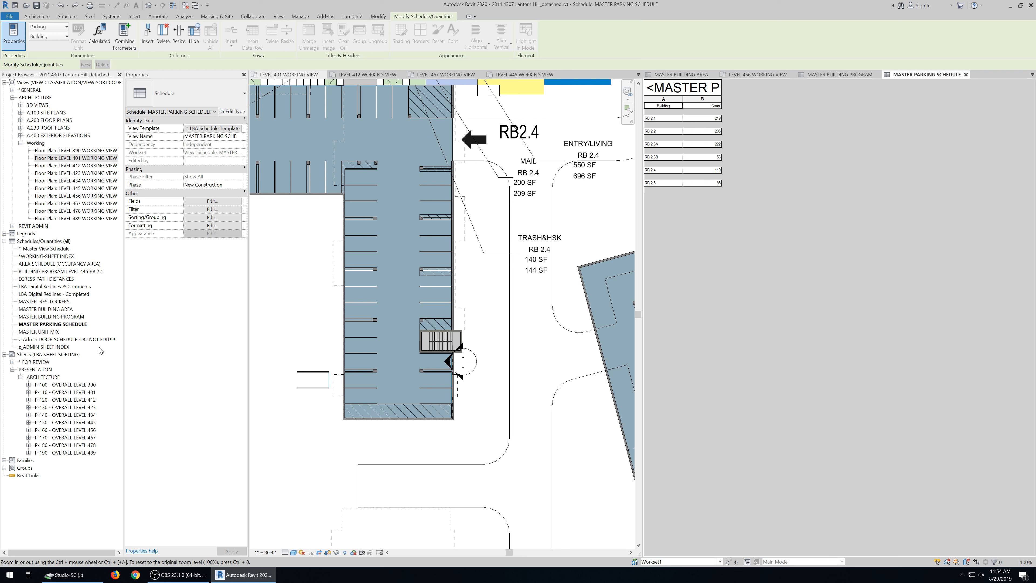
double_click(67, 302)
scroll(392, 418, down, 5)
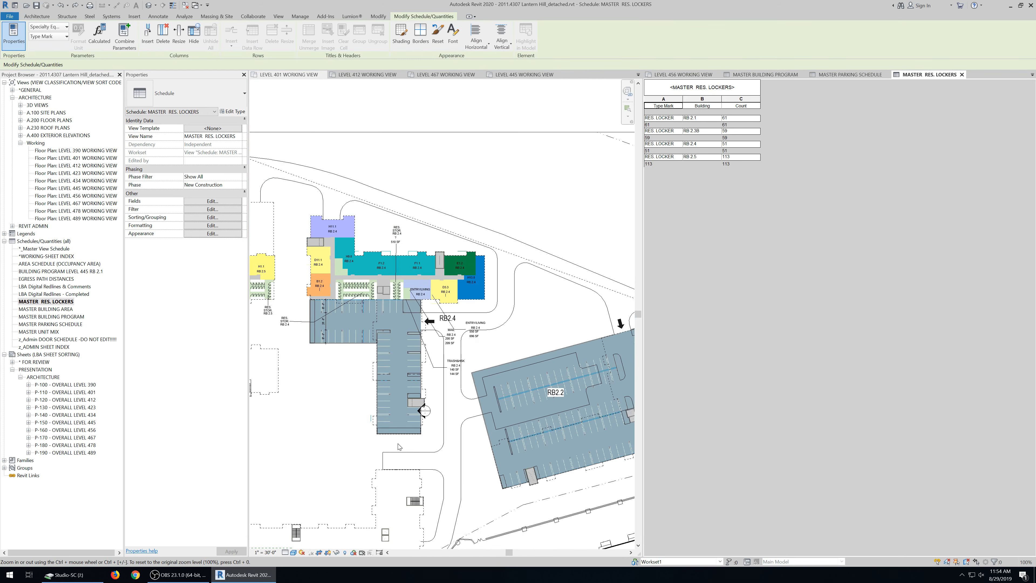
scroll(337, 321, up, 3)
scroll(346, 326, down, 2)
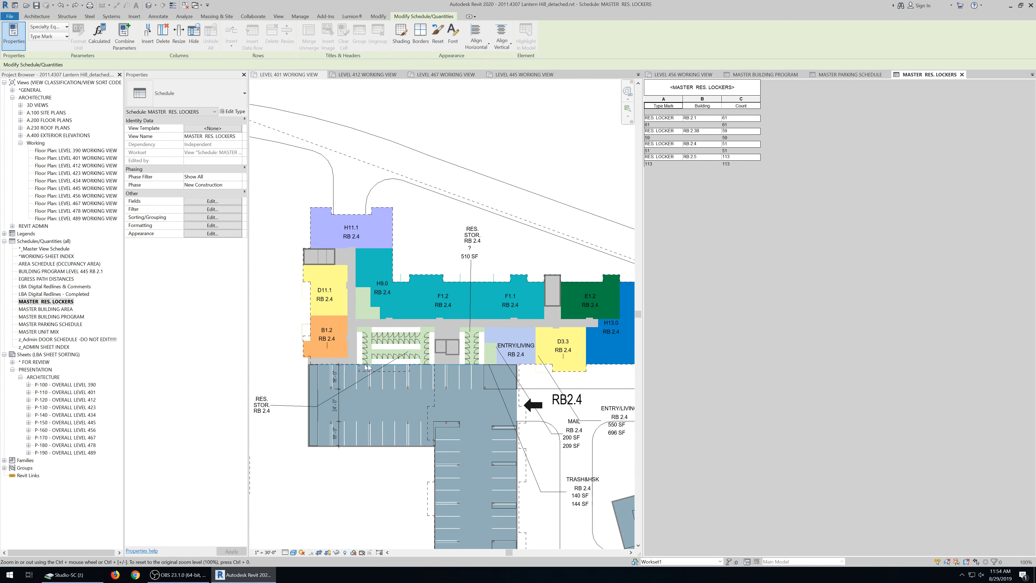
scroll(368, 331, up, 2)
click(392, 341)
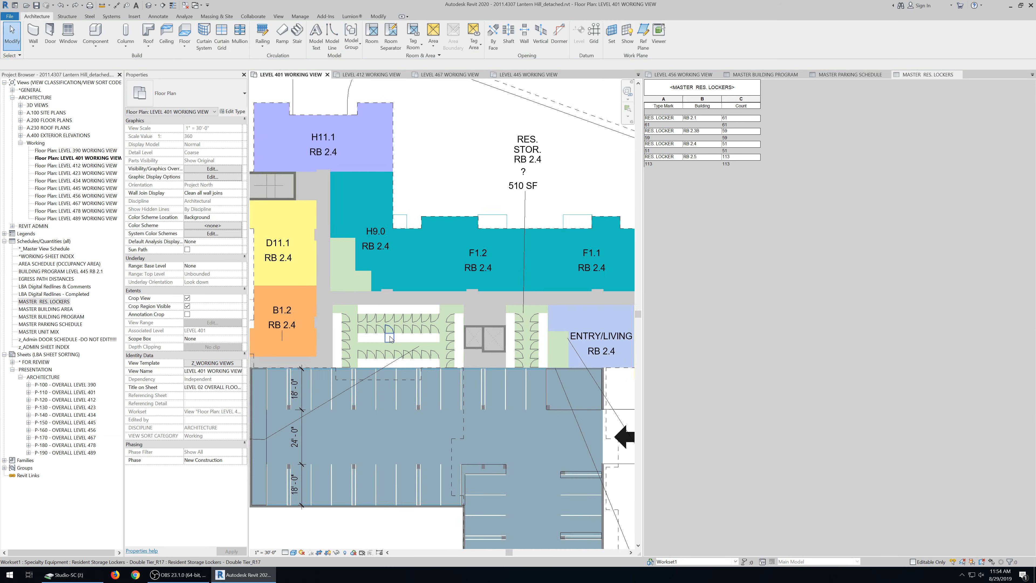
scroll(391, 337, up, 2)
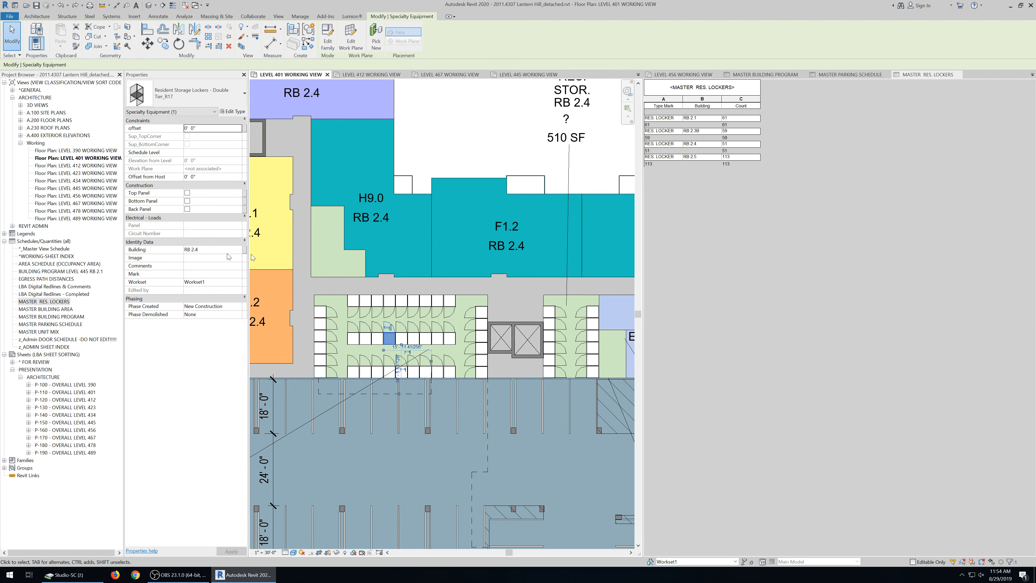
- Check the Building value of the locker at the east end of the storage room's top row, and clear the selection
scroll(396, 324, down, 1)
scroll(459, 323, down, 4)
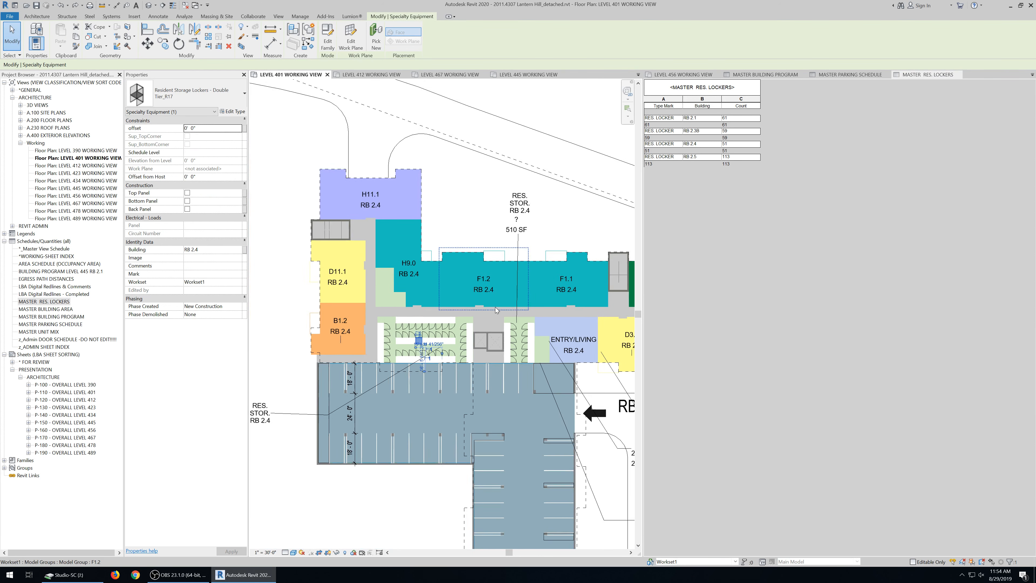
scroll(455, 347, up, 1)
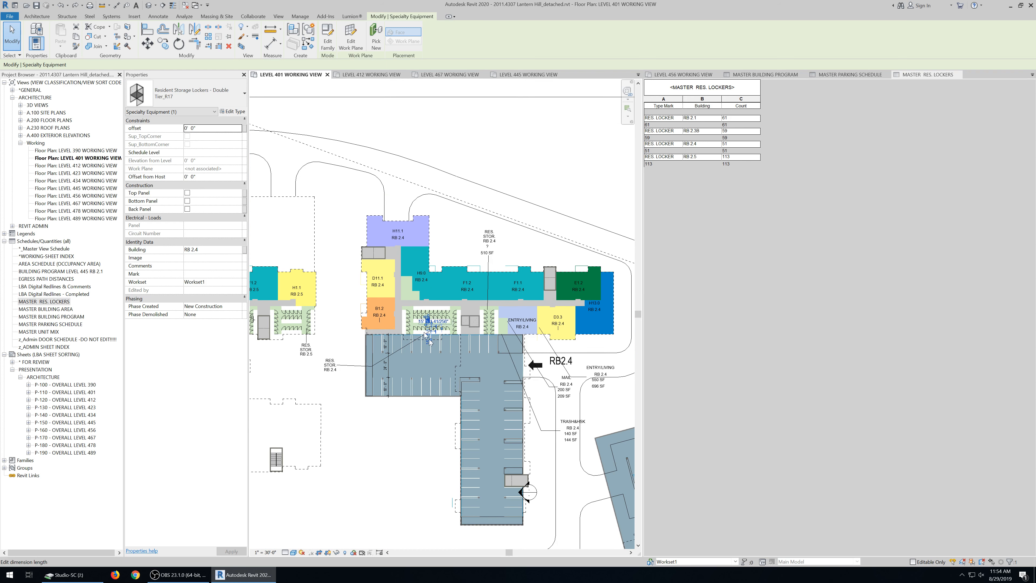
scroll(446, 310, up, 3)
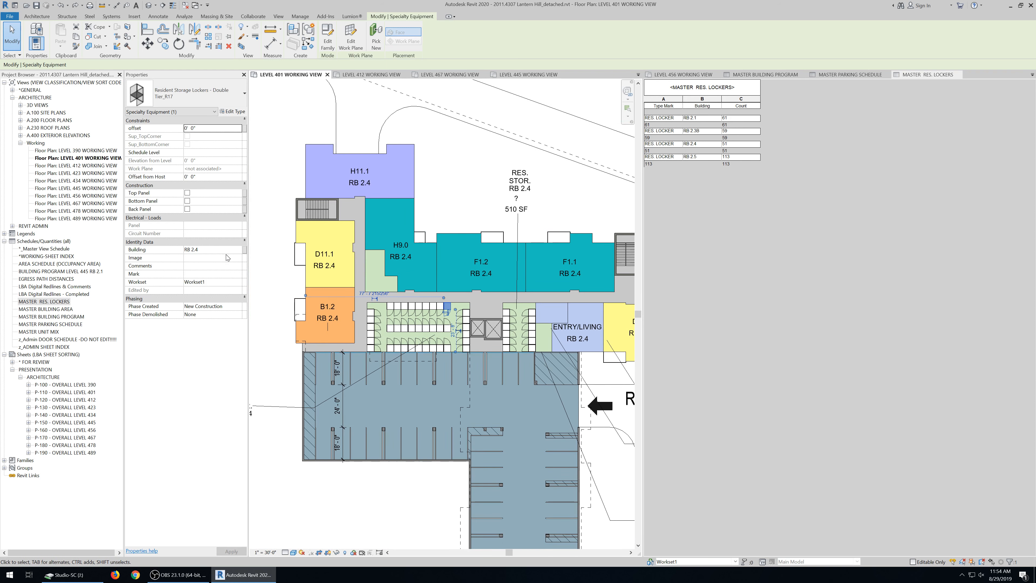
scroll(455, 359, down, 1)
click(471, 203)
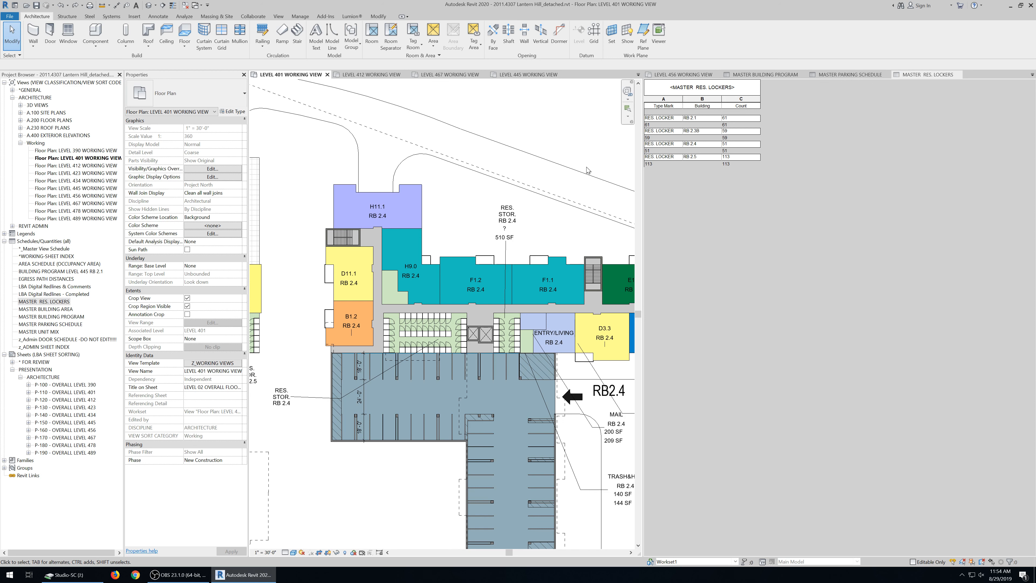
scroll(483, 380, down, 4)
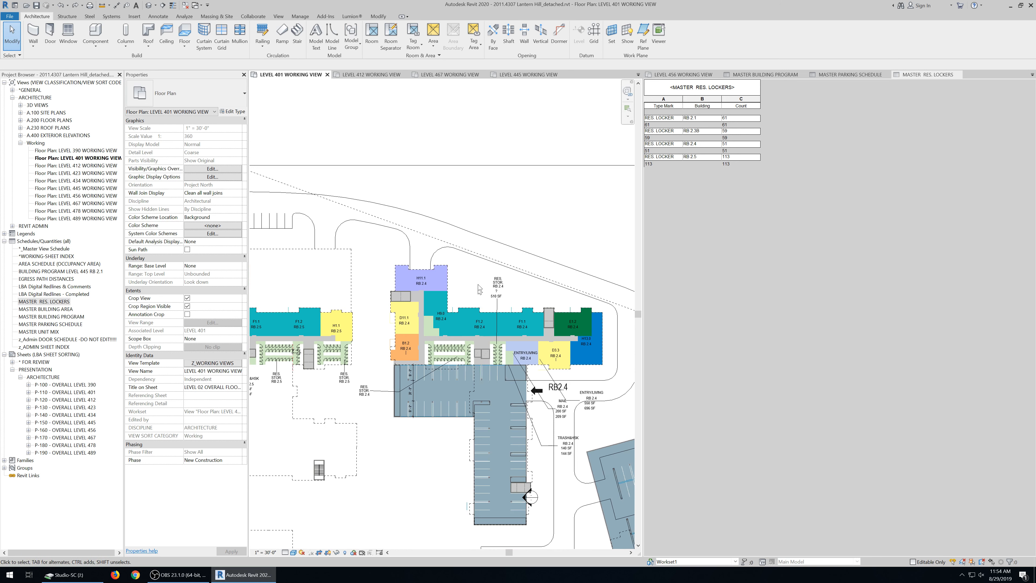
scroll(507, 198, up, 2)
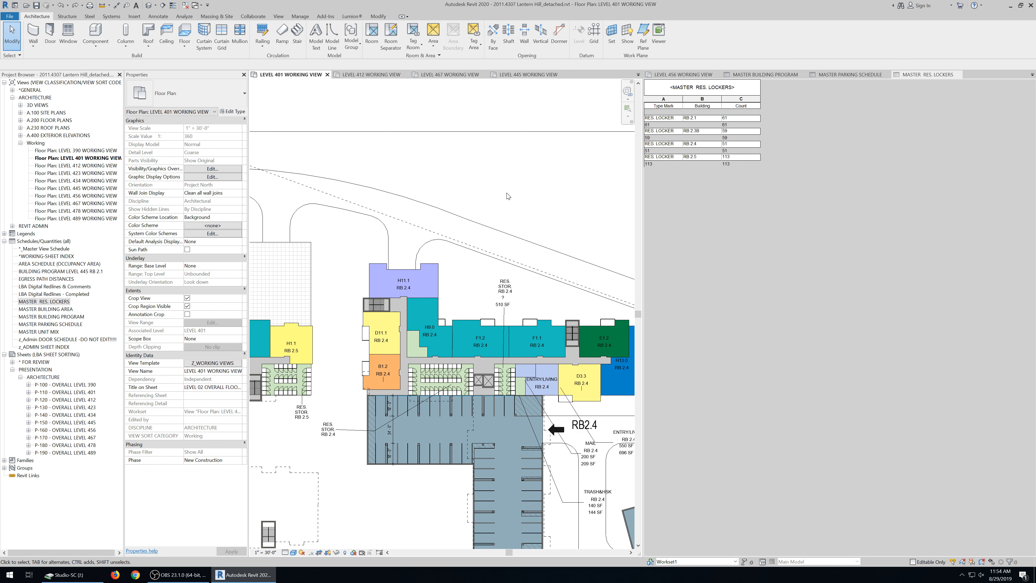
scroll(424, 359, up, 3)
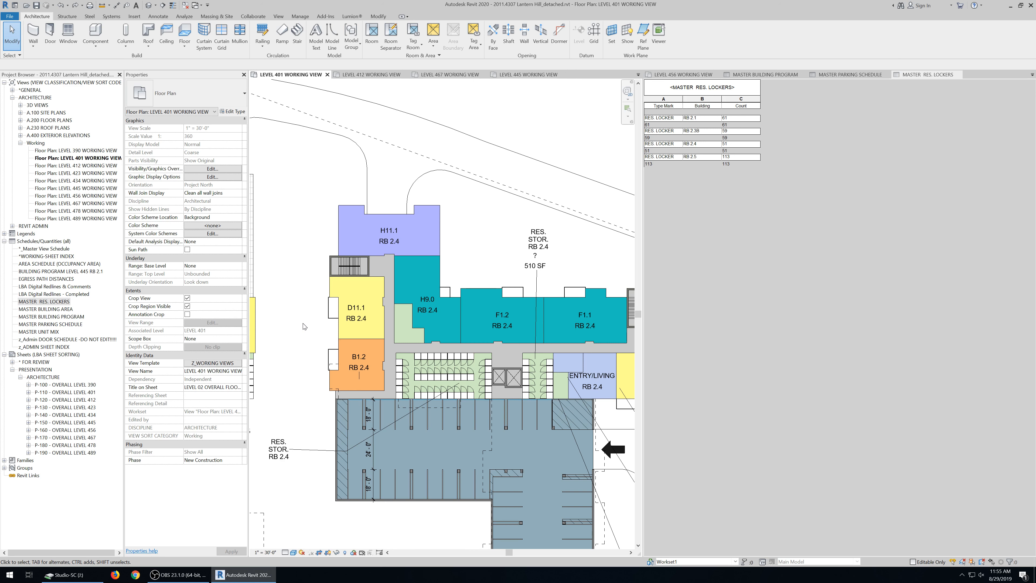
scroll(390, 343, down, 1)
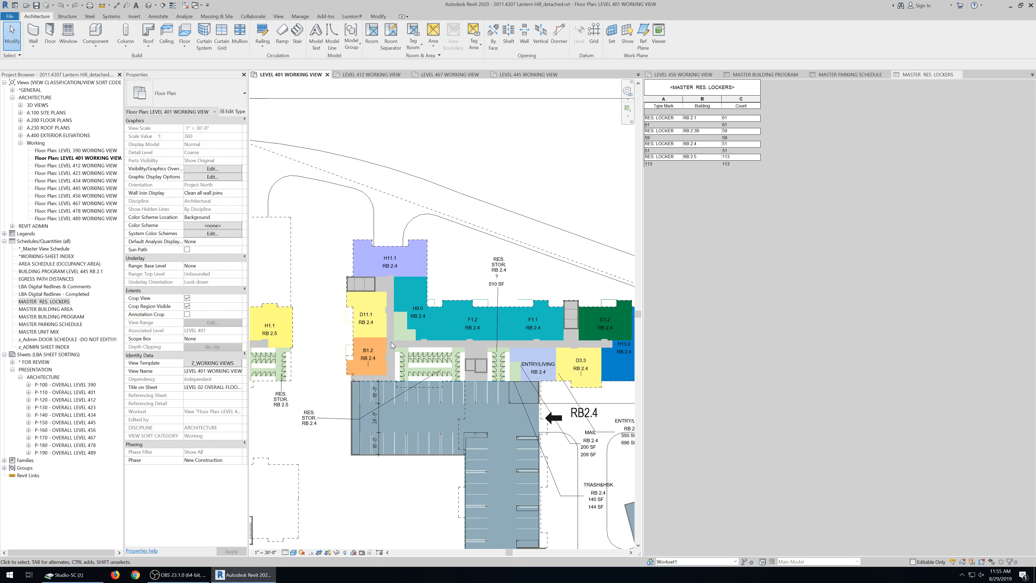
- Shift the L-shaped BOH floor beside RB 2.4 unit H9.0 slightly southwest so it overlaps the circulation floor, and clear the selection
scroll(391, 342, up, 1)
scroll(398, 342, up, 2)
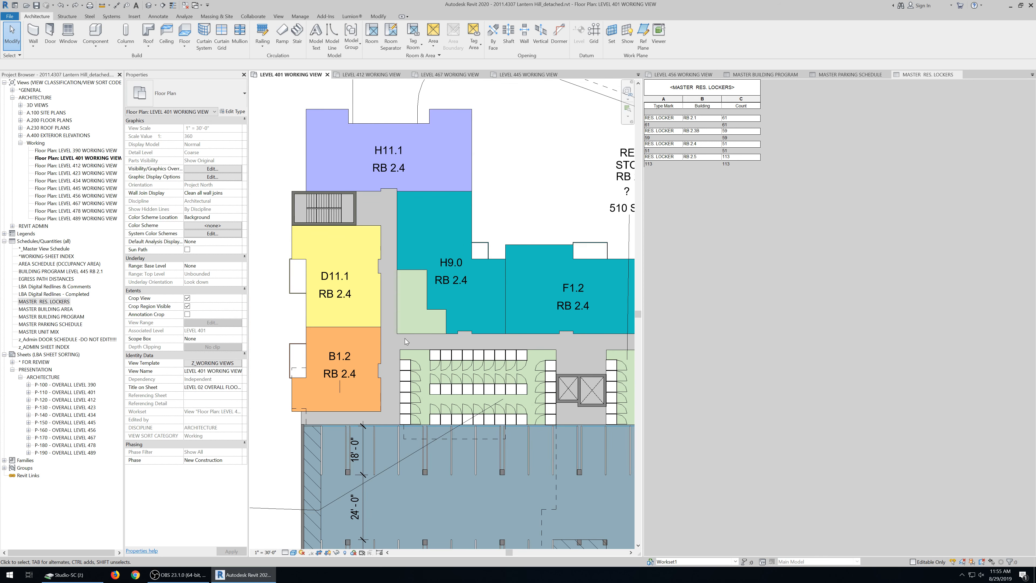
scroll(395, 343, down, 1)
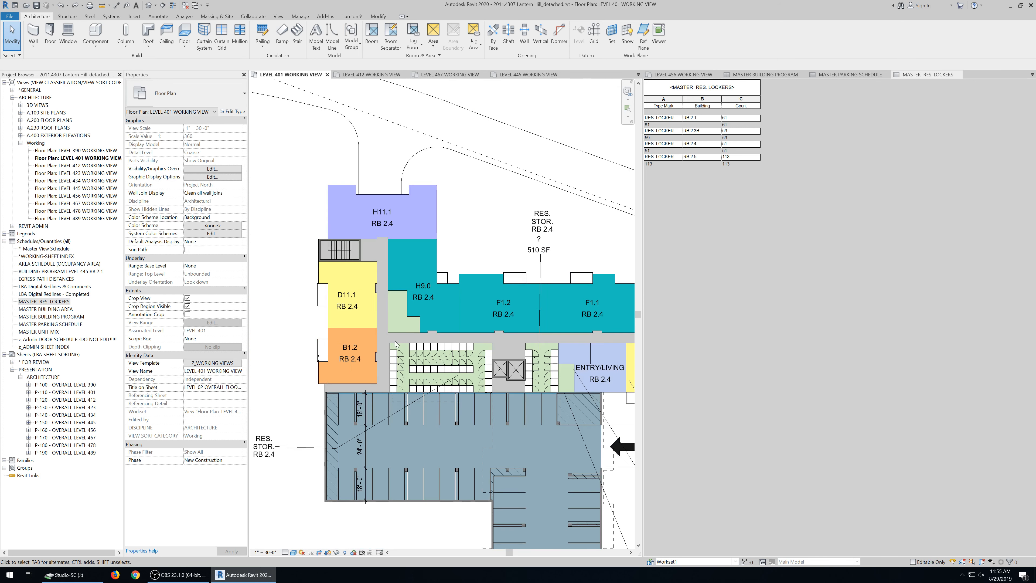
scroll(403, 325, up, 1)
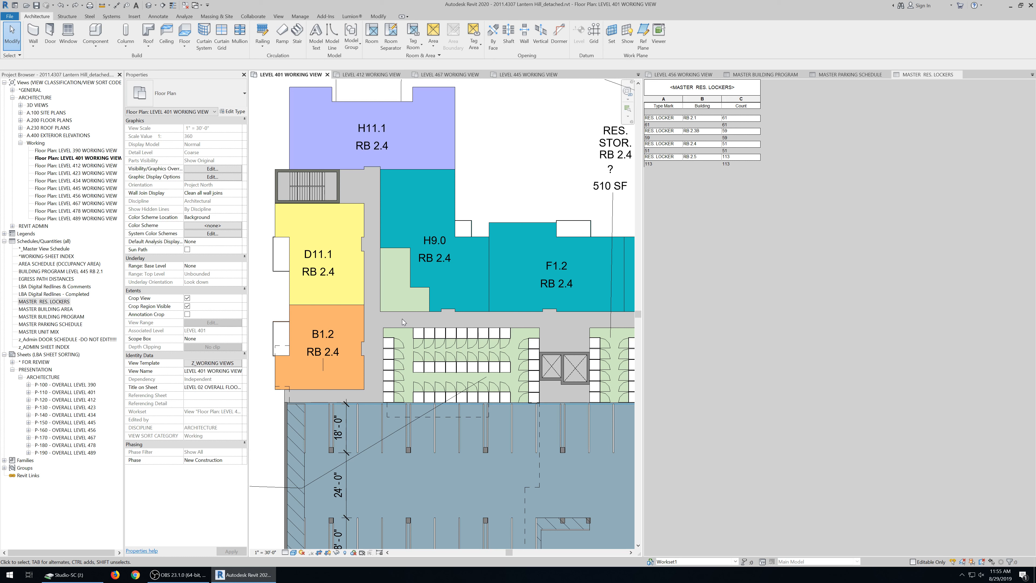
click(398, 312)
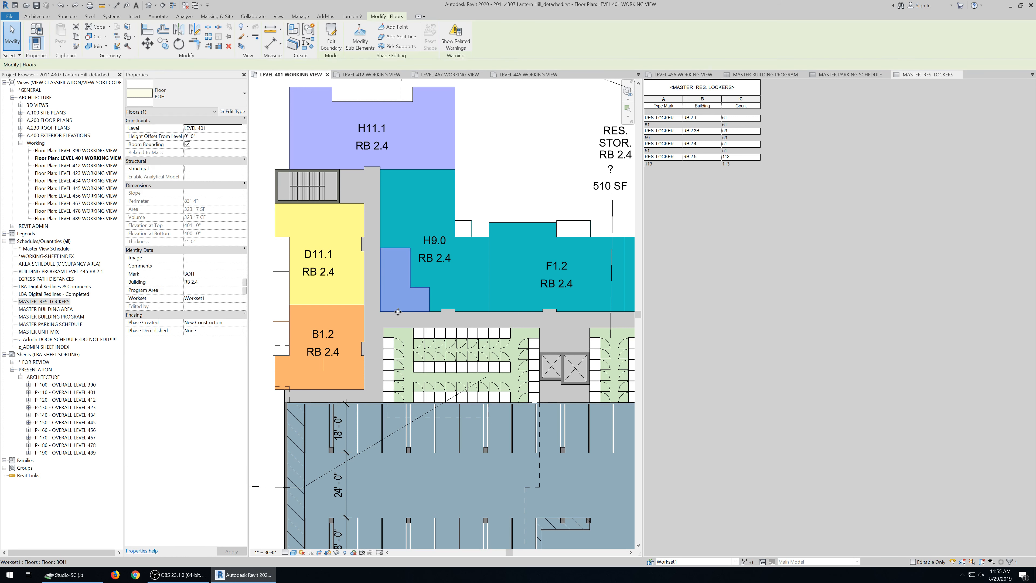
drag(398, 312, 394, 318)
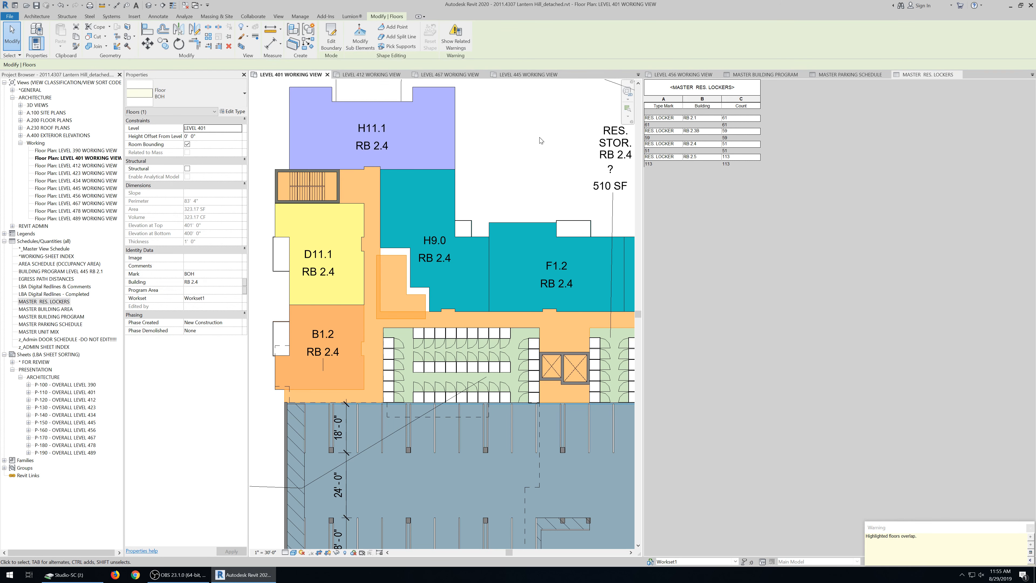
key(Escape)
- Open the project warnings list and expand the first overlapping-floors warning to see the floors involved
scroll(361, 311, down, 3)
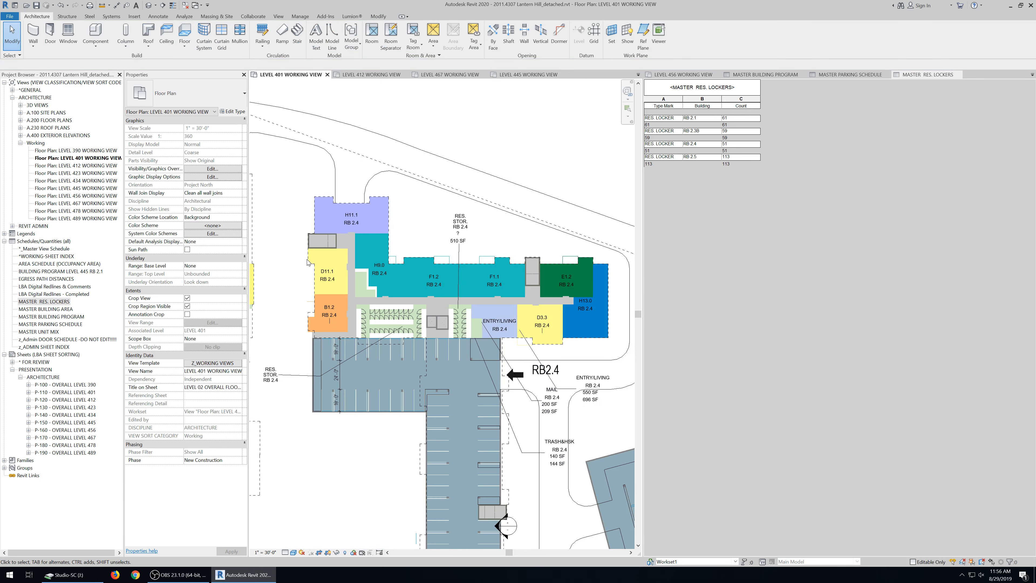
scroll(307, 262, down, 1)
scroll(425, 327, up, 3)
scroll(323, 282, up, 1)
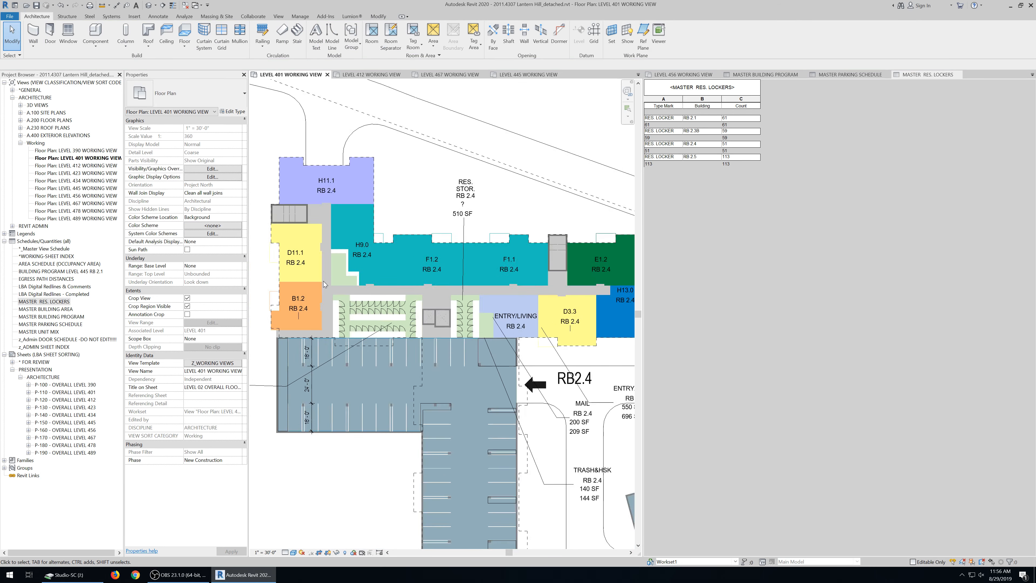
scroll(323, 281, up, 1)
scroll(372, 277, up, 3)
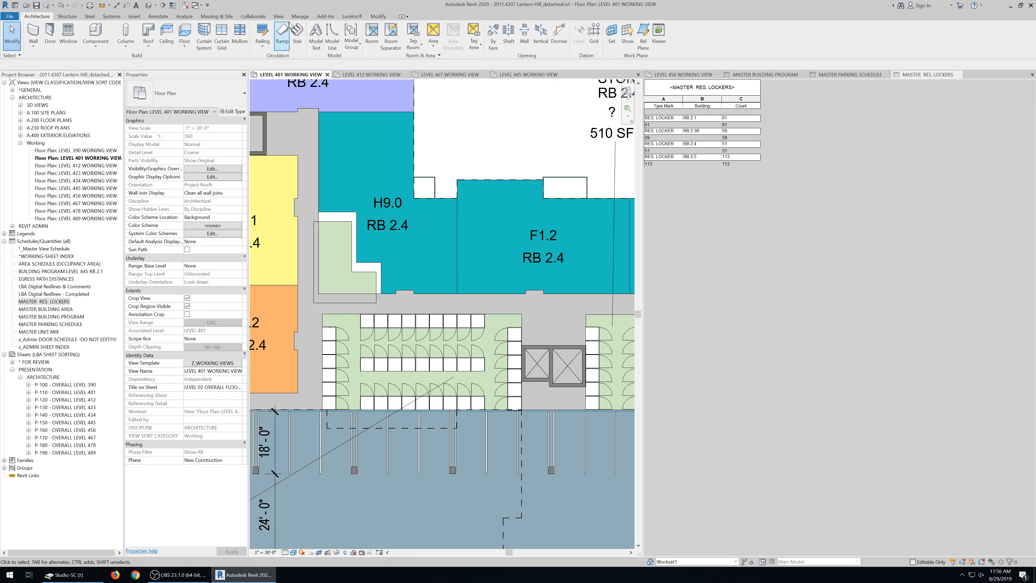
click(301, 17)
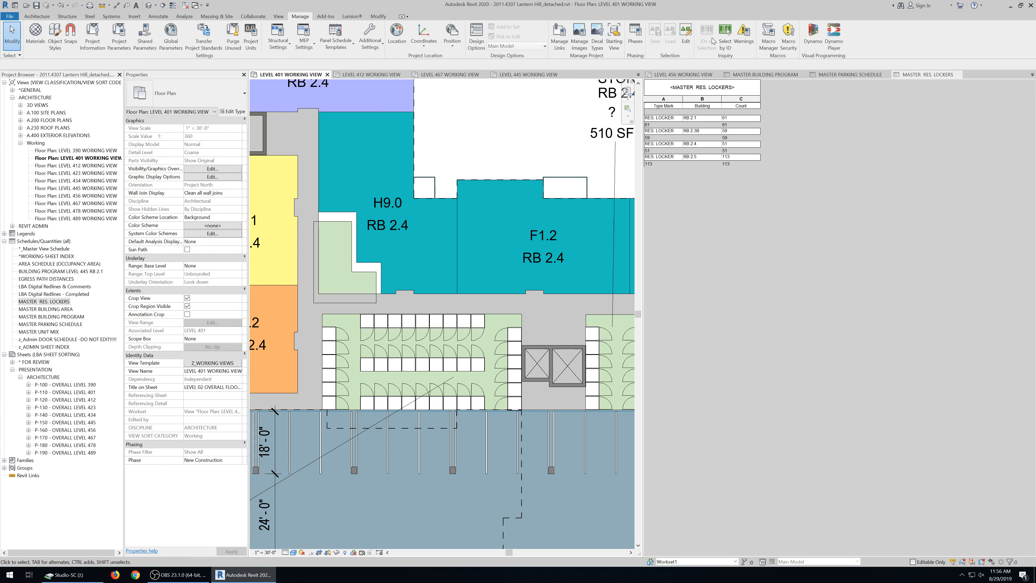
click(742, 41)
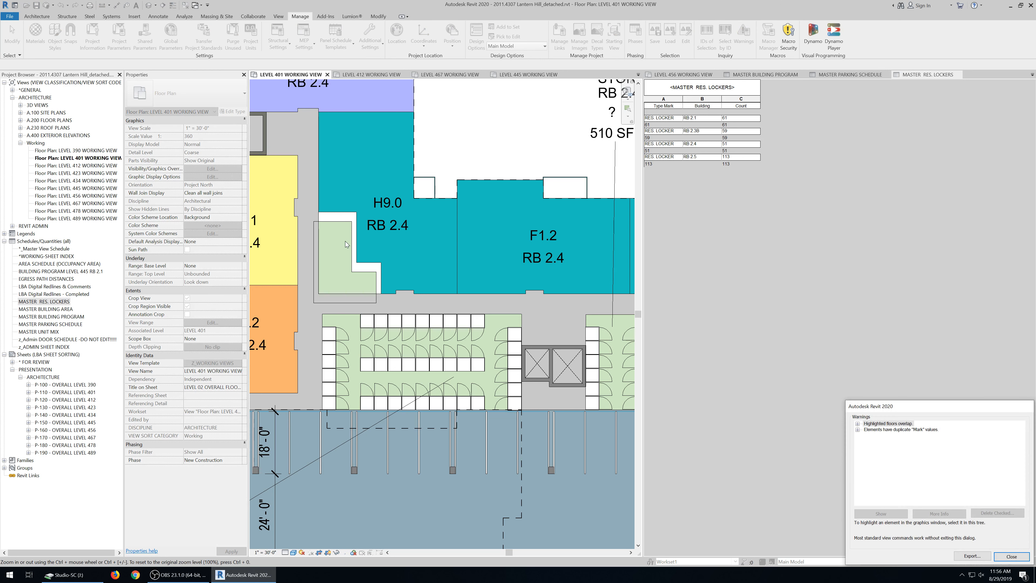
click(860, 424)
click(857, 424)
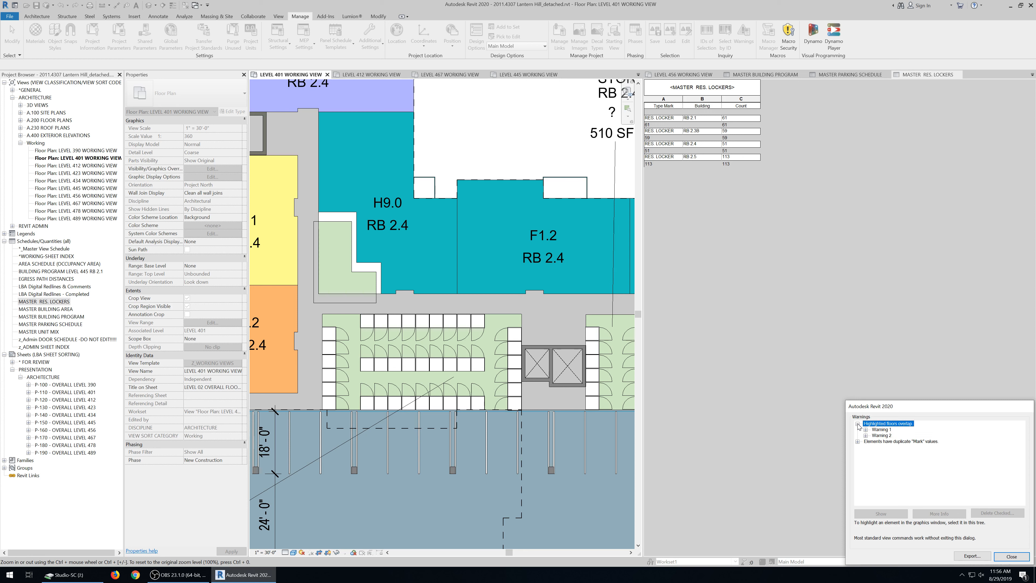
click(865, 430)
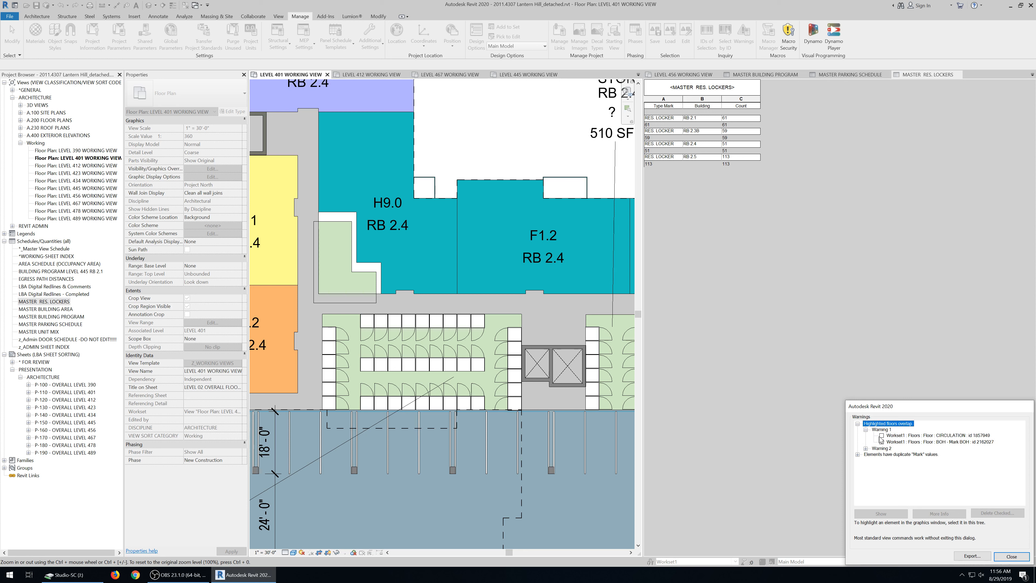
- Highlight the CIRCULATION floor from the overlap warning, uncheck it, expand the duplicate Mark warnings, and close the list
click(882, 436)
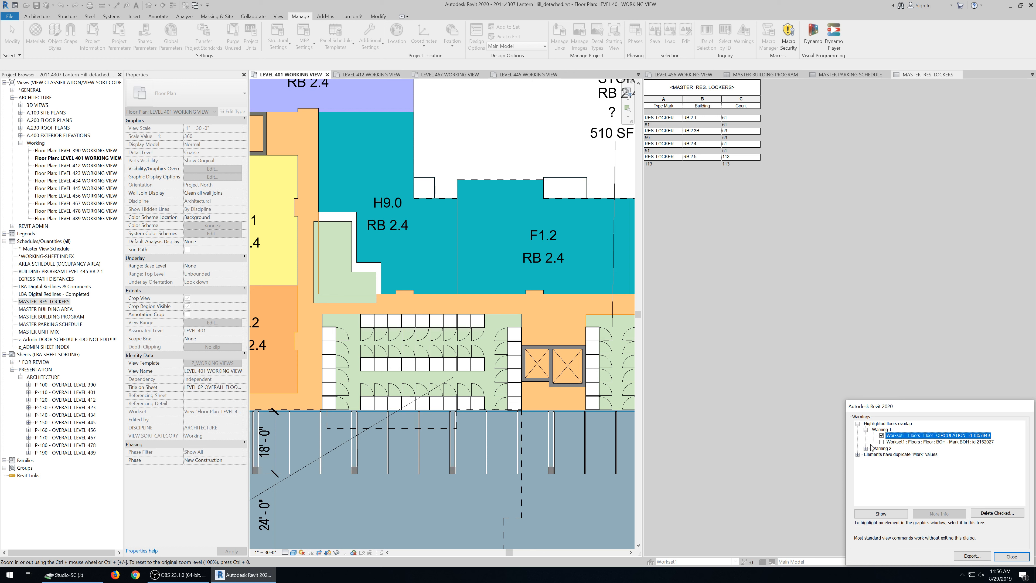
click(881, 435)
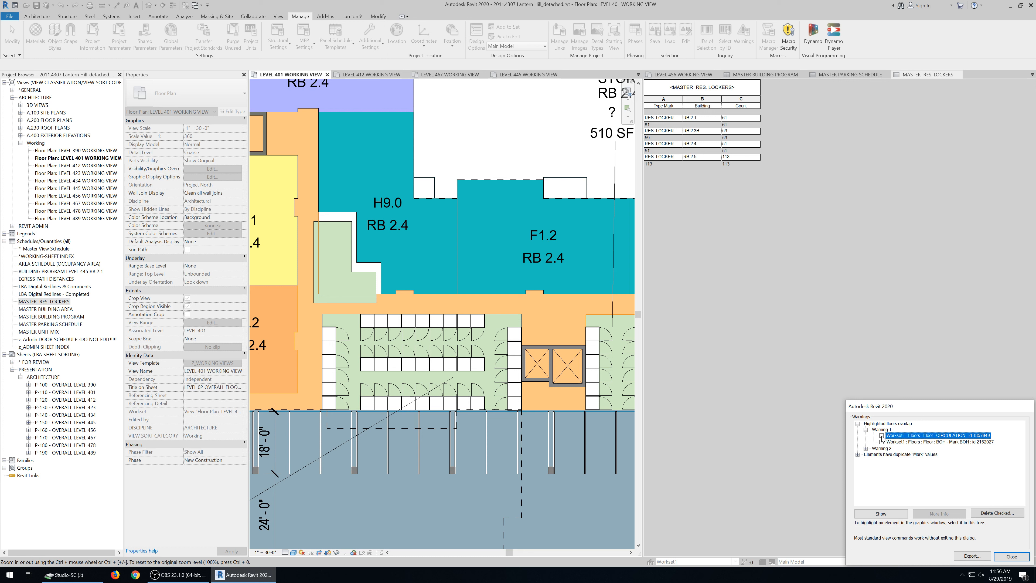
click(857, 454)
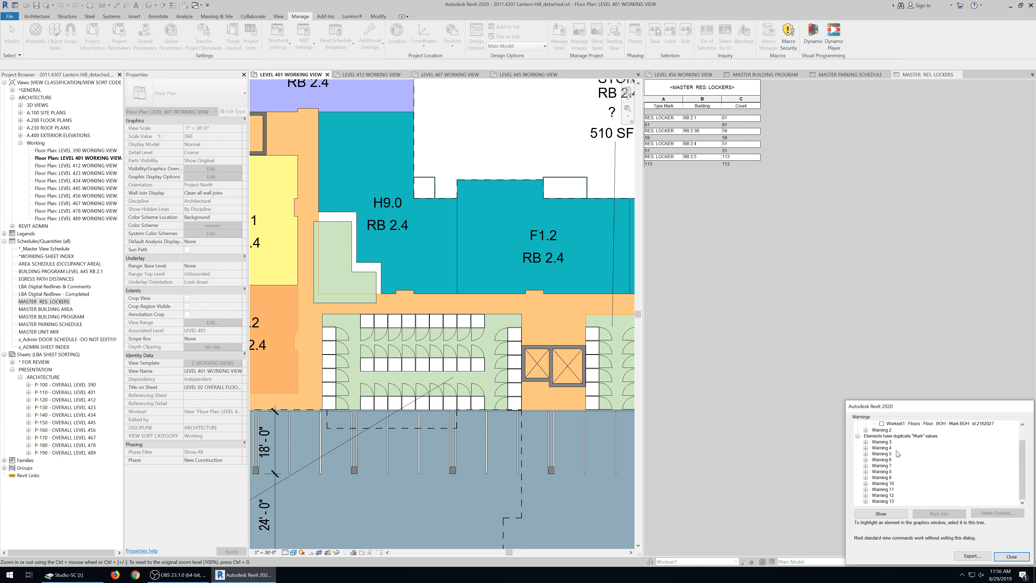
click(1004, 557)
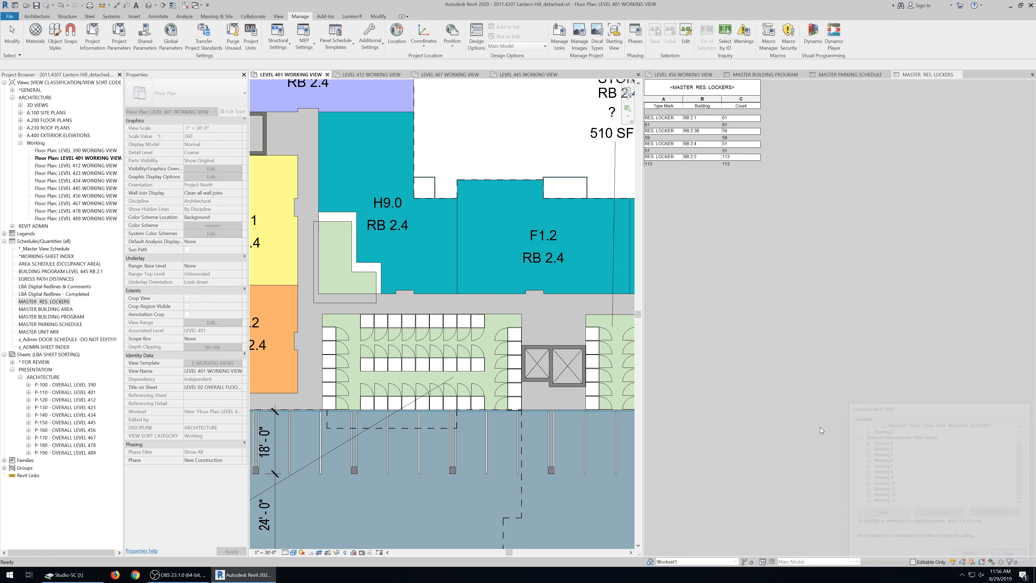
- Select the ENTRY/LIVING amenity floor in RB 2.4 and check its Mark, Building and Program Area values
scroll(465, 351, down, 5)
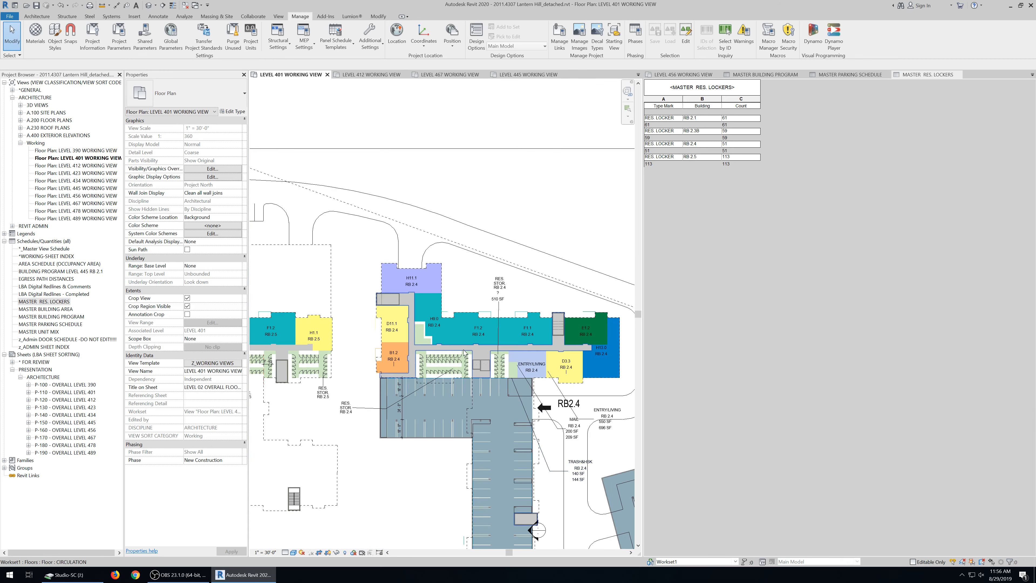
scroll(464, 352, up, 3)
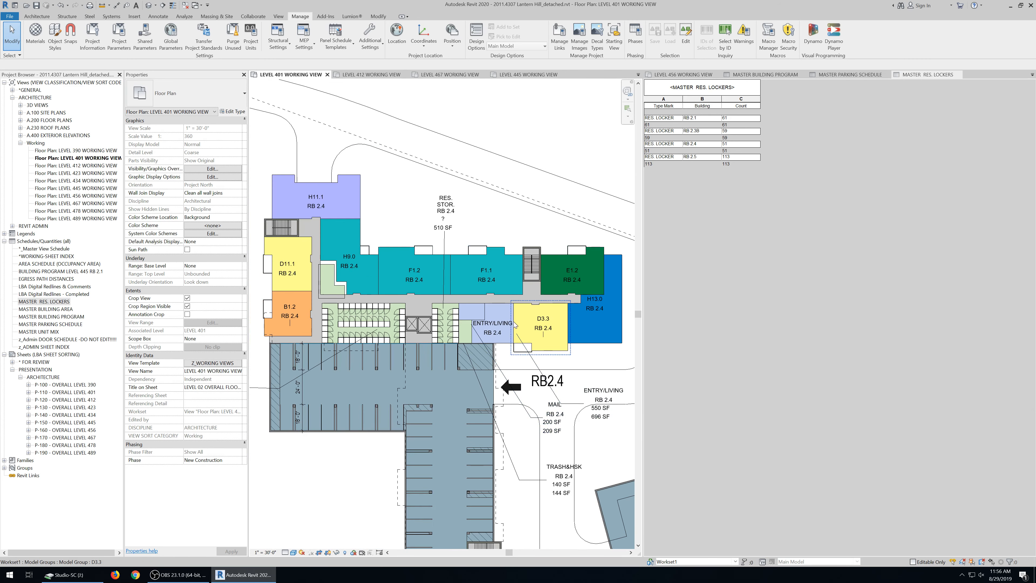
scroll(514, 325, up, 2)
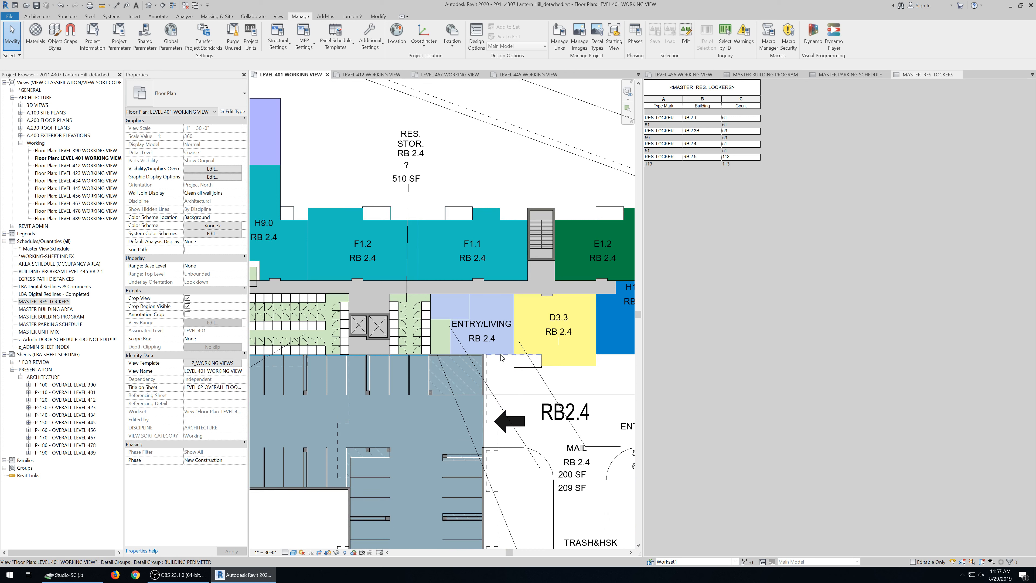
click(502, 358)
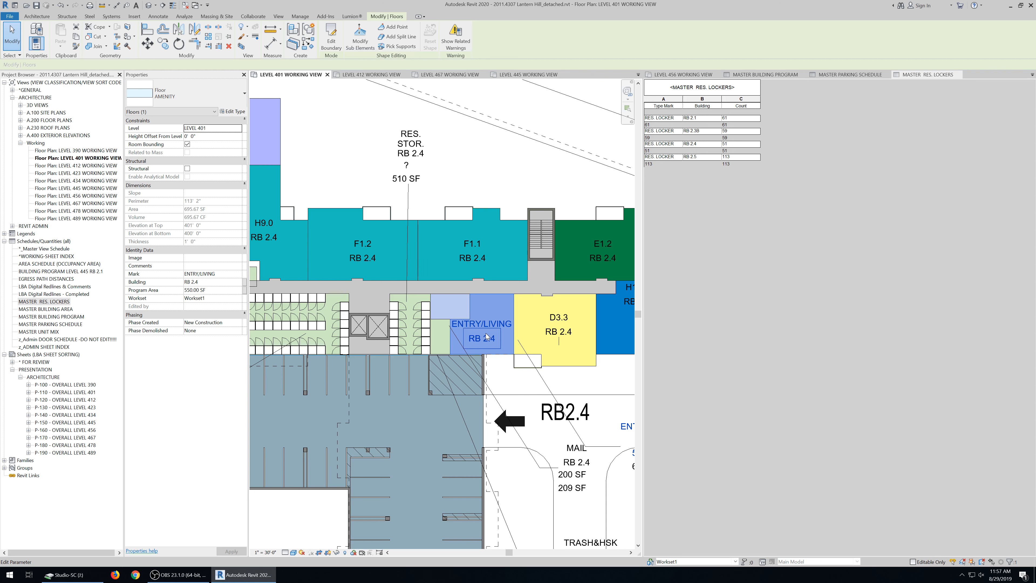
scroll(460, 363, down, 2)
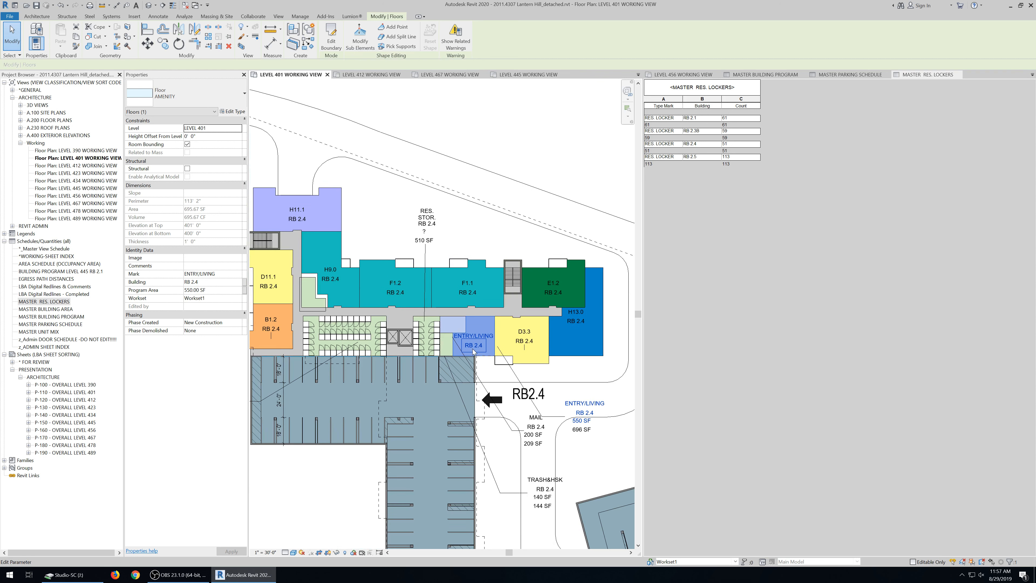
scroll(438, 339, down, 4)
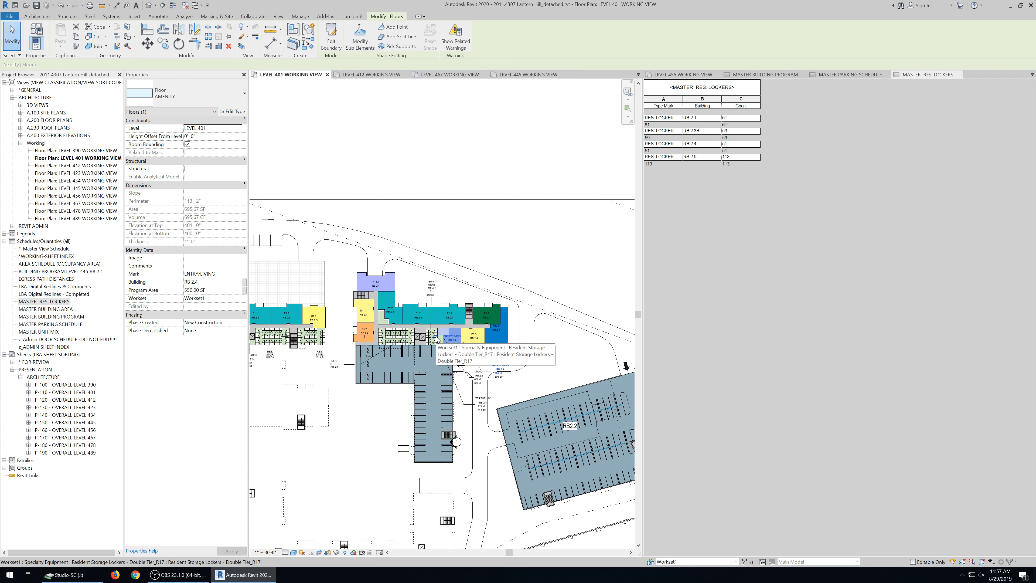
- Open the mark value in the ENTRY/LIVING floor's tag for editing and keep it as ENTRY/LIVING
scroll(436, 336, up, 6)
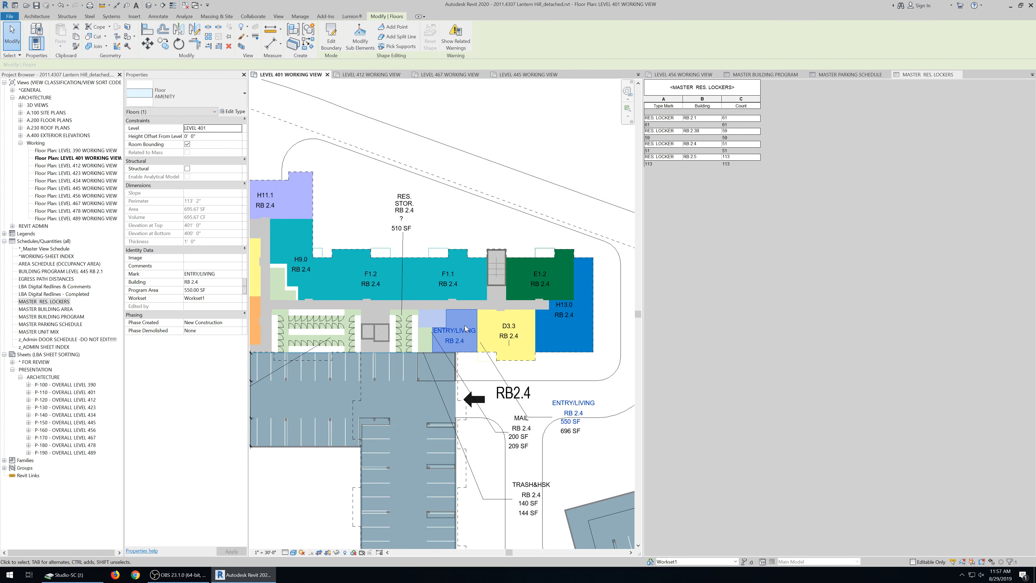
scroll(466, 334, up, 2)
click(486, 333)
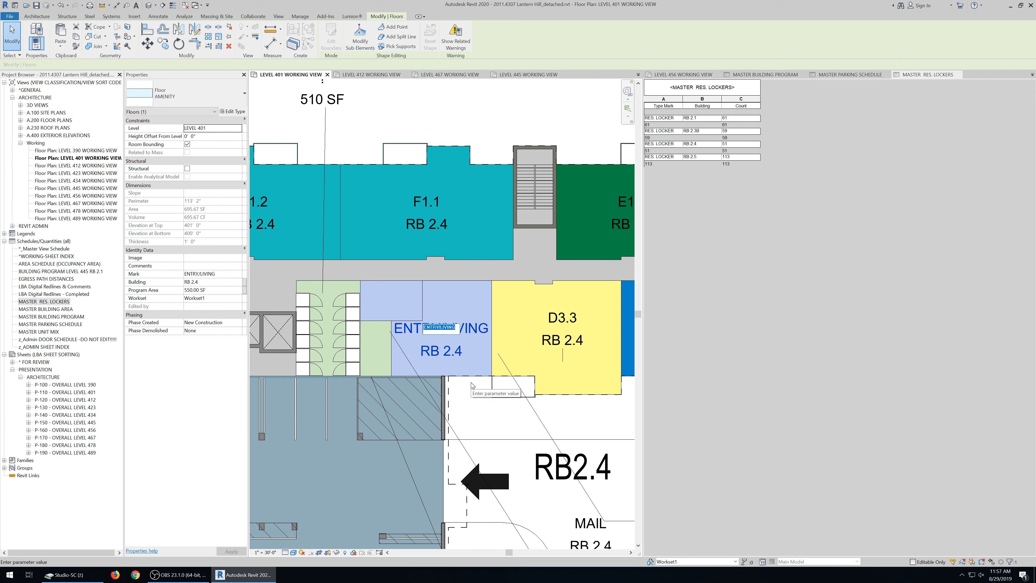
key(Return)
- Examine the overall Level 401 site plan and the RB 2.5 units and resident storage rooms, clearing the floor selection
scroll(473, 385, down, 5)
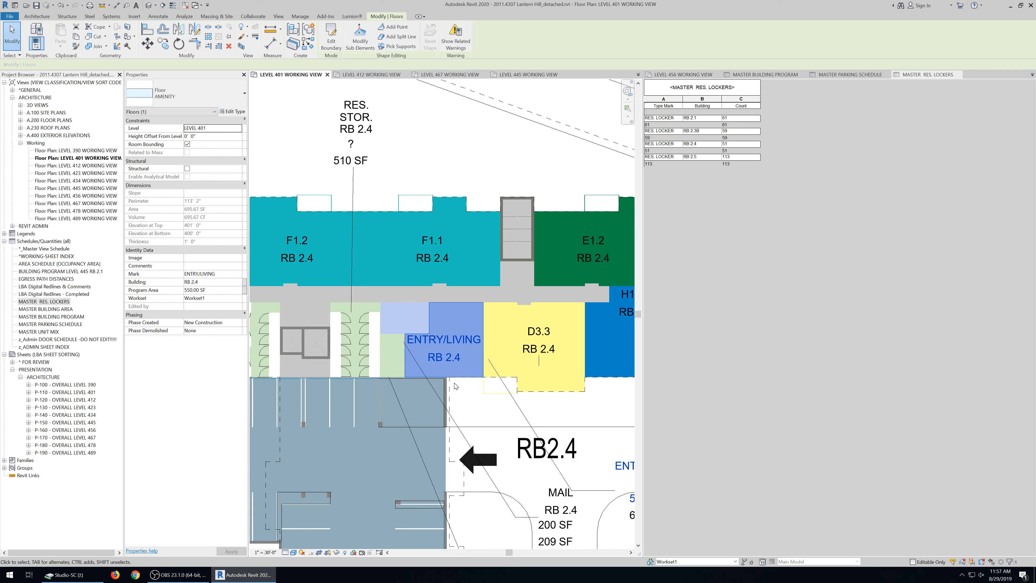
scroll(475, 406, down, 5)
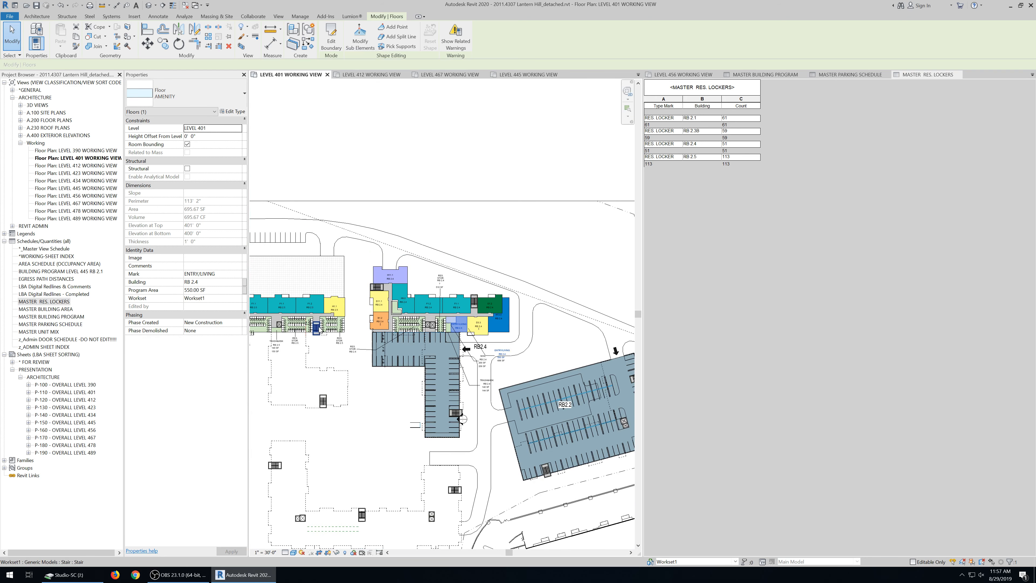
scroll(306, 335, up, 6)
scroll(506, 330, down, 6)
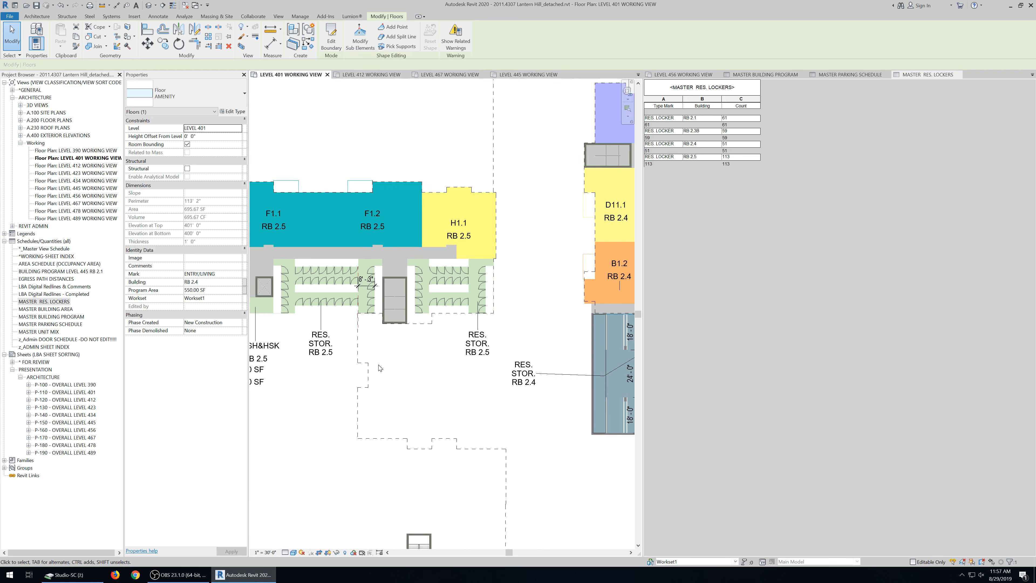
scroll(506, 330, down, 2)
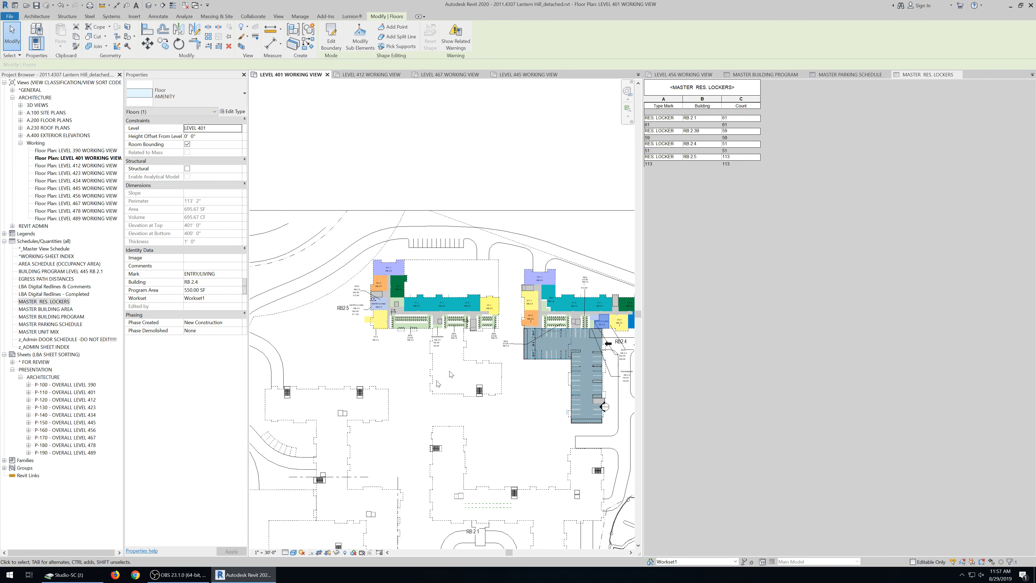
scroll(422, 396, down, 3)
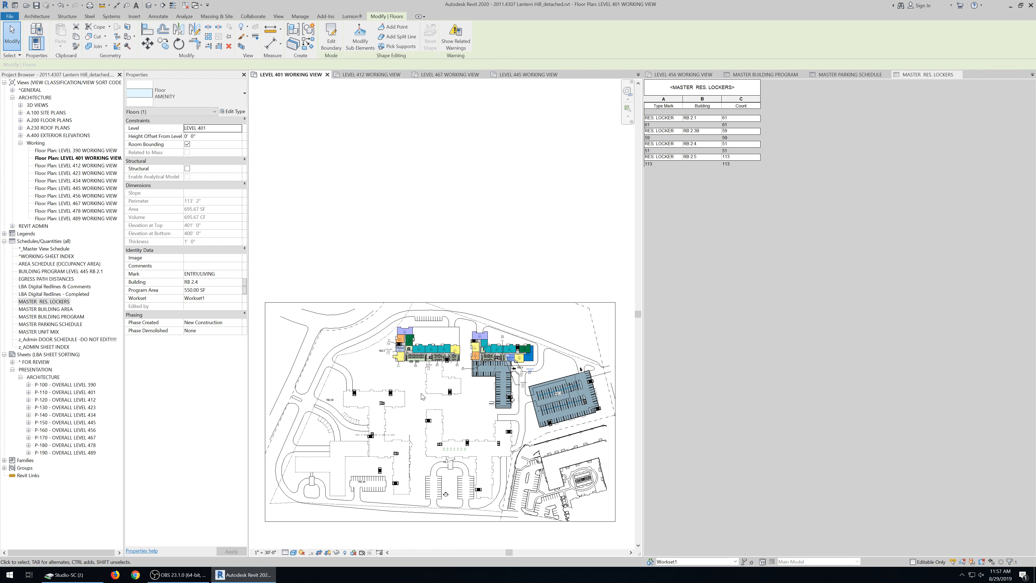
scroll(408, 355, up, 10)
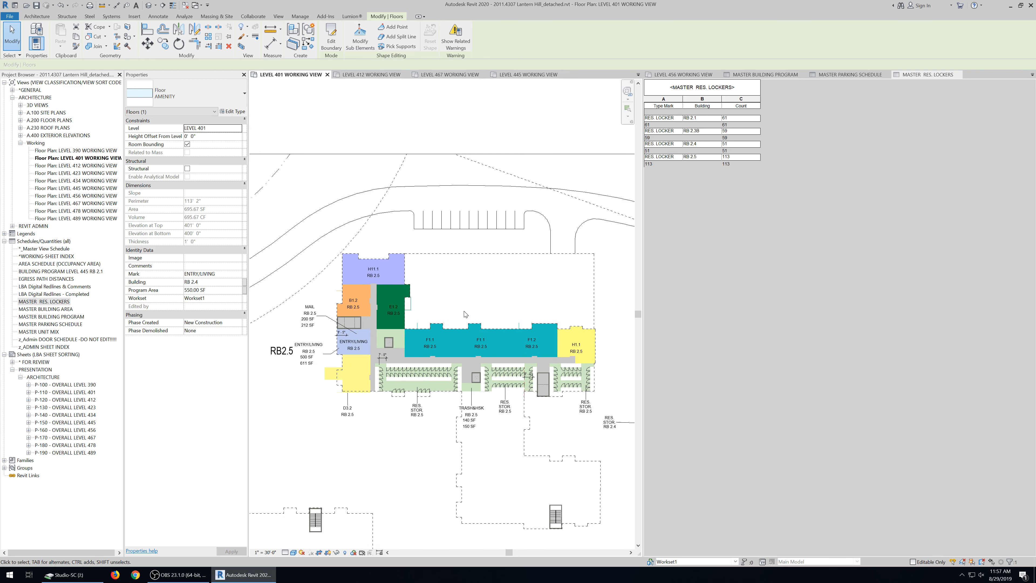
scroll(476, 318, up, 1)
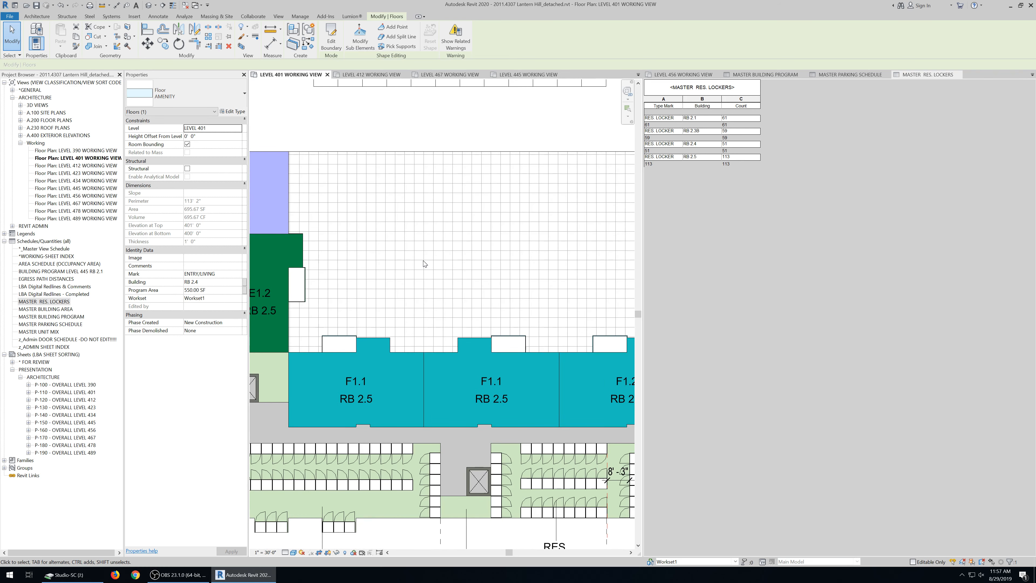
scroll(414, 373, down, 5)
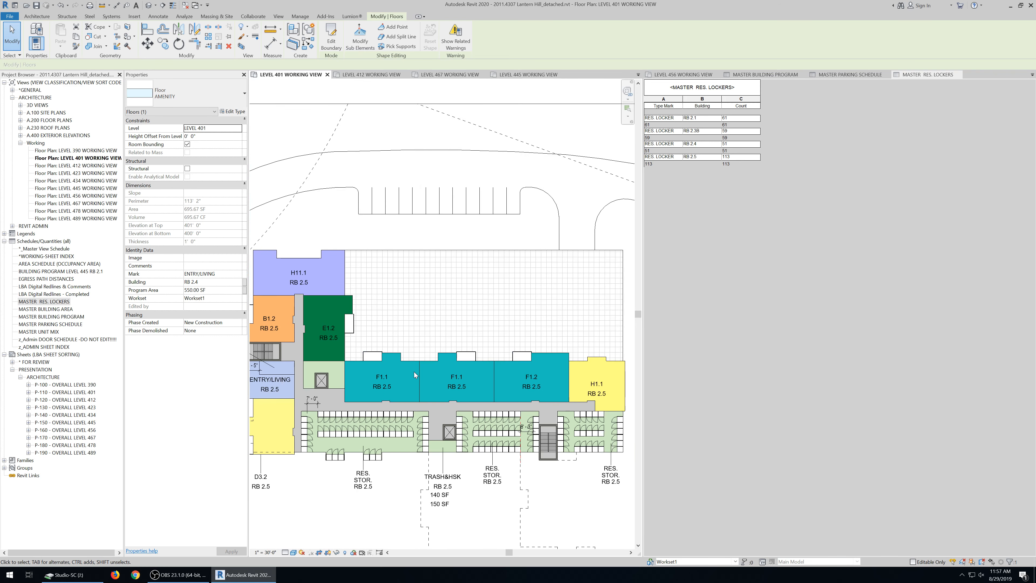
scroll(348, 376, up, 2)
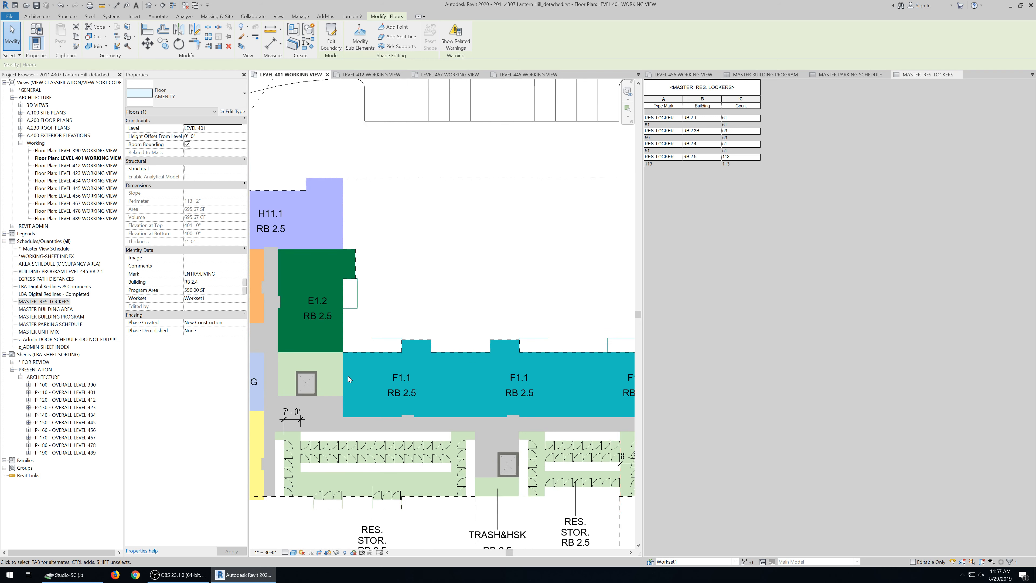
key(Escape)
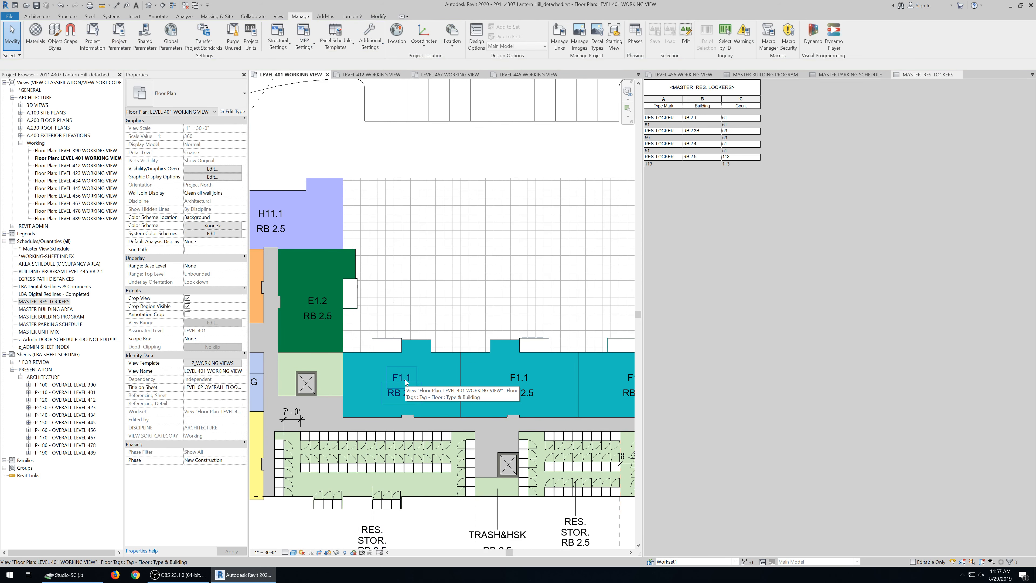
scroll(405, 379, down, 3)
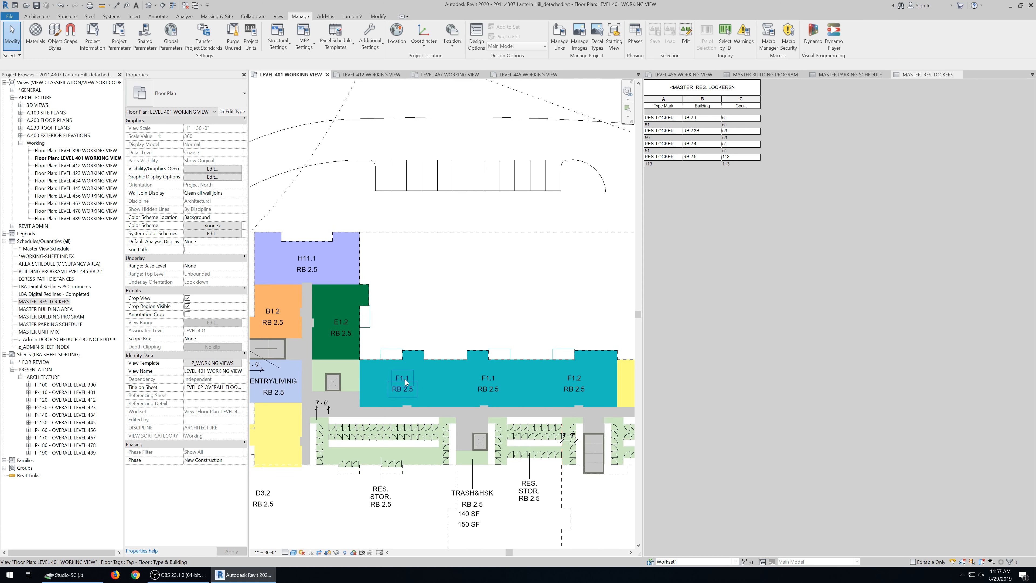
- Examine the Level 401 plan and the scheduled fields of the MASTER RES. LOCKERS schedule, and leave its properties without changes
scroll(308, 423, up, 2)
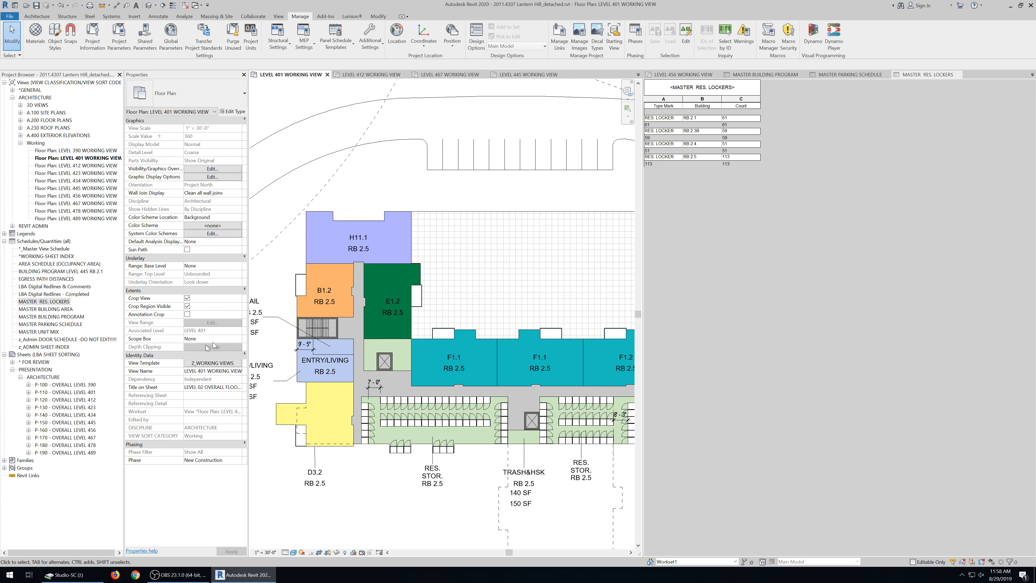
scroll(393, 341, down, 2)
scroll(394, 341, down, 4)
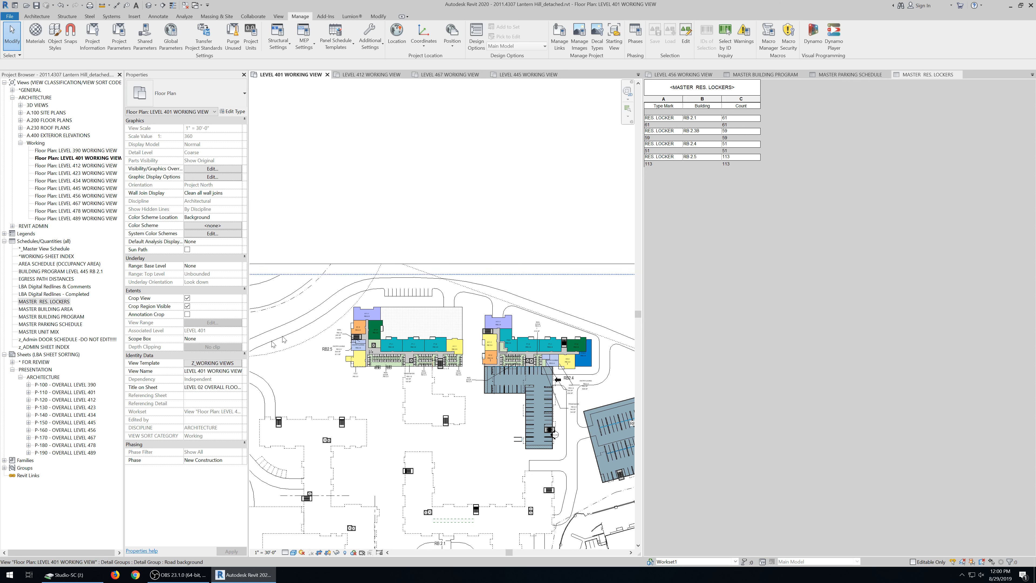
click(760, 298)
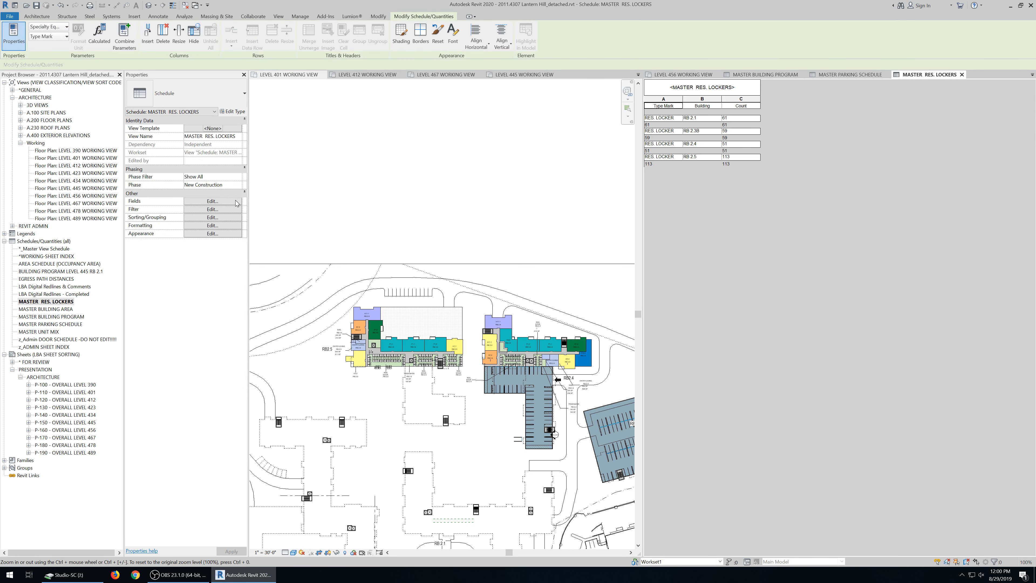
click(236, 201)
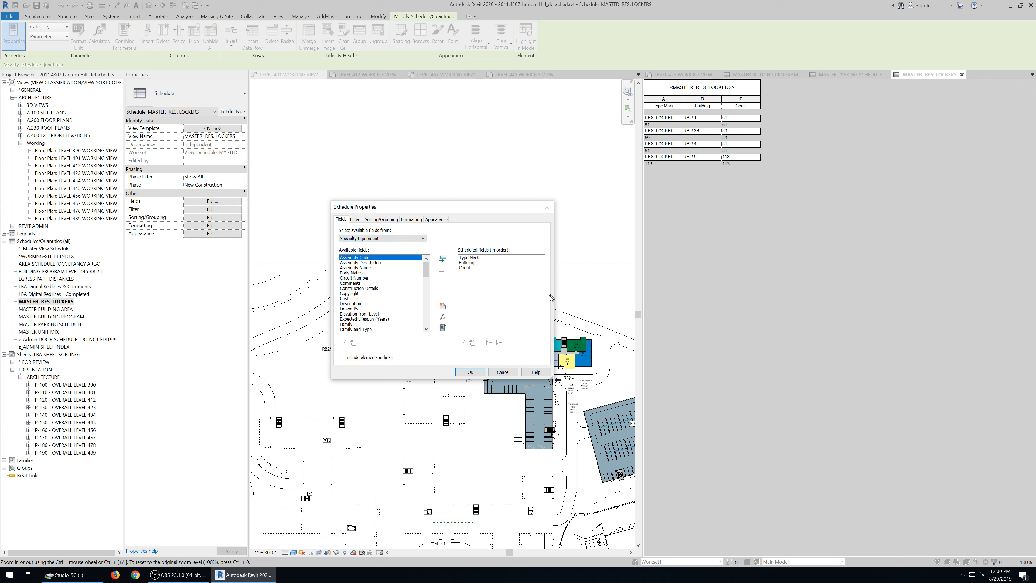
click(503, 371)
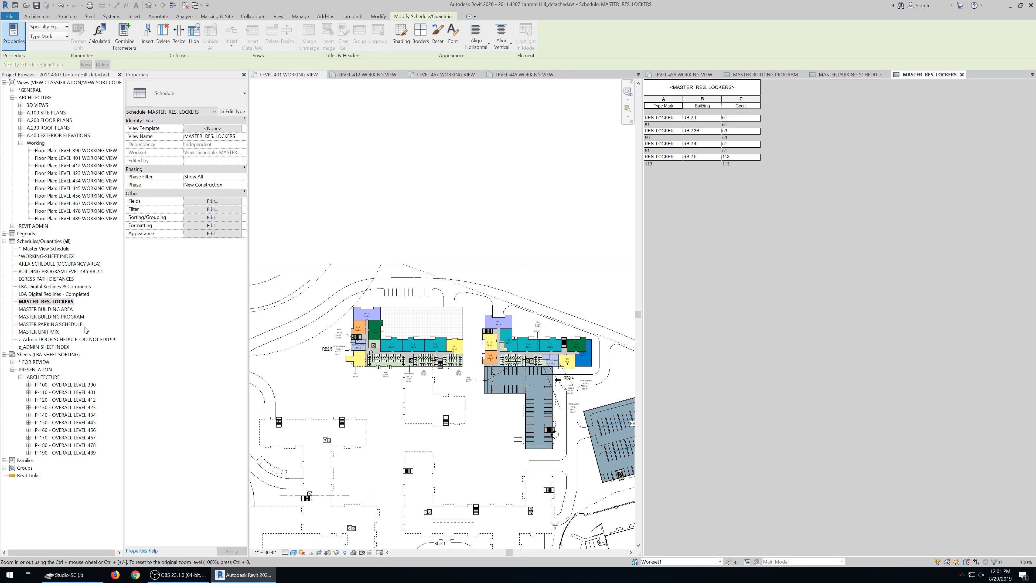
- Activate the Level 401 plan, dismiss the save reminder, and start Insert 2D Elements from File
click(135, 16)
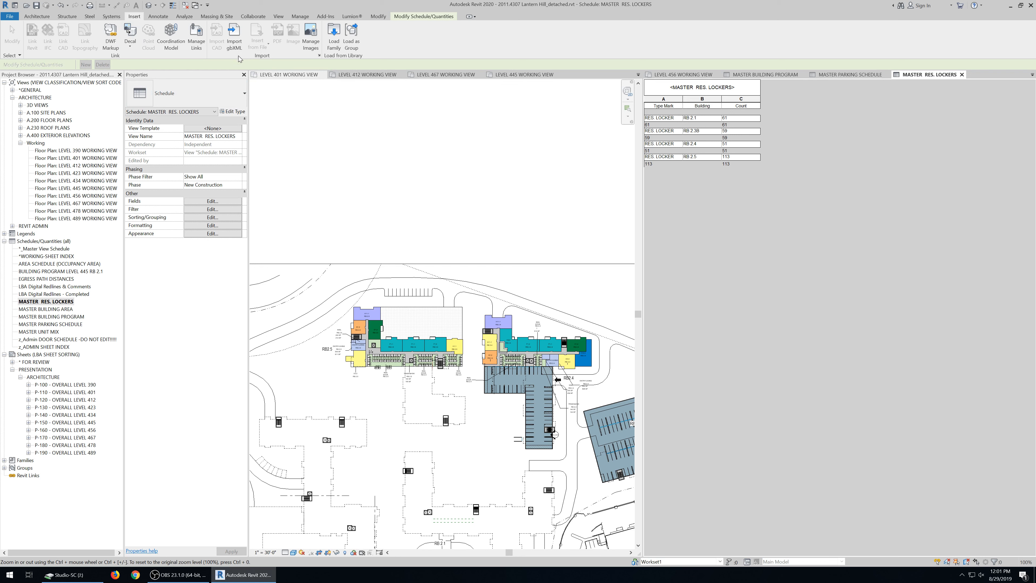
click(461, 193)
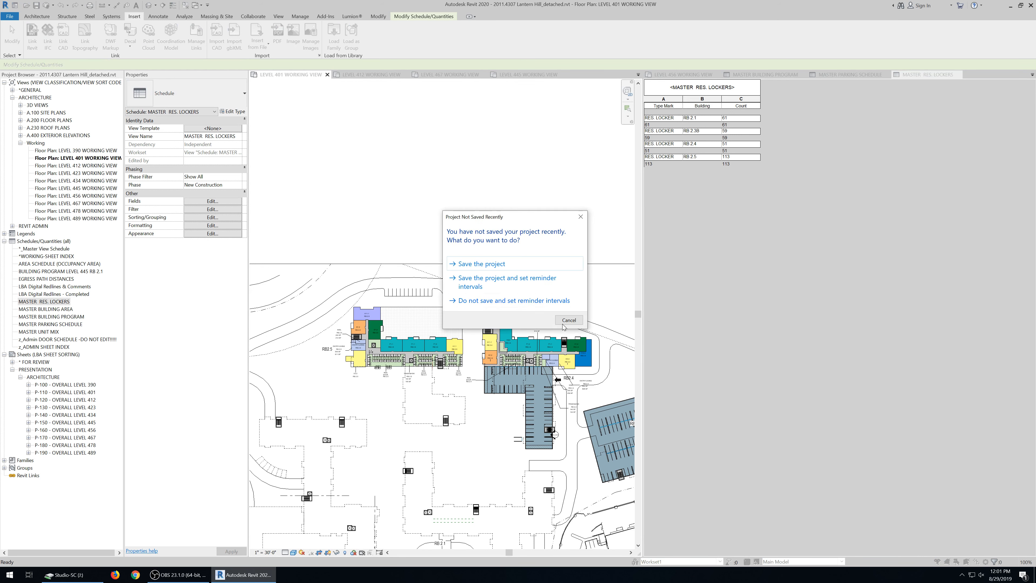
click(566, 321)
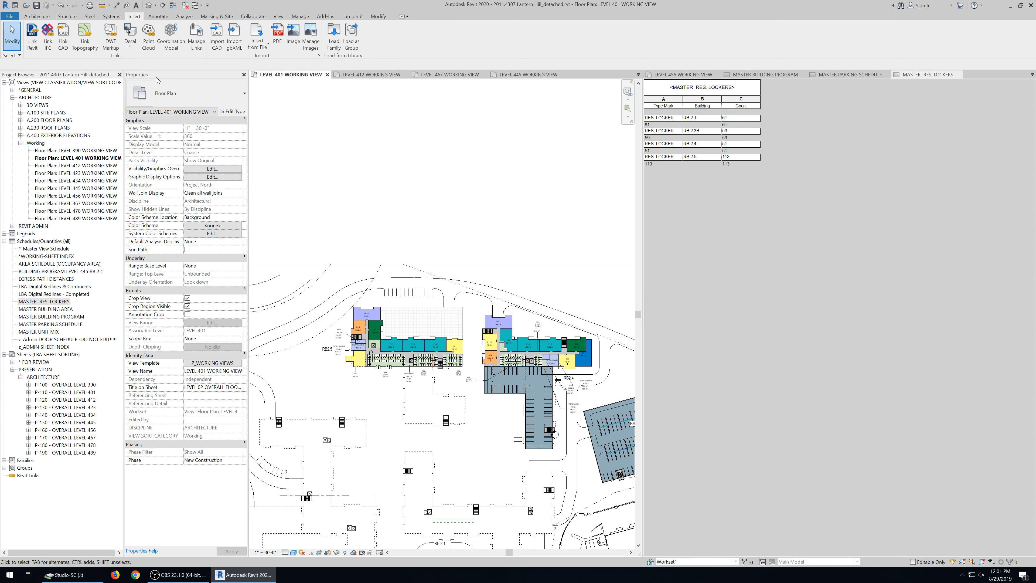
click(258, 40)
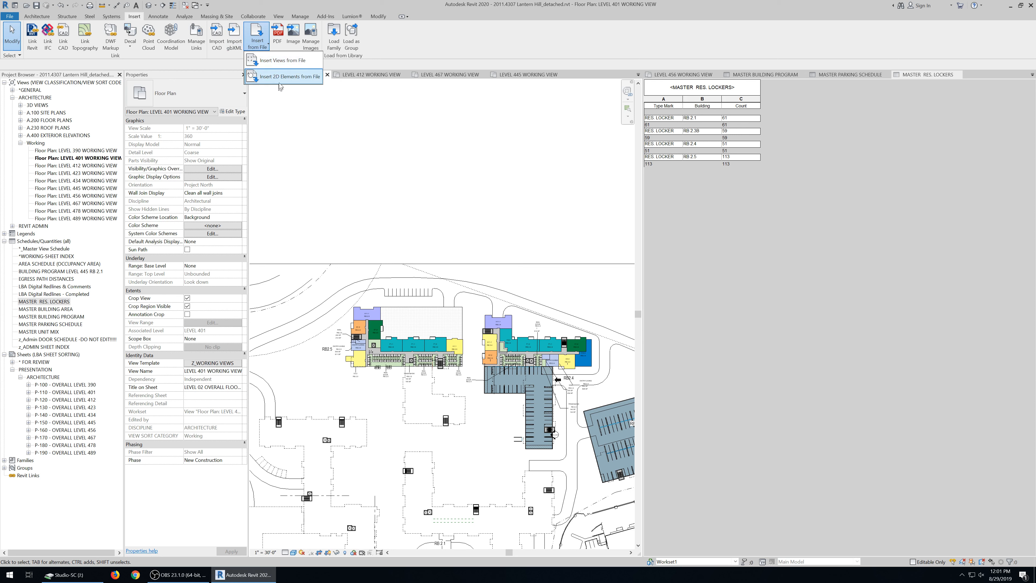
click(280, 83)
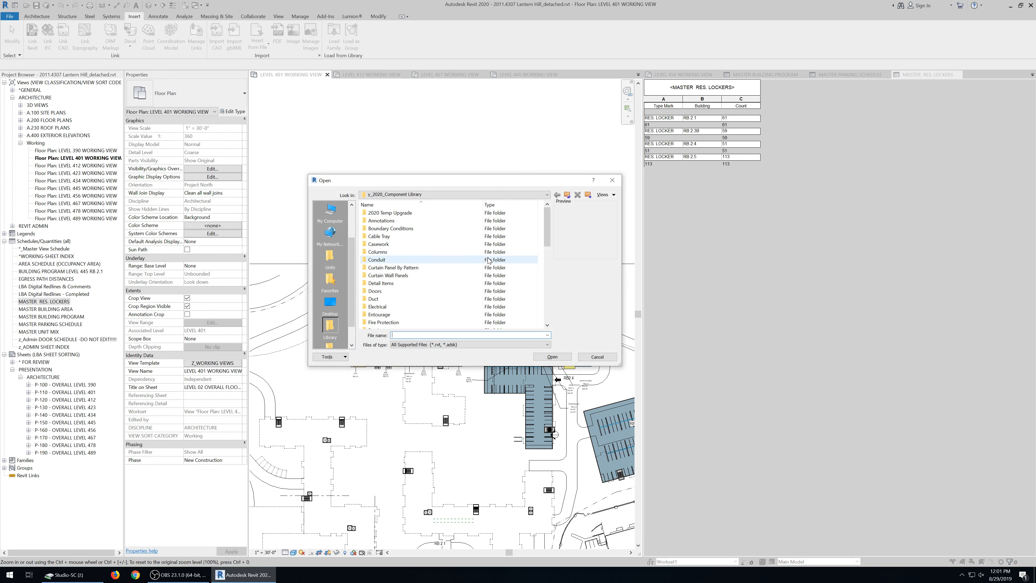
- Browse the LBA Projects (R:) drive to ESTR, 2018.2800-ESTR, 09-BIM, _Central Files for the source project
drag(548, 221, 559, 289)
click(463, 193)
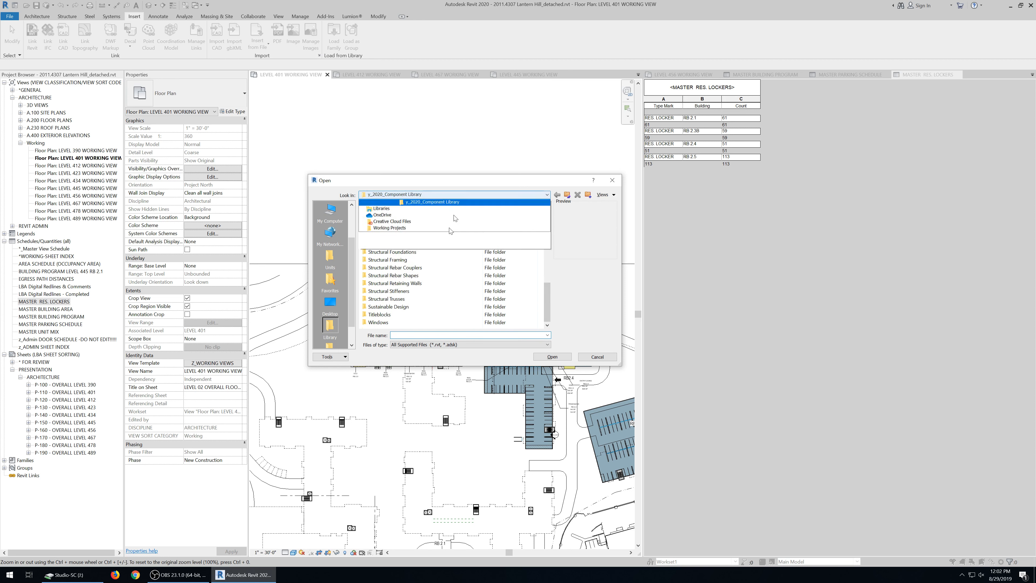
click(409, 270)
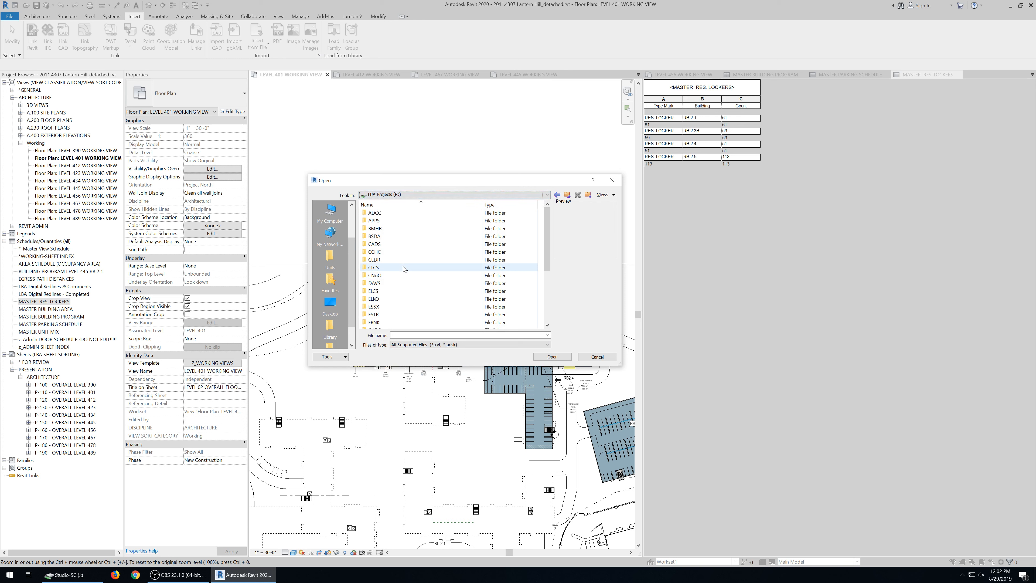
double_click(401, 314)
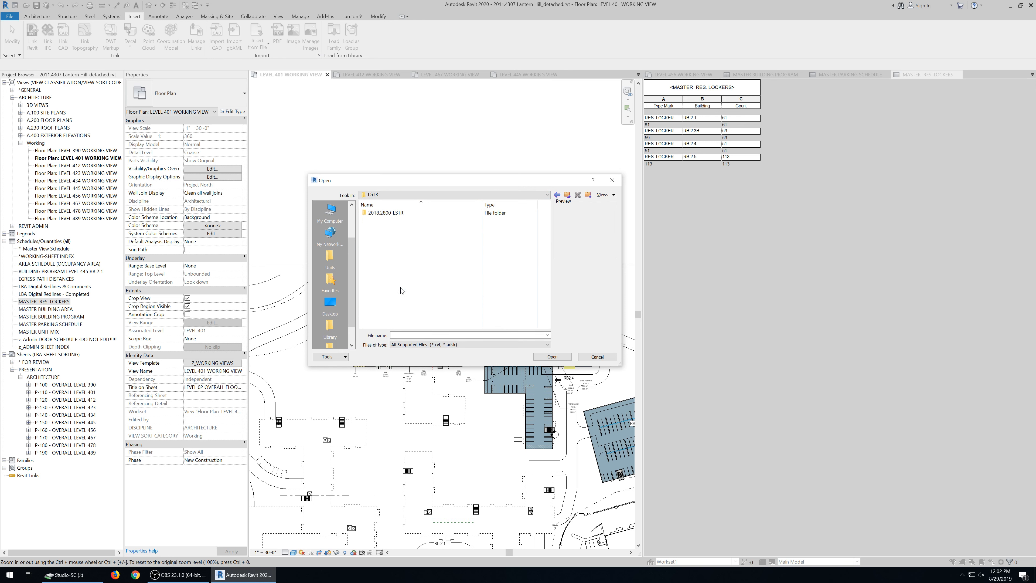
double_click(405, 213)
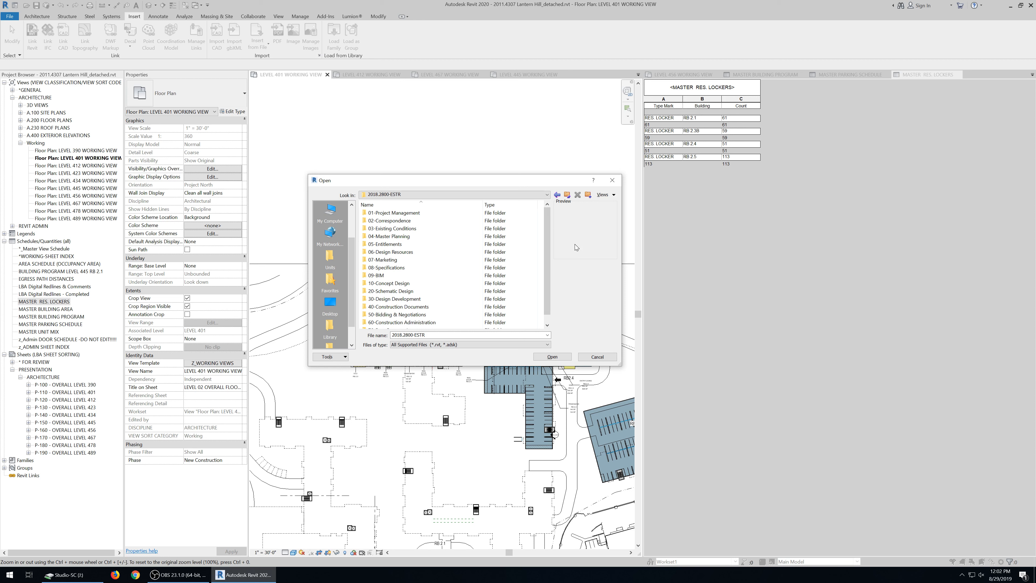
click(487, 191)
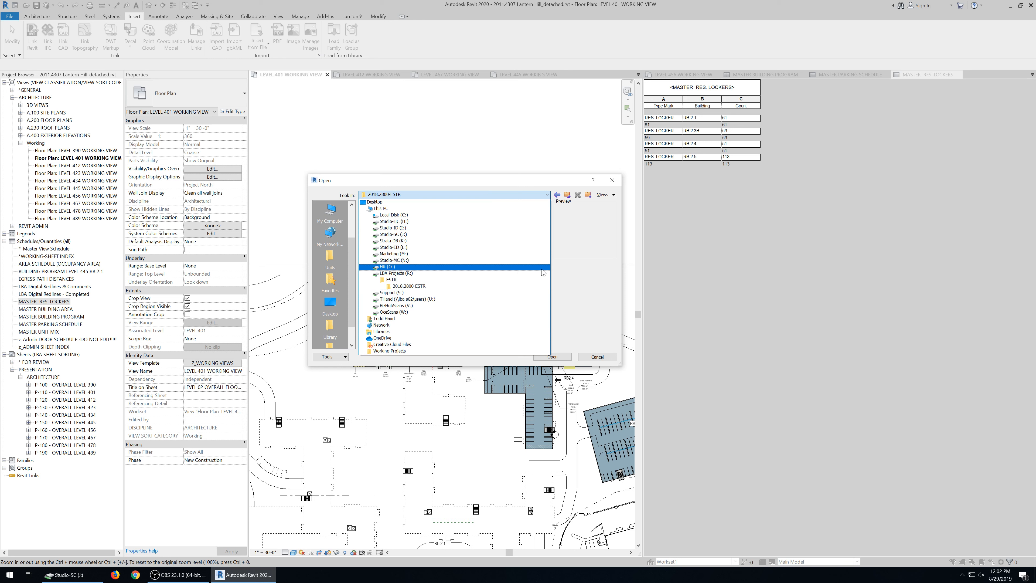
click(563, 256)
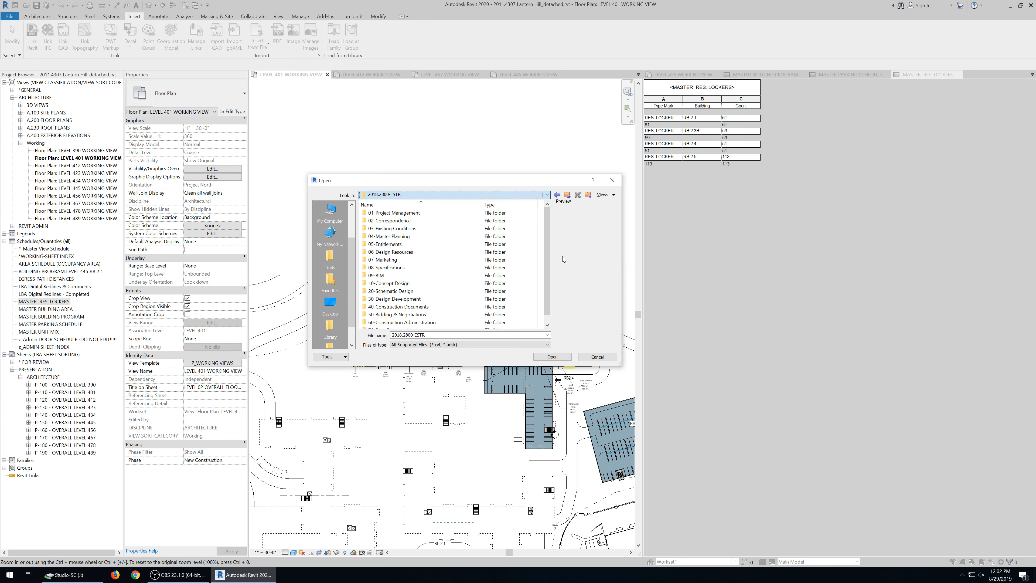
double_click(394, 275)
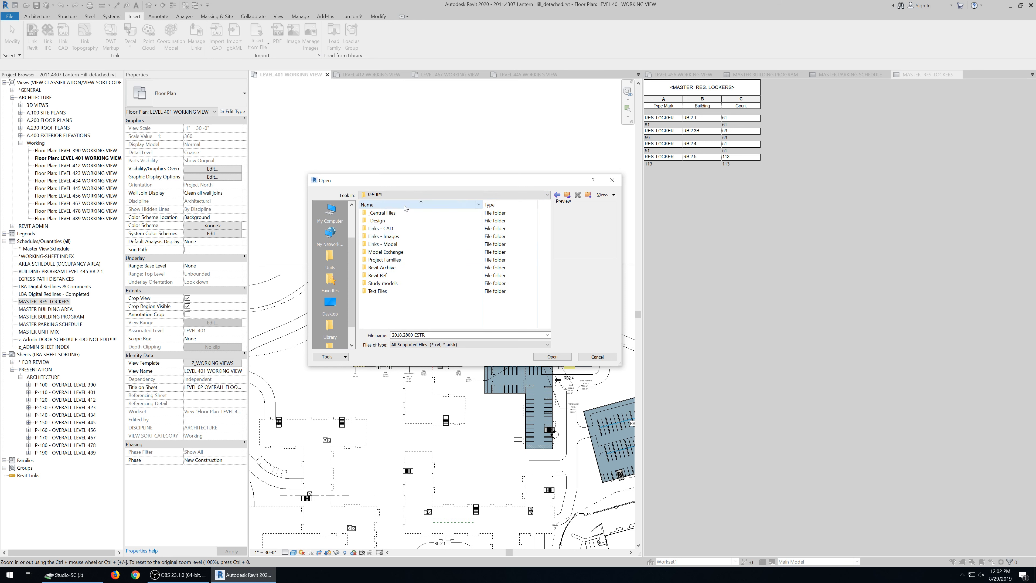
double_click(404, 213)
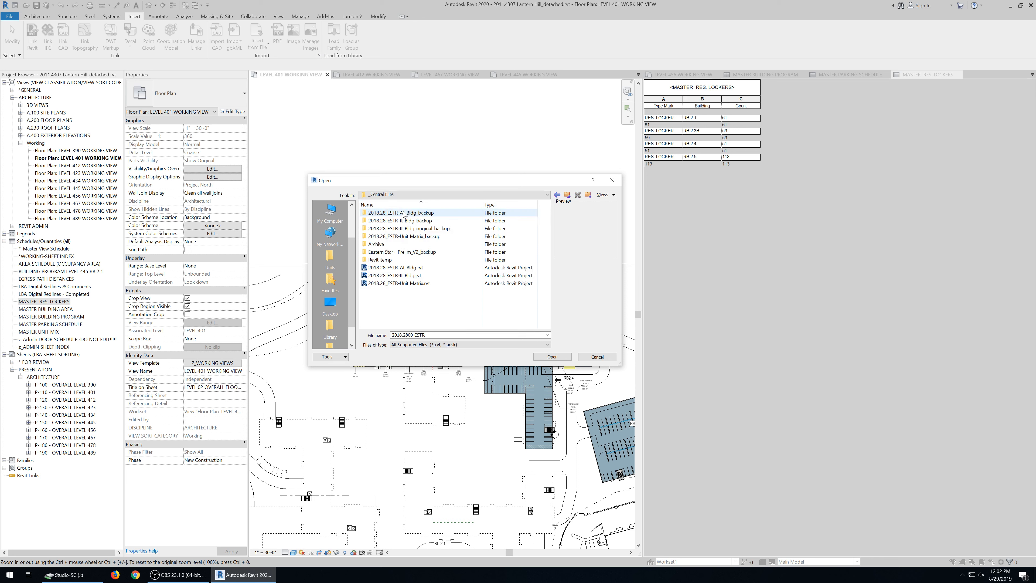
- Try to load 2018.28_ESTR-IL Bldg.rvt as the source file and acknowledge the central model upgrade notice
click(408, 276)
click(552, 357)
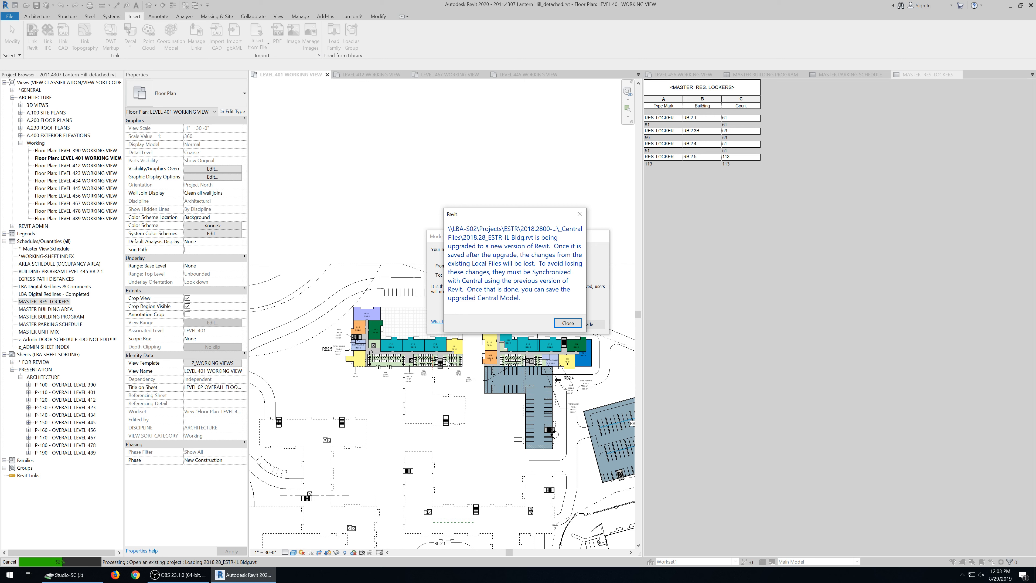
click(571, 325)
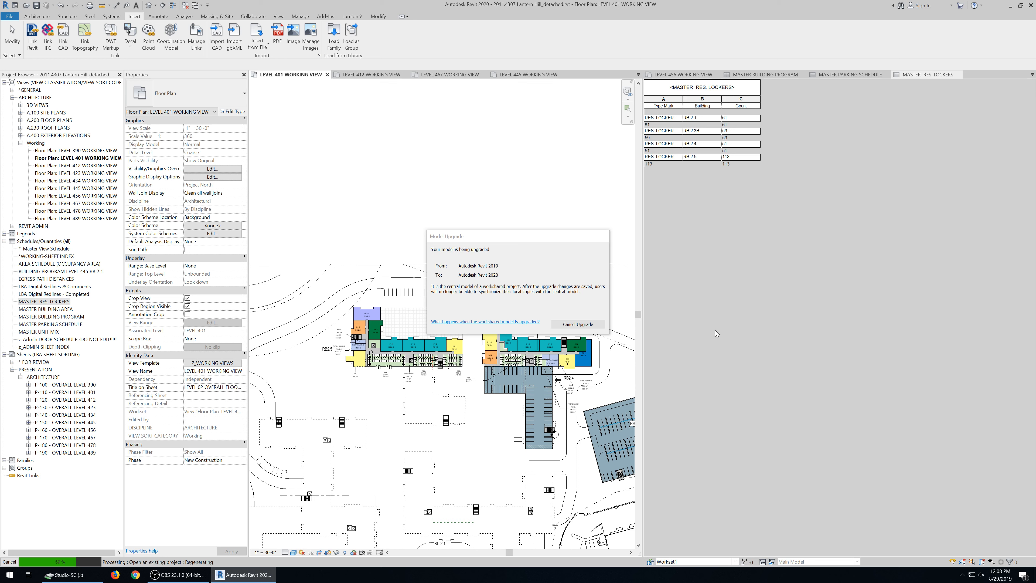
- Cancel the upgrade and loading of the source project, and close the remaining warning and message
click(578, 325)
click(537, 291)
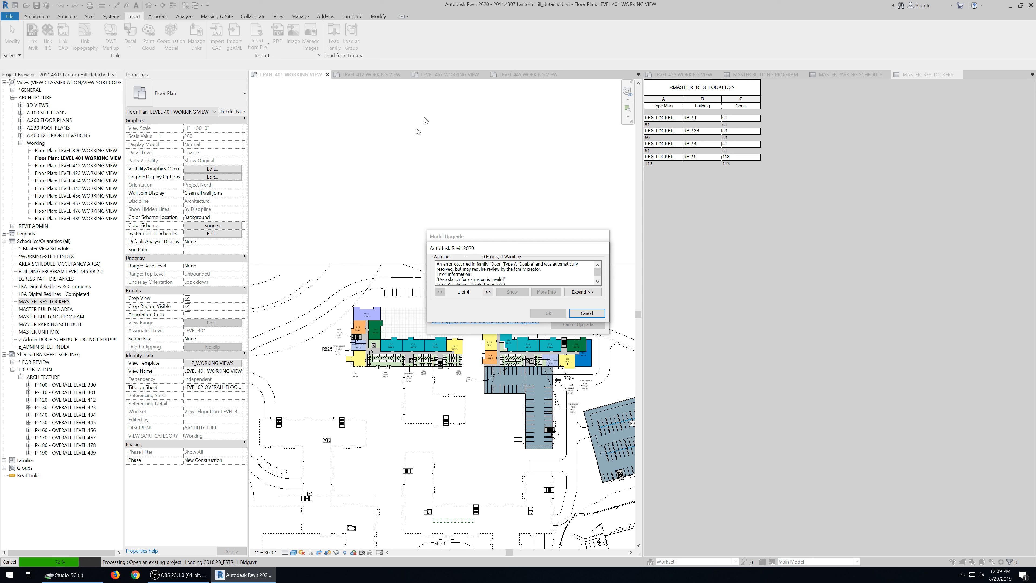
click(591, 312)
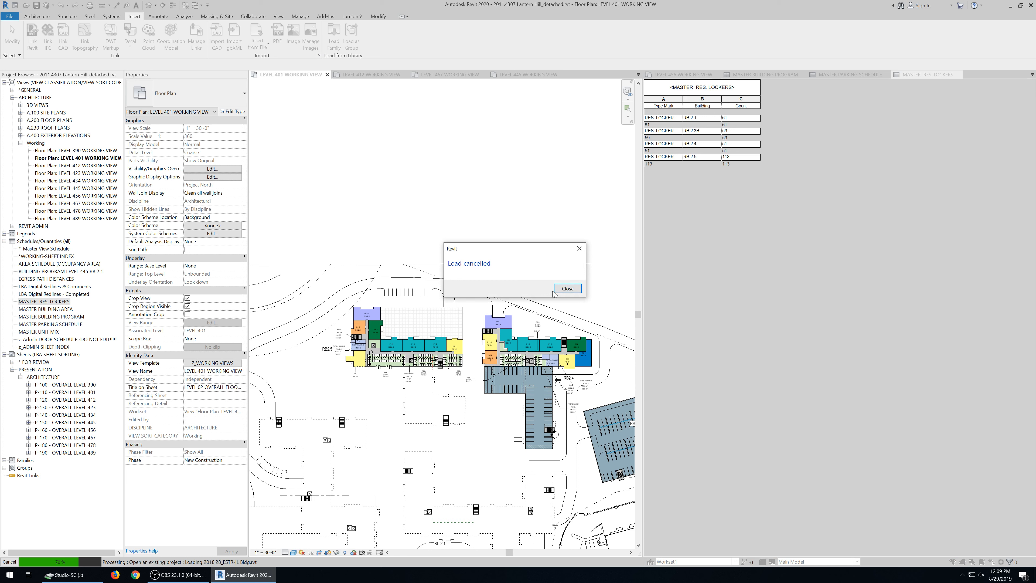
click(568, 289)
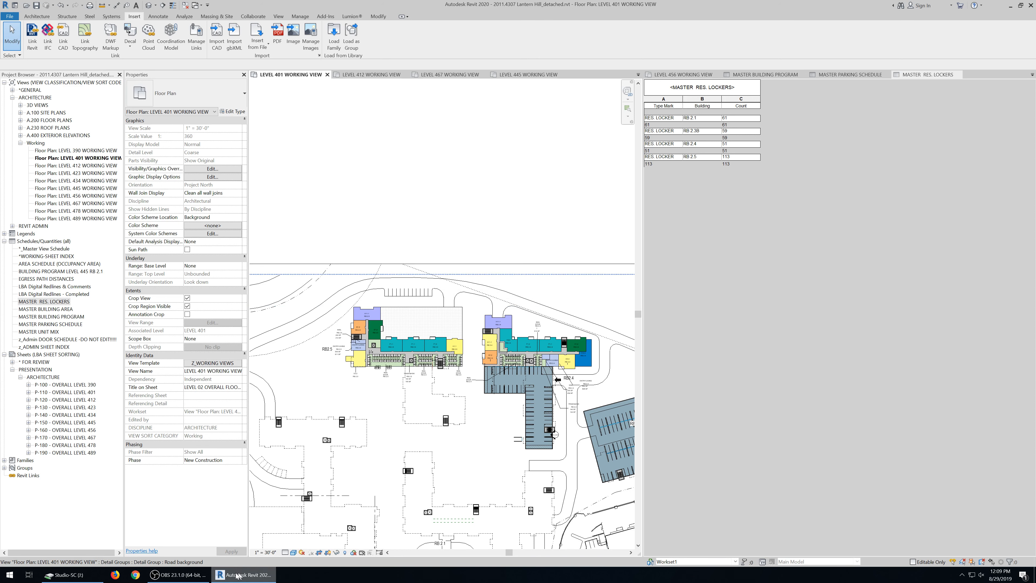
click(179, 574)
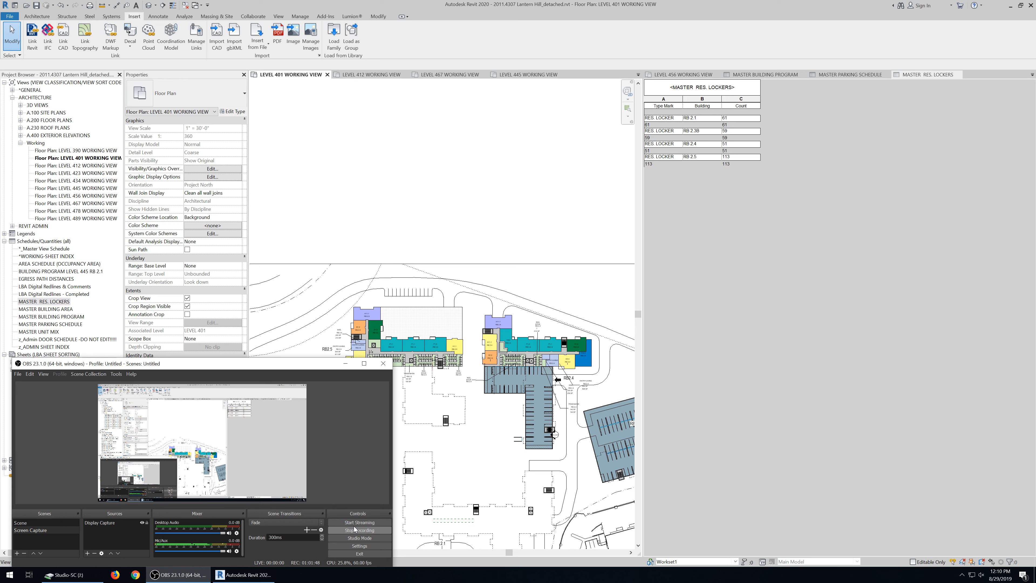